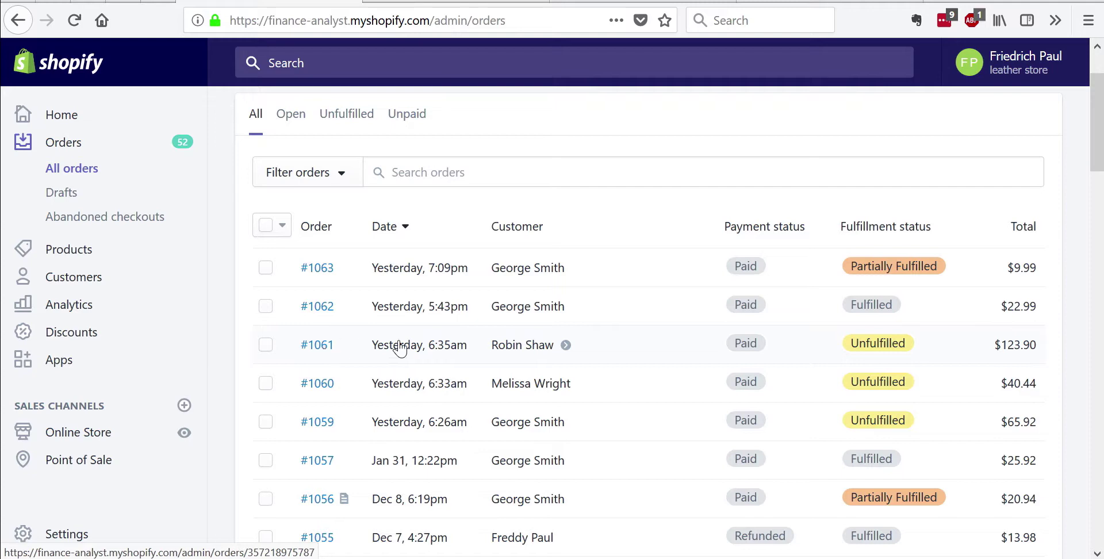
Review order #1059, return to the Orders list, then show slide 2 of the PowerPoint presentation
left_click(454, 1)
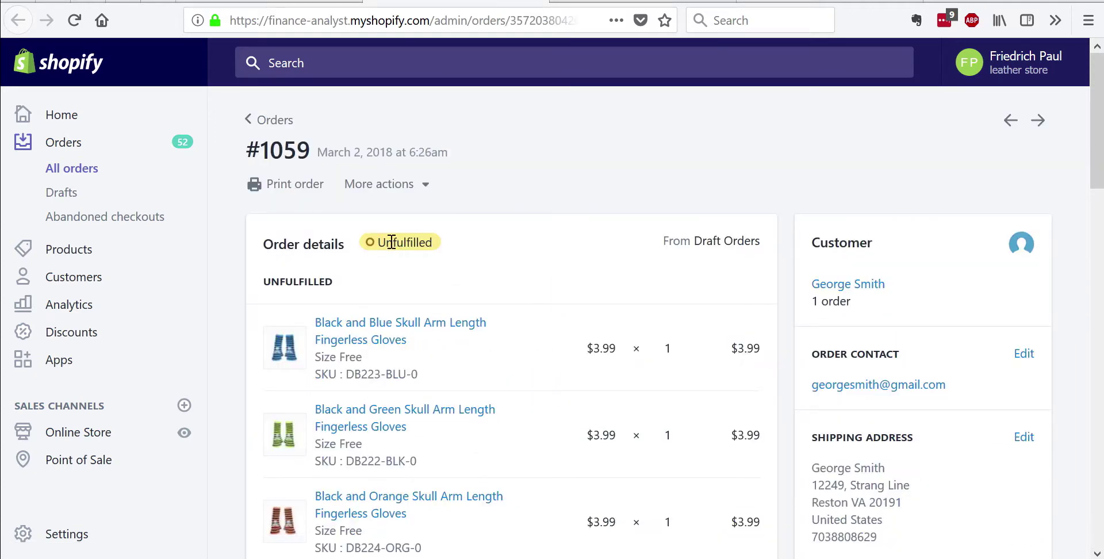
scroll(510, 251, "down", 6)
scroll(511, 252, "down", 9)
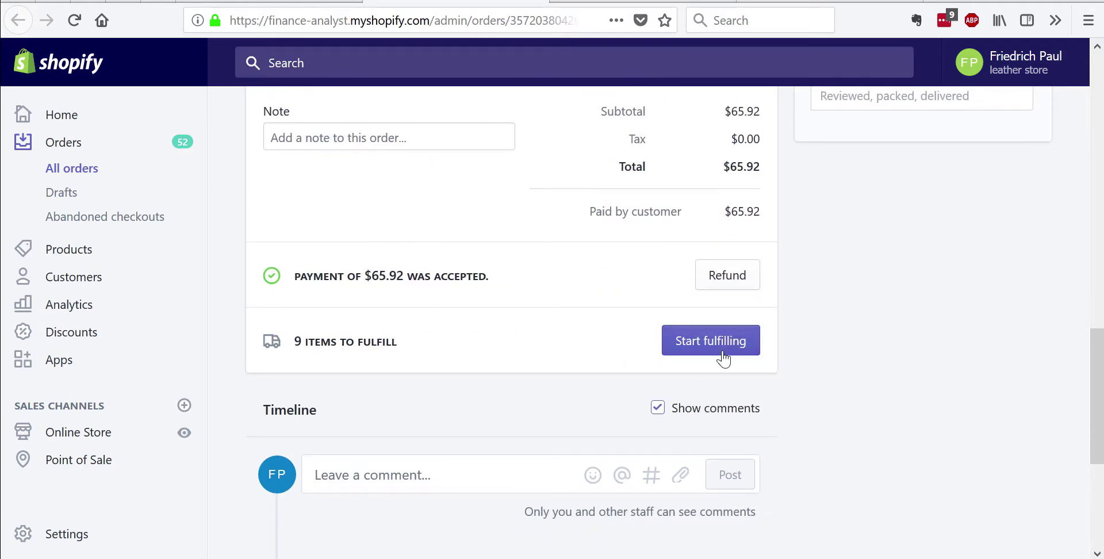
left_click(270, 1)
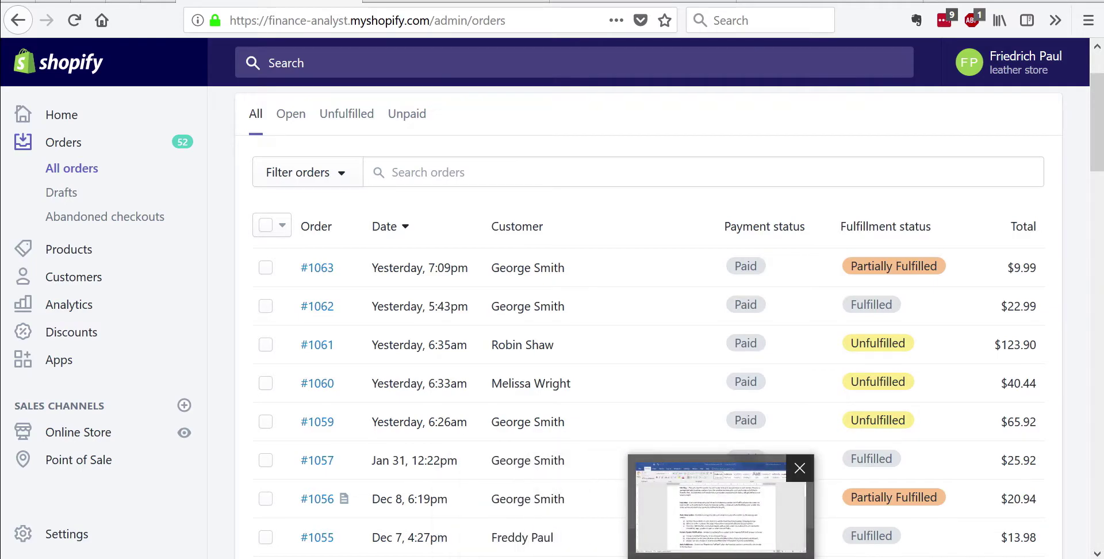
left_click(636, 557)
left_click(96, 219)
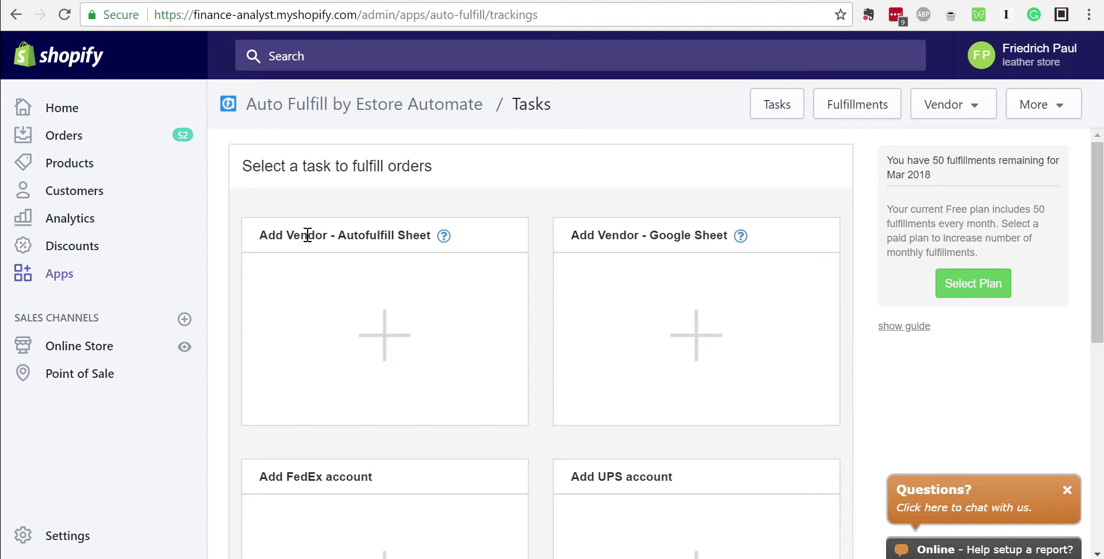
Add a new Autofulfill Sheet vendor named 'Test 1' and save its name
left_click(356, 322)
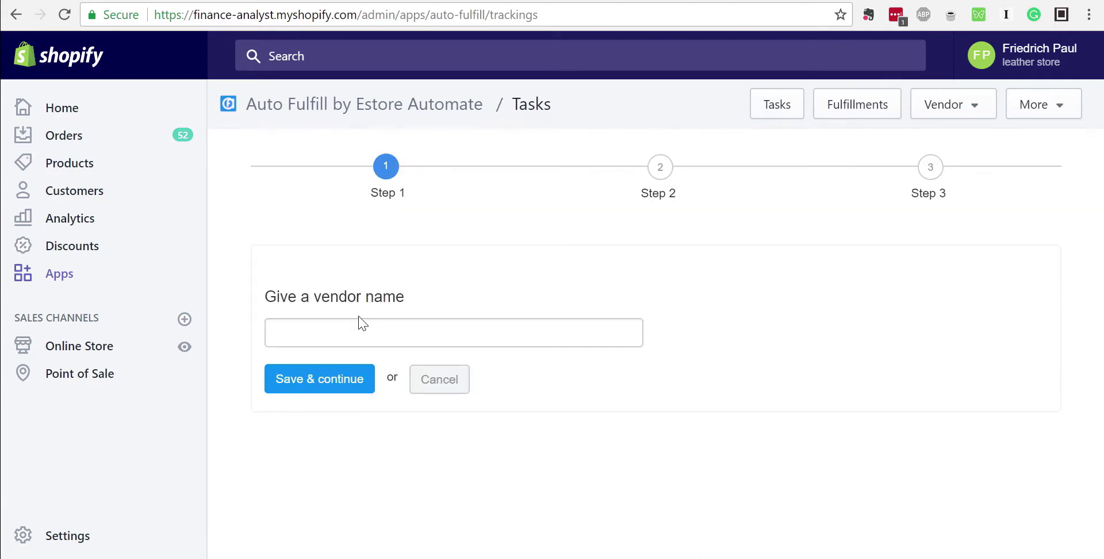
left_click(357, 333)
type("Test 1")
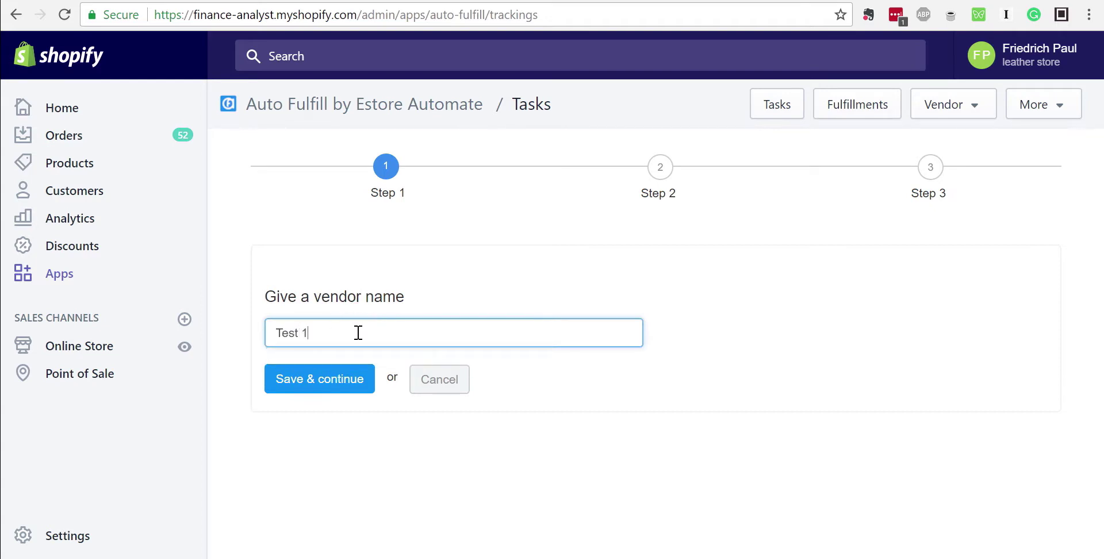
left_click(322, 378)
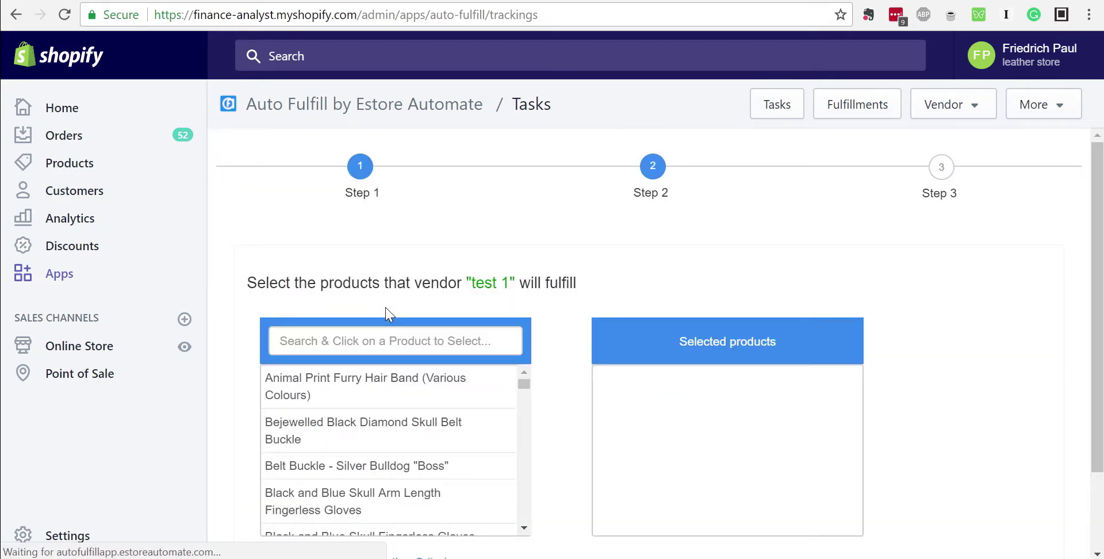
Add the hair band and two skull glove products, then remove all three from Selected products
scroll(543, 279, "down", 2)
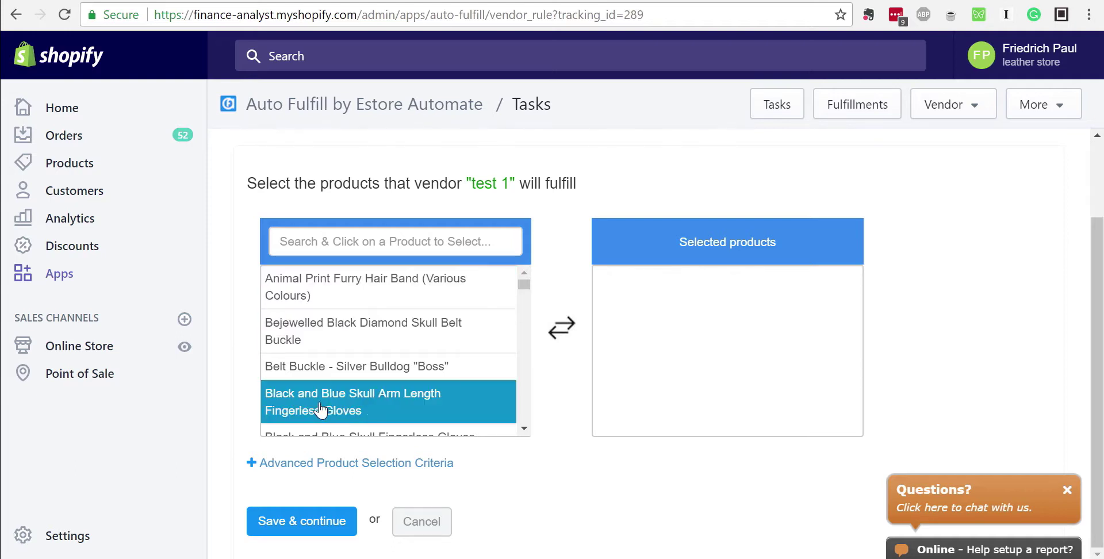
mouse_move(523, 284)
left_mouse_down()
mouse_move(524, 434)
mouse_move(523, 277)
left_mouse_up()
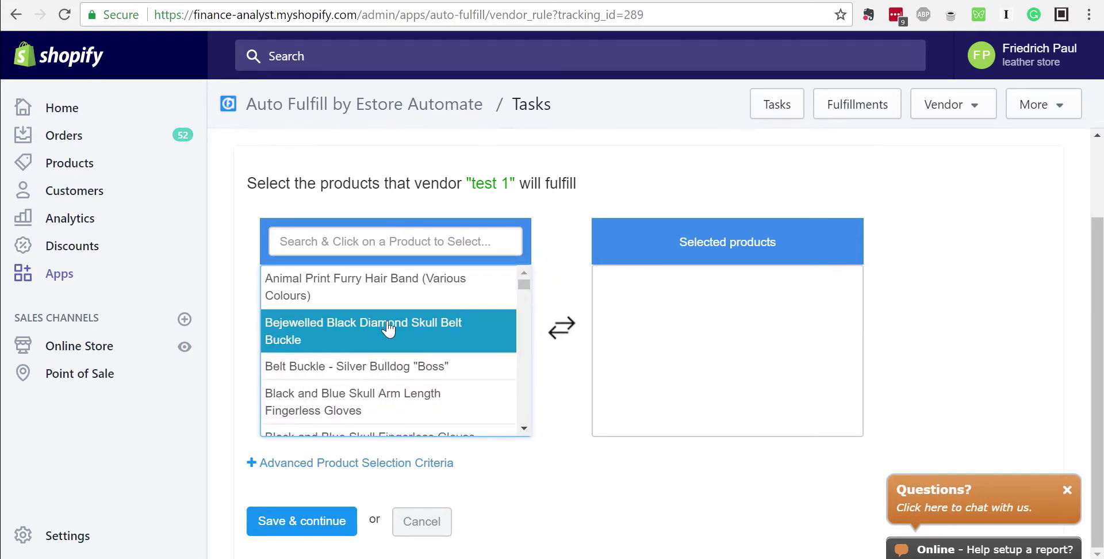
left_click(468, 288)
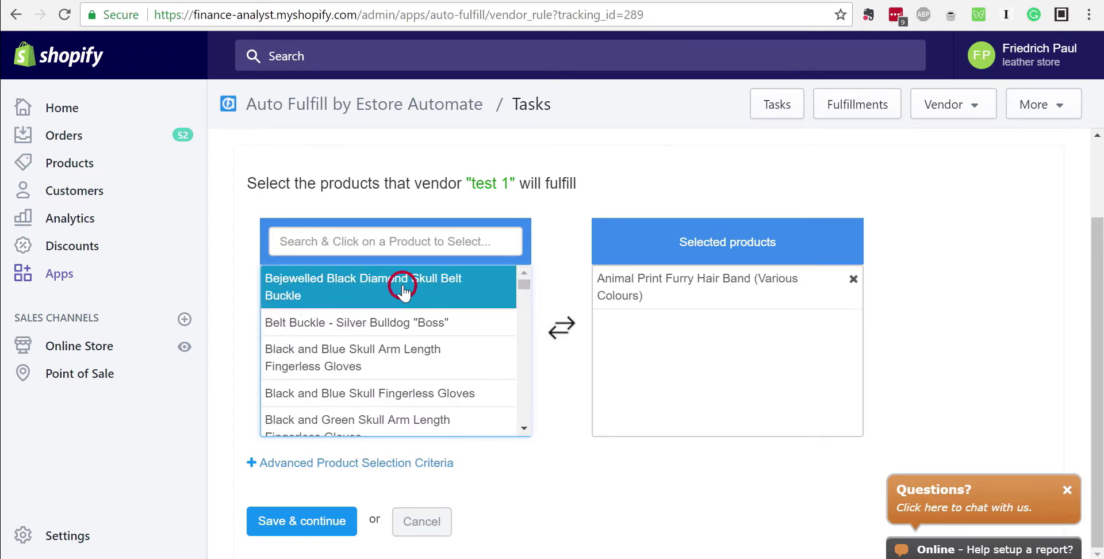
left_click(415, 339)
left_click(408, 379)
left_click(628, 338)
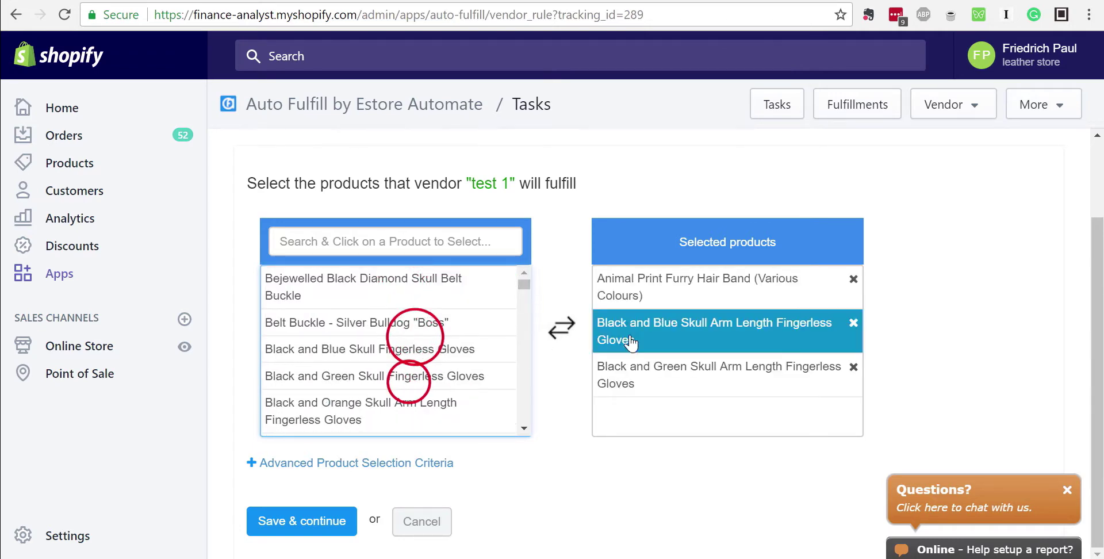
left_click(643, 280)
left_click(670, 286)
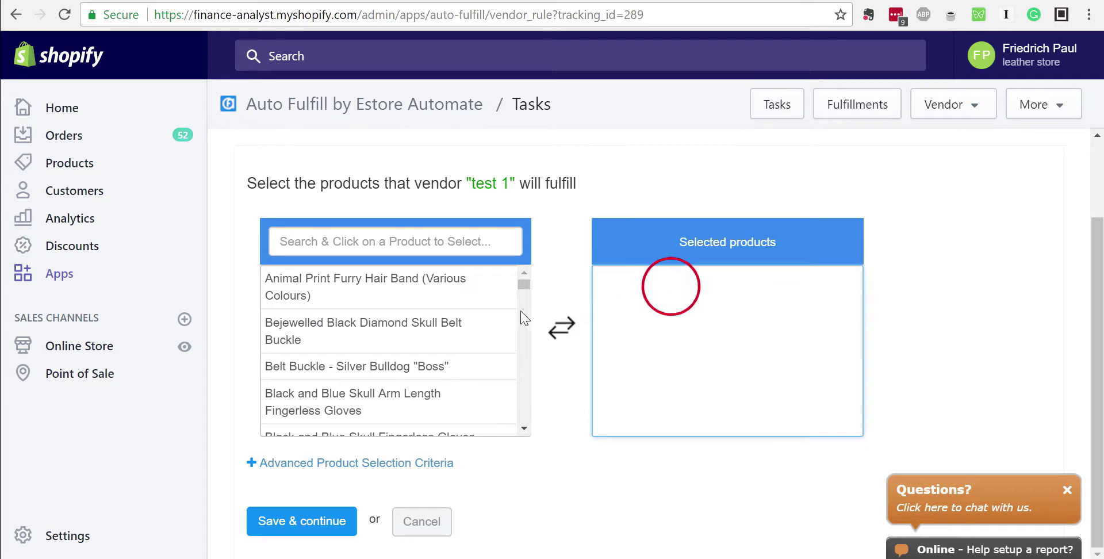
left_click(464, 244)
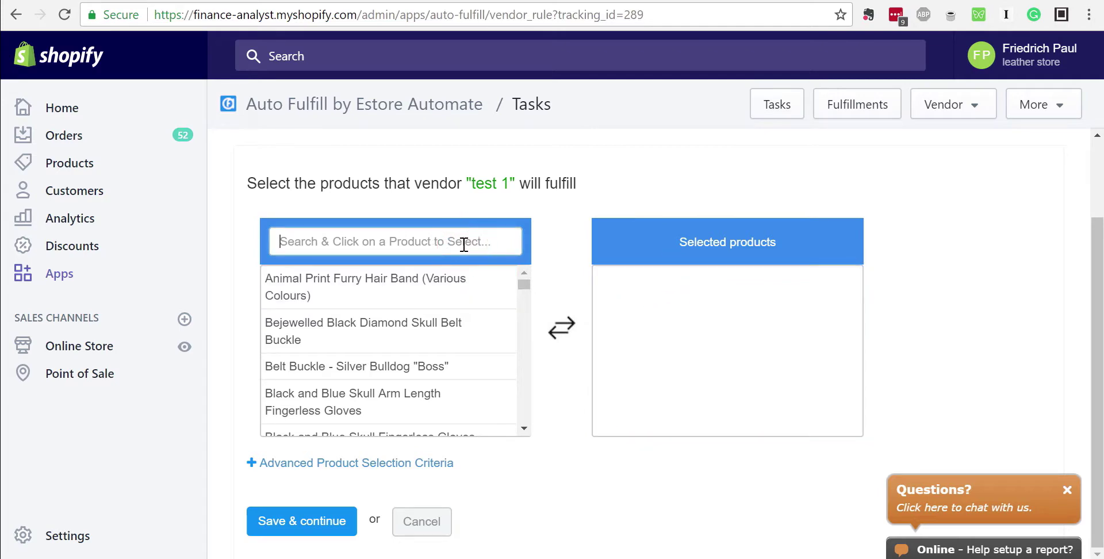
type("gloves")
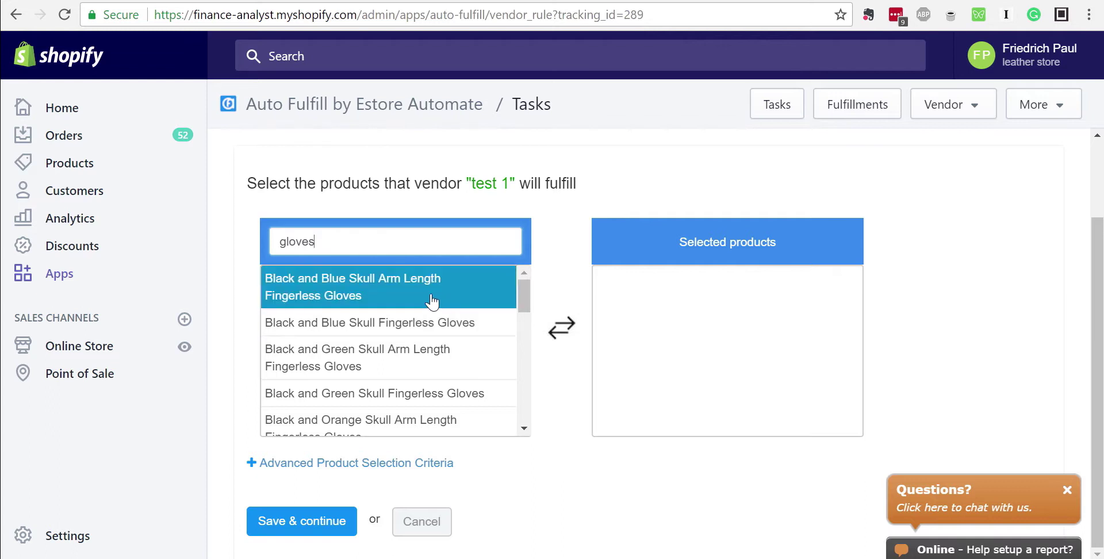
double_click(448, 249)
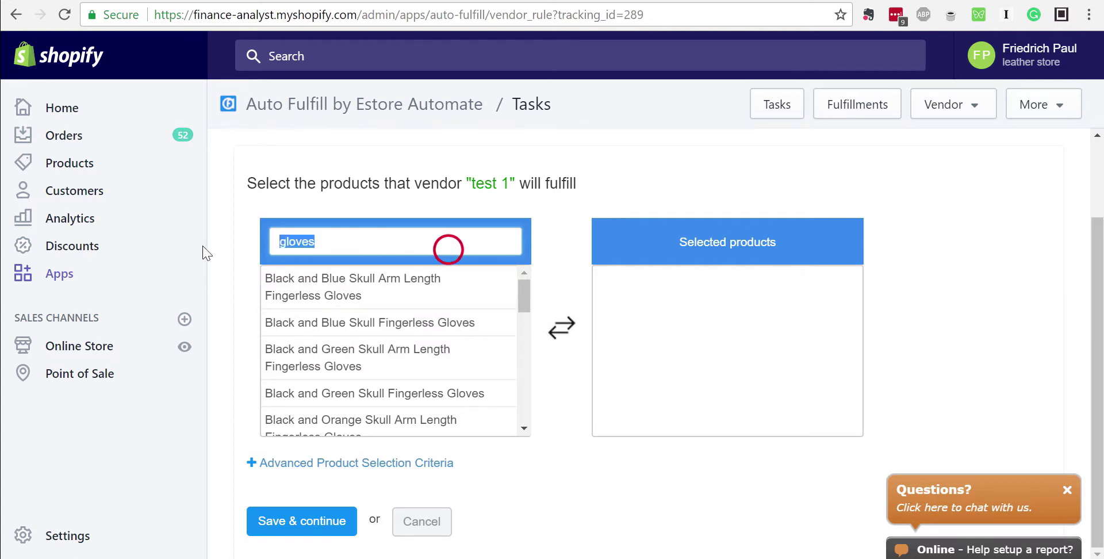
key("BackSpace")
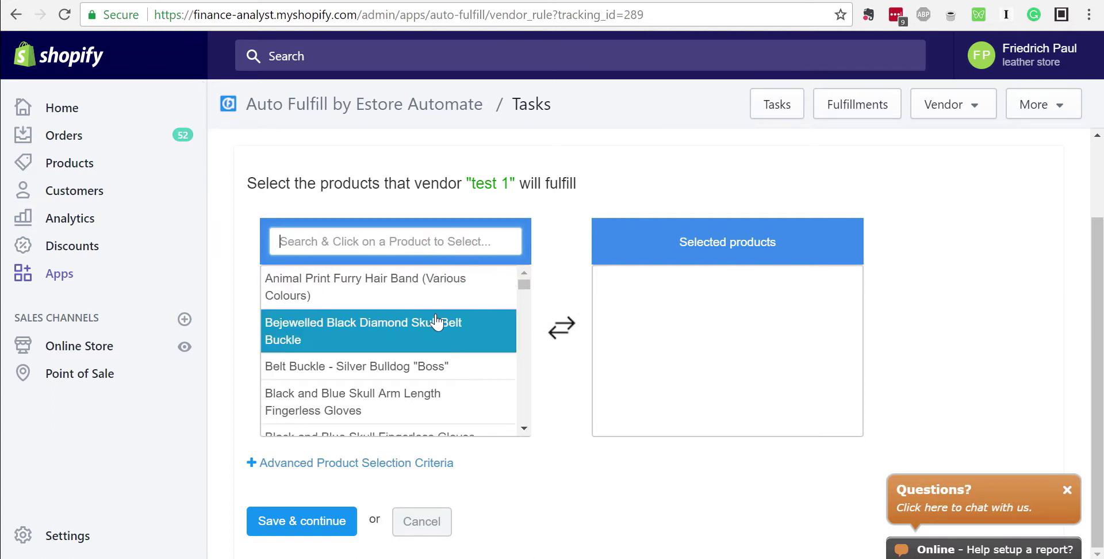
Expand the advanced product selection criteria and add a Vendor Name condition row
left_click(250, 463)
scroll(544, 395, "down", 2)
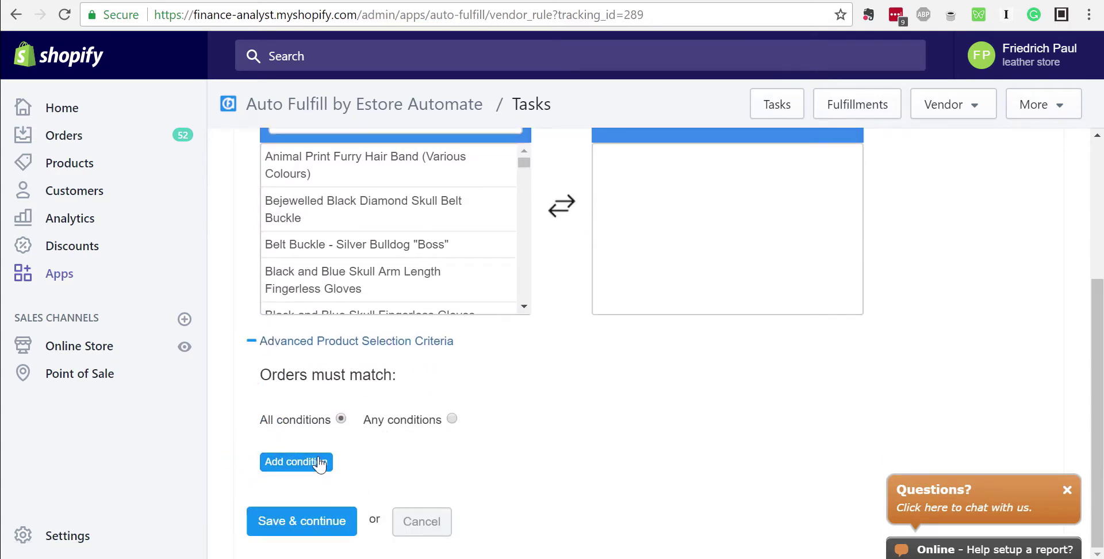
left_click(295, 467)
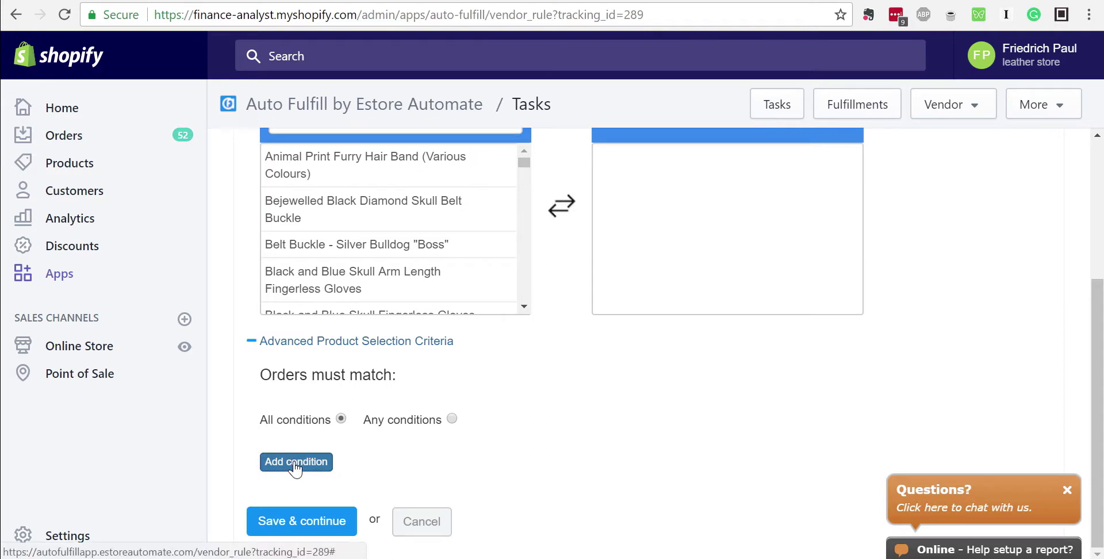
scroll(457, 431, "down", 1)
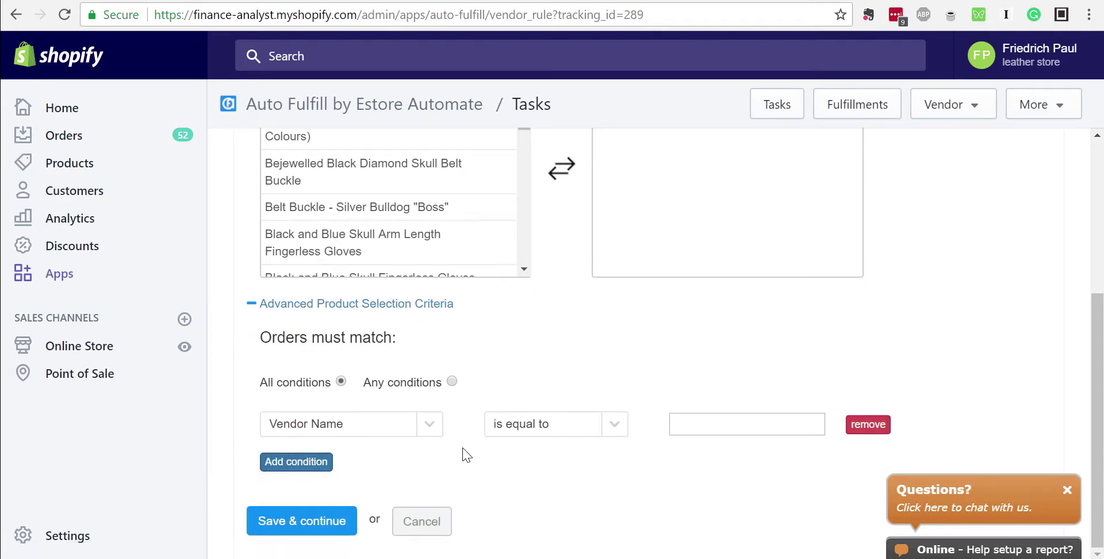
left_click(430, 424)
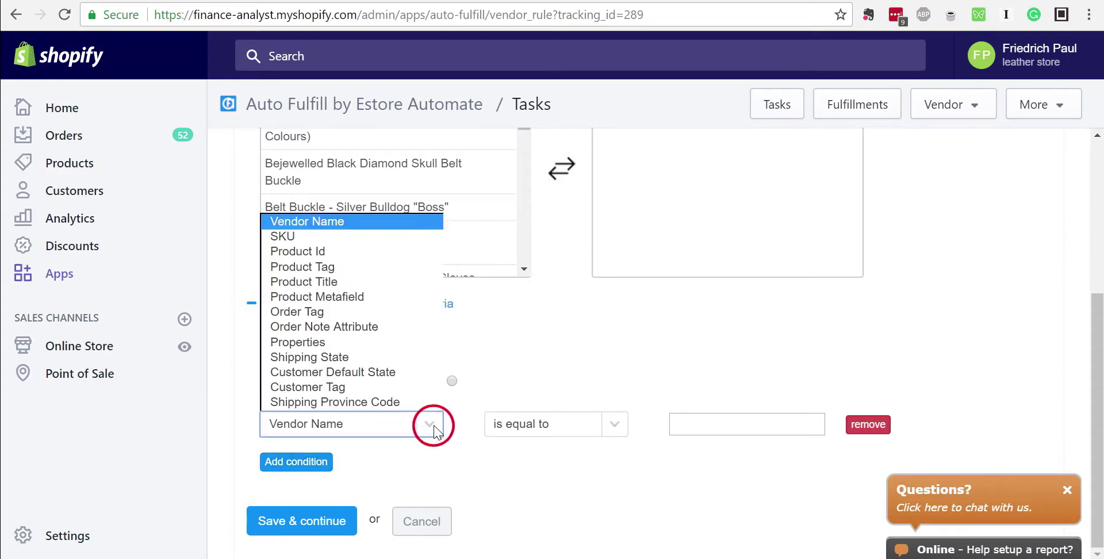
left_click(314, 223)
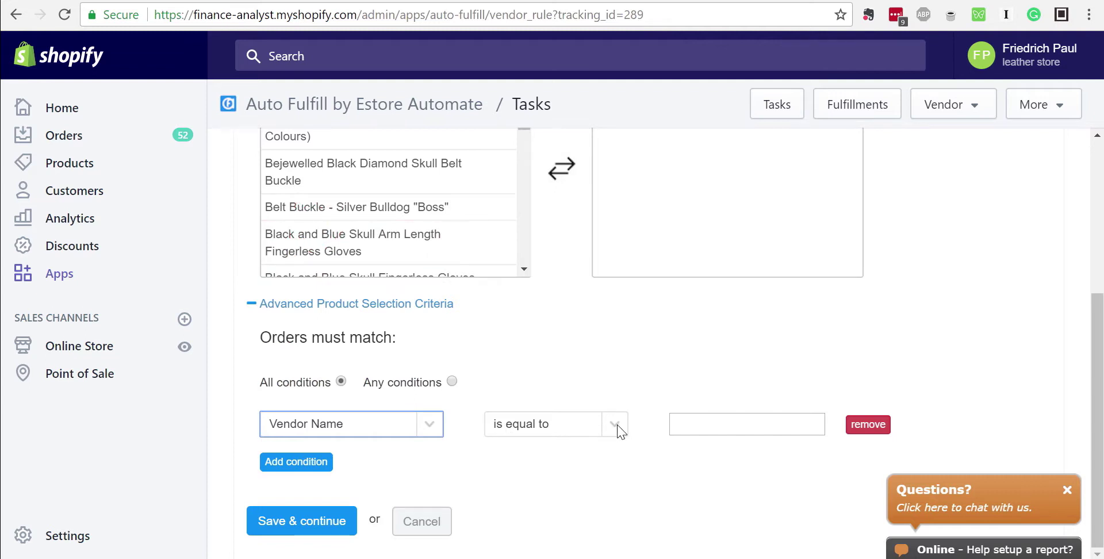
left_click(760, 426)
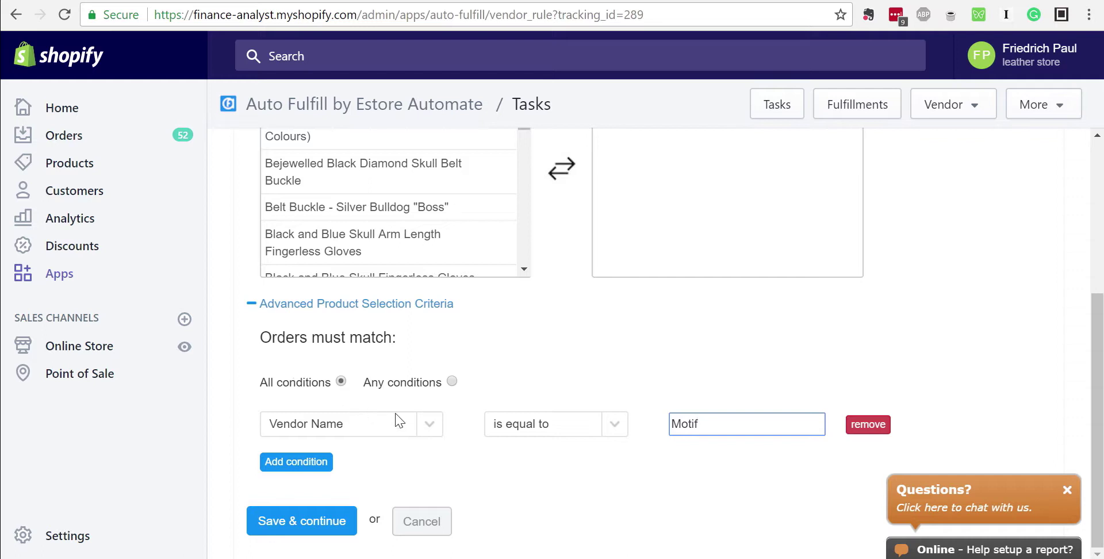
Add a second condition row, set matching to Any conditions, and remove that row
left_click(314, 461)
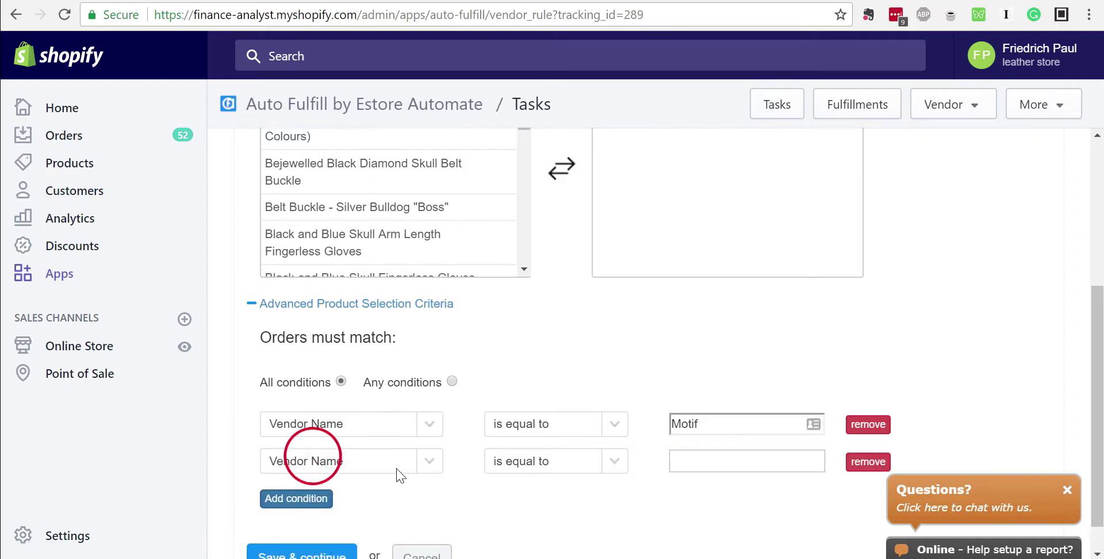
left_click(454, 383)
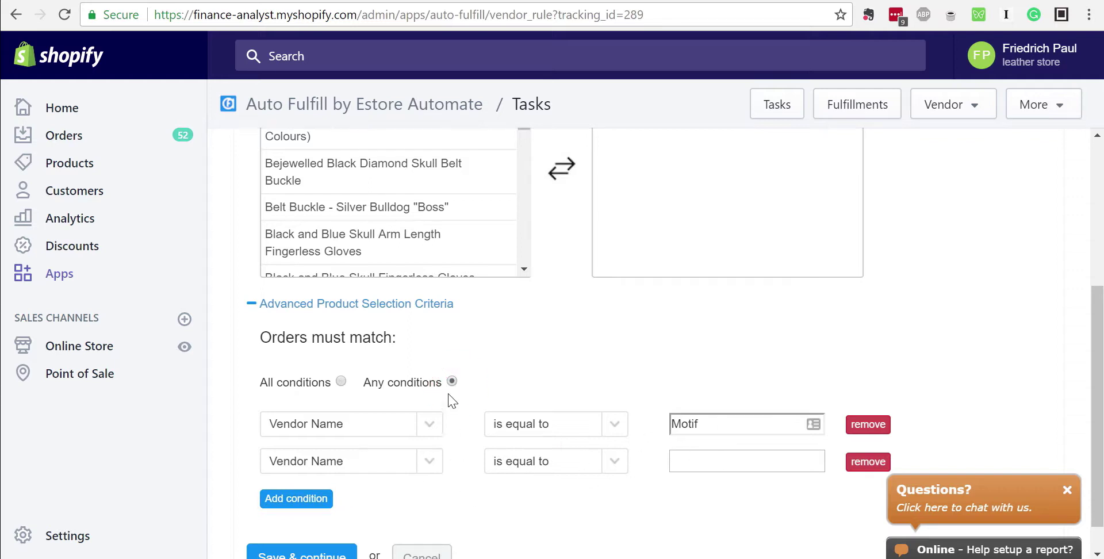
left_click(868, 462)
Switch the first condition to 'in comma list', add a comma to Motif, then remove the row
left_click(435, 424)
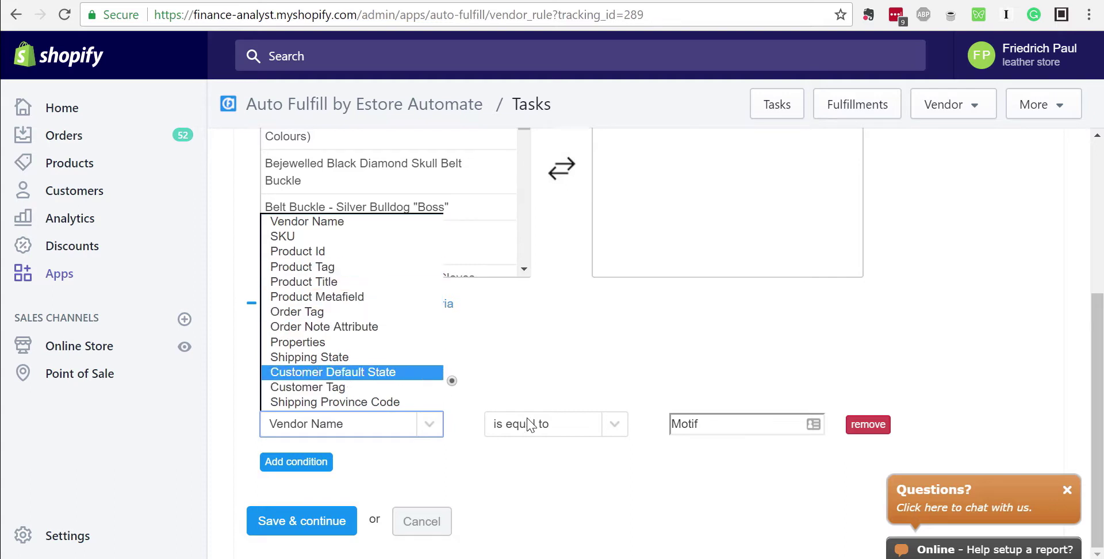
left_click(627, 456)
left_click(614, 424)
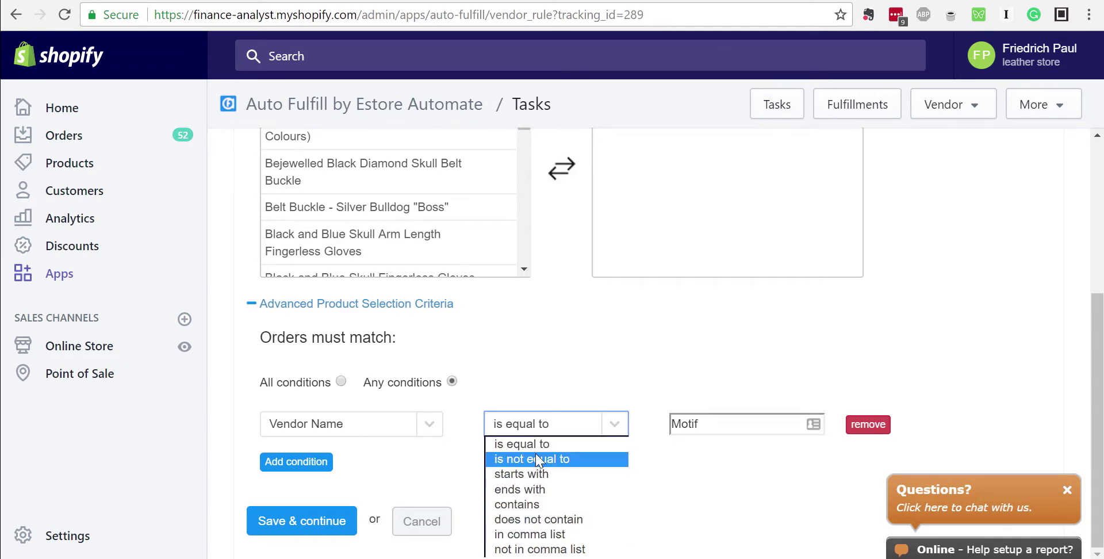
left_click(549, 535)
left_click(727, 426)
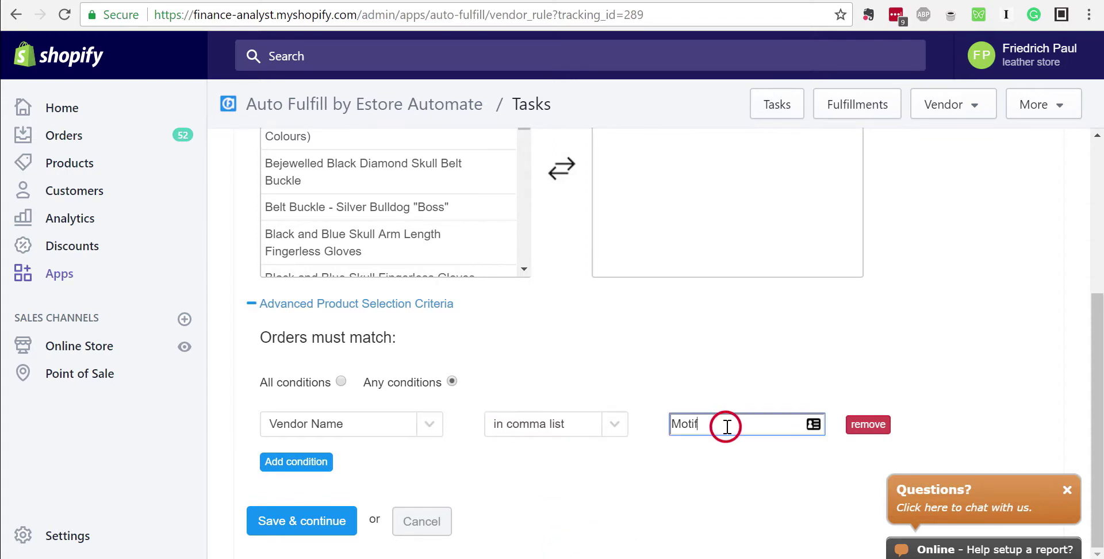
type(",")
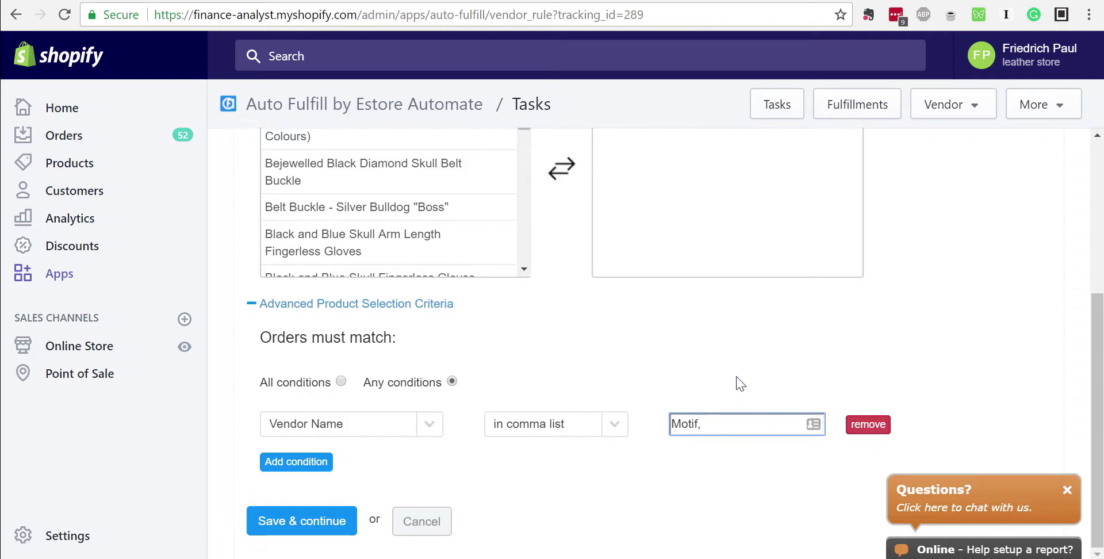
left_click(868, 425)
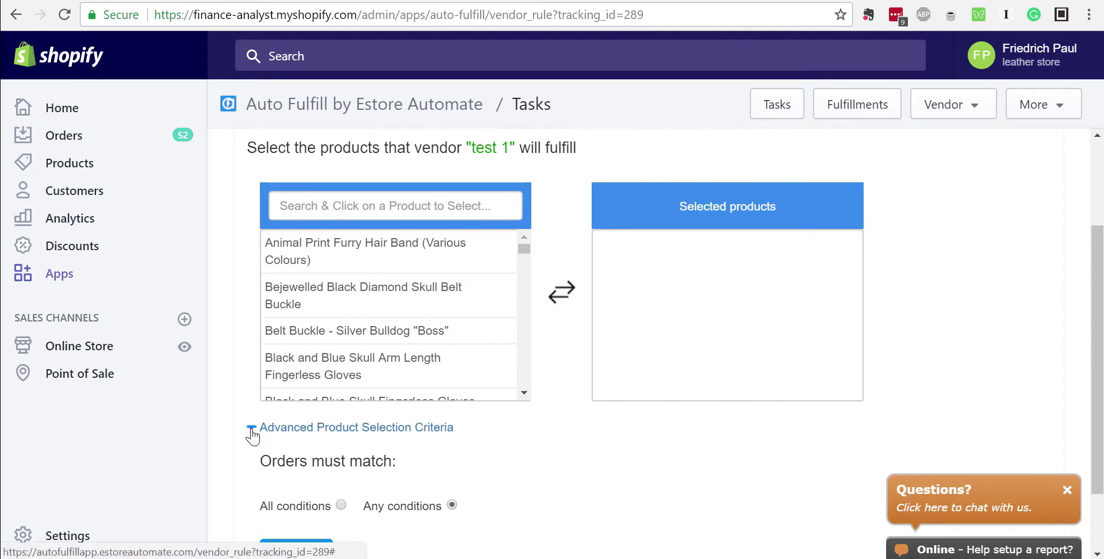
Search 'gloves' and add every glove result to test 1's Selected products
left_click(251, 428)
left_click(378, 239)
type("g")
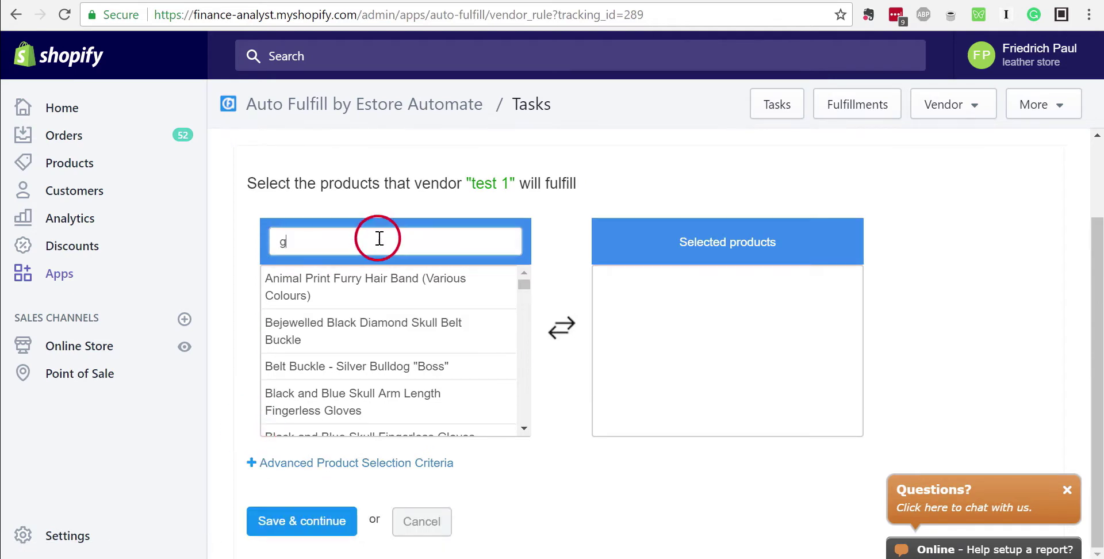
type("loved")
key("BackSpace")
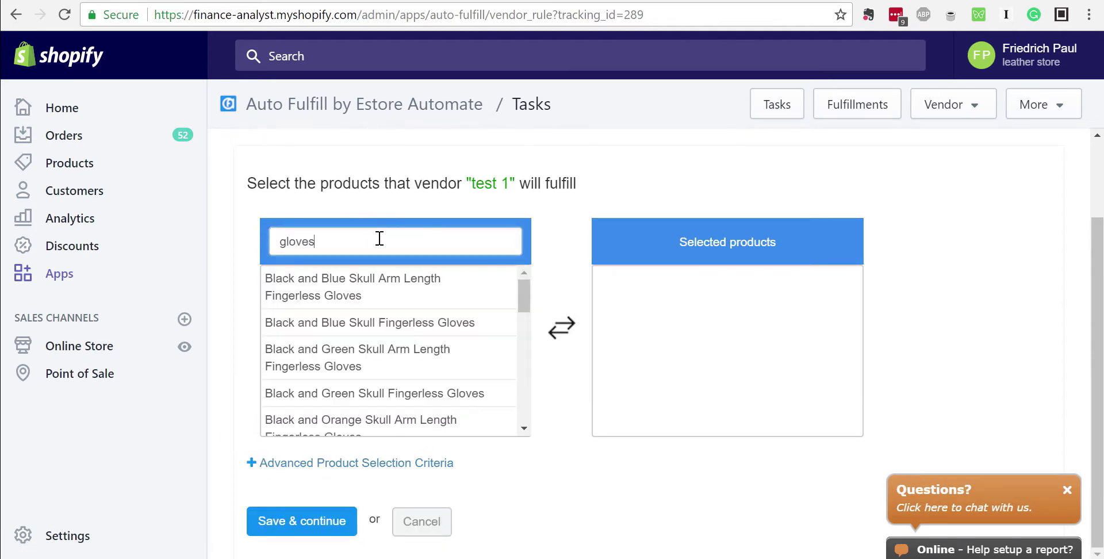
type("s")
left_click(386, 278)
left_click(383, 322)
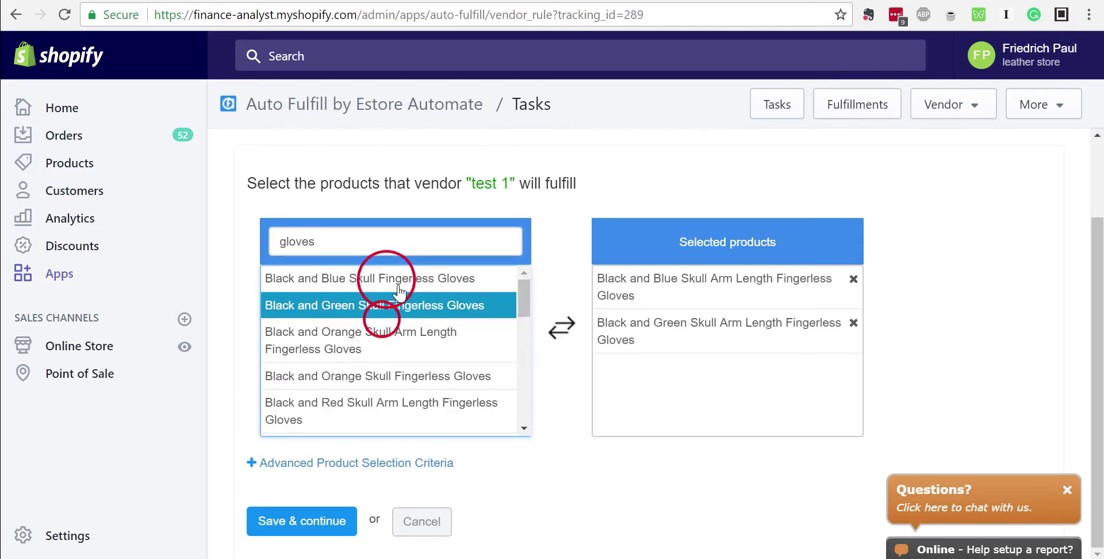
left_click(386, 279)
left_click(400, 305)
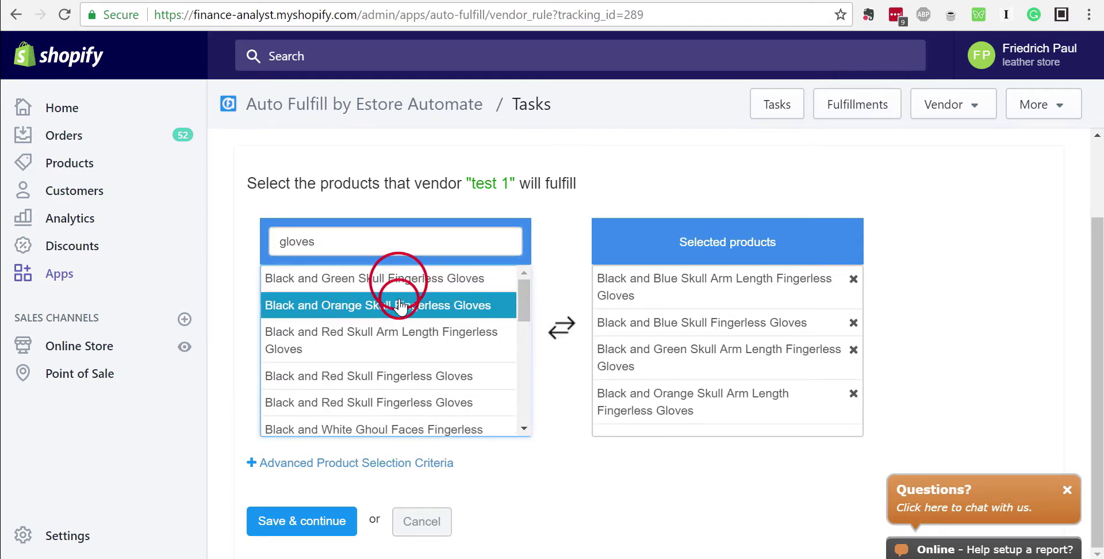
left_click(395, 343)
left_click(395, 361)
left_click(395, 382)
left_click(377, 424)
left_click(383, 356)
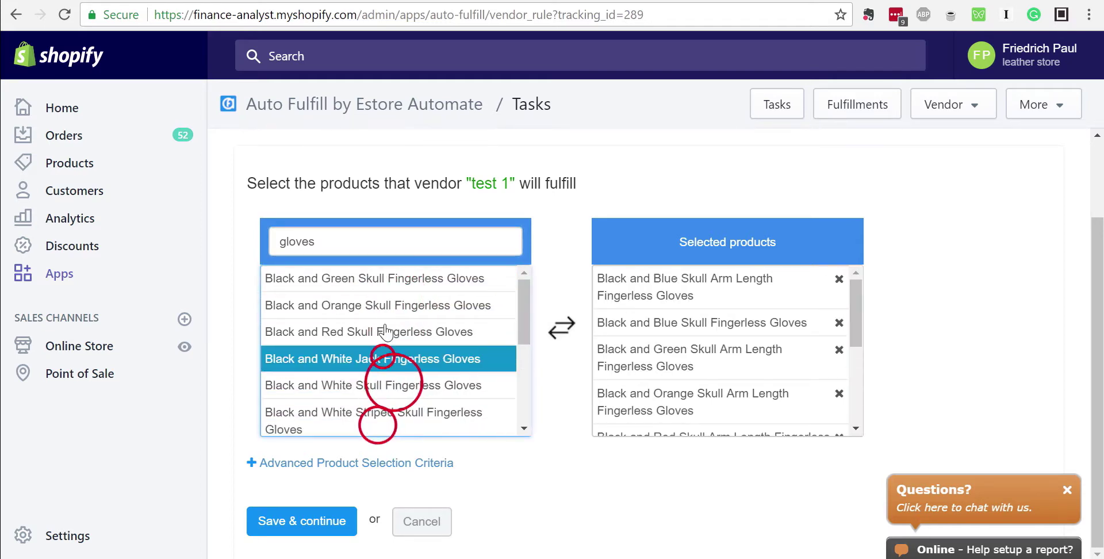
left_click(385, 323)
left_click(391, 299)
left_click(390, 285)
left_click(390, 306)
left_click(387, 331)
left_click(384, 353)
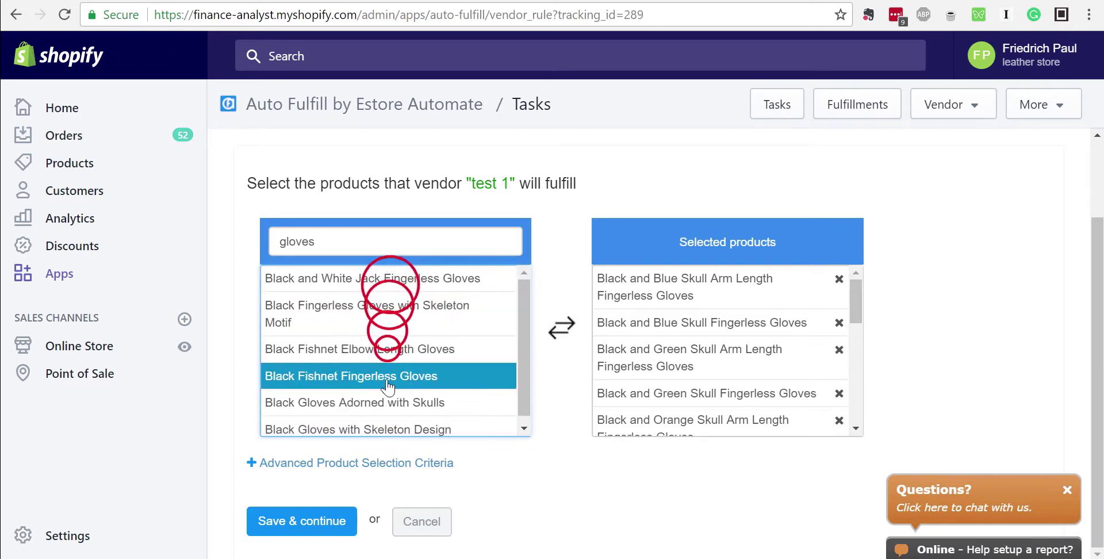
left_click(381, 377)
left_click(380, 366)
left_click(381, 334)
left_click(381, 306)
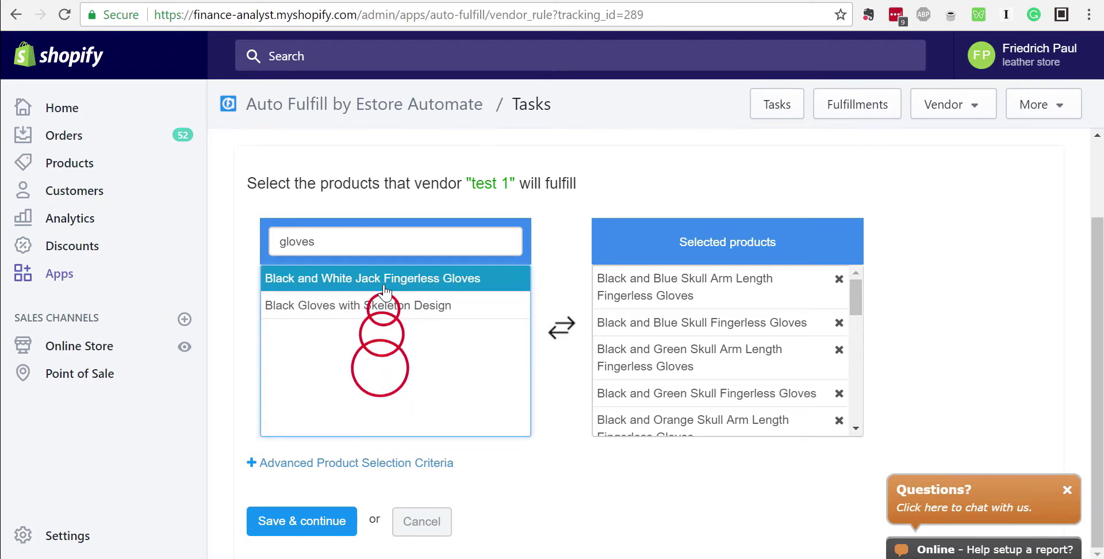
left_click(379, 278)
left_click(379, 278)
Search 'Bandan', add every bandana to Selected products, and save the selection
double_click(383, 246)
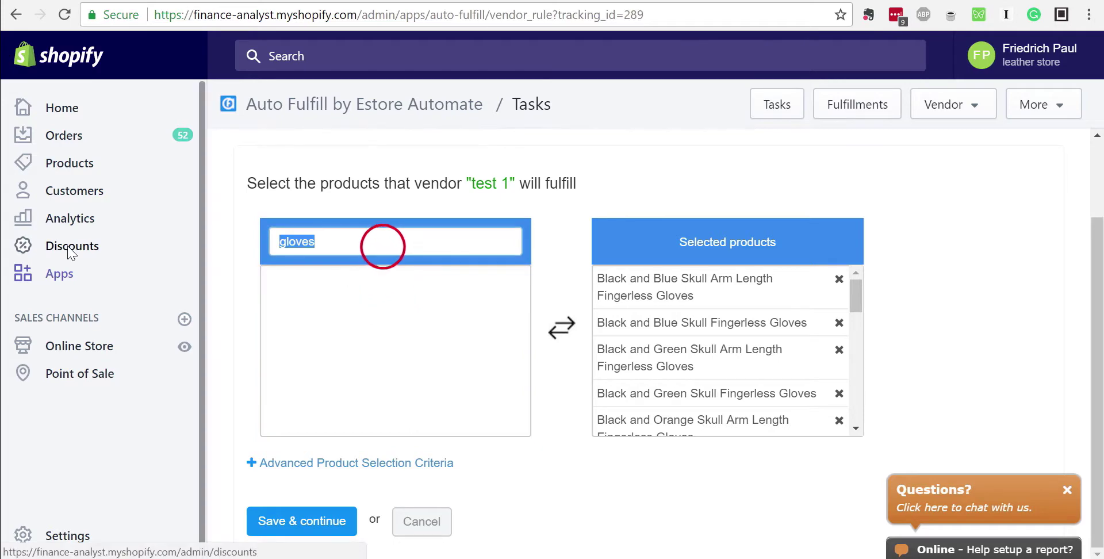
type("Banda")
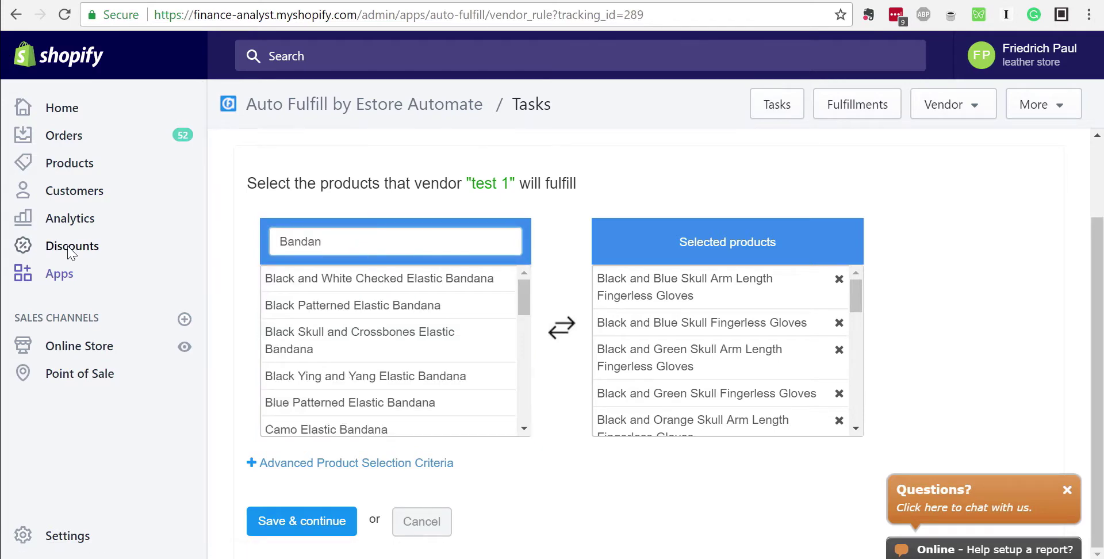
type("n")
left_click(463, 284)
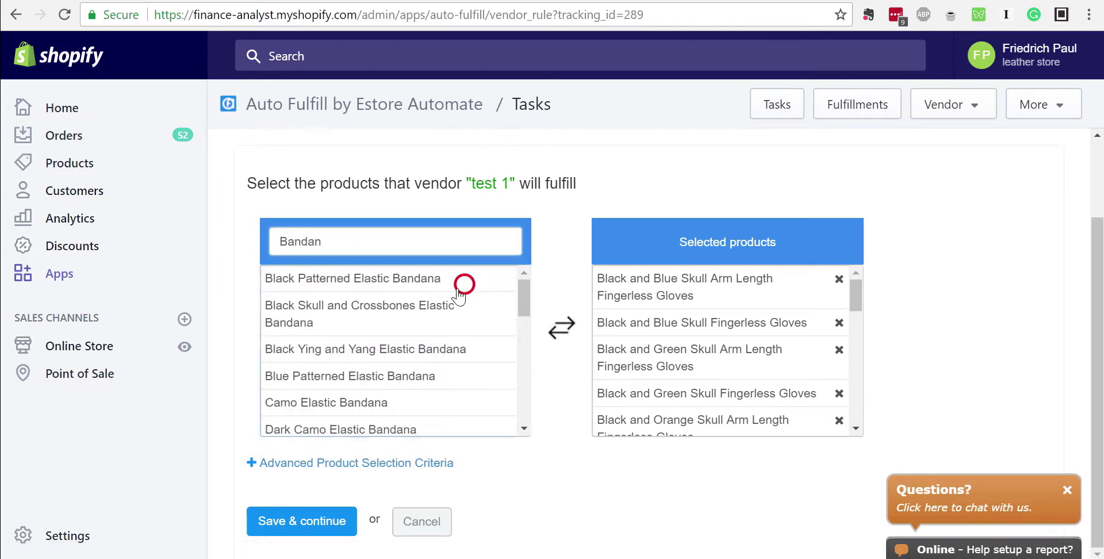
left_click(440, 303)
left_click(402, 328)
left_click(389, 354)
left_click(388, 366)
left_click(384, 393)
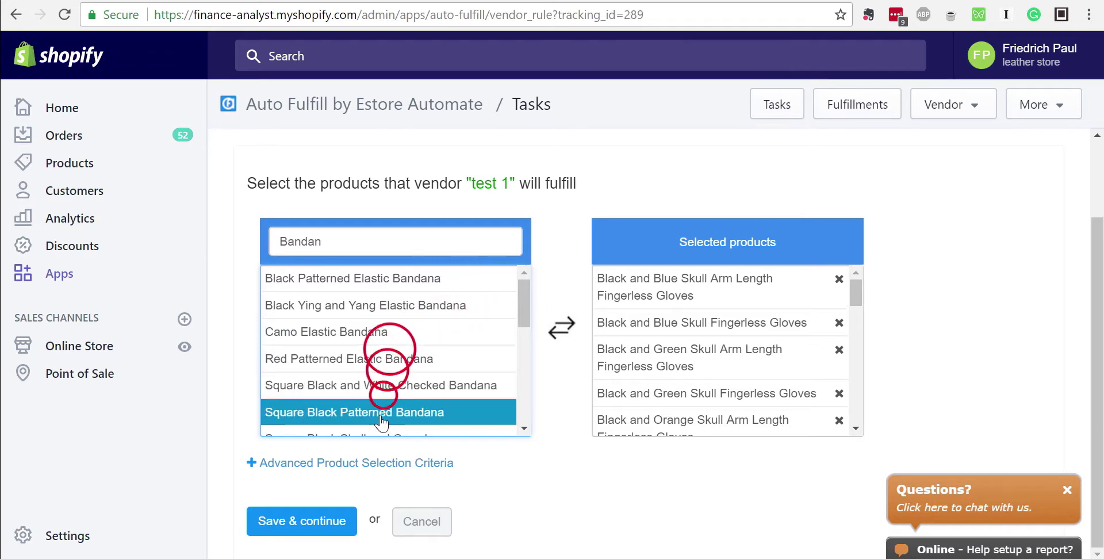
left_click(381, 415)
left_click(383, 358)
left_click(380, 304)
left_click(380, 281)
left_click(381, 301)
left_click(381, 333)
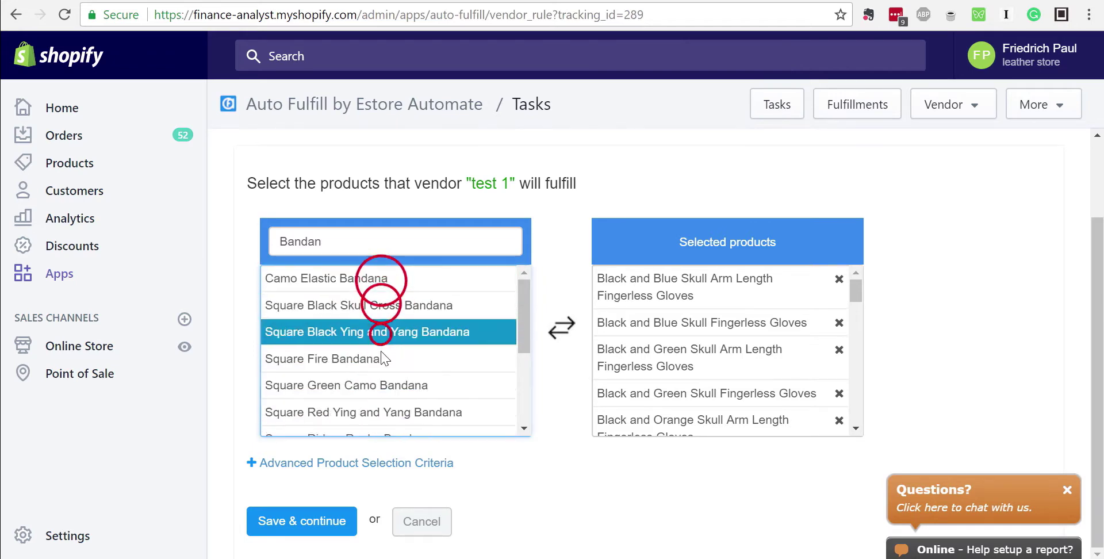
left_click(382, 358)
left_click(380, 384)
left_click(379, 411)
left_click(380, 385)
left_click(379, 359)
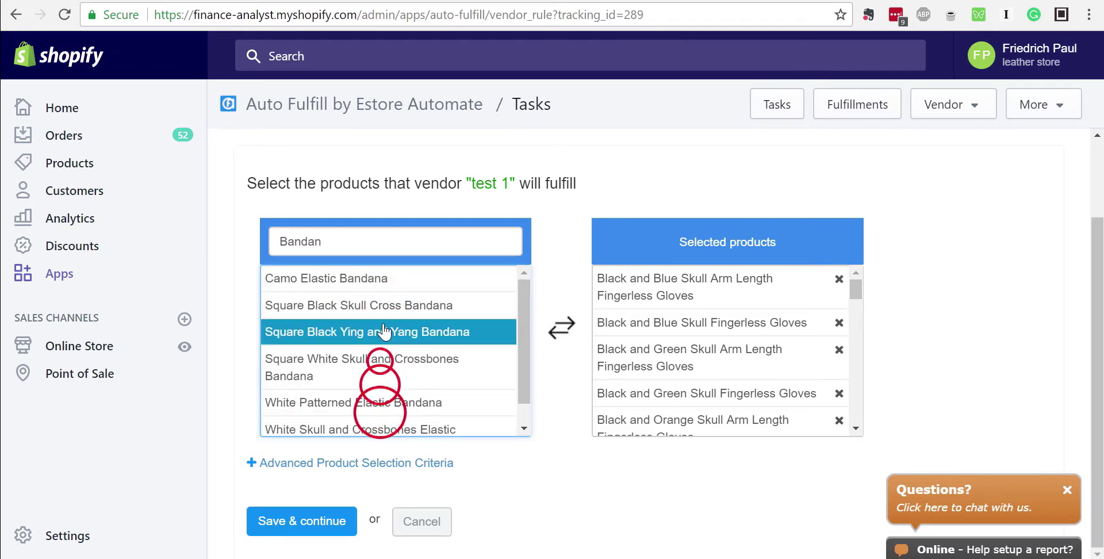
left_click(384, 332)
left_click(381, 305)
left_click(381, 278)
left_click(382, 305)
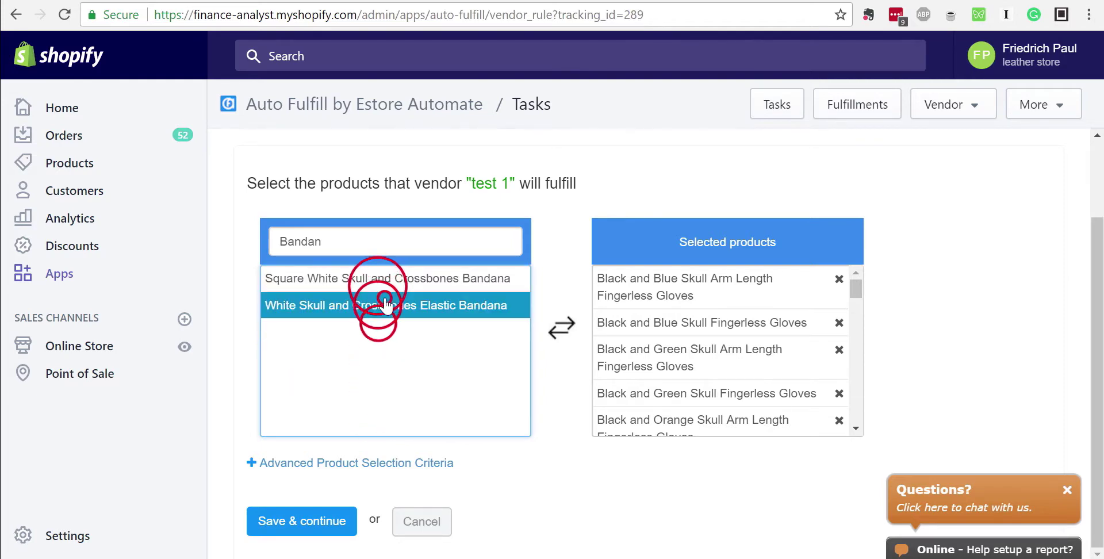
left_click(384, 305)
left_click(381, 278)
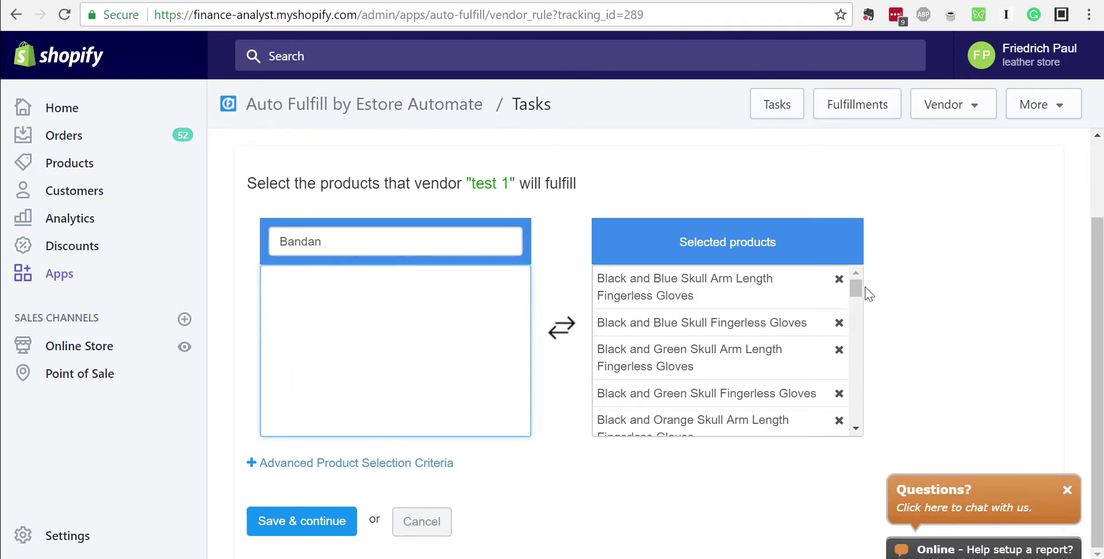
mouse_move(856, 287)
left_mouse_down()
mouse_move(860, 411)
mouse_move(869, 288)
left_mouse_up()
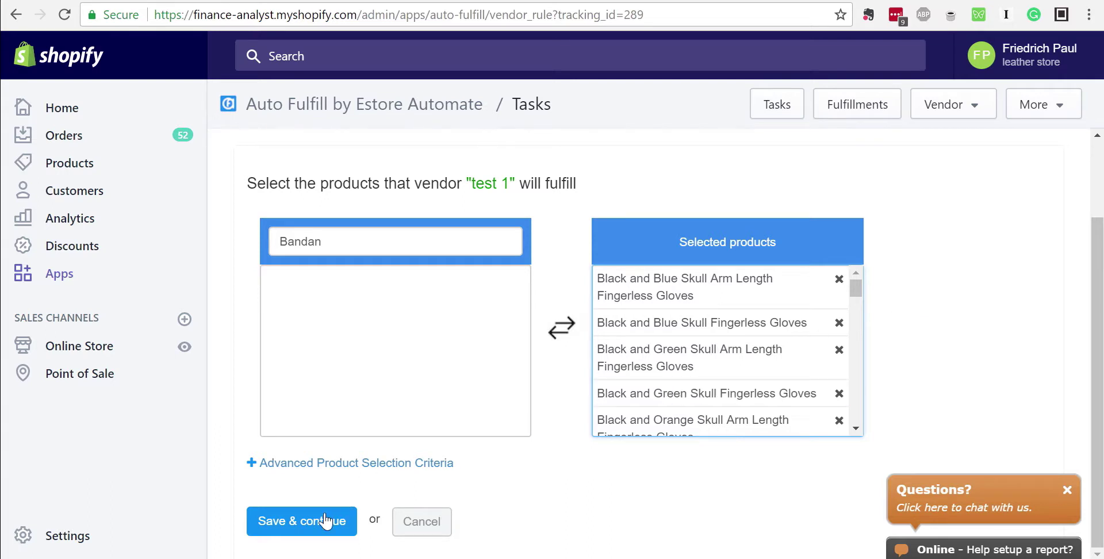
left_click(303, 528)
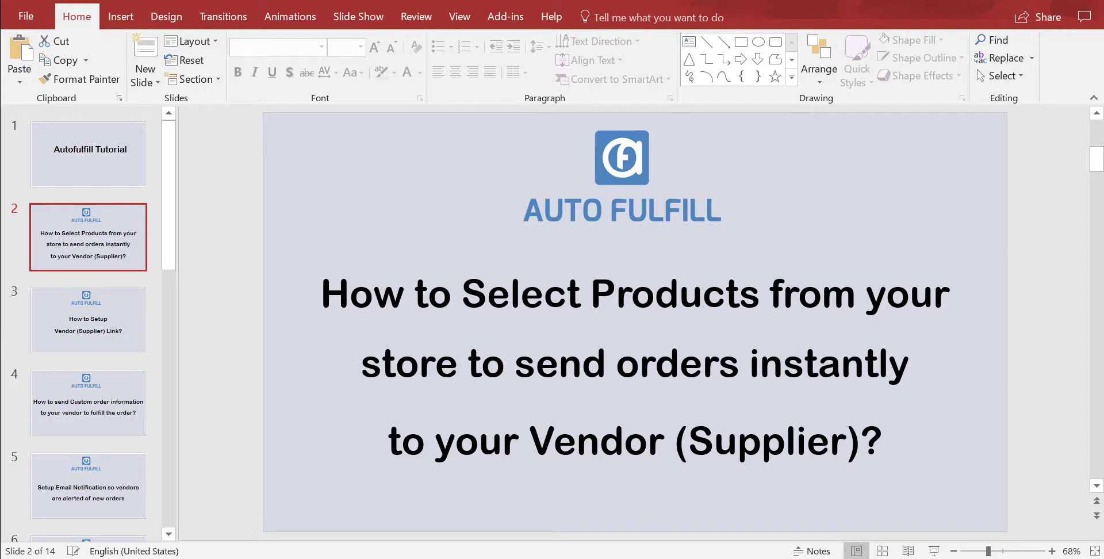
Show slide 3, 'How to Setup Vendor (Supplier) Link?', and deselect its title box
mouse_move(250, 558)
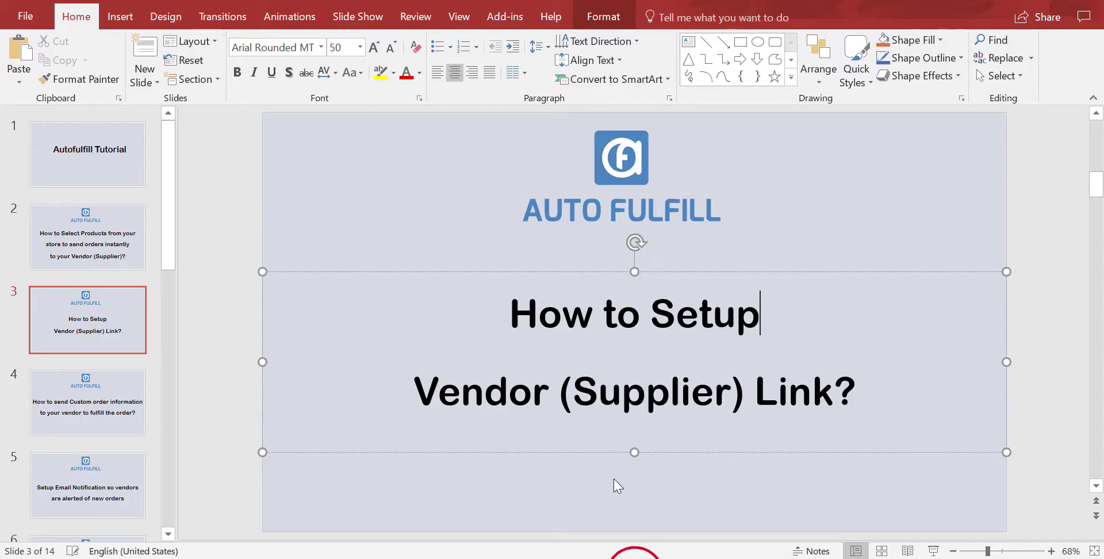
left_click(615, 484)
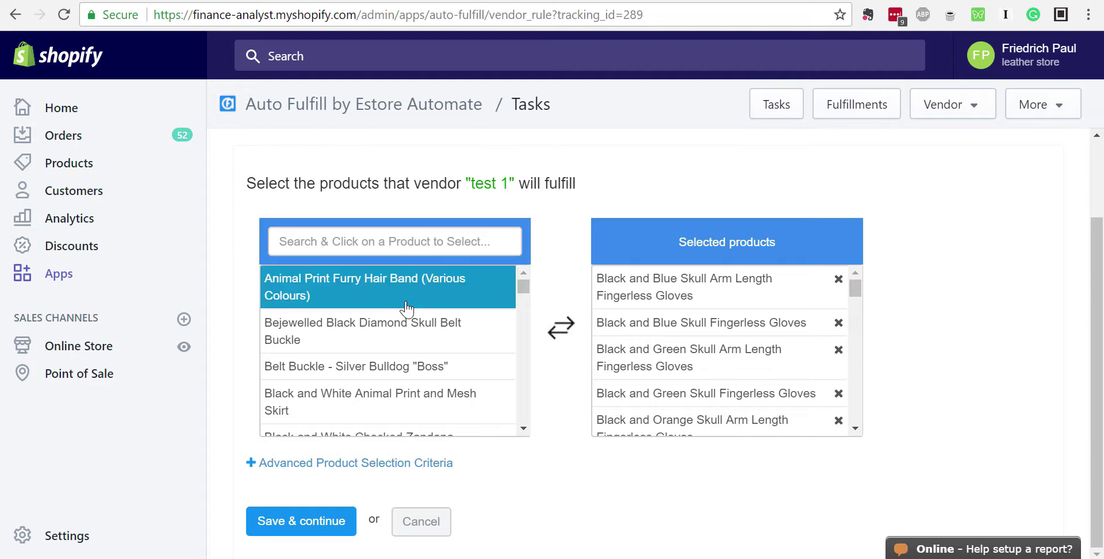
Toggle the advanced product criteria and scroll test 1's selected gloves and bandanas list
scroll(402, 316, "down", 3)
left_click(284, 464)
left_click(284, 464)
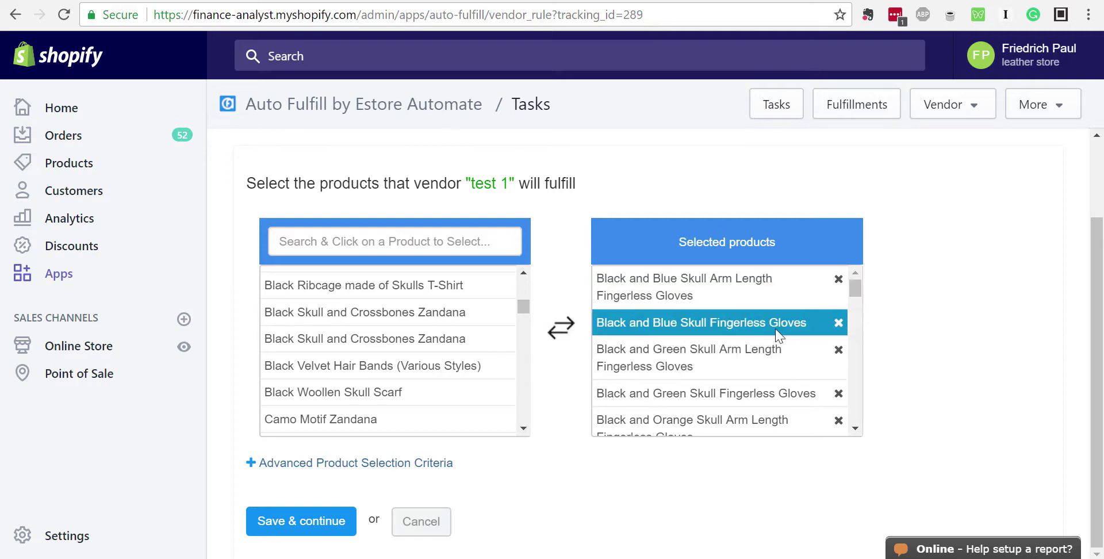
left_click_drag(855, 288, 856, 437)
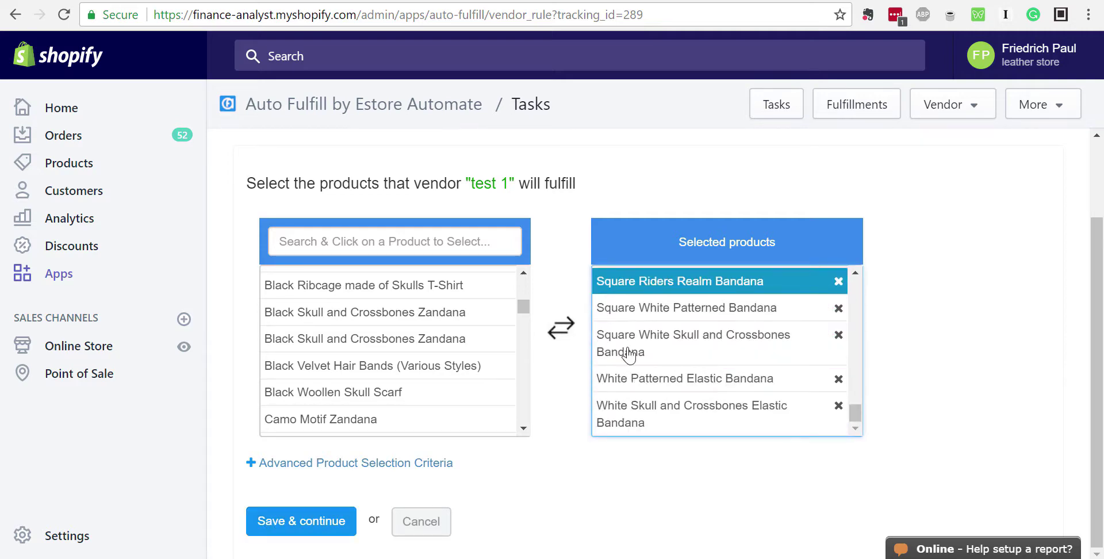
Save test 1's products and select the vendor Autofulfill URL shown in Step 3
left_click(313, 521)
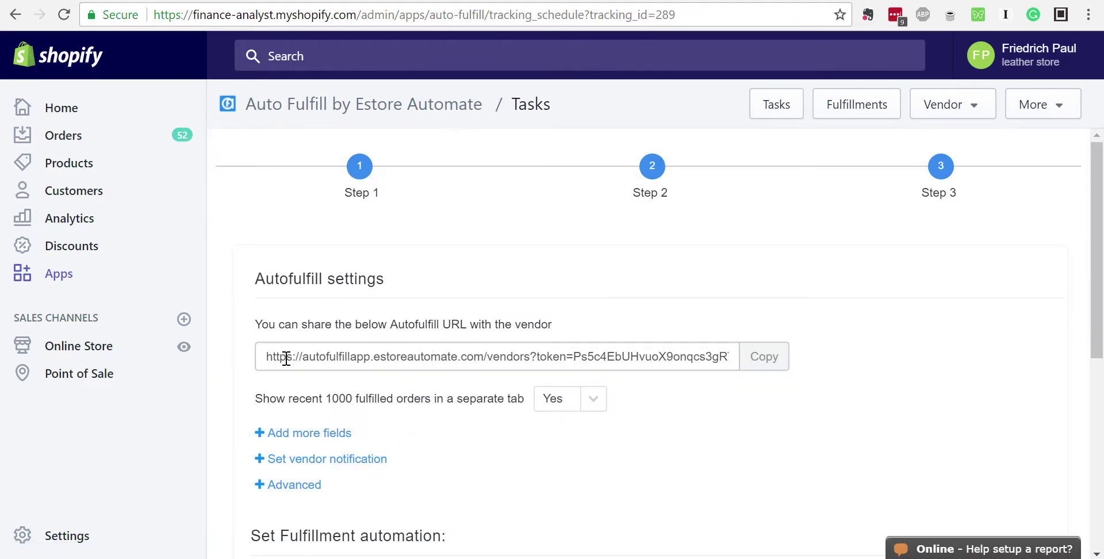
left_click_drag(260, 358, 725, 358)
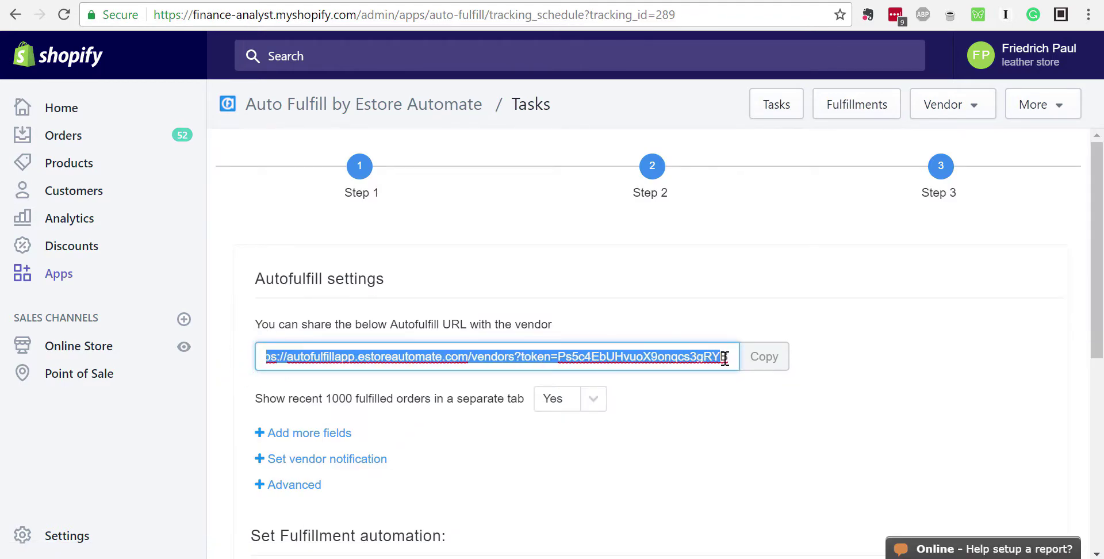
triple_click(694, 360)
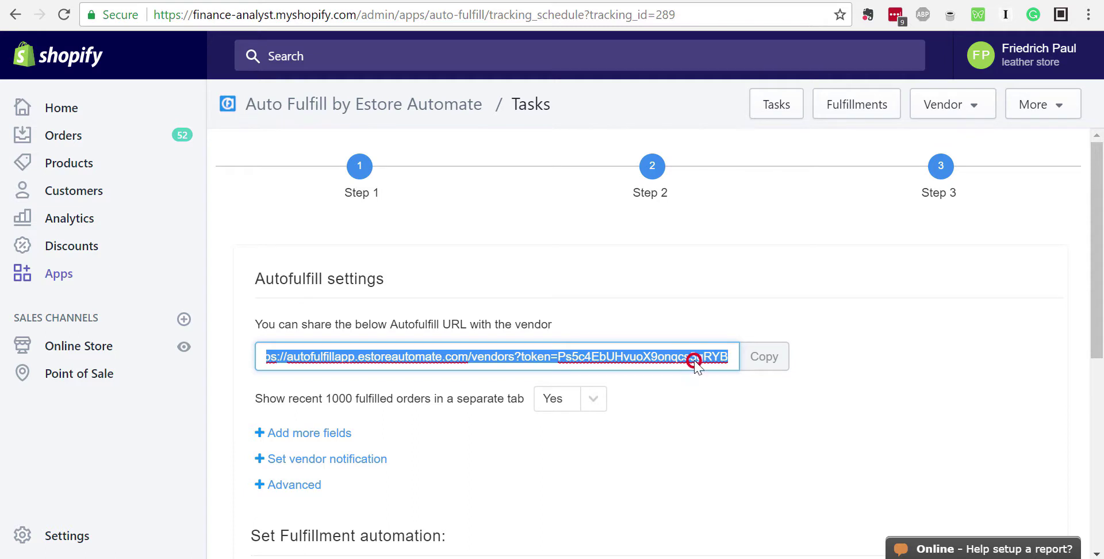
left_click(653, 362)
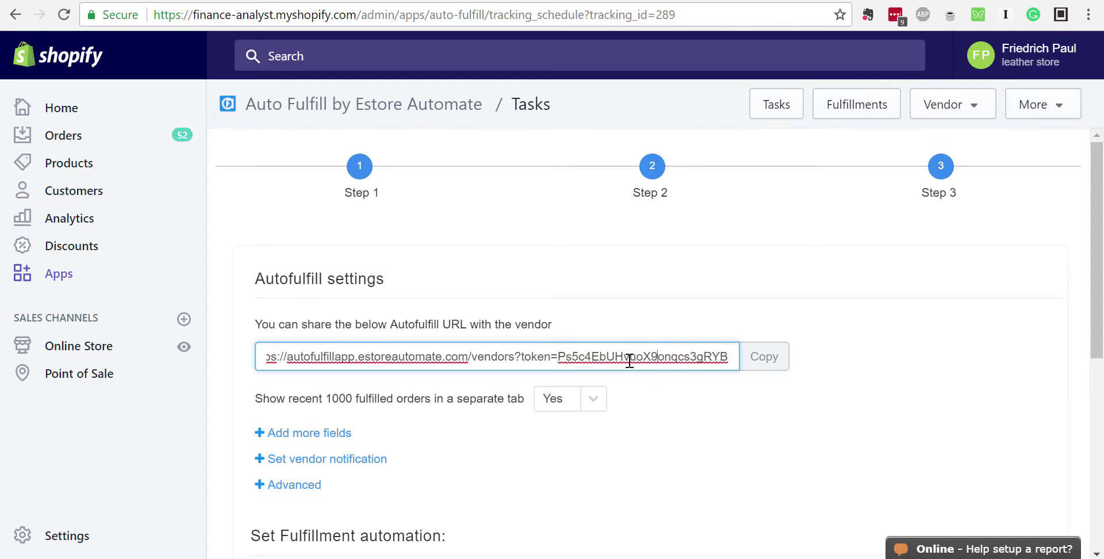
triple_click(276, 361)
double_click(657, 355)
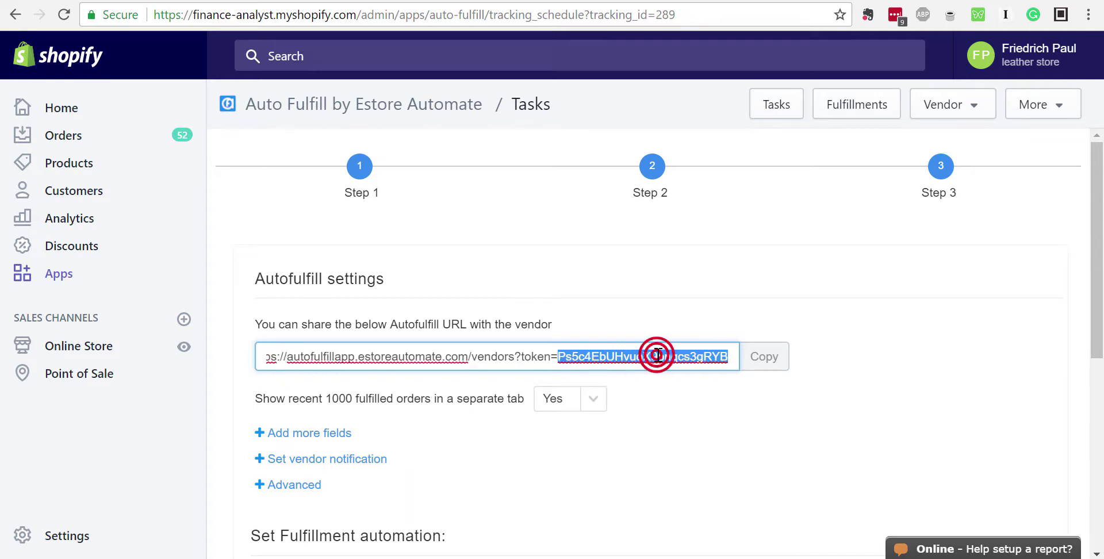
left_click(657, 355)
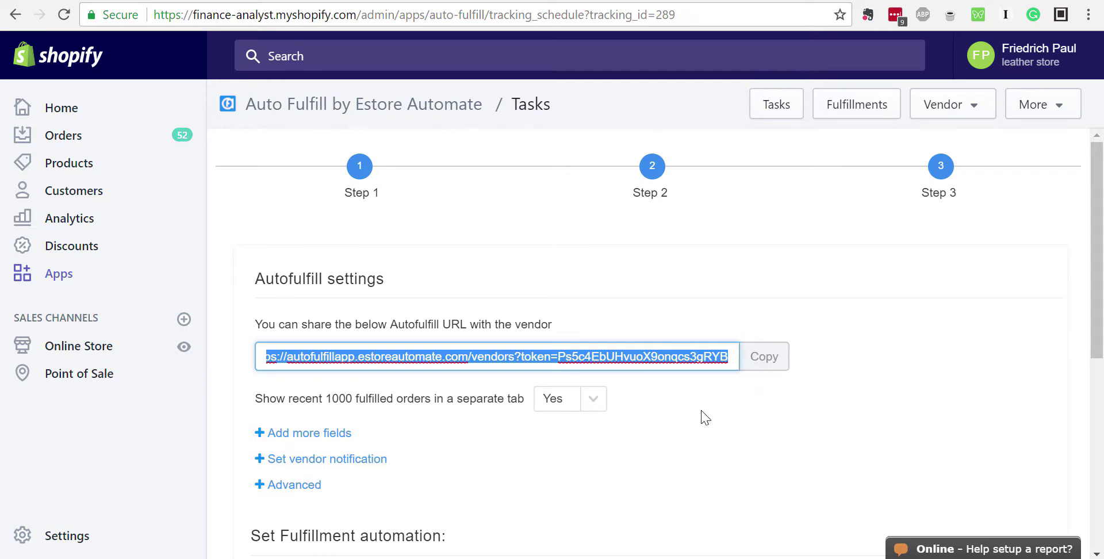
scroll(690, 408, "down", 2)
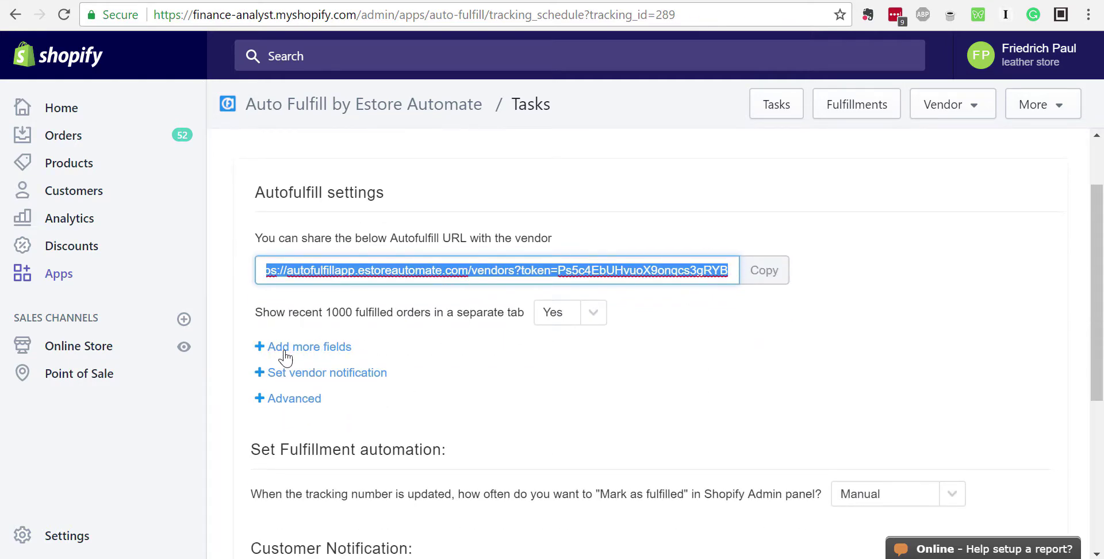
scroll(448, 387, "down", 1)
scroll(460, 382, "down", 3)
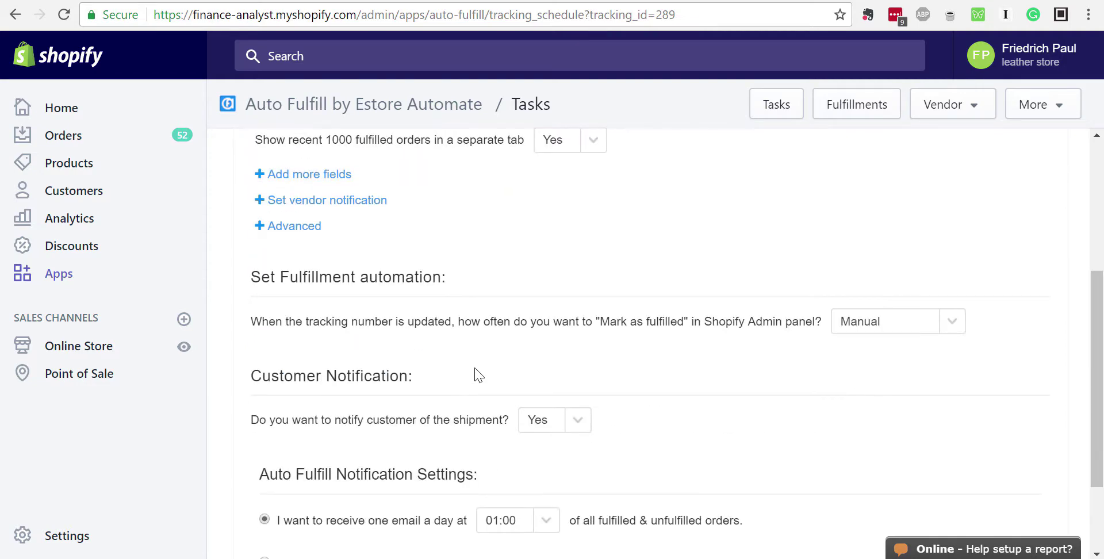
scroll(475, 373, "up", 3)
scroll(283, 334, "down", 2)
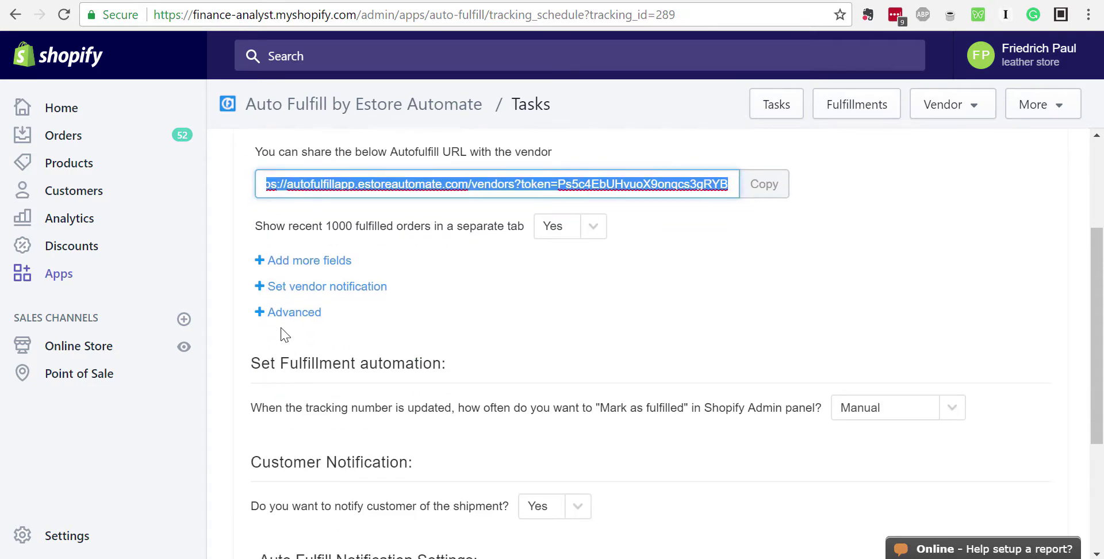
Review Step 3's advanced fulfillment and notification settings: Manual fulfilling, customer notification Yes
left_click(280, 322)
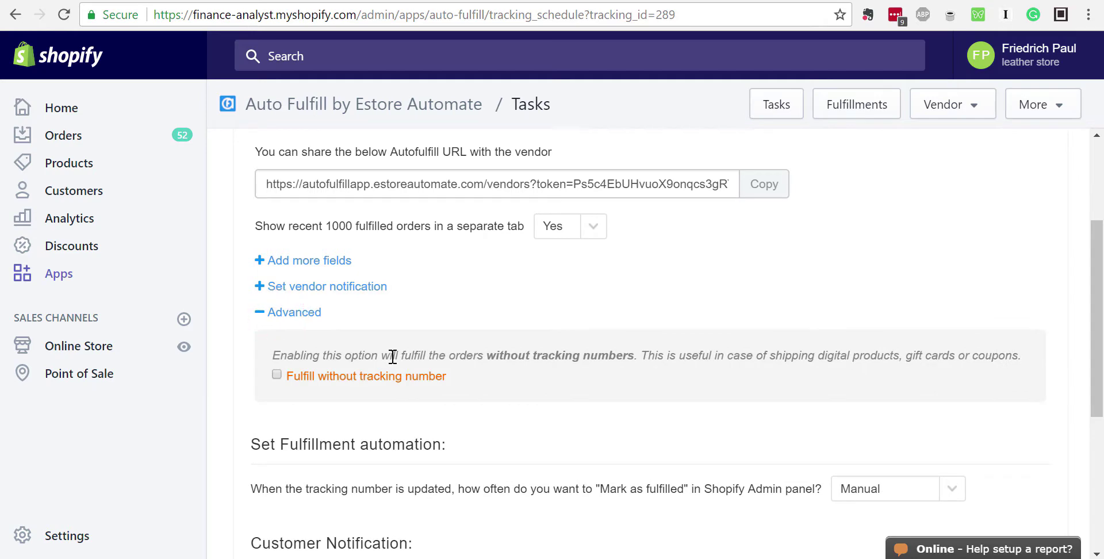
scroll(514, 333, "up", 1)
scroll(494, 342, "up", 1)
scroll(488, 350, "down", 1)
left_click(277, 377)
left_click(260, 314)
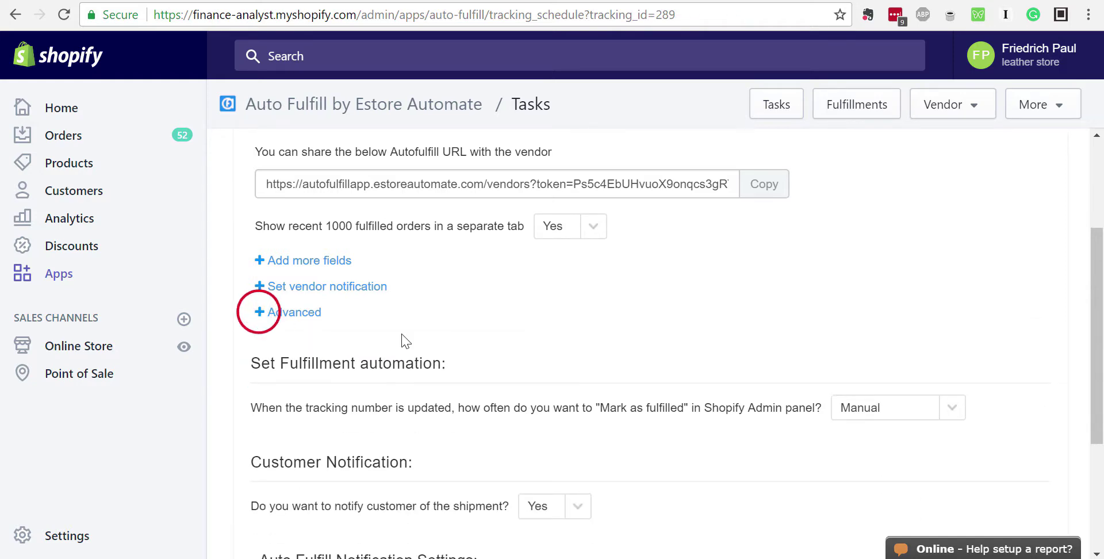
scroll(518, 345, "up", 2)
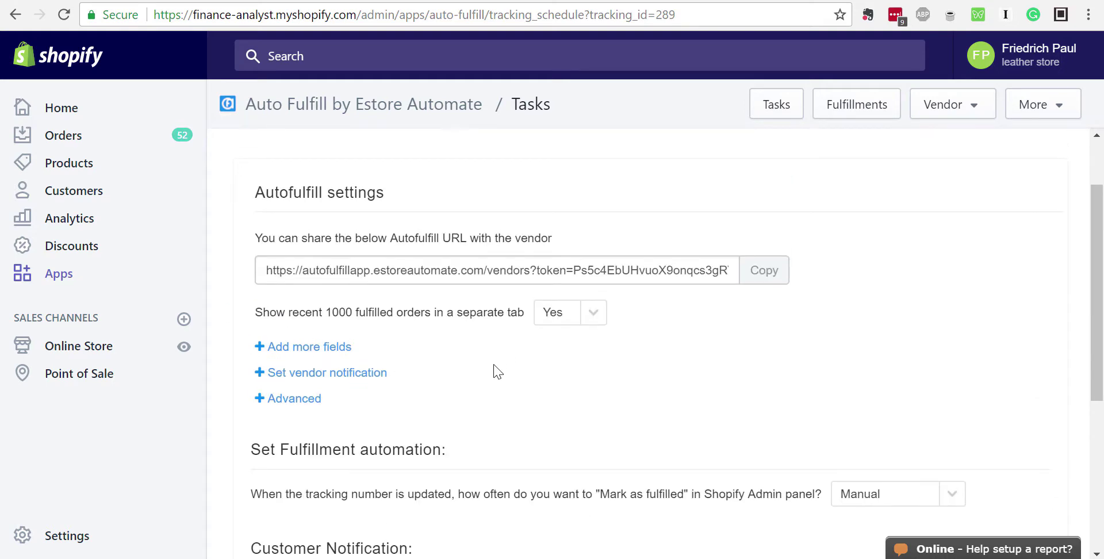
scroll(498, 372, "down", 5)
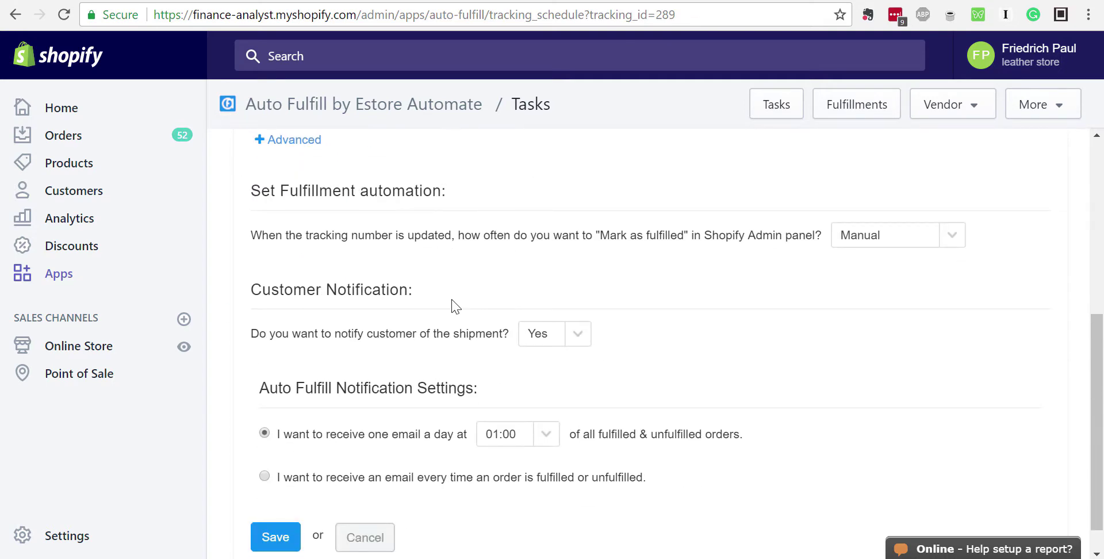
scroll(466, 358, "down", 1)
scroll(468, 359, "up", 5)
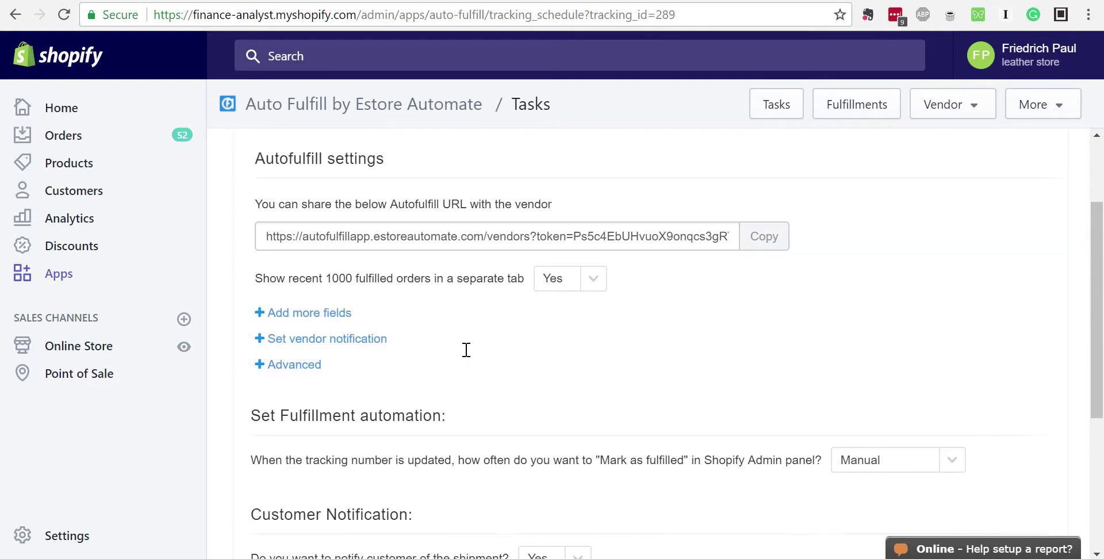
scroll(468, 355, "down", 4)
scroll(469, 356, "up", 5)
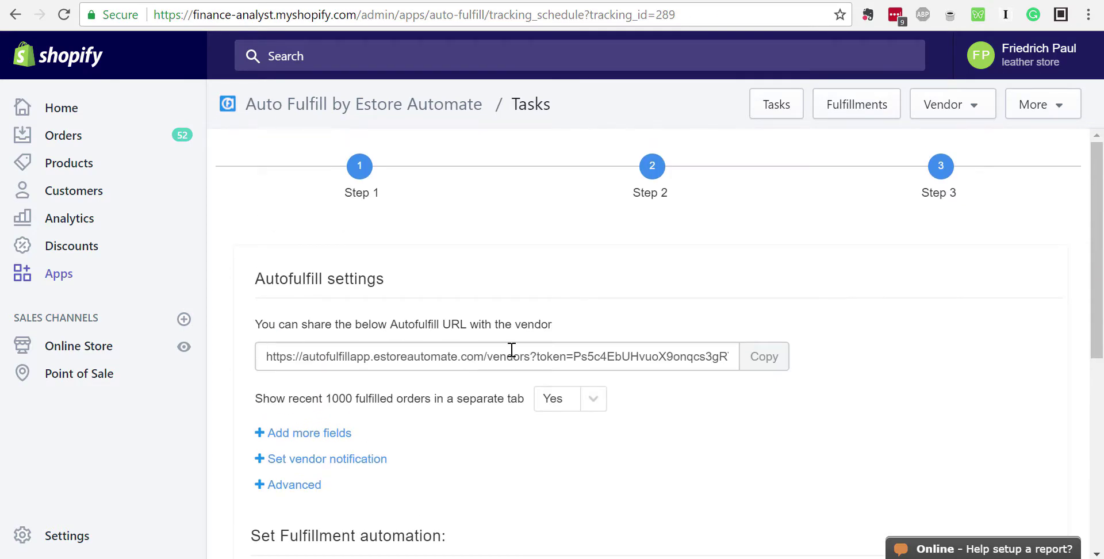
scroll(511, 418, "down", 4)
scroll(313, 494, "down", 2)
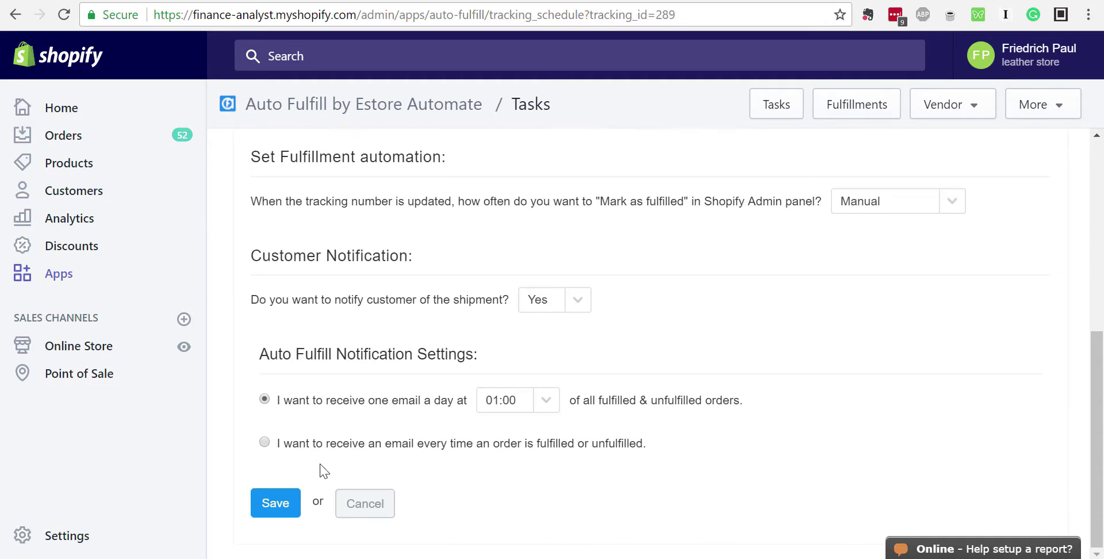
Save test 1's vendor task settings and wait for the Test 1 - Autofulfill run to succeed
left_click(269, 501)
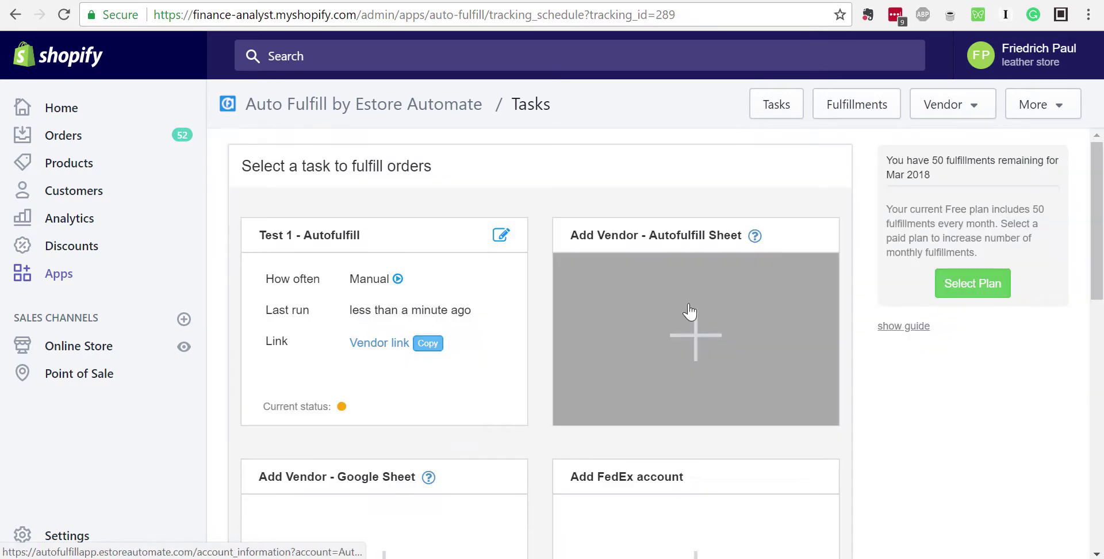
mouse_move(342, 409)
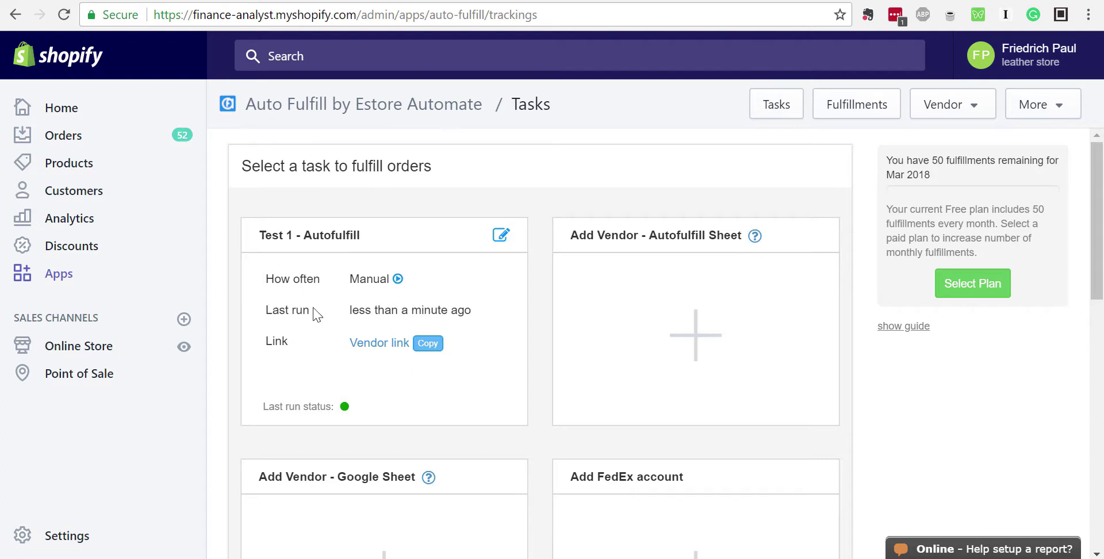
Open the vendor page's 7 unfulfilled items, highlight glove and bandana names, and expand #1059's first item
left_click(372, 345)
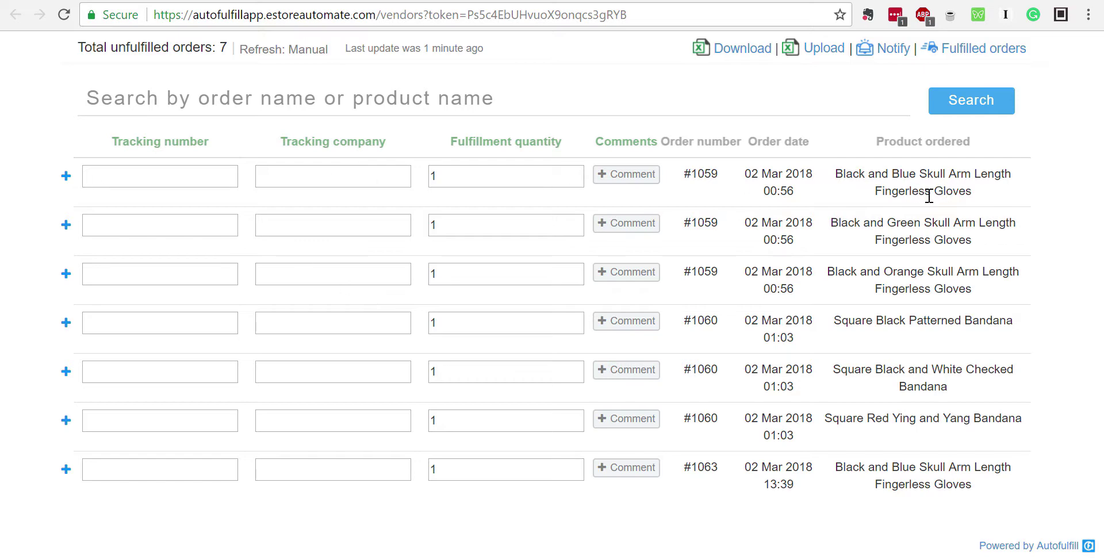
left_click_drag(936, 192, 971, 193)
left_click_drag(925, 234, 985, 239)
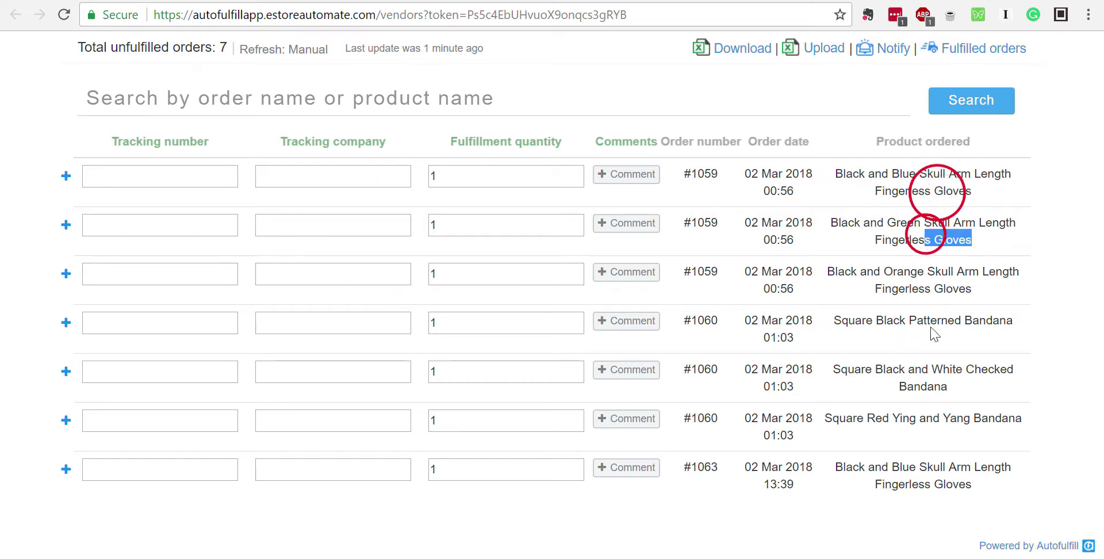
left_click_drag(966, 320, 1001, 323)
left_click_drag(906, 368, 948, 371)
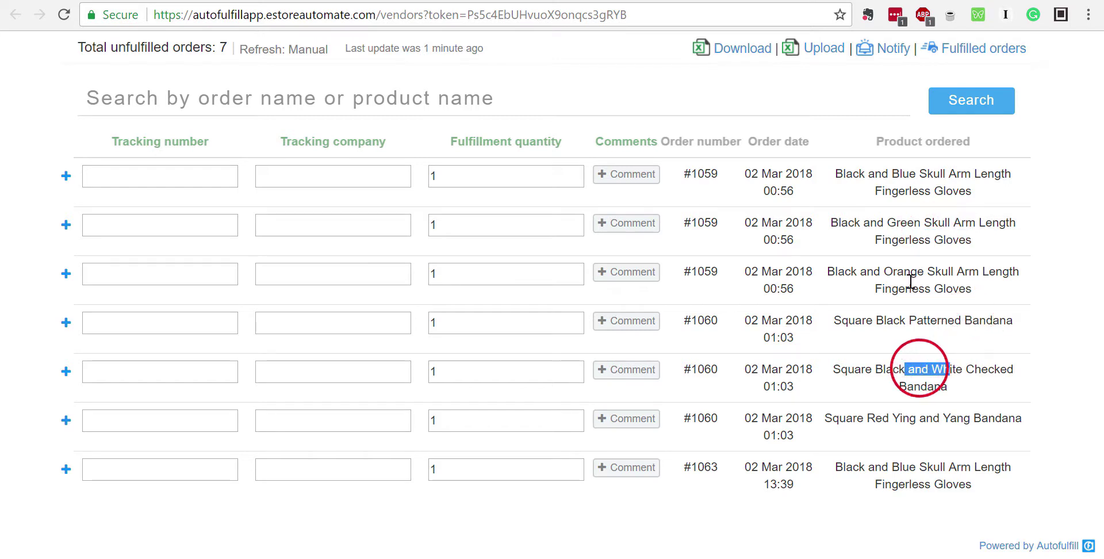
left_click(891, 230)
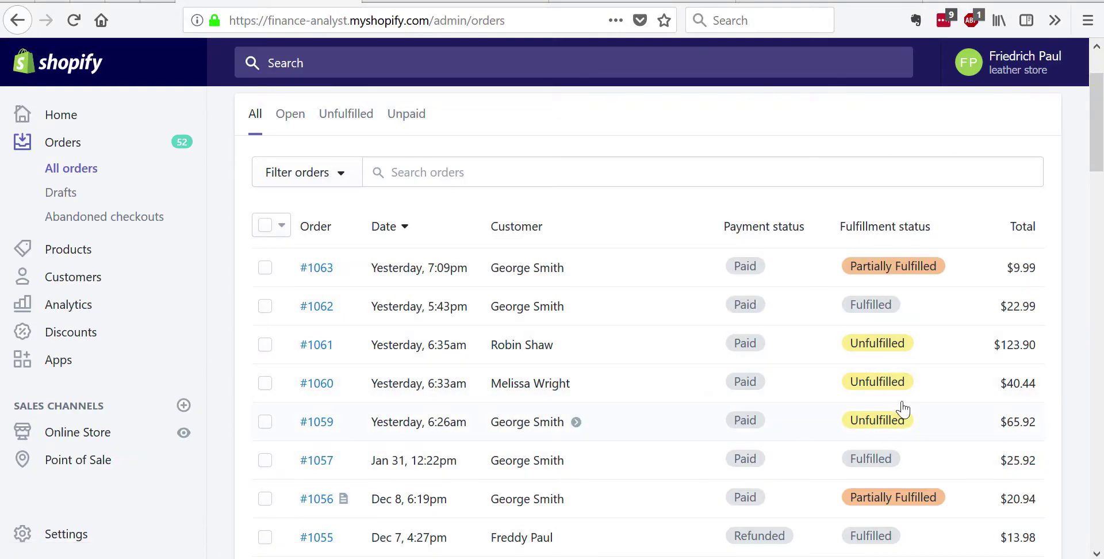
key("alt+Tab")
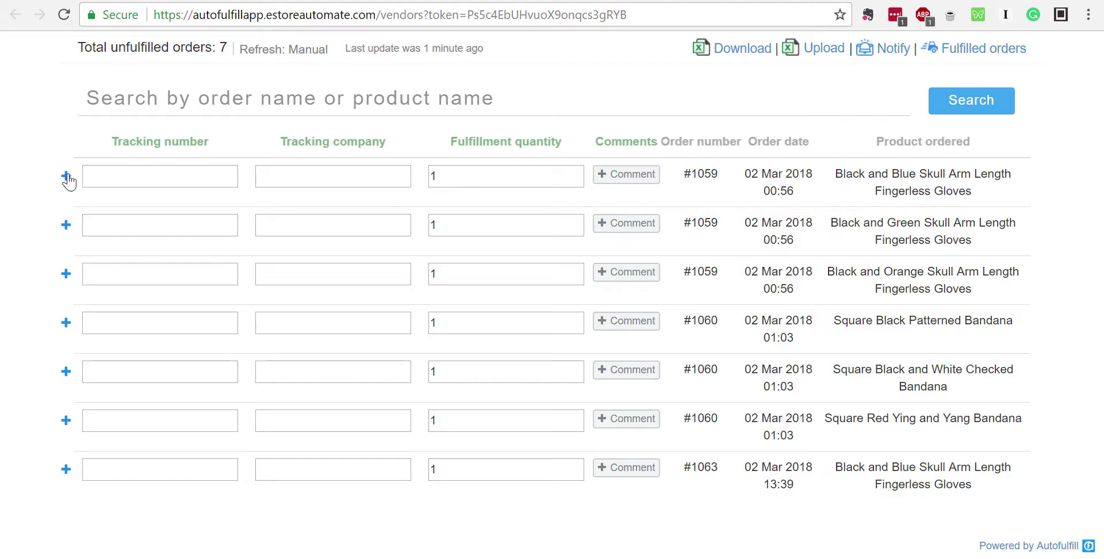
left_click(67, 177)
left_click(60, 179)
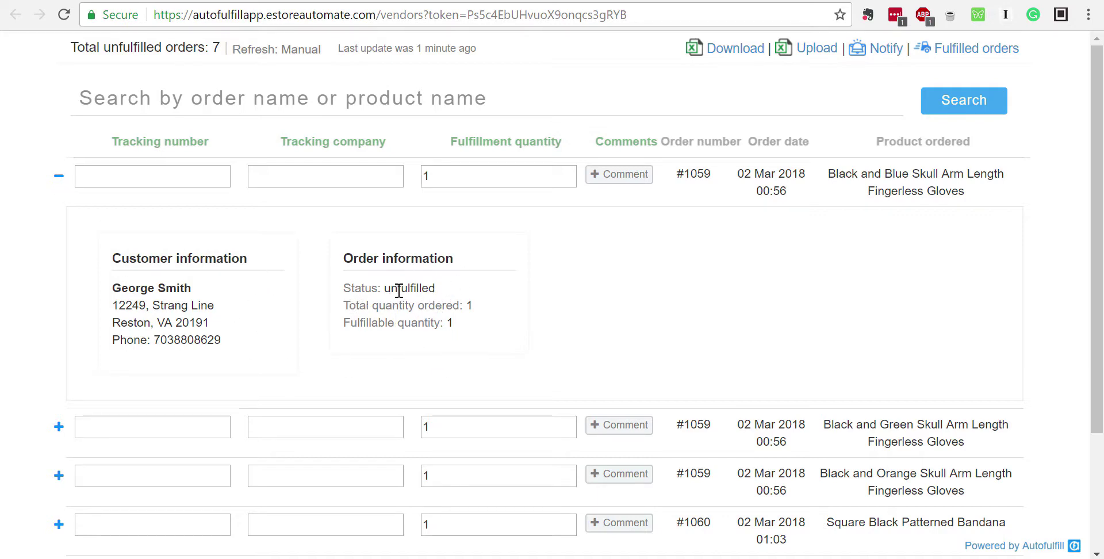
triple_click(471, 305)
left_click(374, 311)
scroll(378, 311, "down", 3)
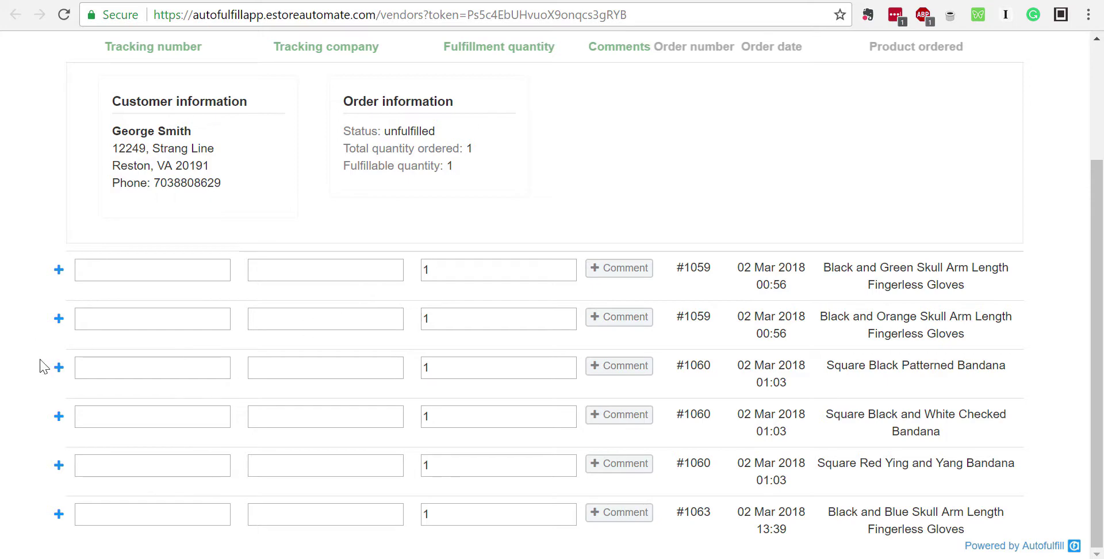
left_click(58, 371)
left_click(58, 370)
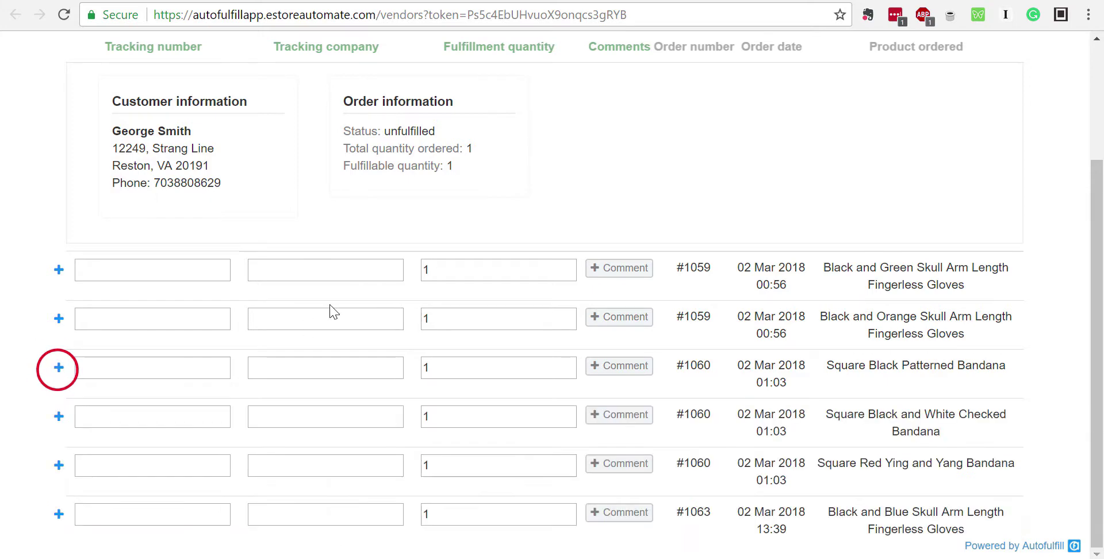
scroll(470, 198, "up", 3)
left_click_drag(355, 304, 473, 305)
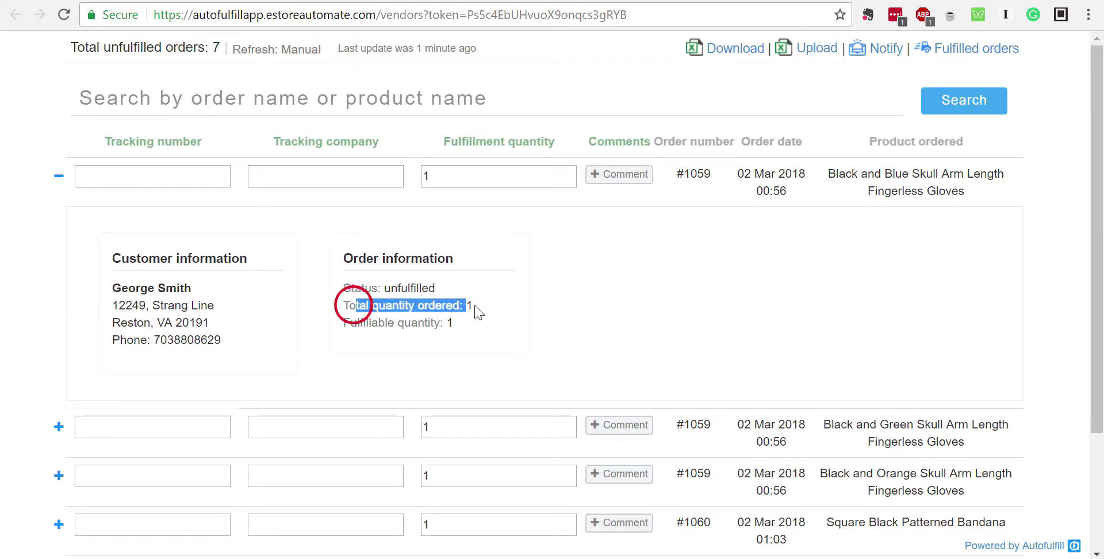
left_click(432, 334)
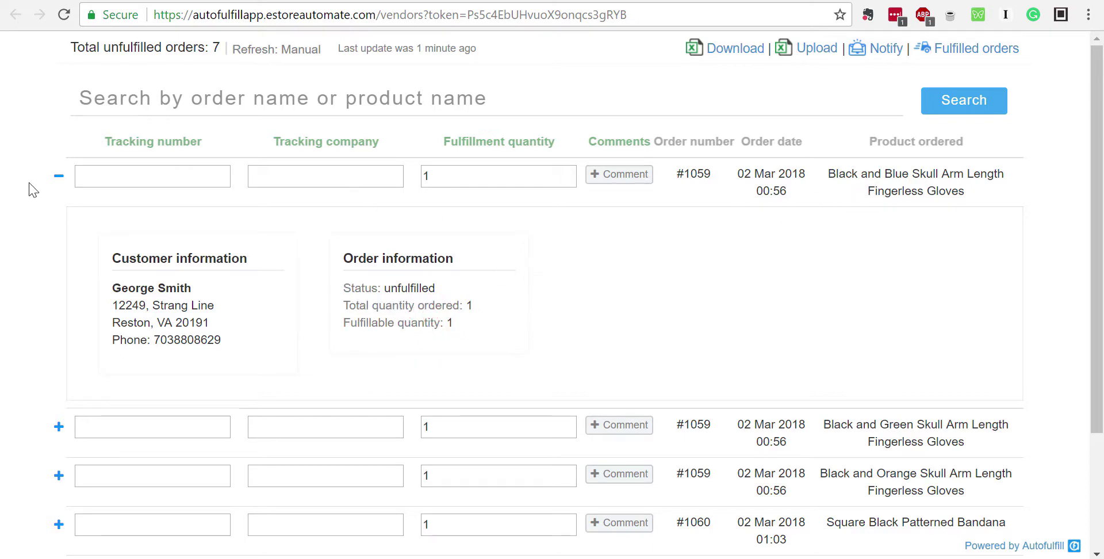
left_click(55, 179)
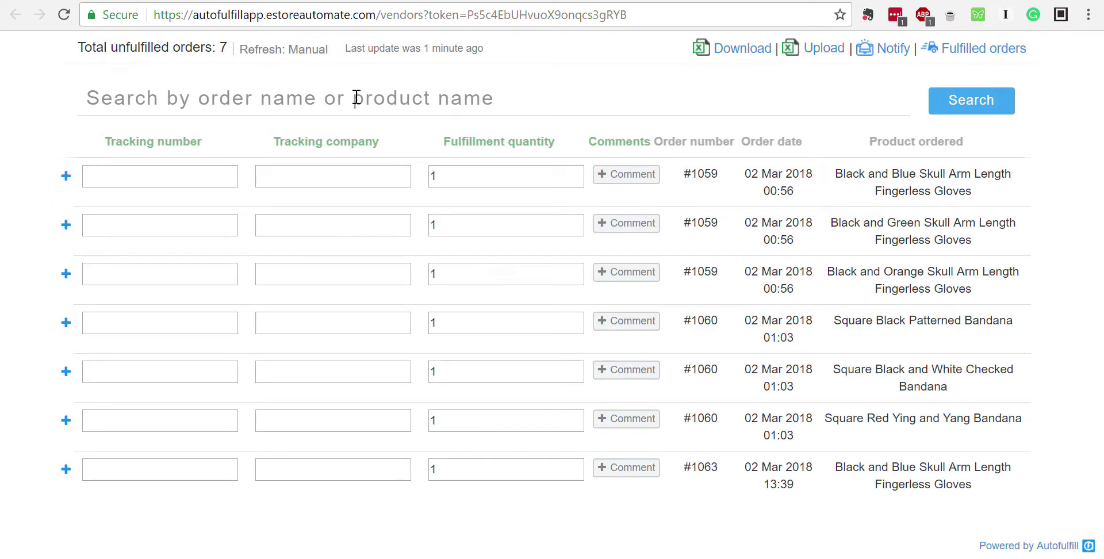
left_click(357, 98)
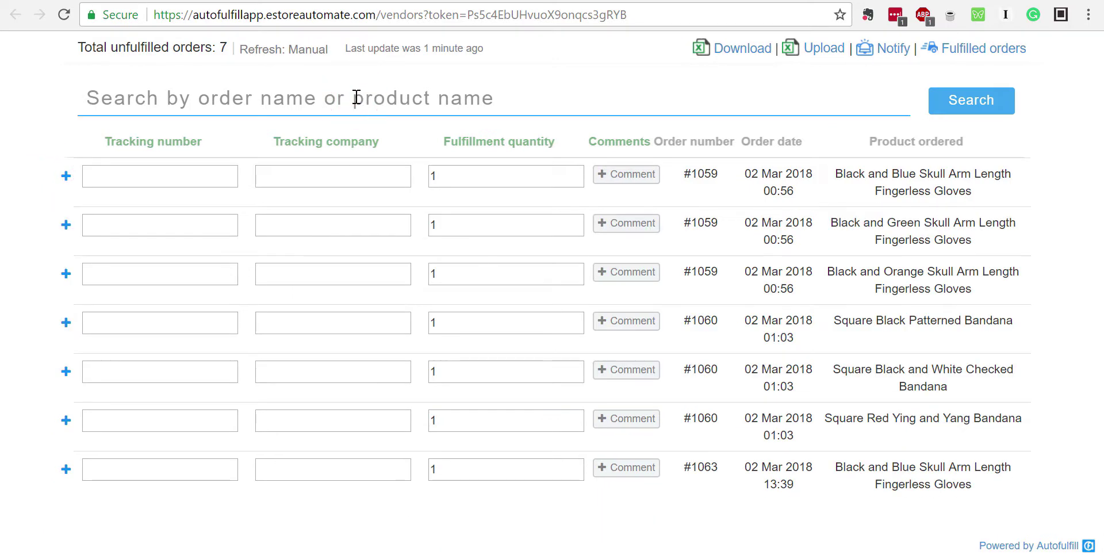
type("1059")
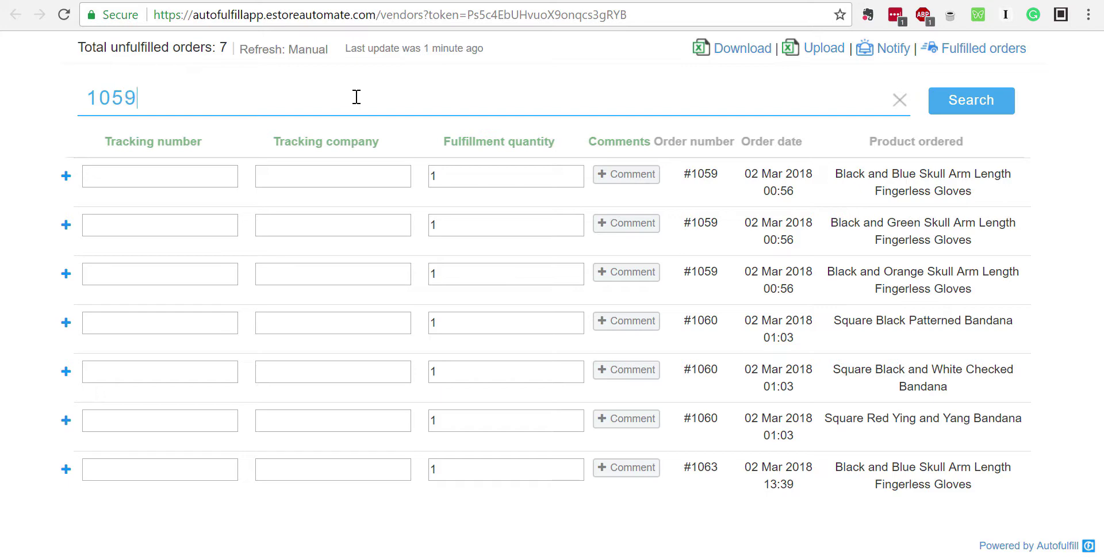
left_click(997, 92)
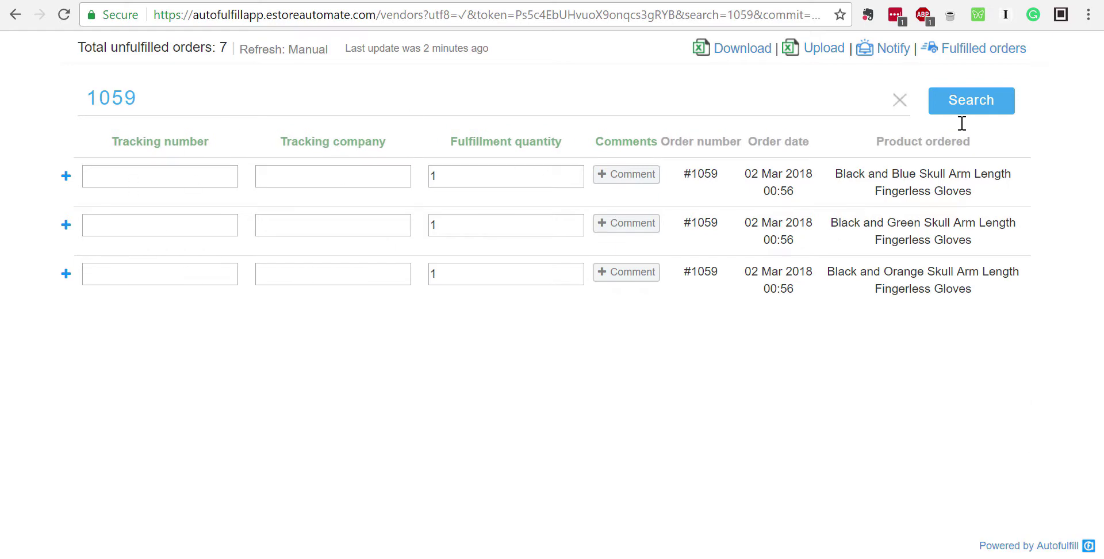
left_click(901, 107)
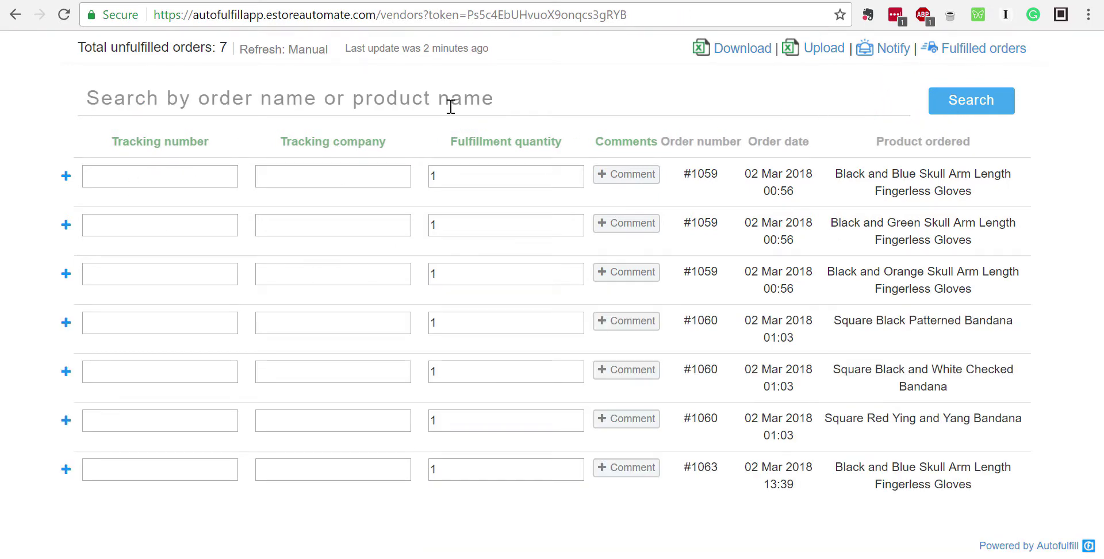
left_click(450, 107)
type("gloves")
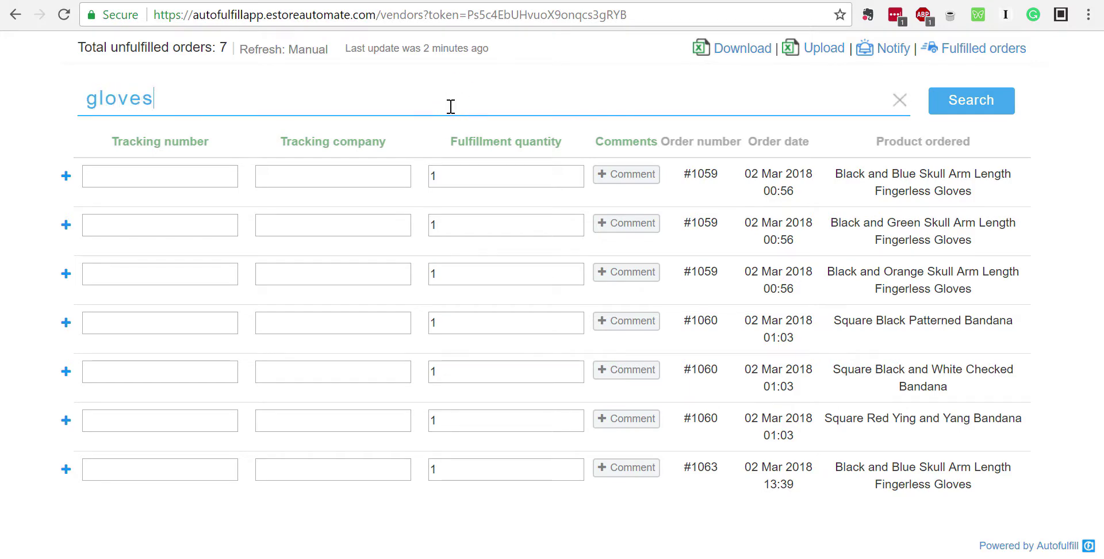
left_click(942, 99)
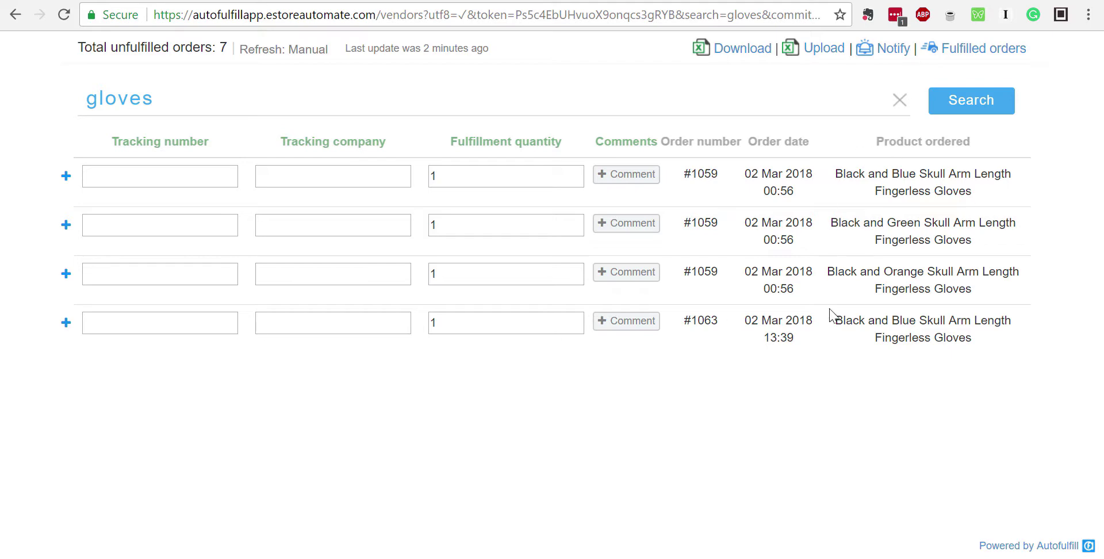
left_click(901, 101)
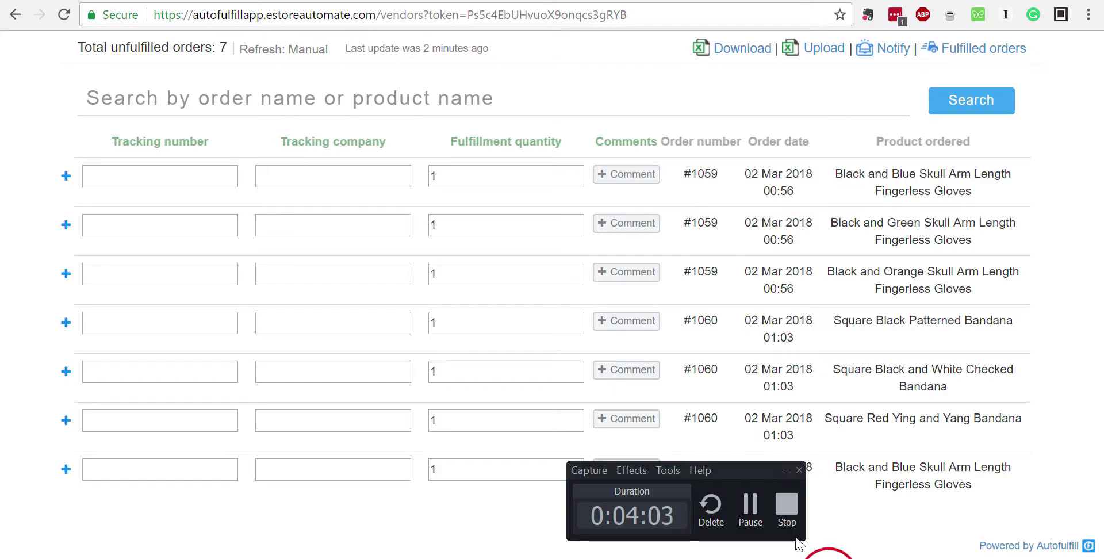
Open the Test 1 task and save its vendor name and product selection
left_click(786, 506)
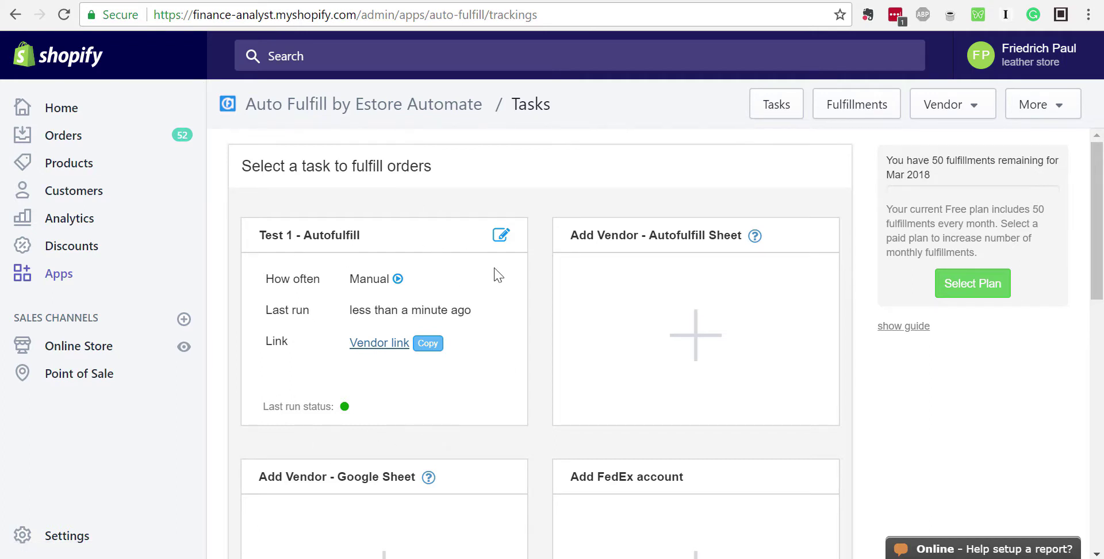
left_click(500, 237)
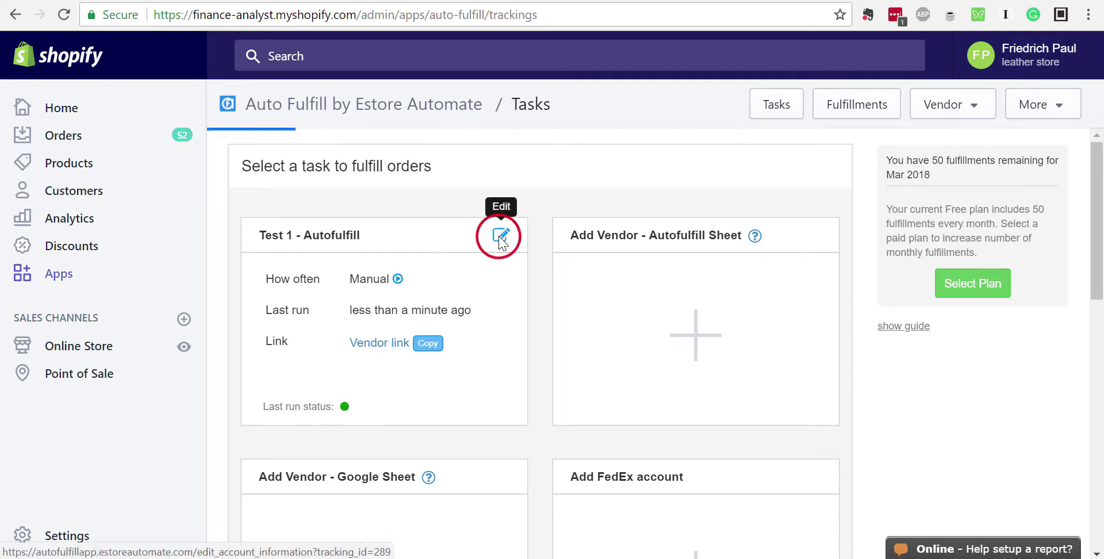
left_click(325, 388)
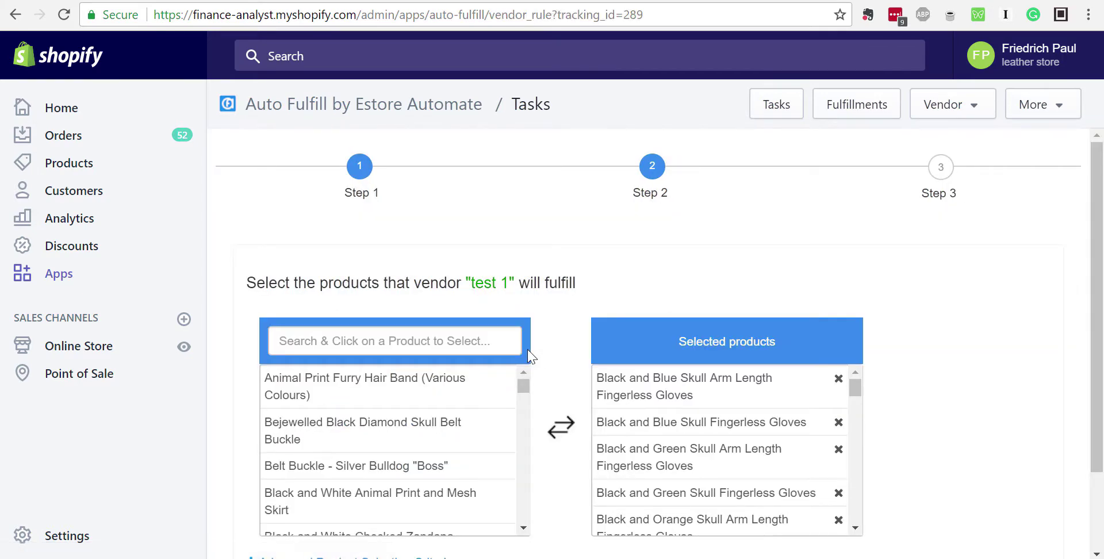
scroll(531, 356, "down", 2)
left_click(303, 520)
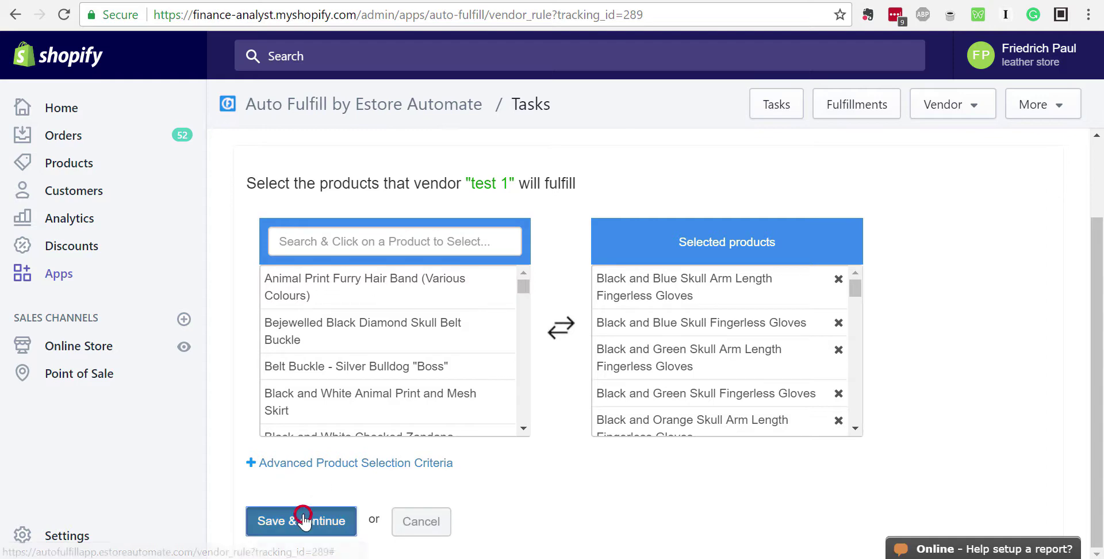
Expand Add more fields to list the optional extra order fields for the vendor
scroll(762, 224, "down", 4)
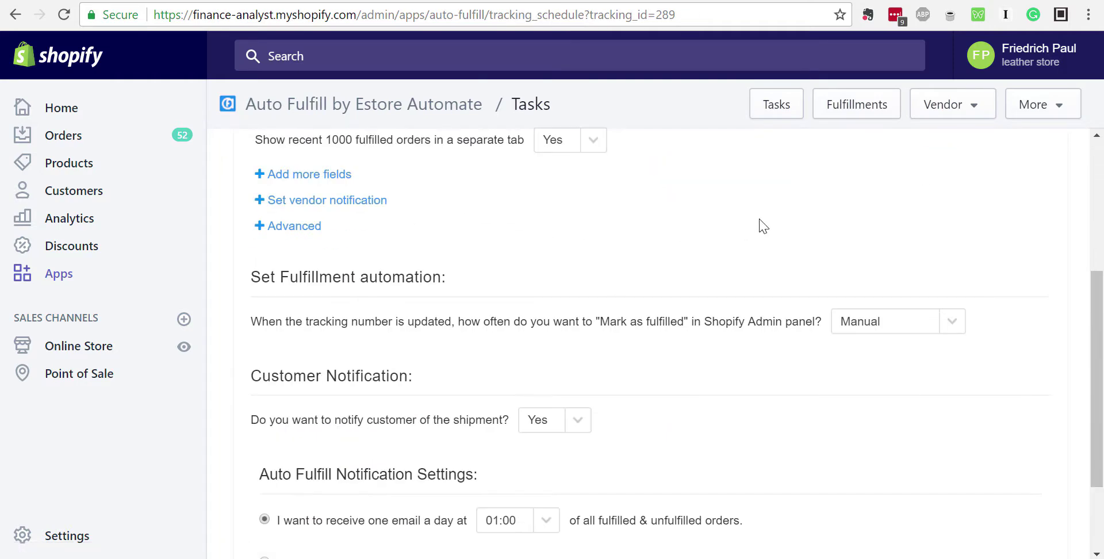
scroll(761, 224, "up", 4)
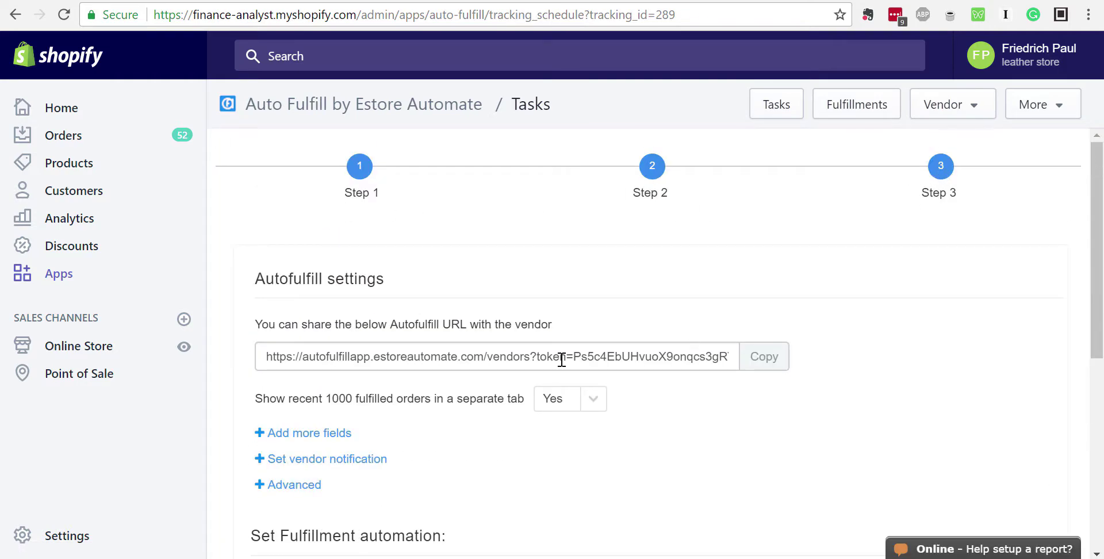
scroll(562, 359, "down", 4)
left_click(259, 174)
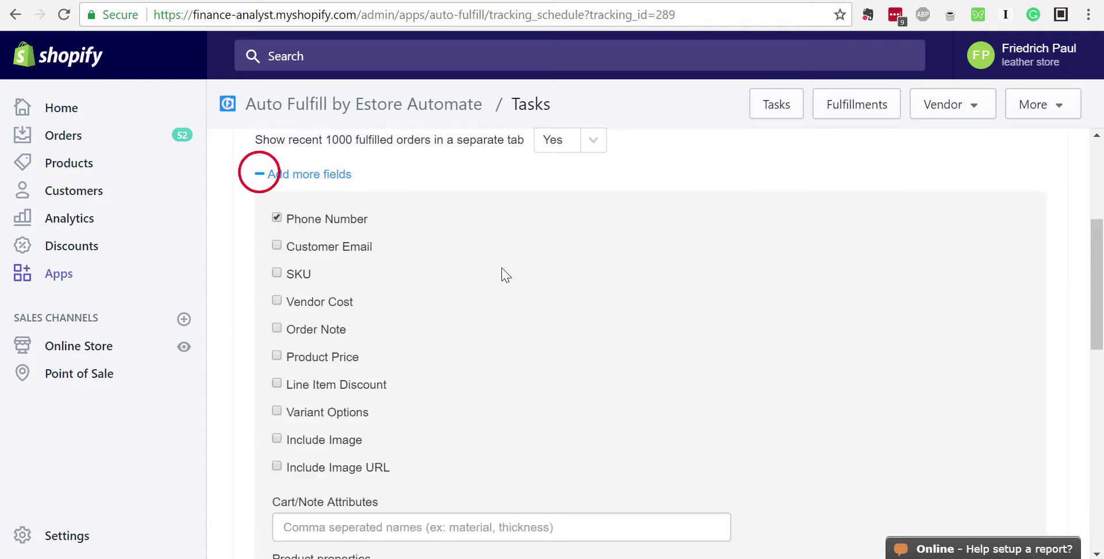
scroll(506, 275, "up", 4)
On the vendor orders page, expand the first #1059 order and check the customer's phone number
key("ctrl+Tab")
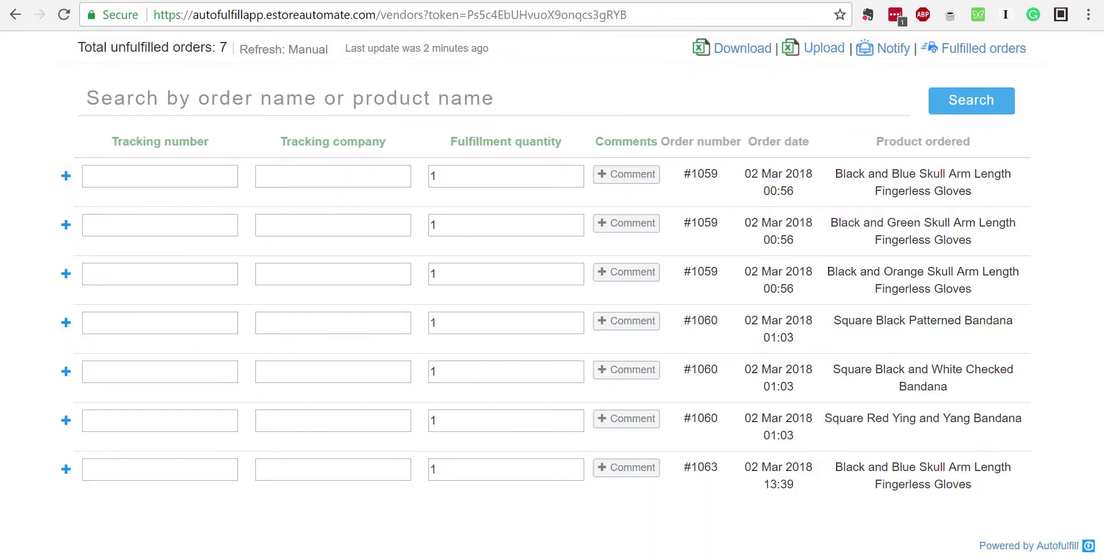
left_click(66, 175)
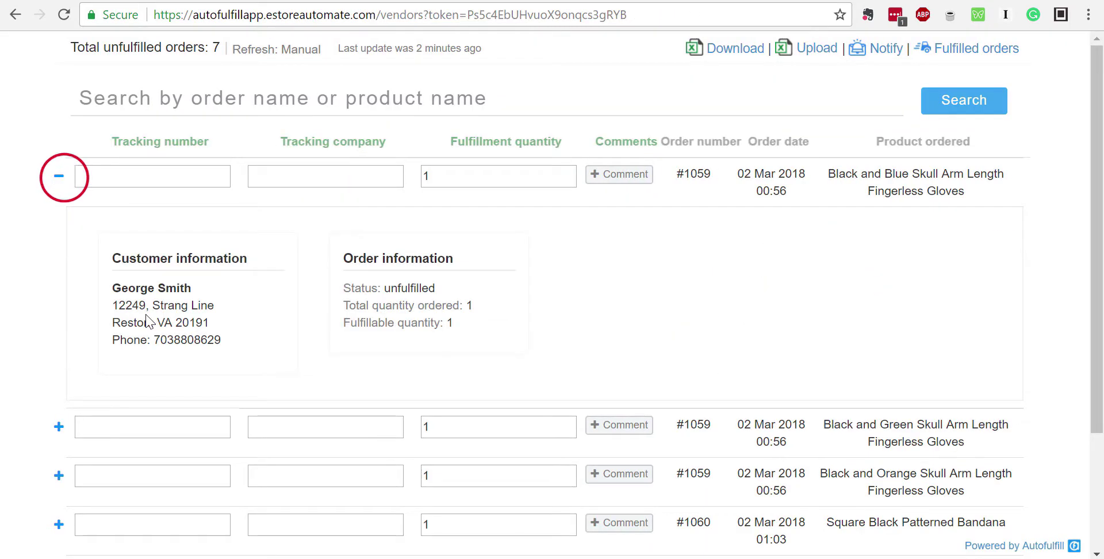
left_click_drag(111, 340, 221, 350)
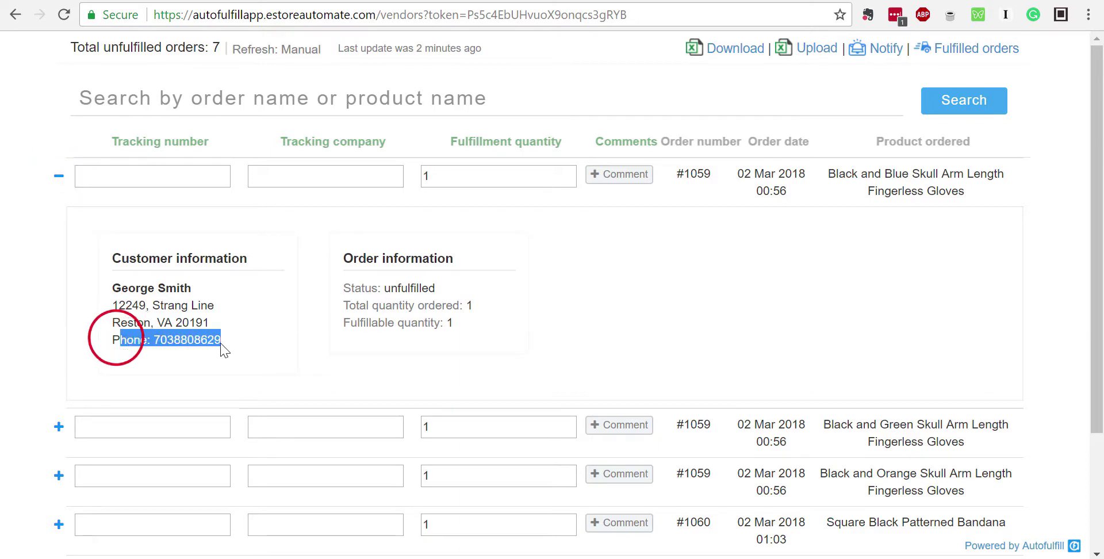
left_click(209, 344)
double_click(209, 343)
left_click(203, 342)
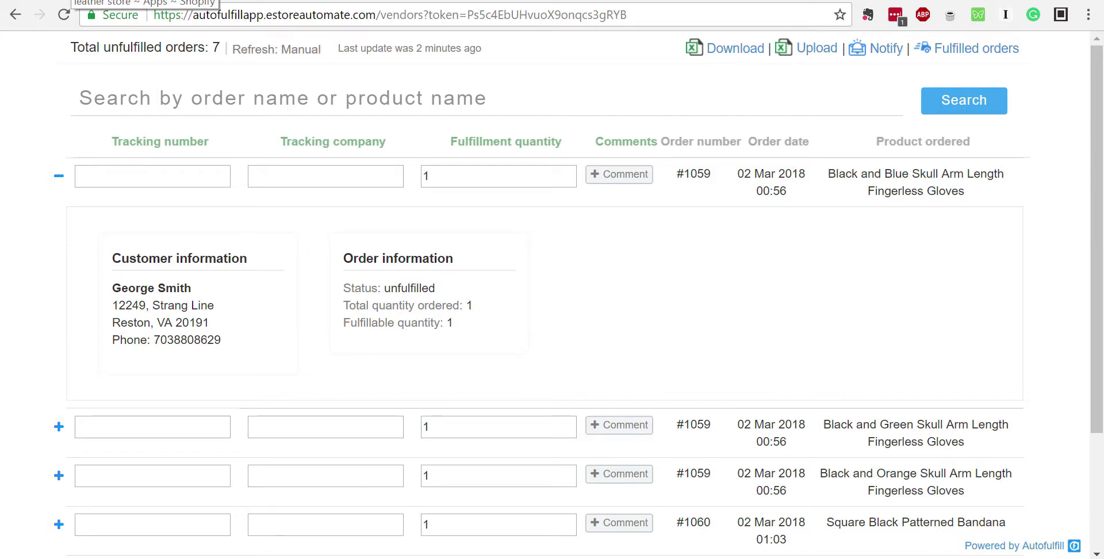
left_click(72, 1)
Turn off Phone Number and turn on SKU and Order Note as extra vendor fields
scroll(319, 437, "down", 3)
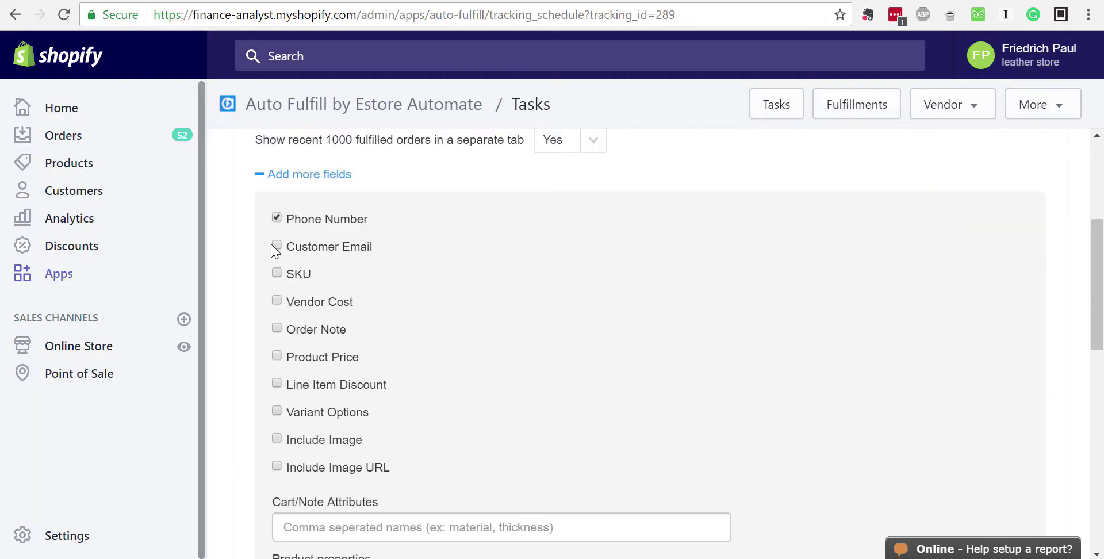
left_click(277, 218)
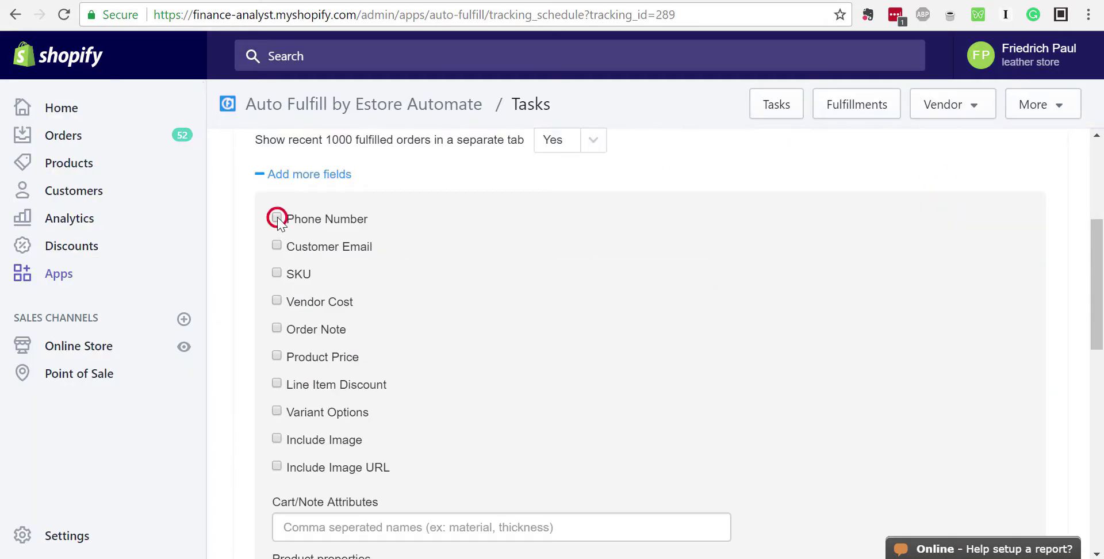
left_click(277, 274)
left_click(974, 106)
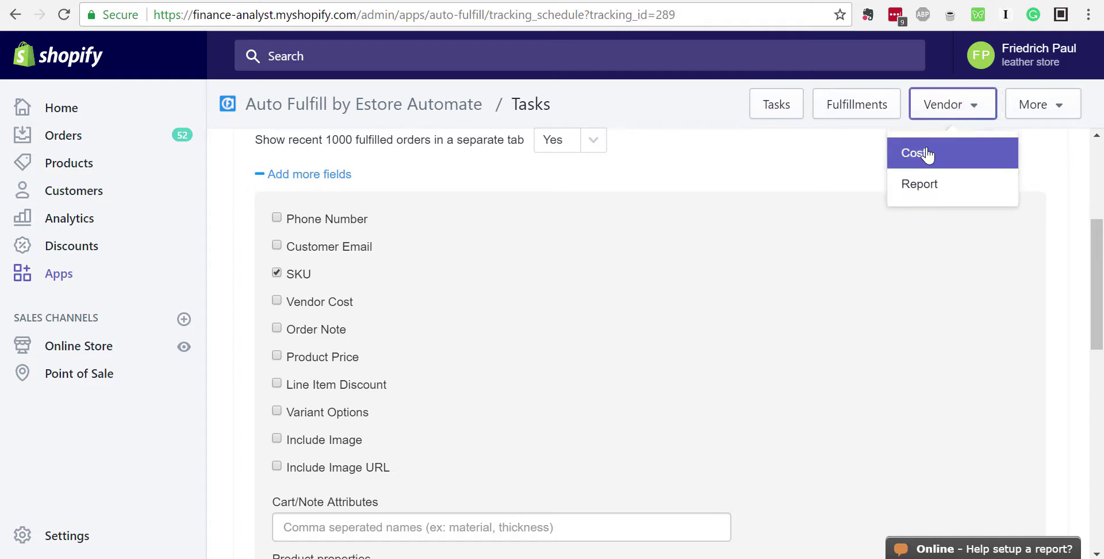
left_click(974, 106)
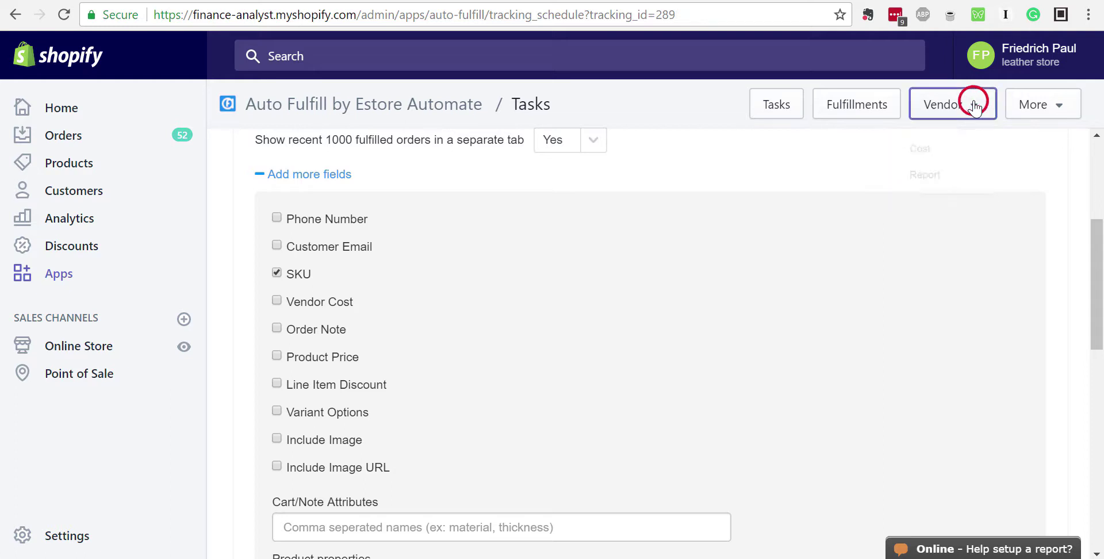
left_click(277, 329)
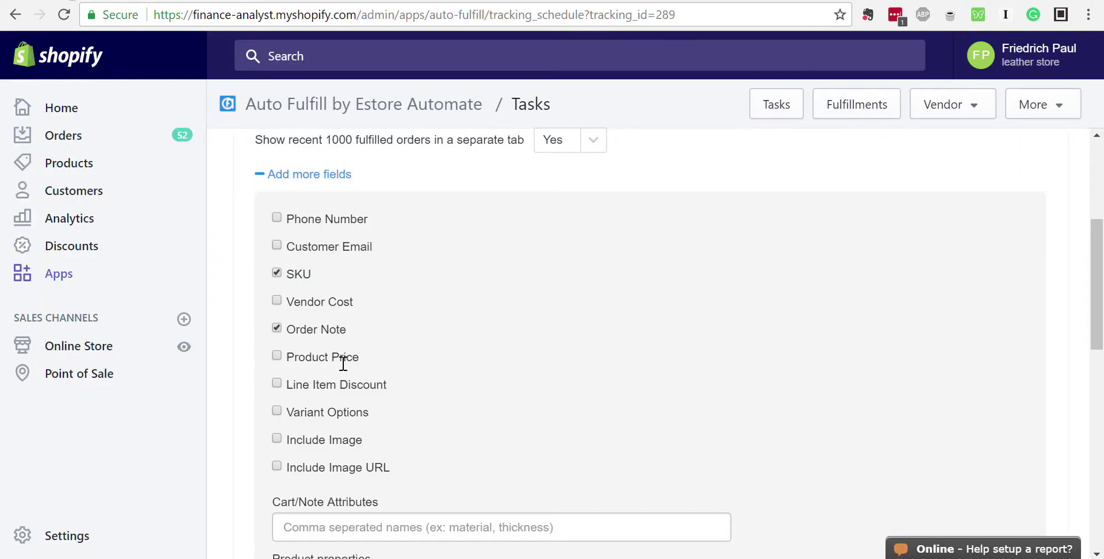
Also enable Include Image and Include Image URL for the vendor
scroll(343, 363, "down", 2)
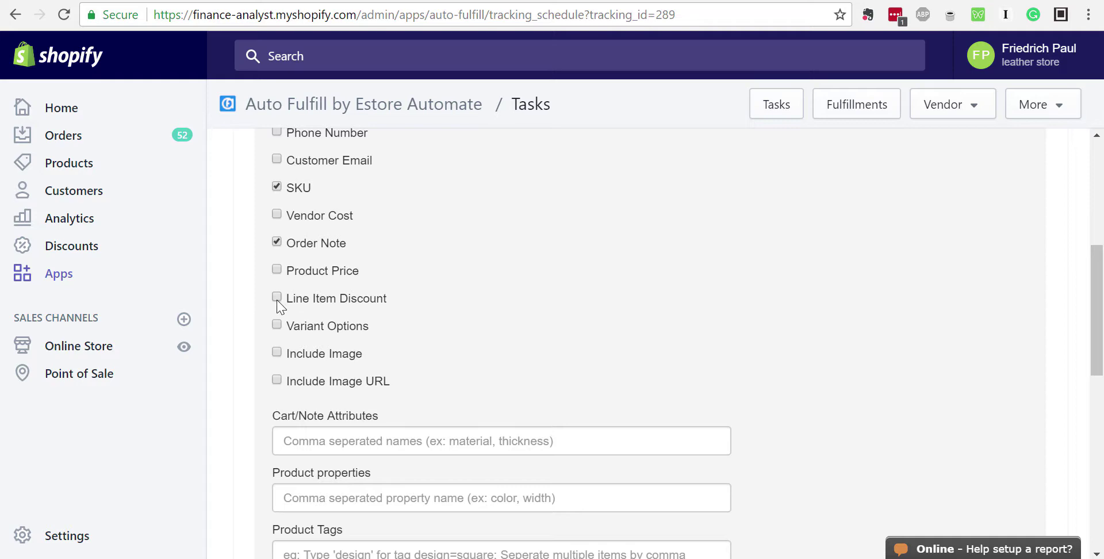
scroll(400, 313, "down", 1)
scroll(401, 314, "down", 1)
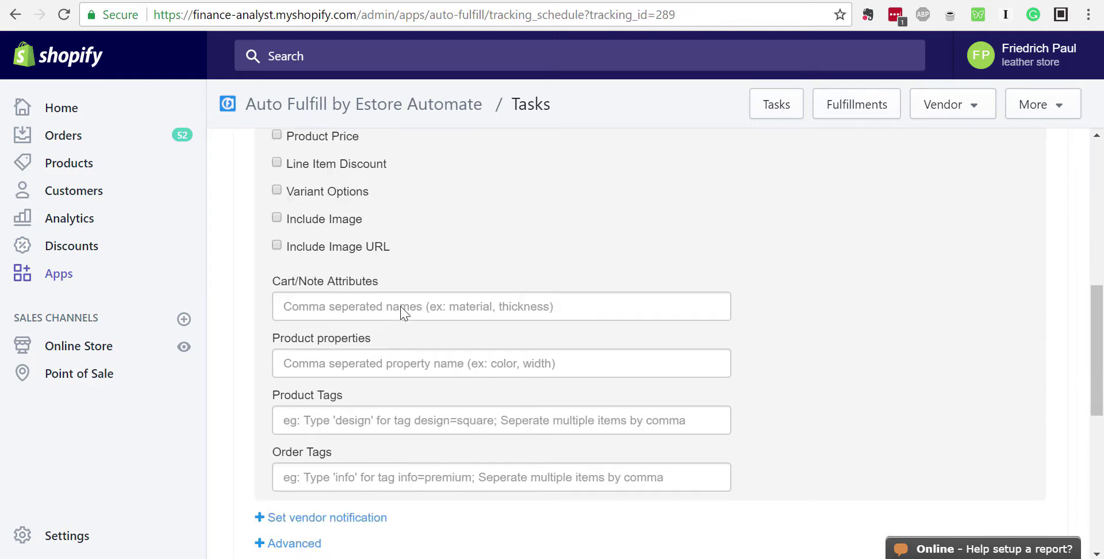
scroll(402, 311, "up", 2)
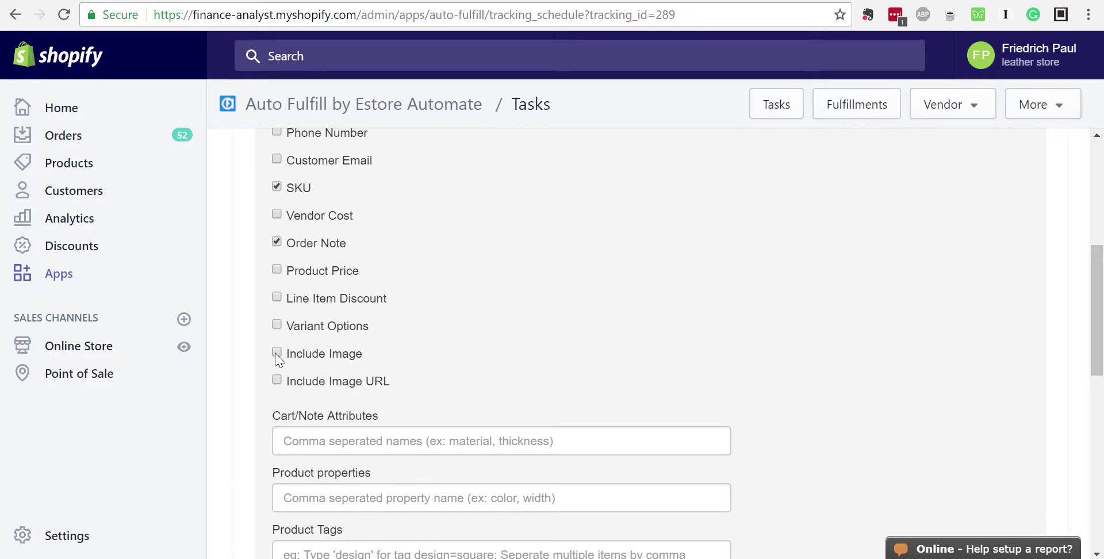
left_click(277, 353)
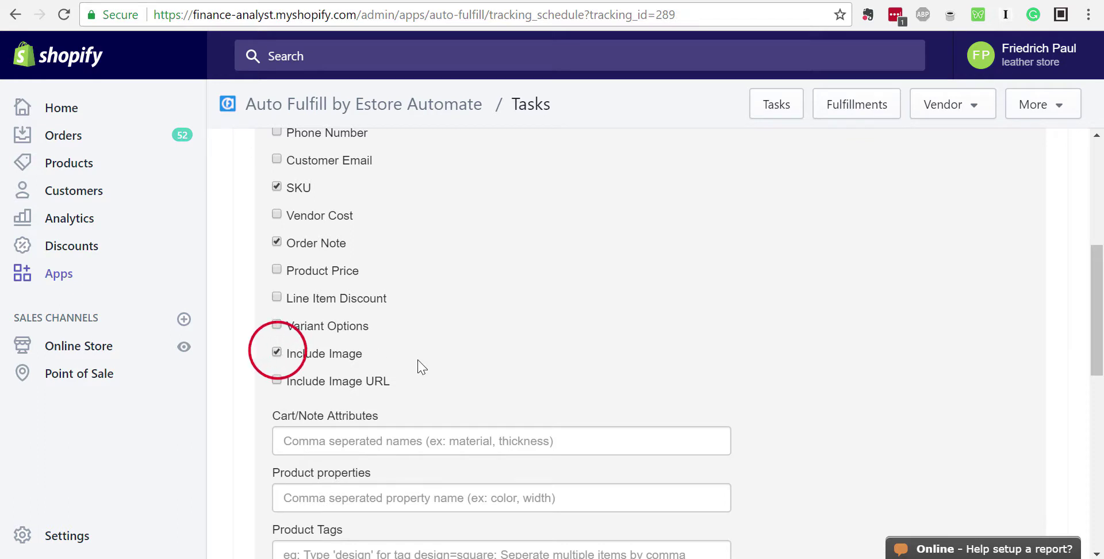
scroll(417, 367, "down", 1)
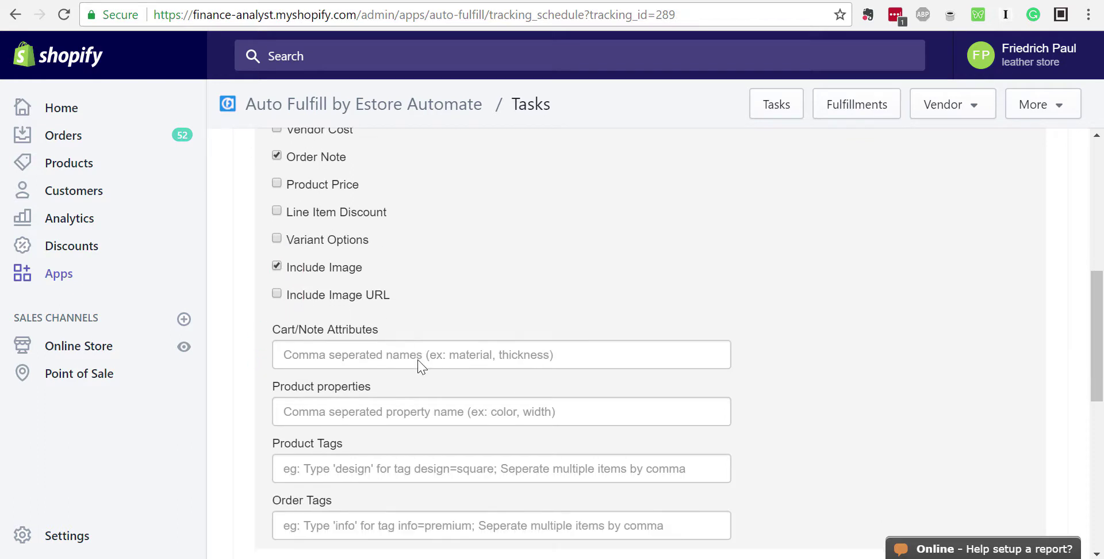
left_click(277, 294)
scroll(413, 304, "down", 1)
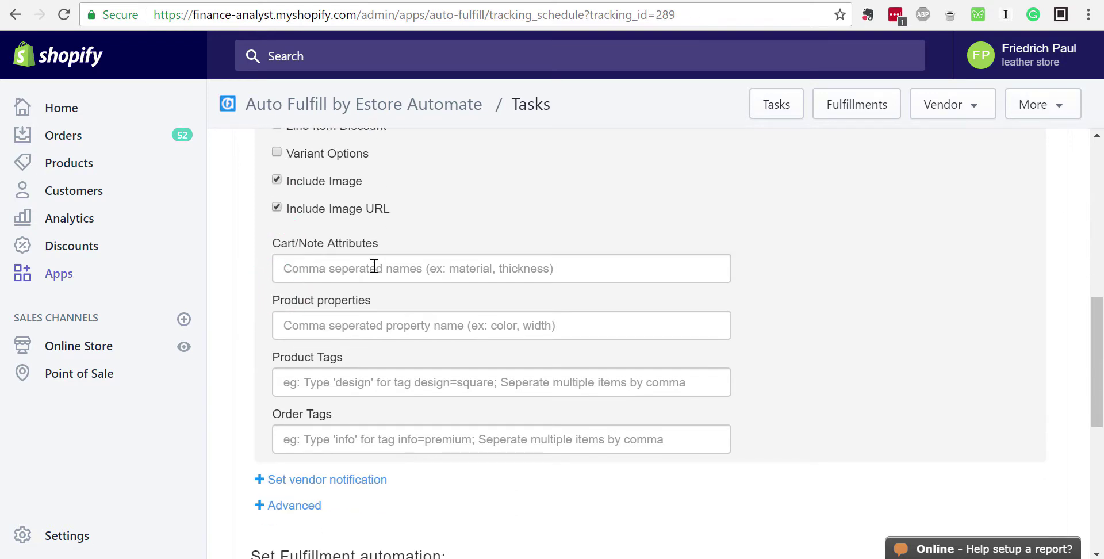
Point out the Cart/Note Attributes, Product Tags and Order Tags fields
left_click(374, 267)
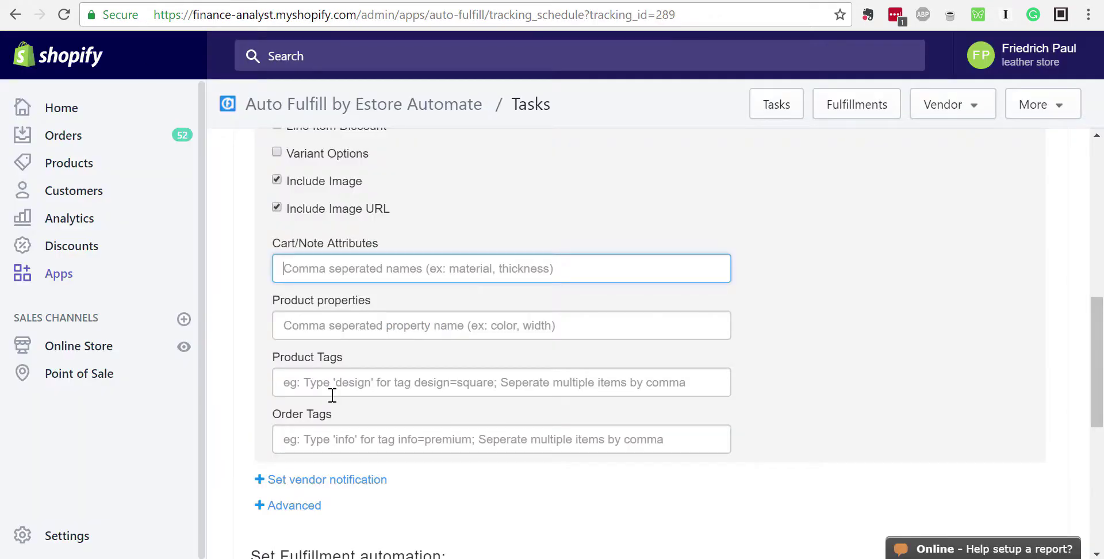
left_click(324, 383)
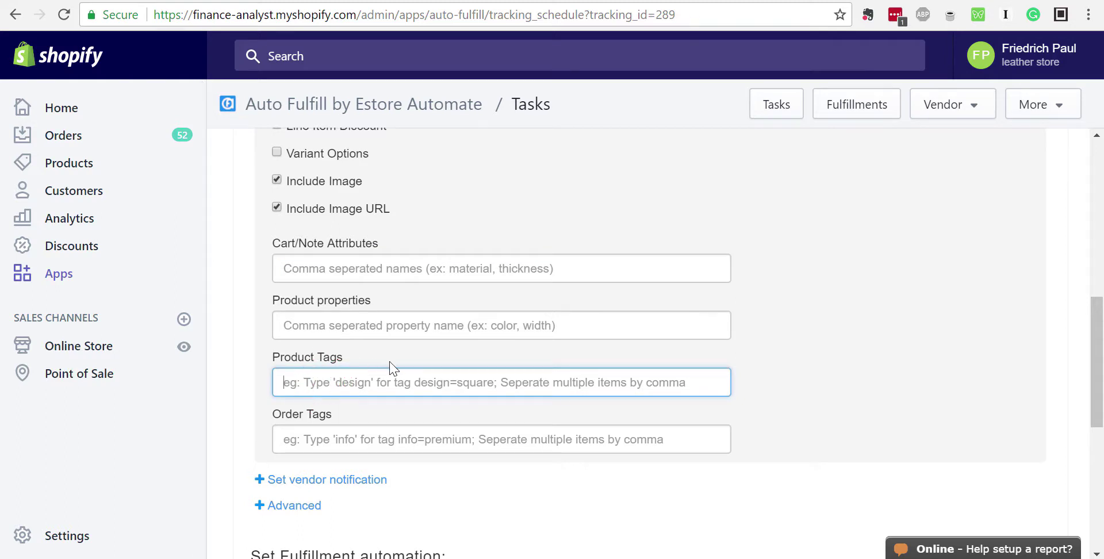
left_click(357, 437)
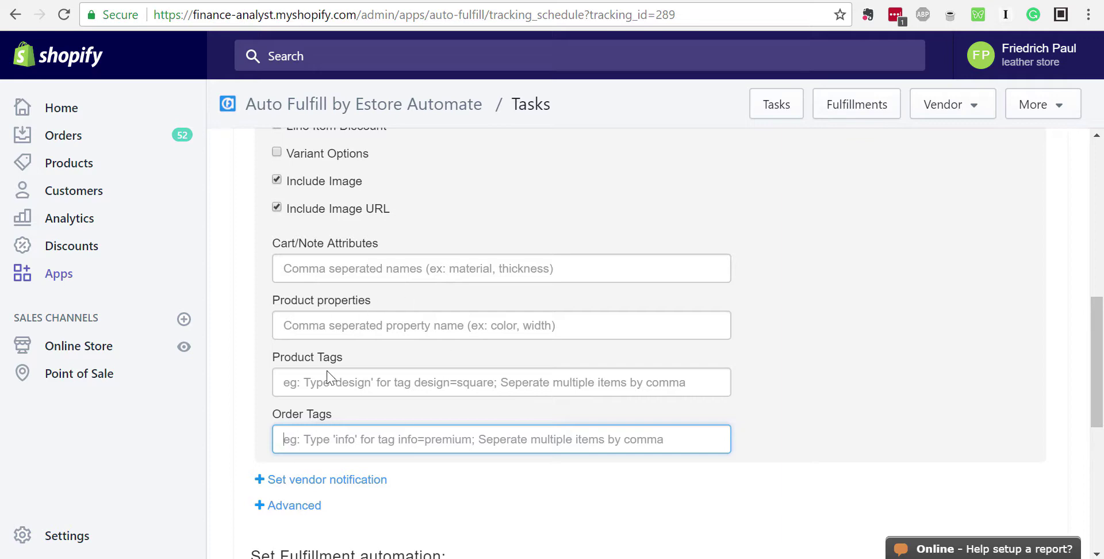
scroll(444, 370, "up", 5)
scroll(445, 370, "up", 3)
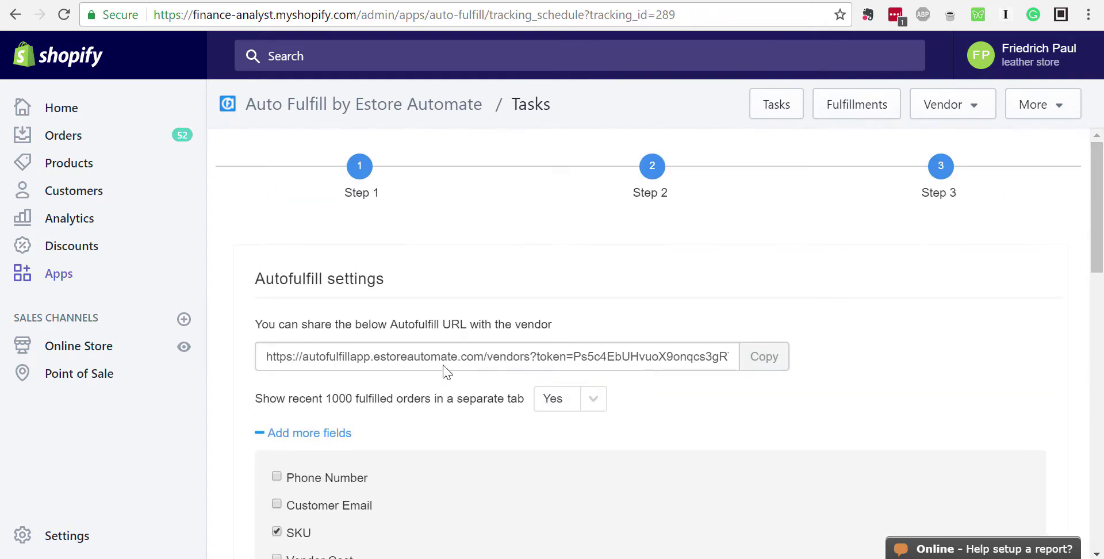
Save the task settings and open Test 1's Vendor link showing seven unfulfilled order items
scroll(445, 370, "down", 5)
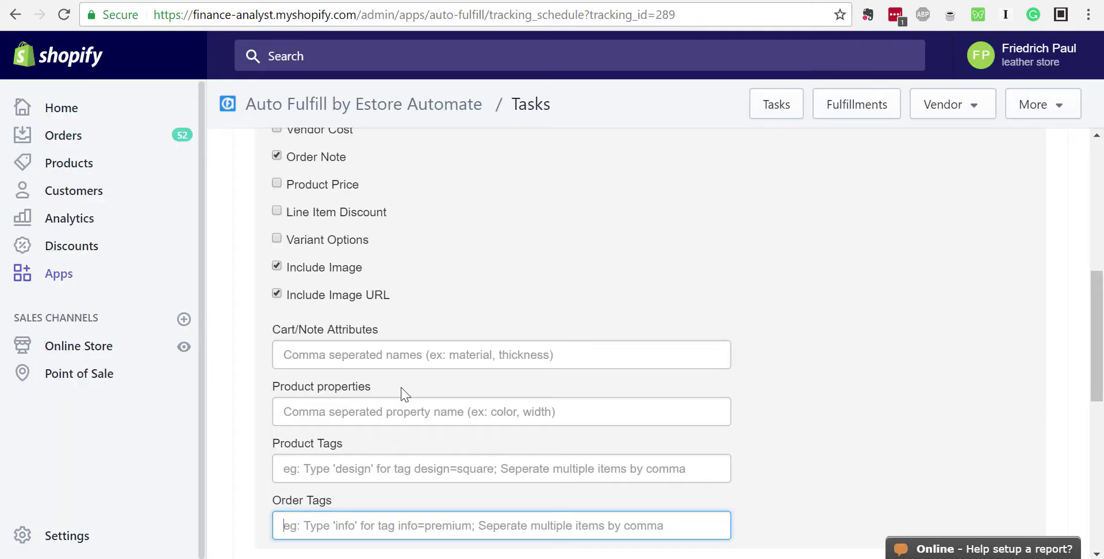
scroll(405, 395, "up", 5)
scroll(410, 401, "down", 2)
scroll(412, 397, "up", 7)
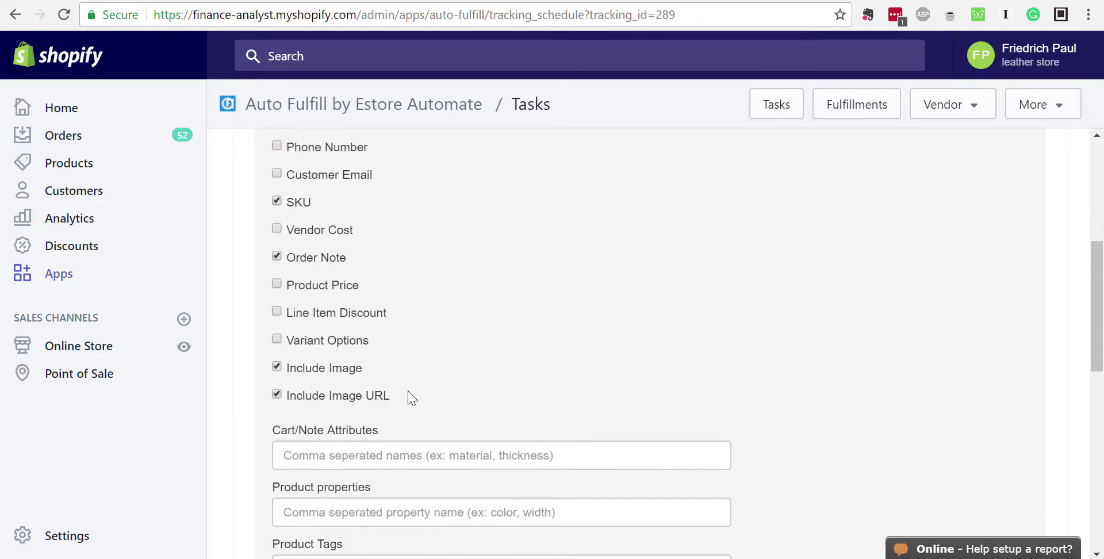
scroll(412, 396, "down", 4)
scroll(353, 317, "down", 6)
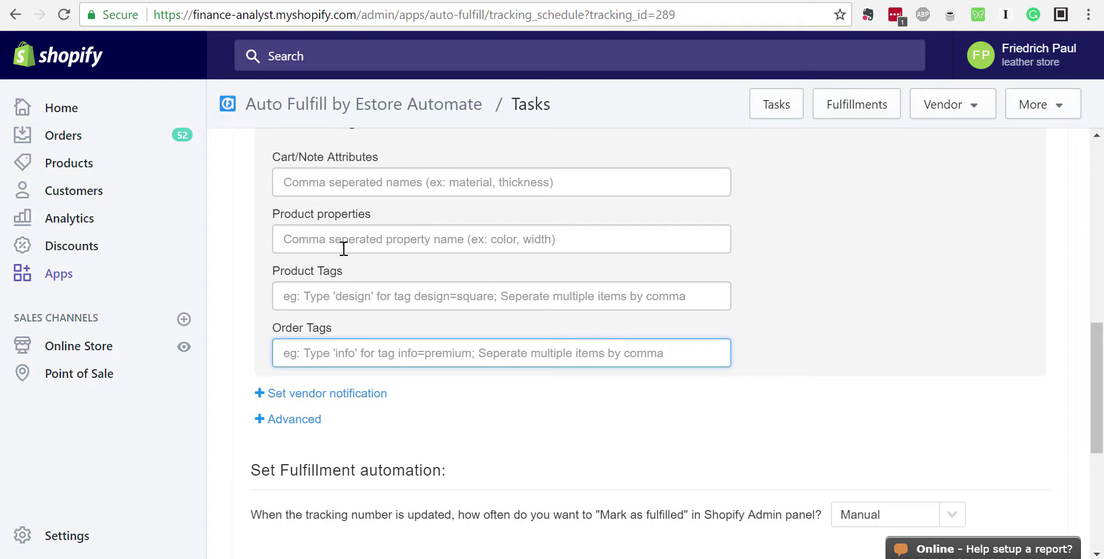
scroll(343, 248, "up", 3)
scroll(382, 318, "down", 2)
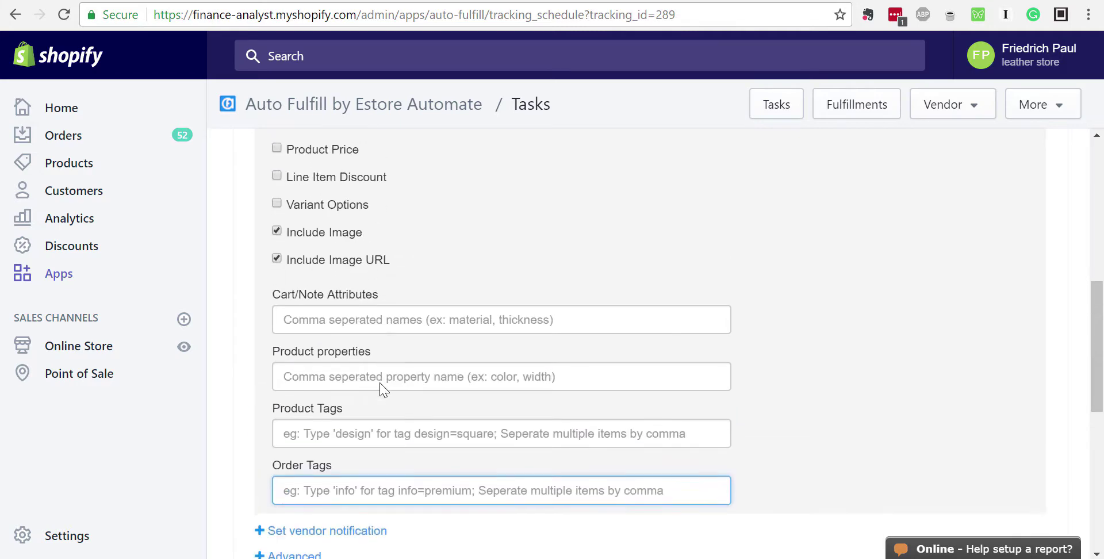
scroll(381, 379, "up", 1)
scroll(381, 382, "down", 8)
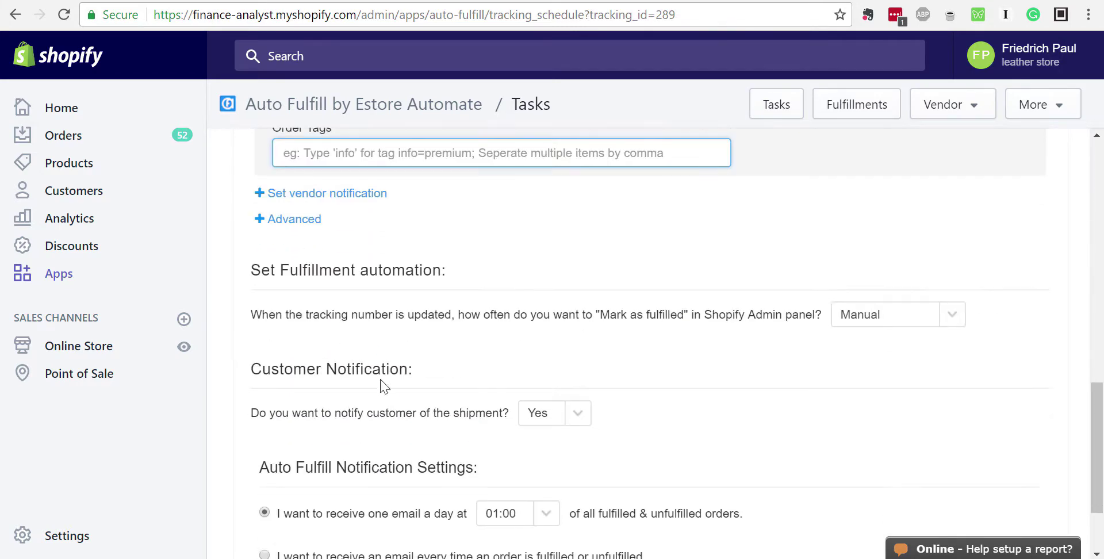
left_click(276, 500)
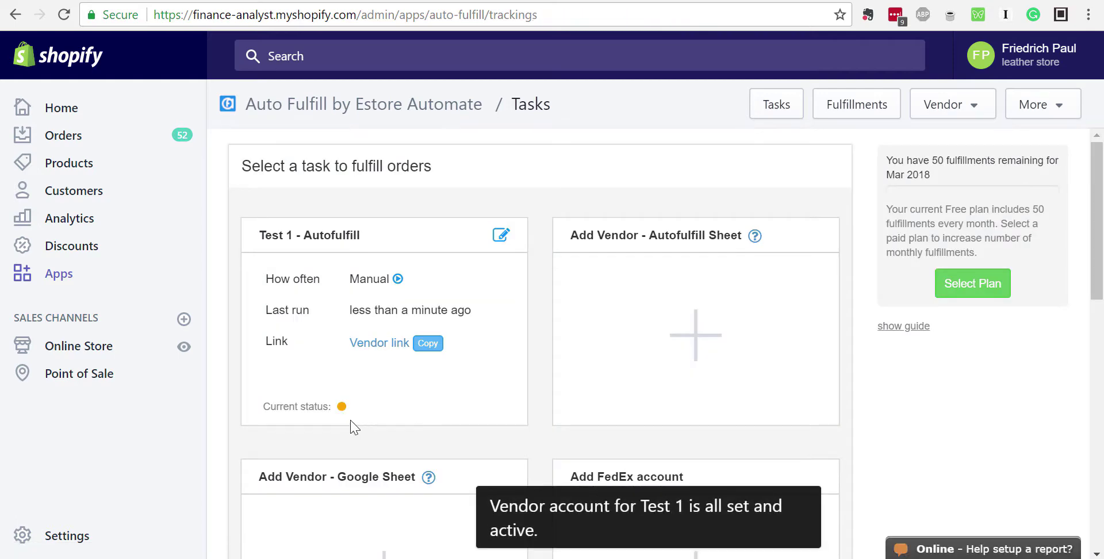
mouse_move(344, 409)
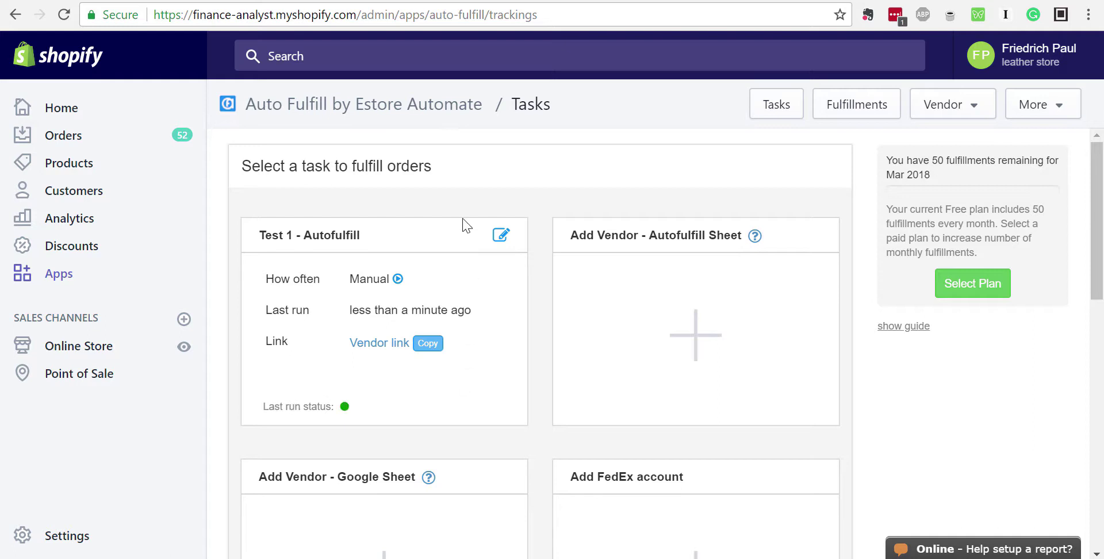
left_click(393, 343)
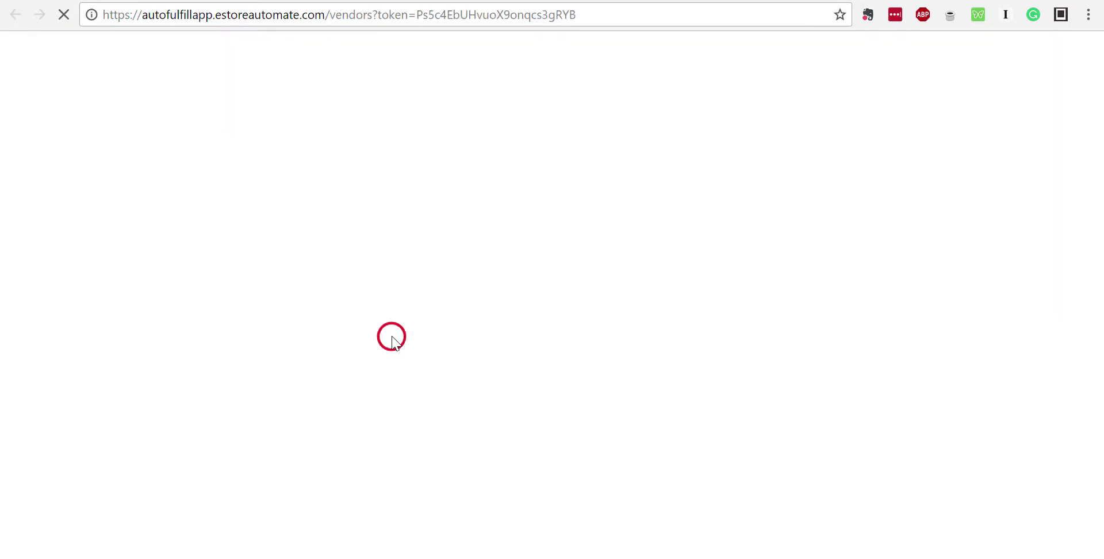
Switch to the refreshed vendor page and expand the first #1059 gloves row
left_click(246, 0)
left_click(421, 0)
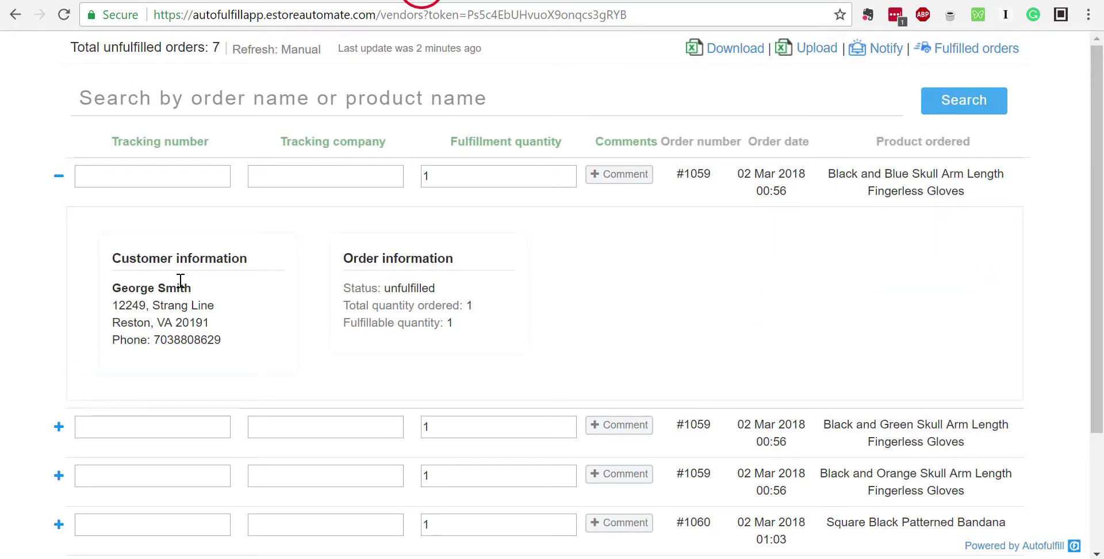
left_click(247, 1)
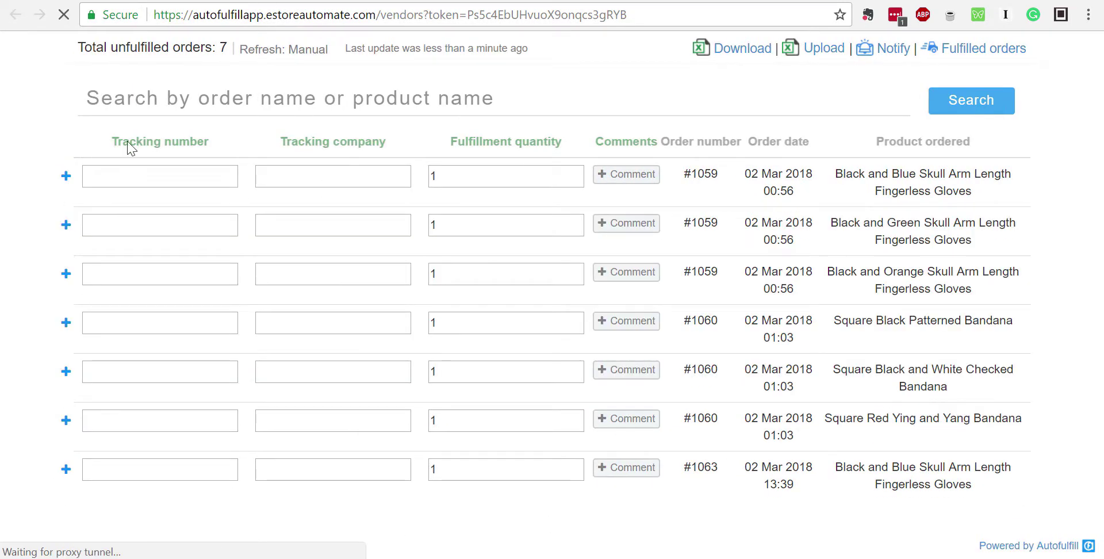
left_click(66, 176)
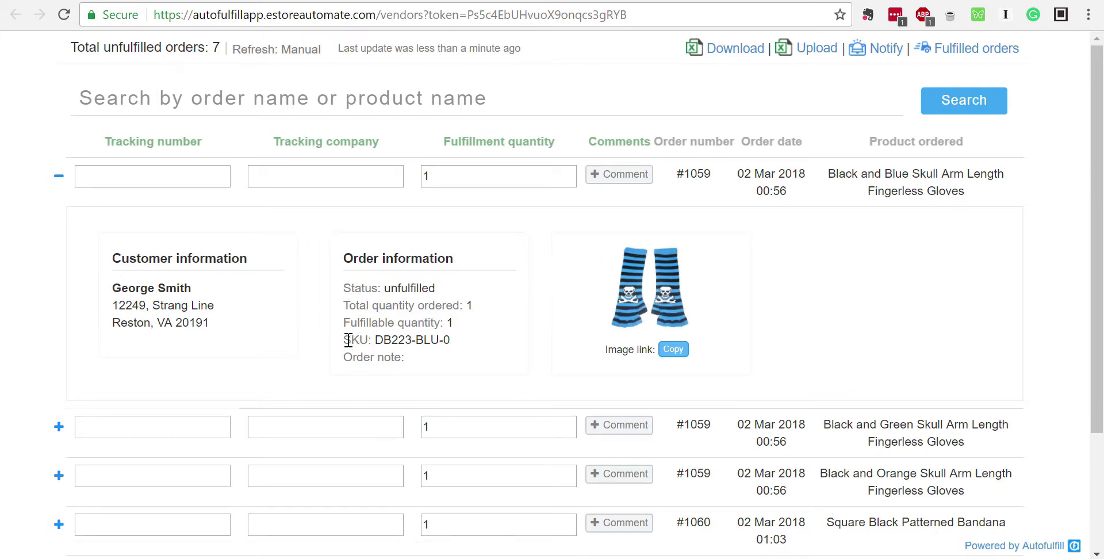
Highlight the SKU DB223-BLU-0, phone, name, address and order status details
left_click_drag(349, 340, 460, 345)
left_click(391, 340)
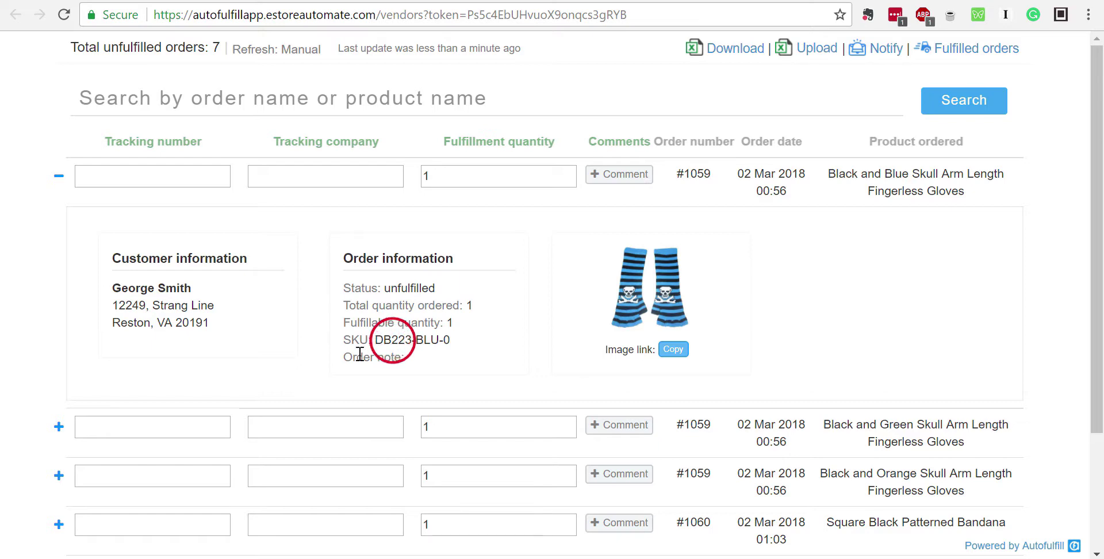
left_click(230, 353)
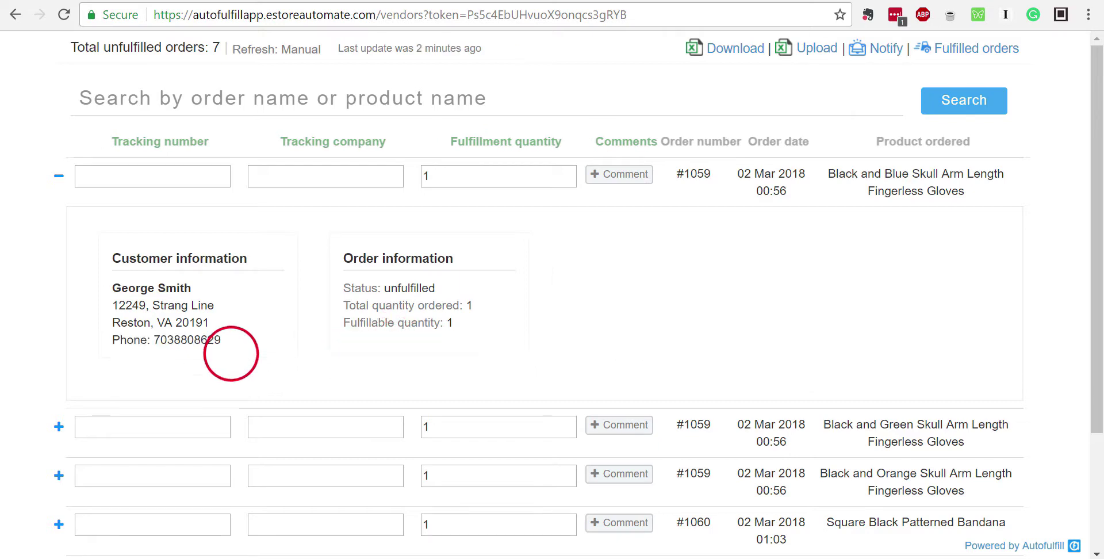
left_click_drag(119, 340, 255, 346)
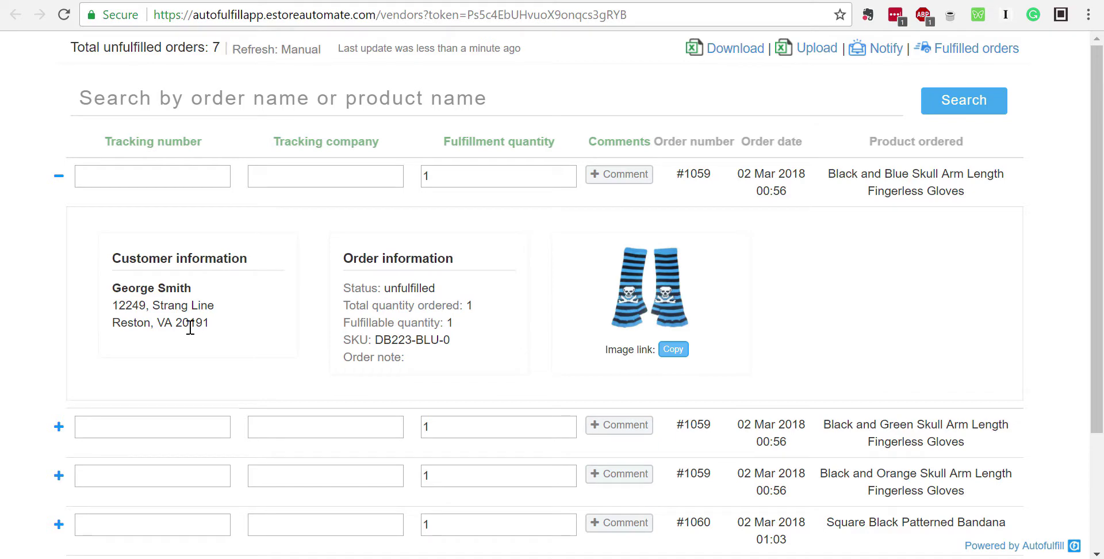
left_click_drag(127, 340, 166, 312)
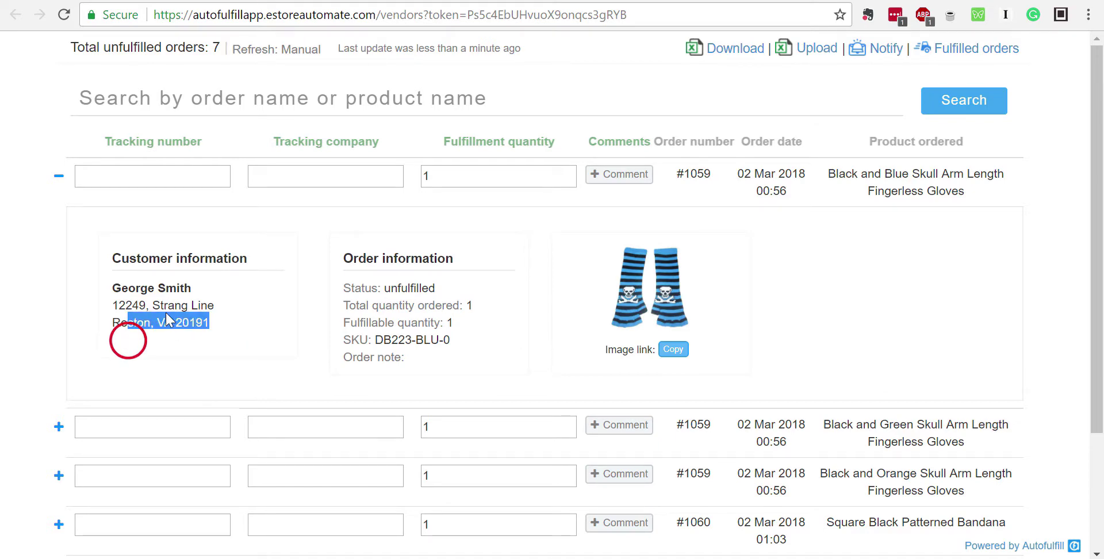
left_click_drag(112, 285, 225, 316)
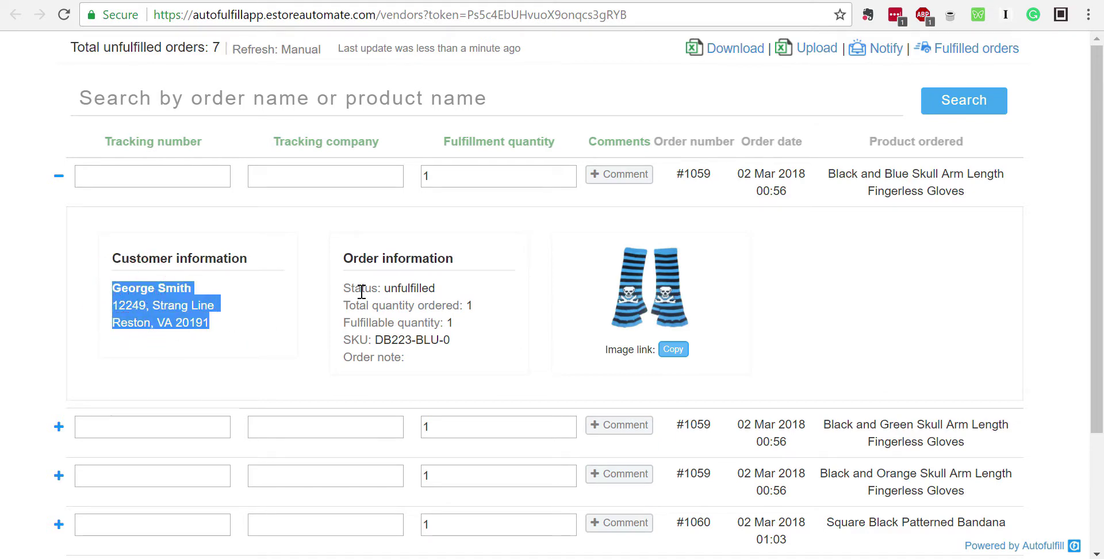
left_click_drag(362, 289, 444, 364)
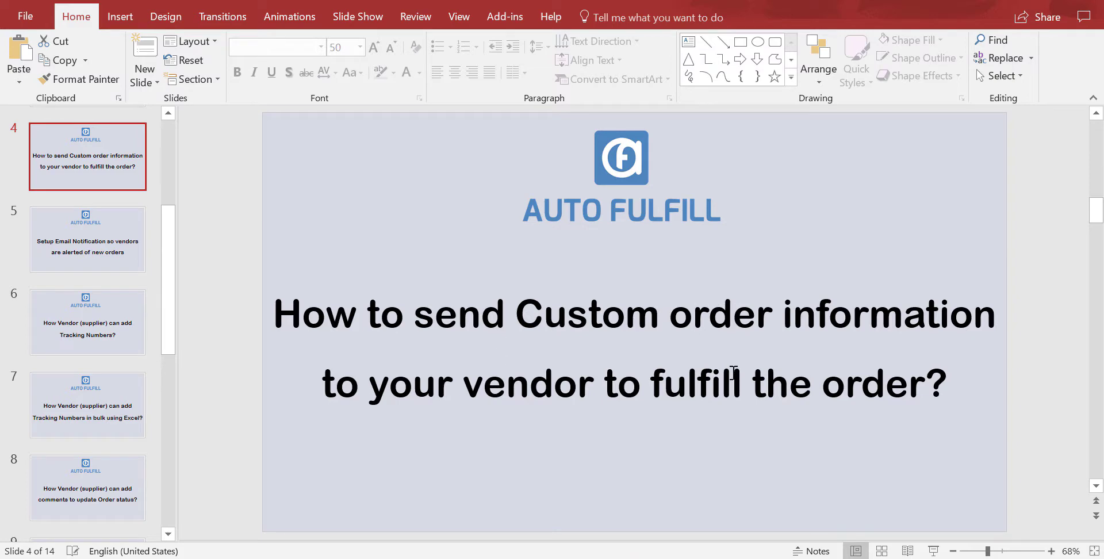
Advance the PowerPoint deck to the slide on setting up vendor email notifications
scroll(734, 371, "down", 1)
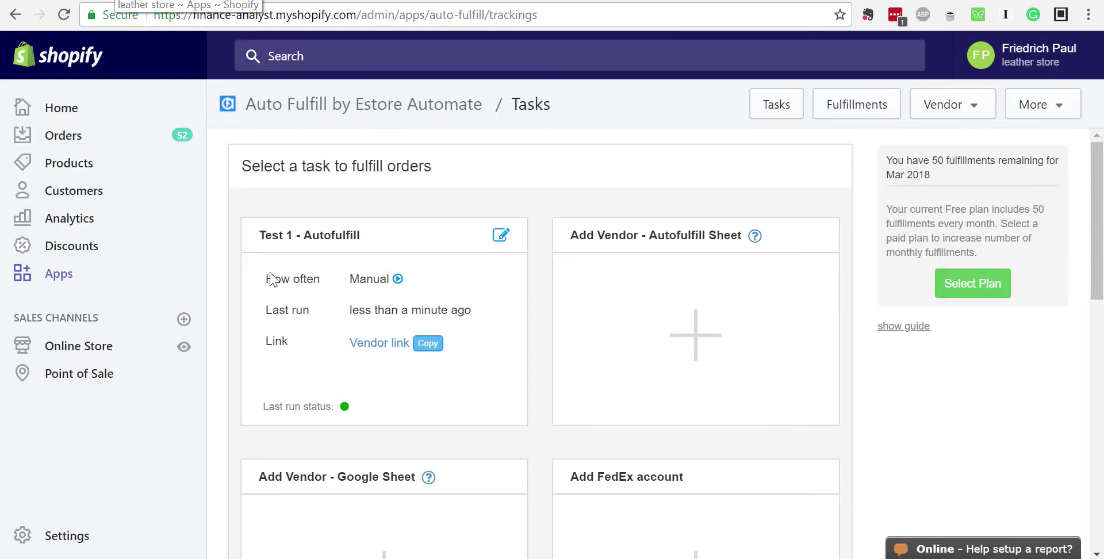
Edit Test 1 and continue through to the expanded vendor notification settings
left_click(501, 234)
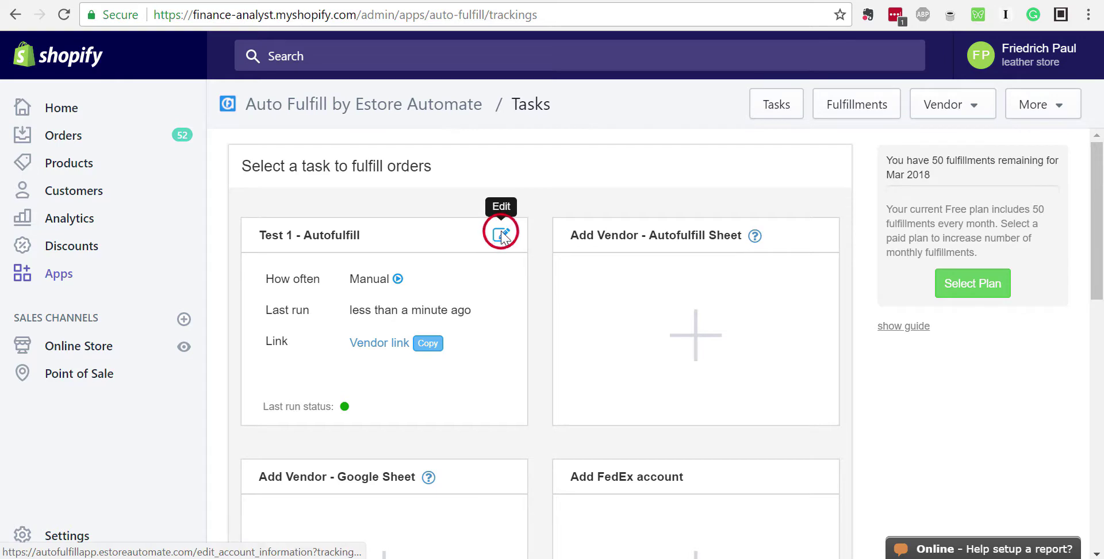
left_click(332, 379)
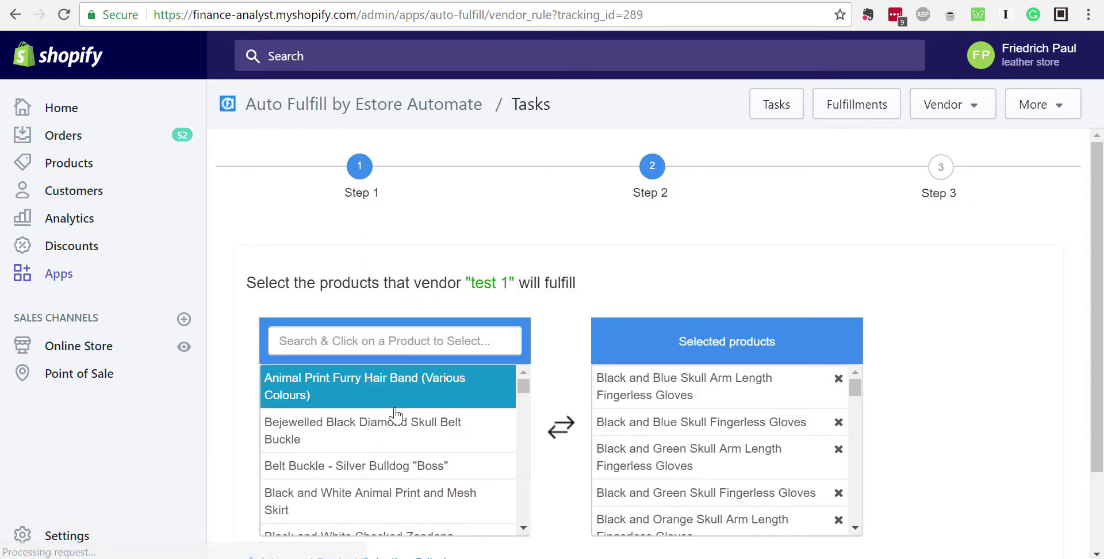
scroll(395, 413, "down", 3)
scroll(555, 407, "down", 2)
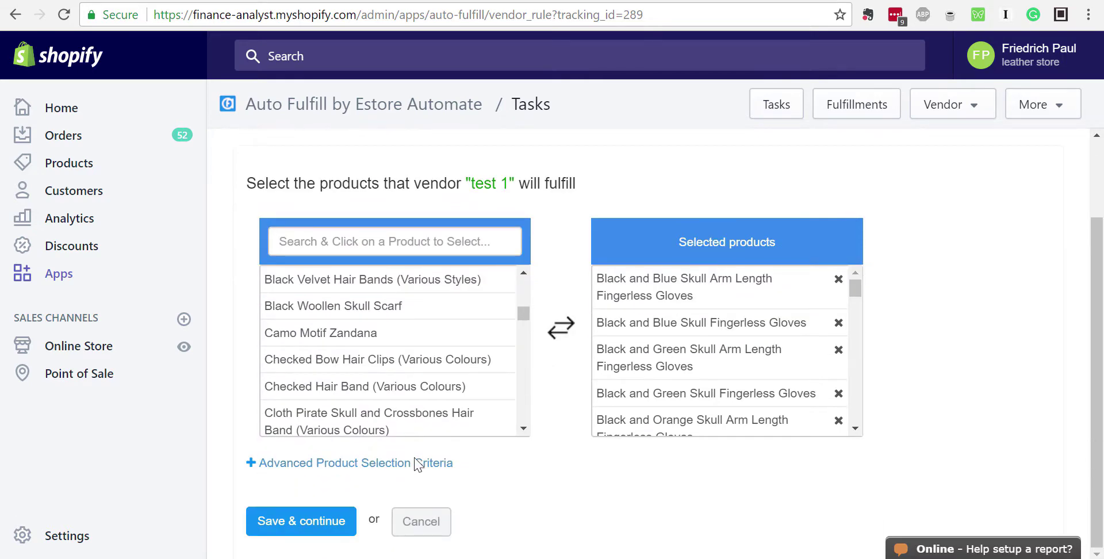
left_click(307, 521)
scroll(469, 384, "down", 3)
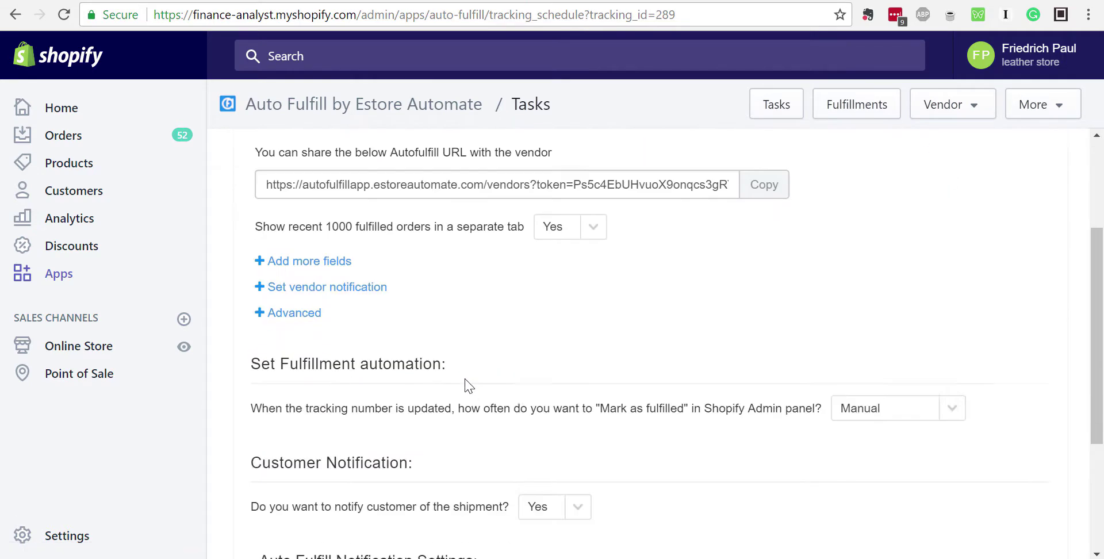
left_click(259, 287)
Preview the vendor-side Notify settings, then cancel without saving
scroll(636, 360, "down", 2)
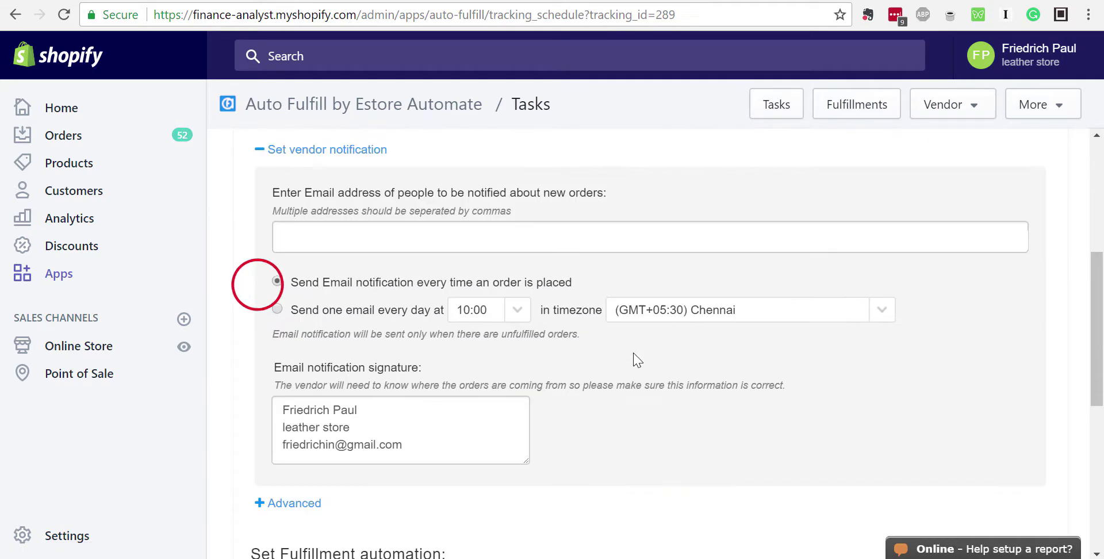
scroll(596, 275, "up", 2)
scroll(562, 320, "down", 1)
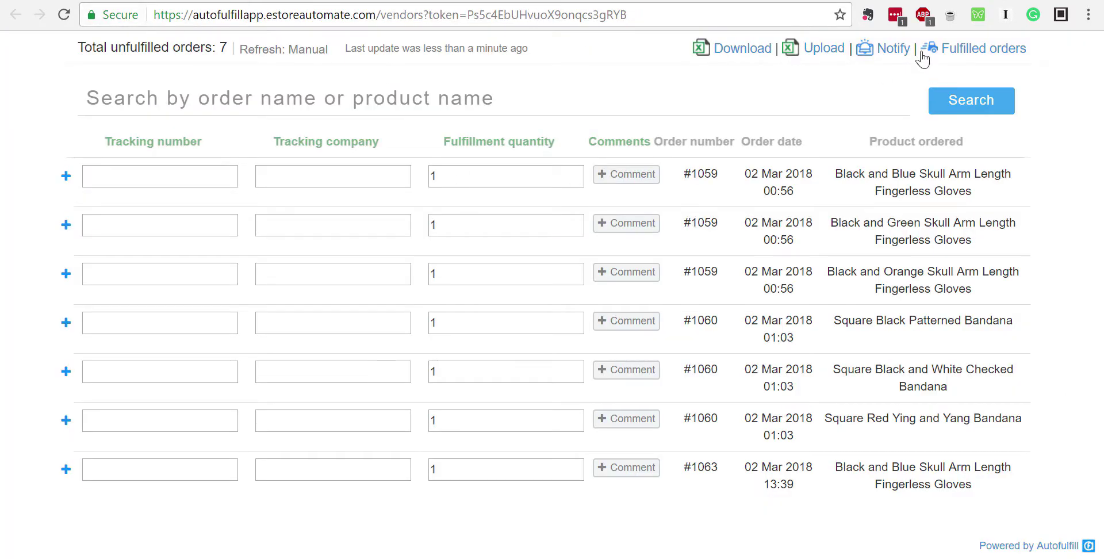
left_click(889, 50)
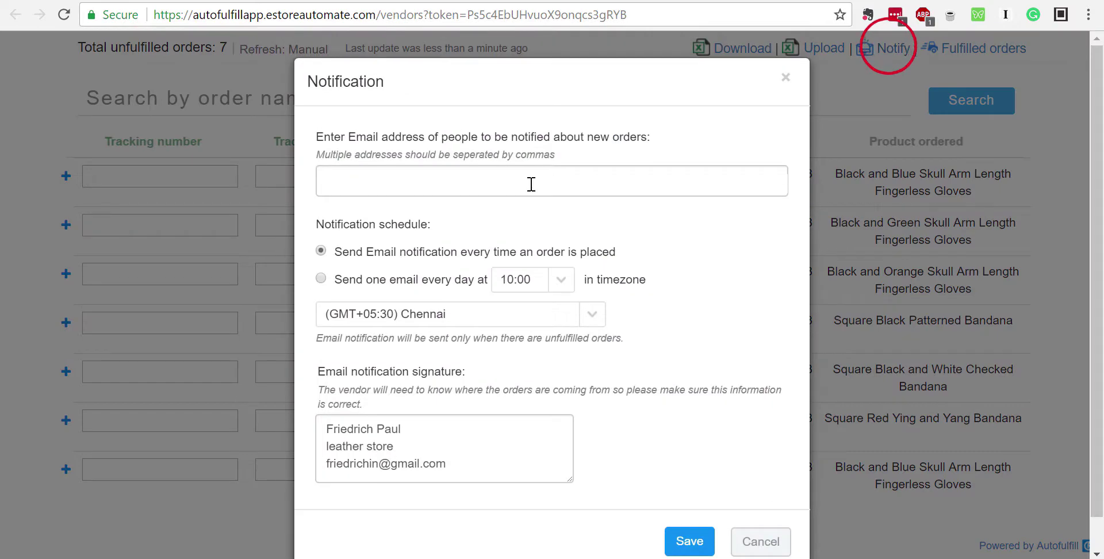
left_click(754, 543)
left_click(138, 4)
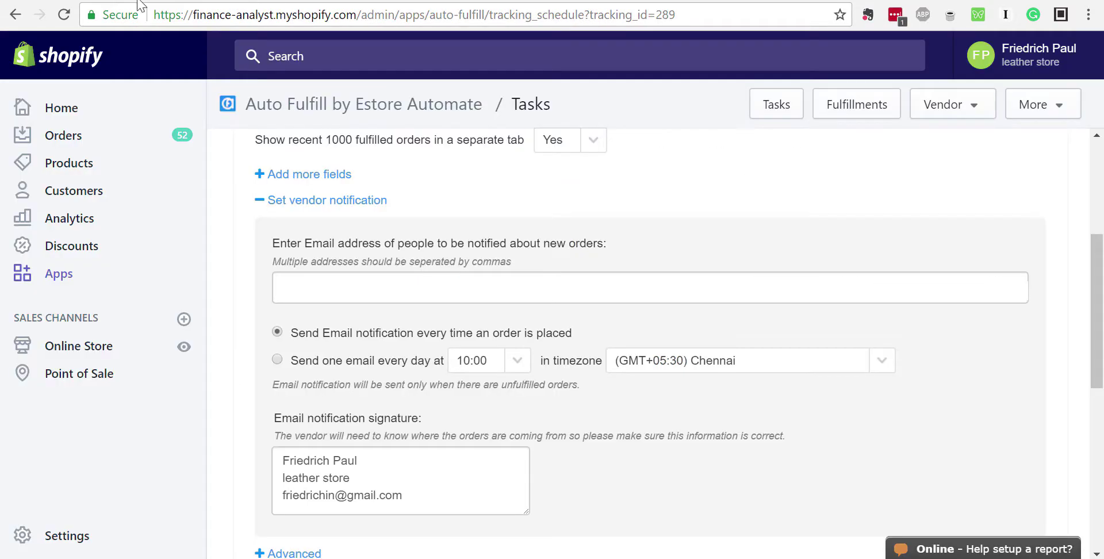
Enter the first supplier e-mail address as a notification recipient
scroll(379, 273, "down", 2)
scroll(345, 274, "up", 2)
left_click(382, 288)
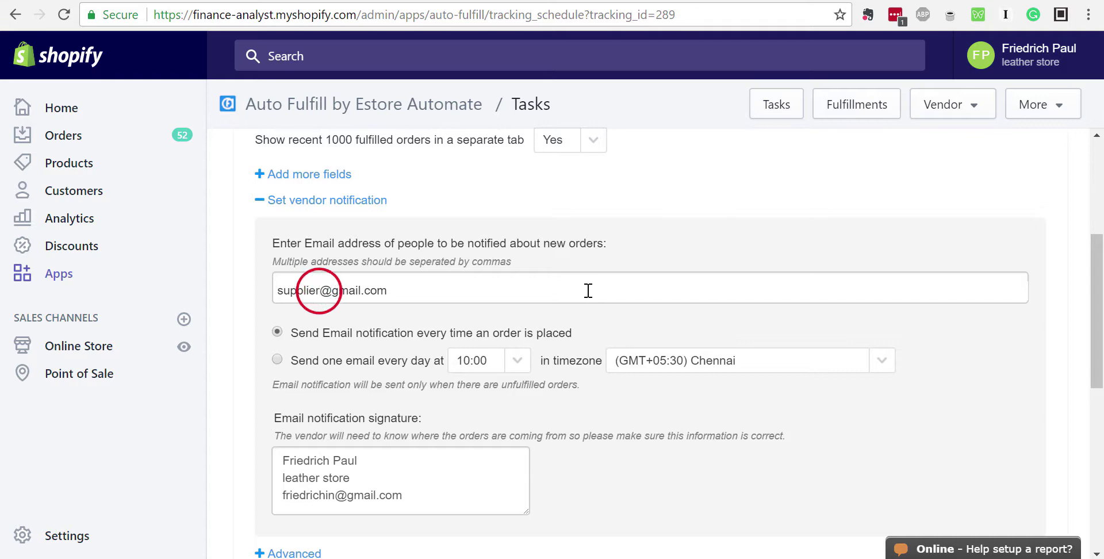
type("gloves")
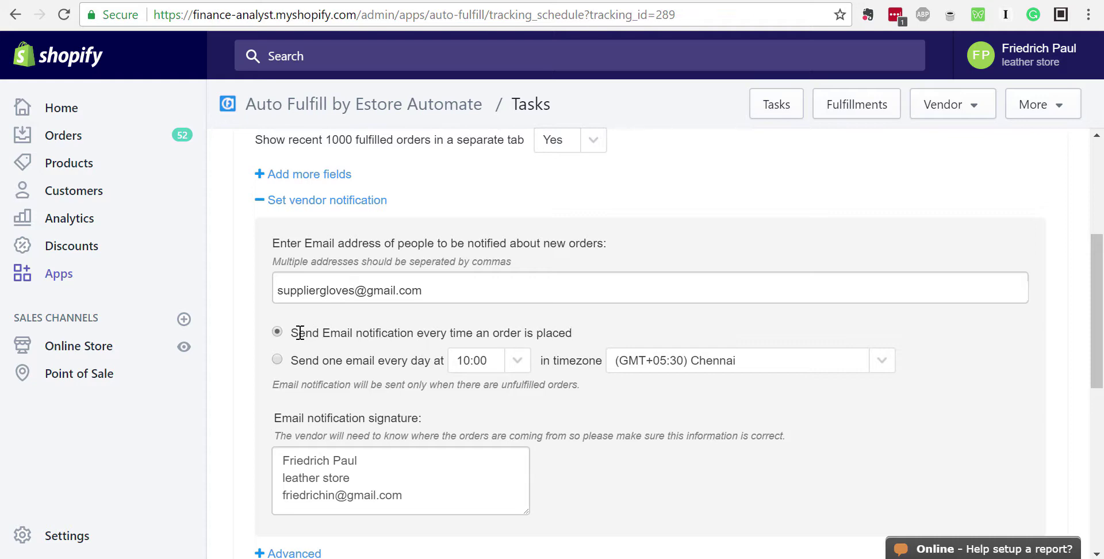
left_click(277, 361)
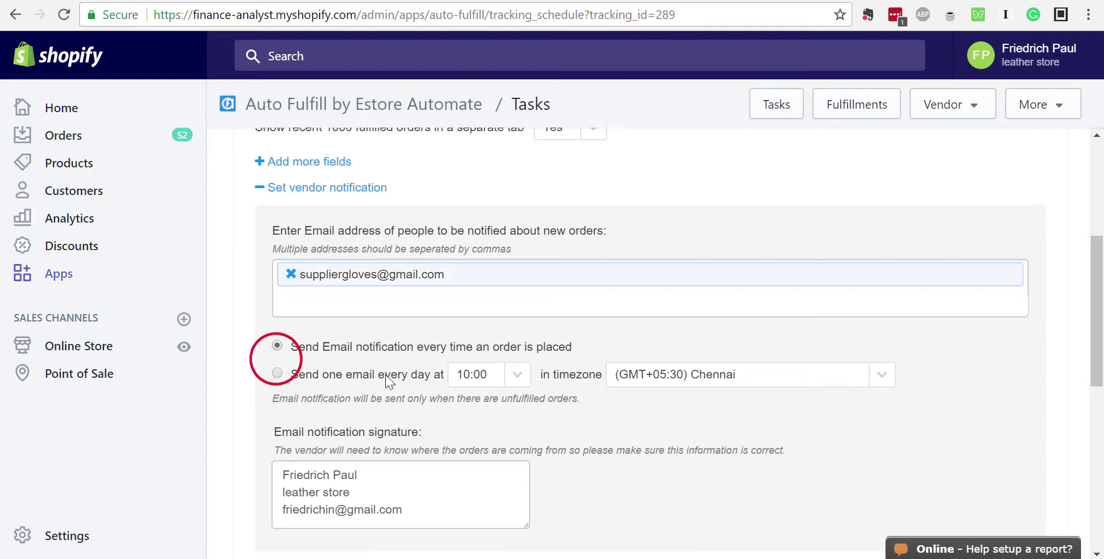
Add a second supplier e-mail address as another recipient
scroll(340, 212, "down", 3)
scroll(342, 230, "up", 1)
left_click(385, 233)
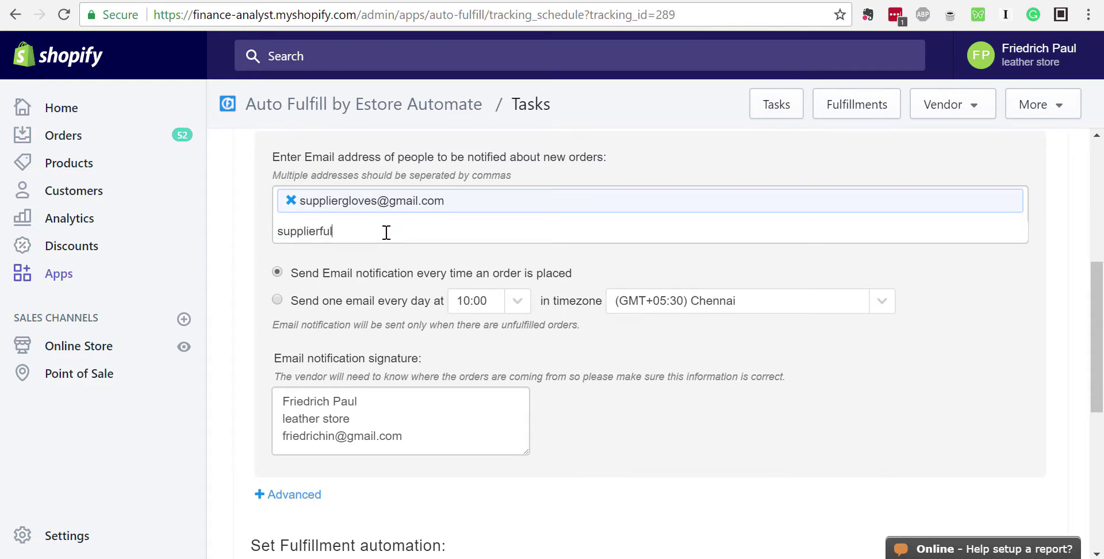
key("Tab")
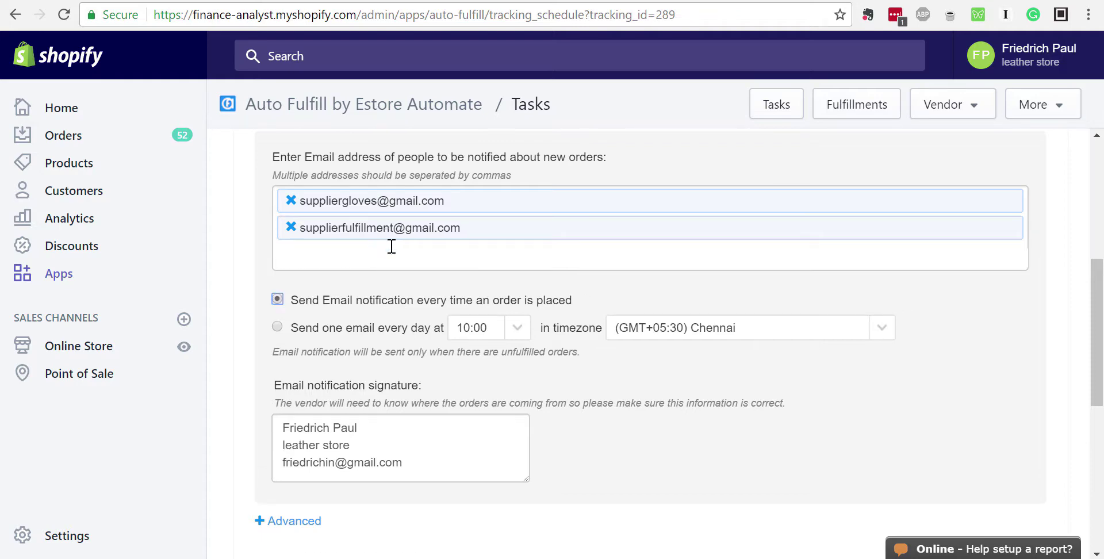
Switch to one daily summary email in the (GMT+01:00) Berlin timezone
scroll(384, 300, "down", 2)
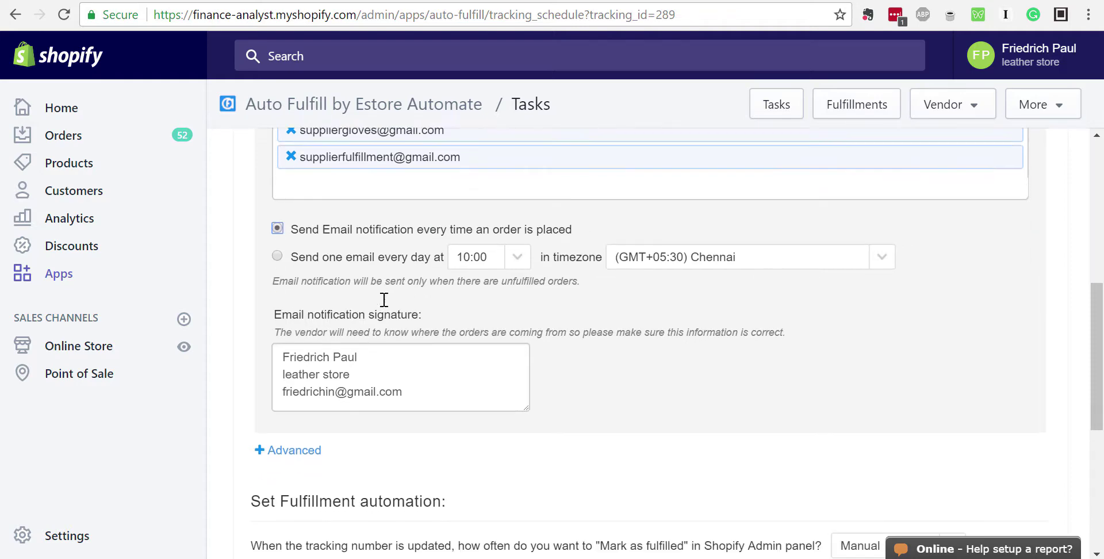
left_click(277, 241)
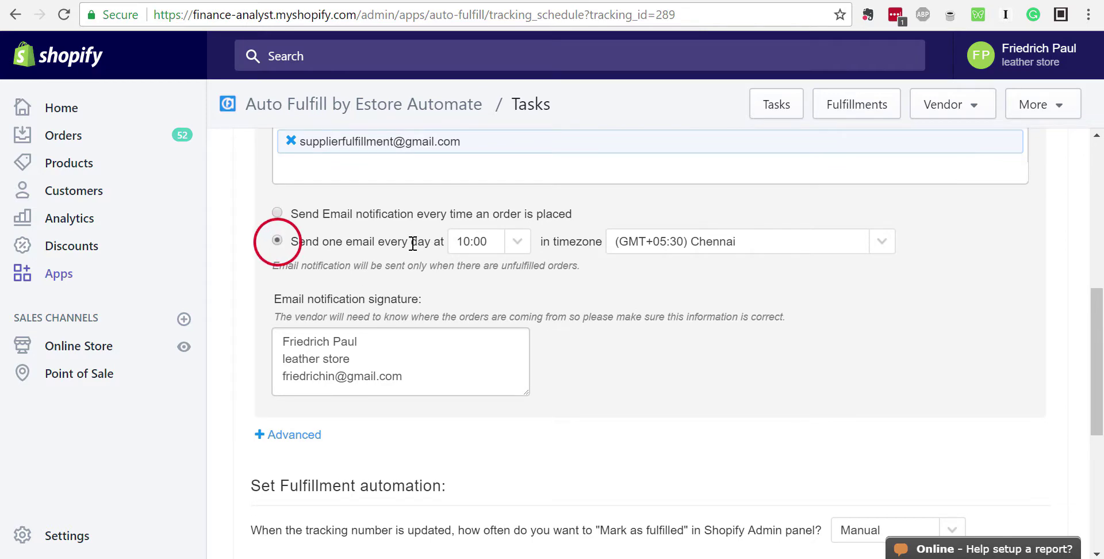
left_click(881, 244)
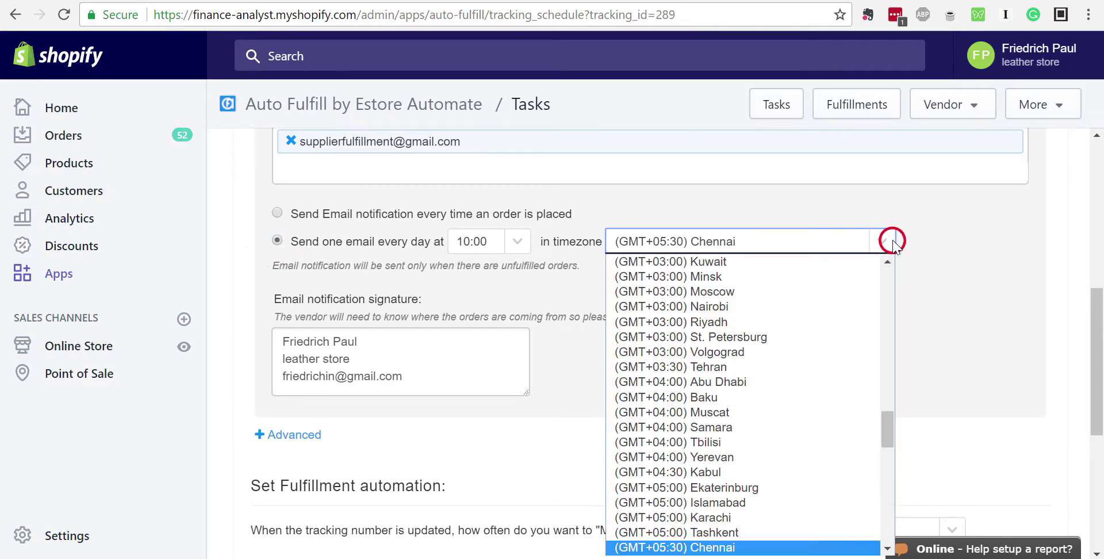
left_click(885, 247)
left_click(883, 246)
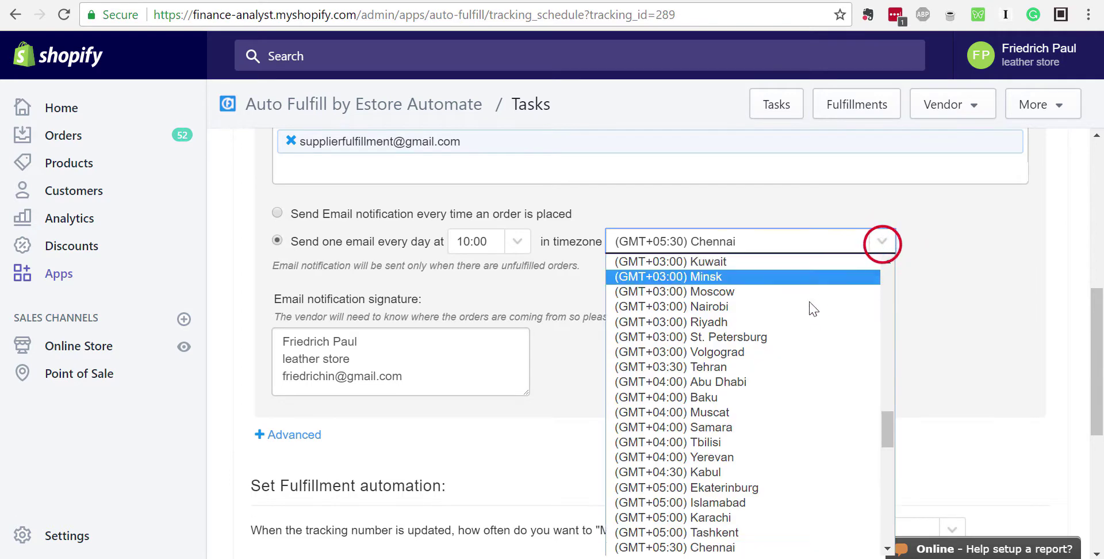
scroll(750, 314, "up", 5)
scroll(750, 313, "up", 3)
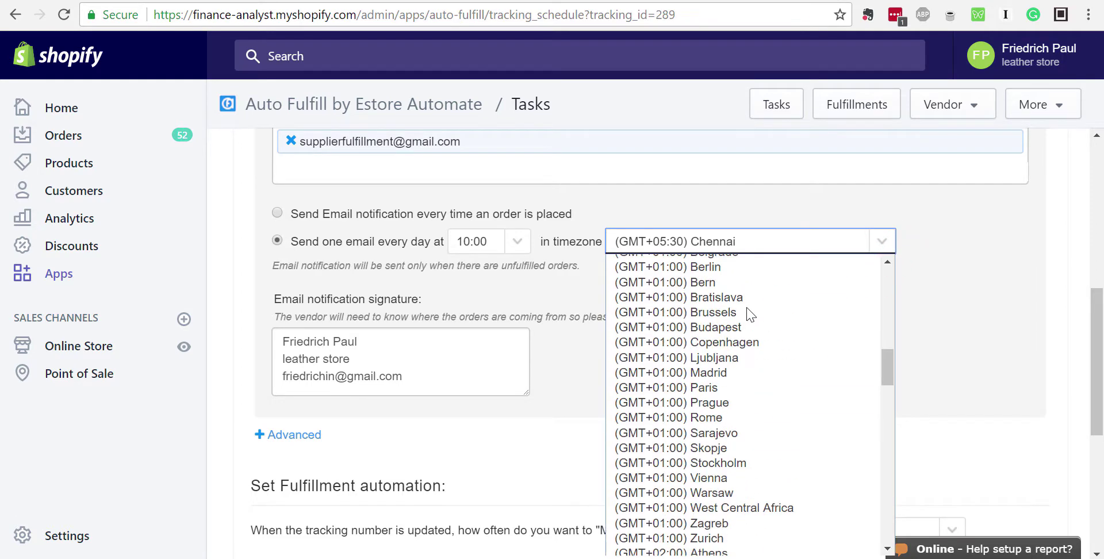
scroll(750, 313, "up", 1)
left_click(776, 277)
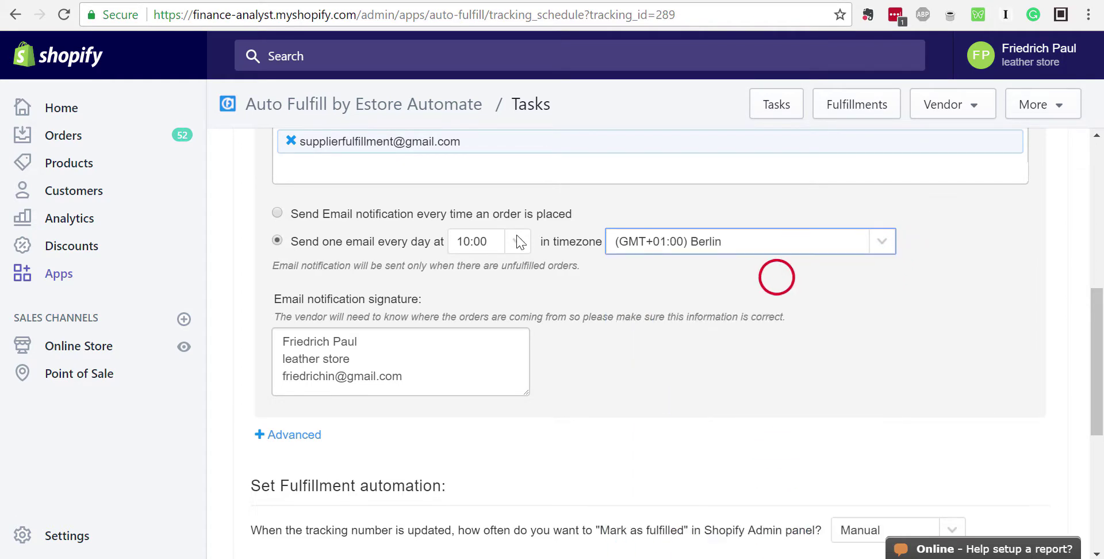
Schedule the daily notification email for 17:00
left_click(513, 239)
scroll(488, 437, "down", 2)
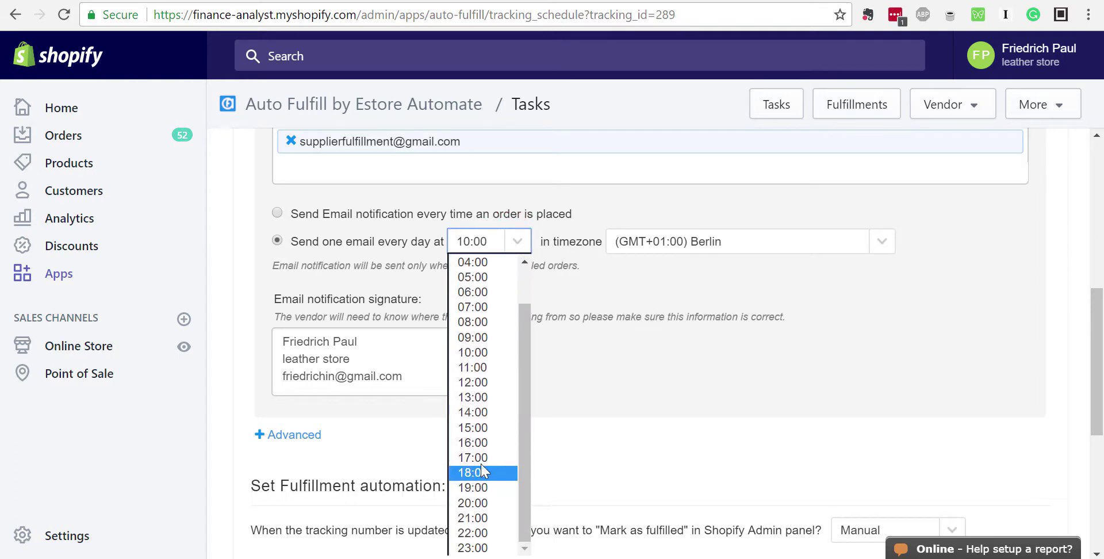
left_click(482, 457)
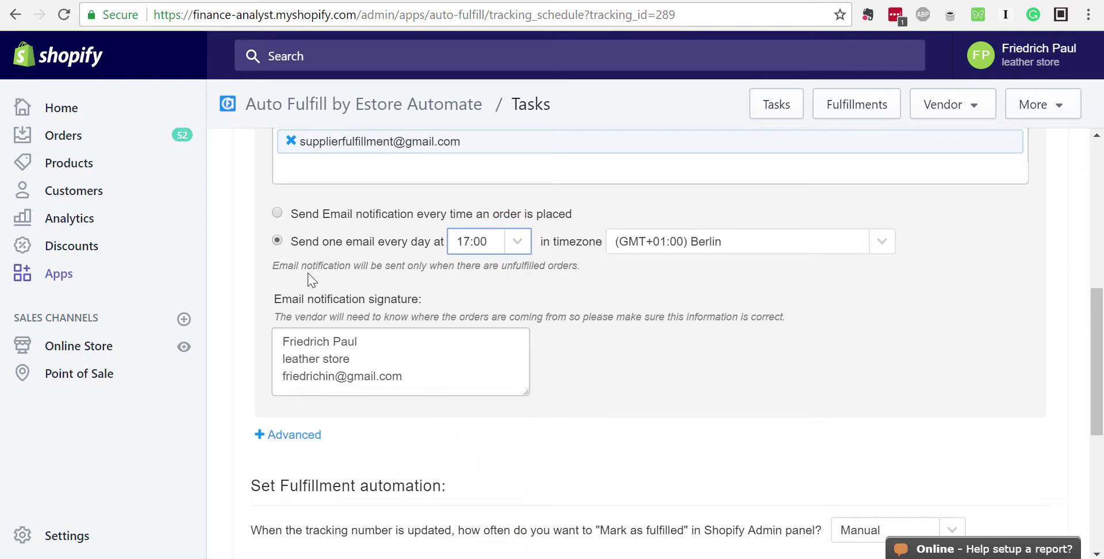
left_click_drag(320, 267, 584, 271)
Replace the email notification signature with 'GloveABC' and start a new line
left_click(584, 265)
left_click_drag(421, 374, 270, 338)
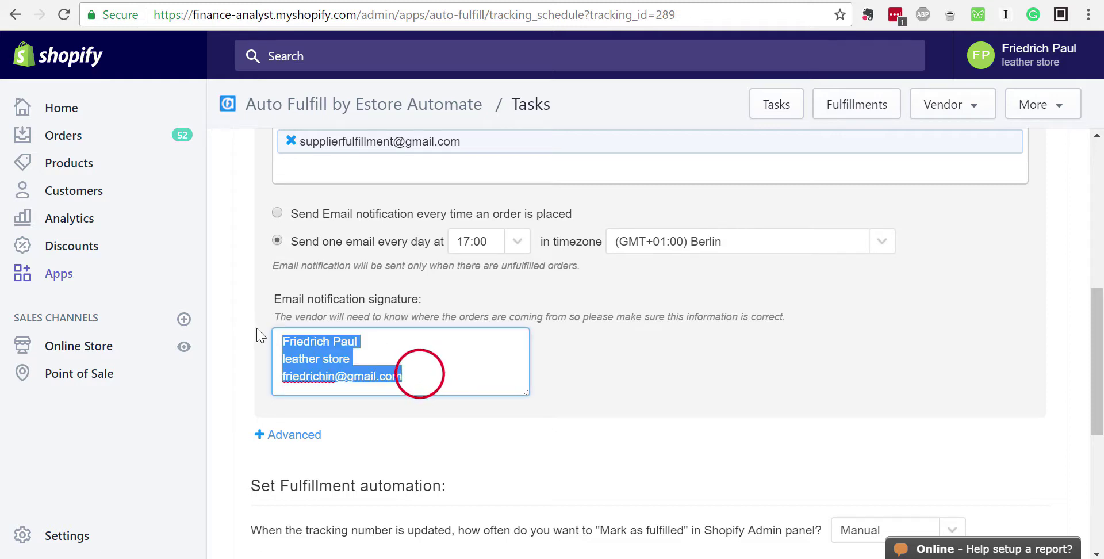
type("Glove Store")
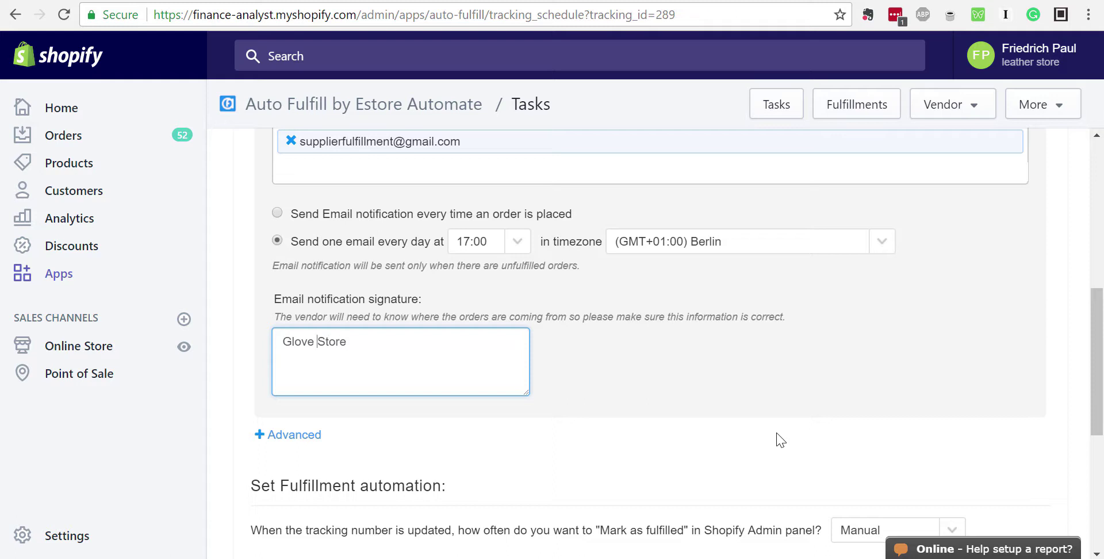
type("ABC")
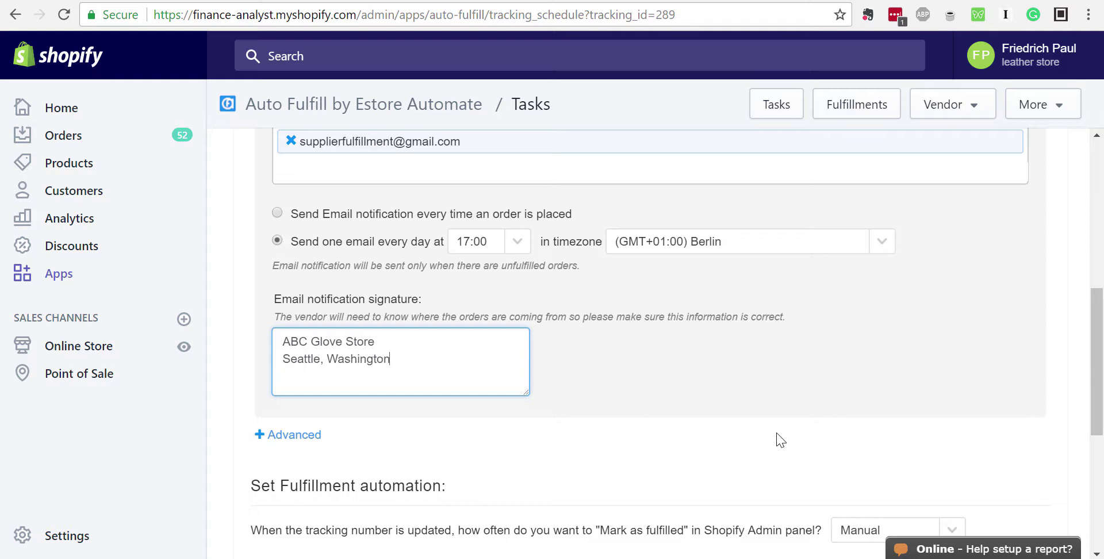
key("Return")
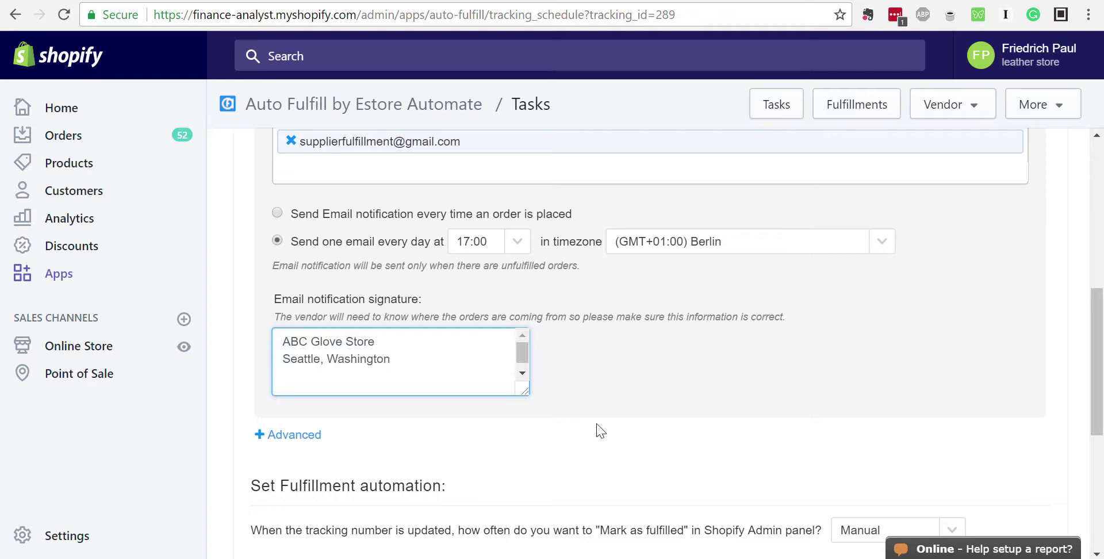
scroll(494, 300, "up", 3)
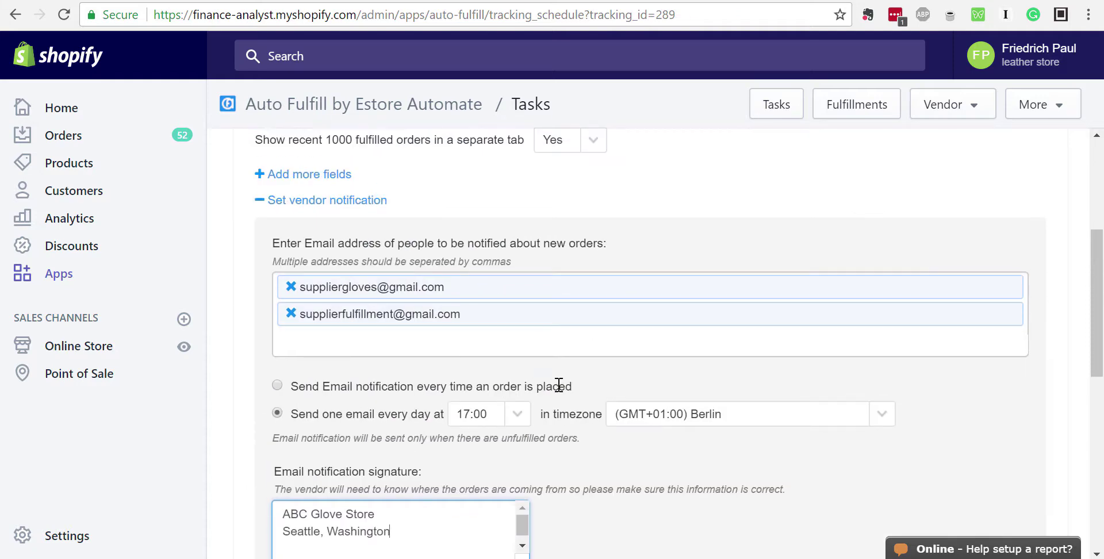
scroll(558, 384, "down", 5)
scroll(558, 390, "up", 2)
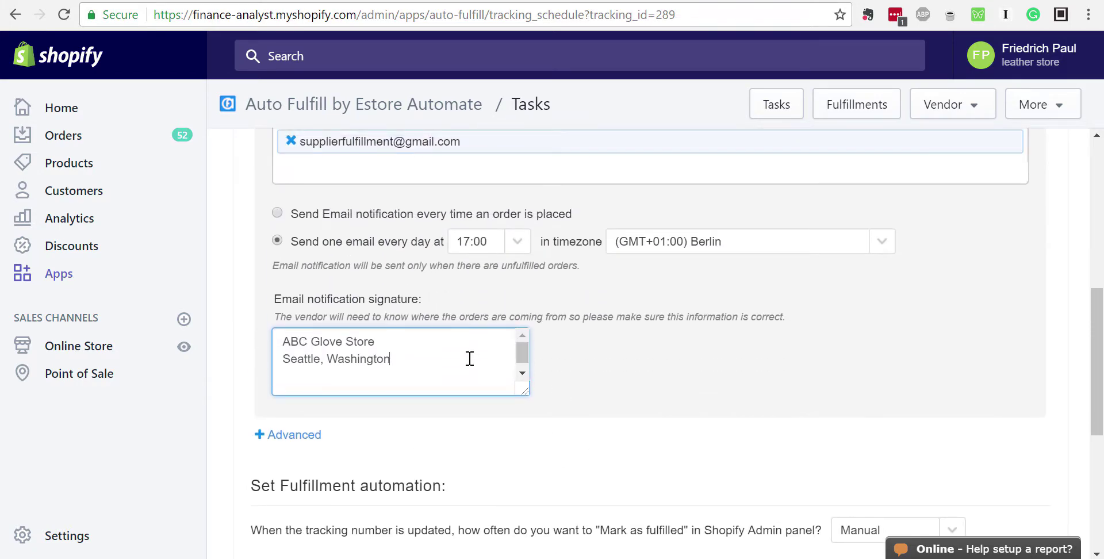
Select and delete the whole signature text, then undo to restore it
left_click(437, 365)
key("ctrl+a")
key("BackSpace")
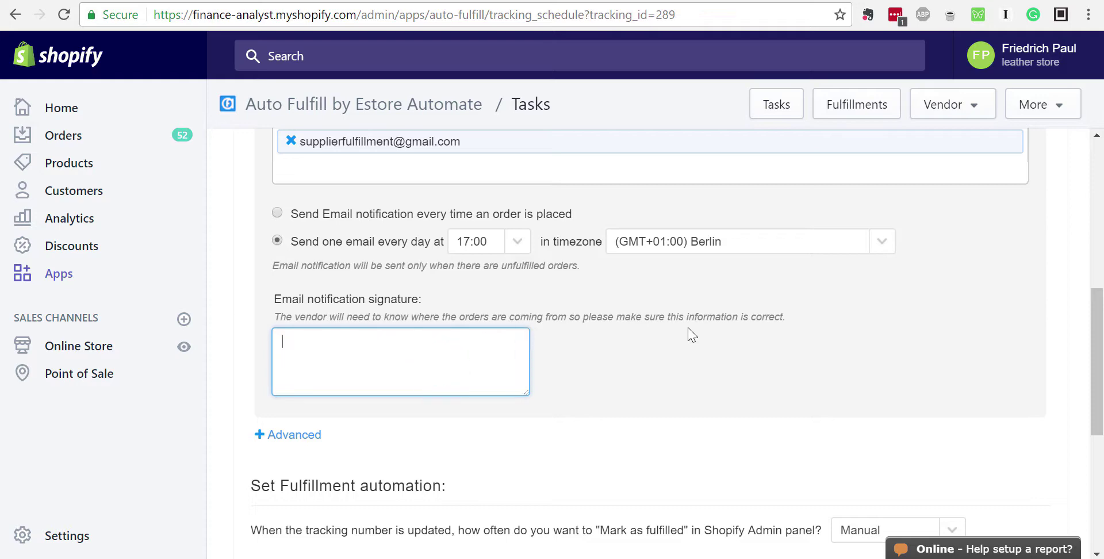
key("ctrl+z")
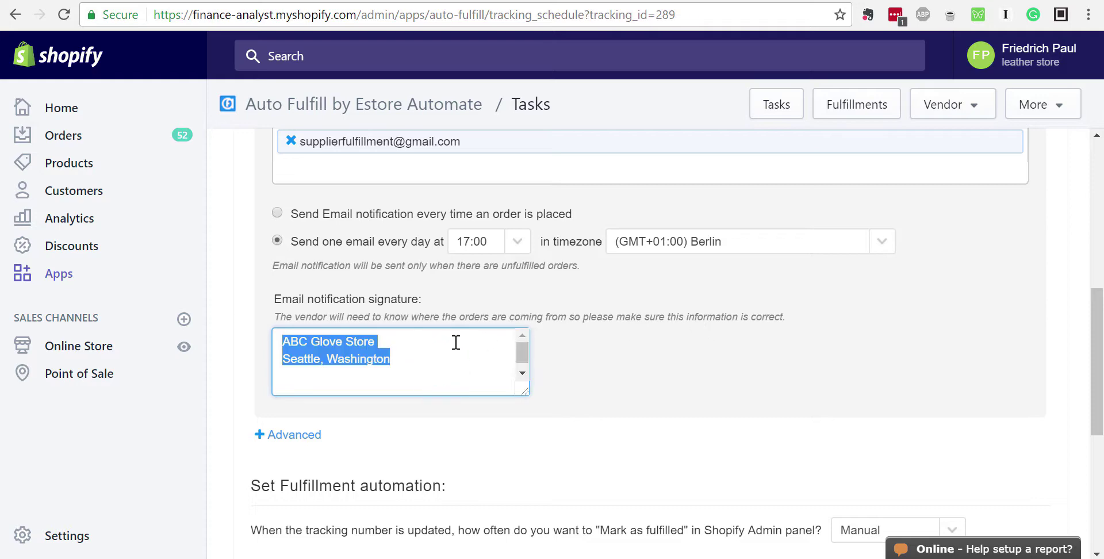
left_click(449, 343)
scroll(641, 337, "up", 3)
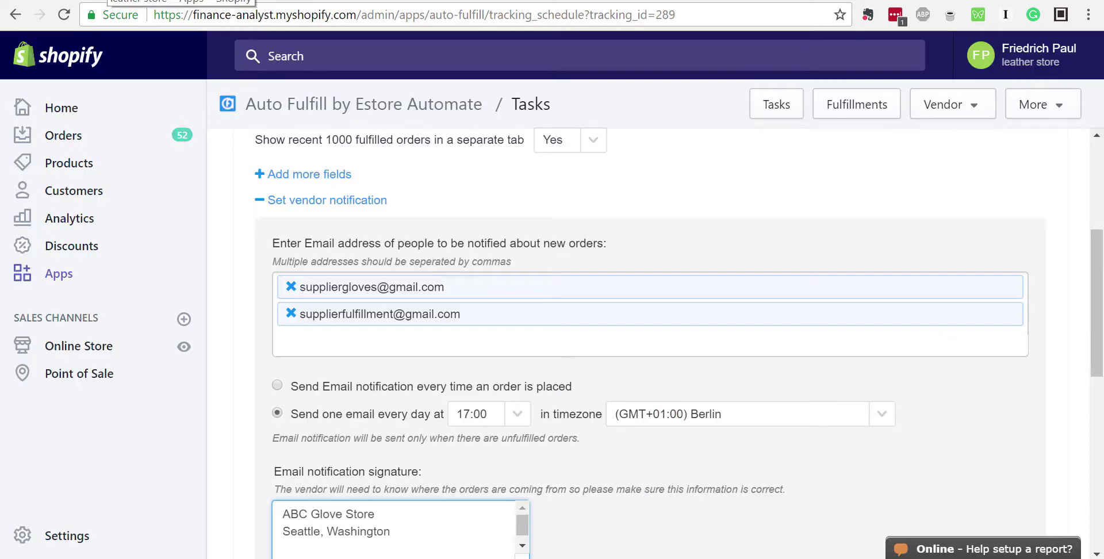
scroll(424, 345, "down", 3)
scroll(424, 345, "up", 3)
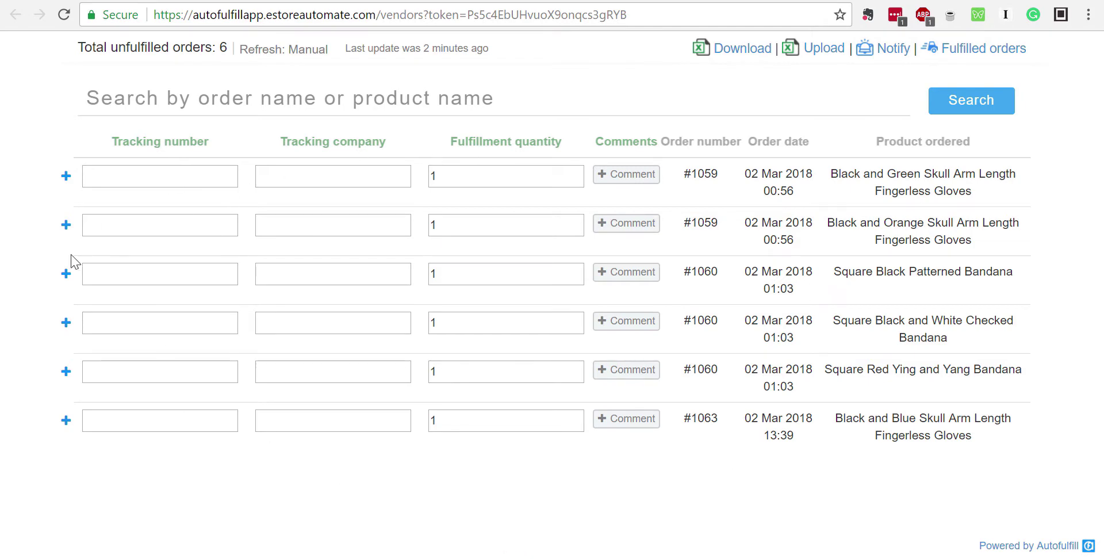
Expand the first #1059 glove item and click into its Tracking number field
left_click(66, 176)
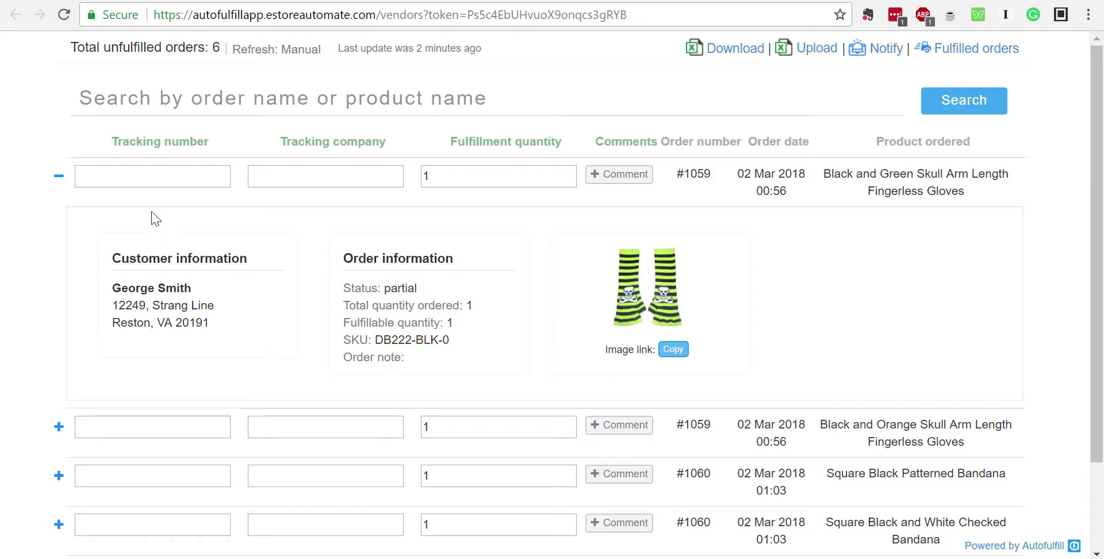
left_click(148, 178)
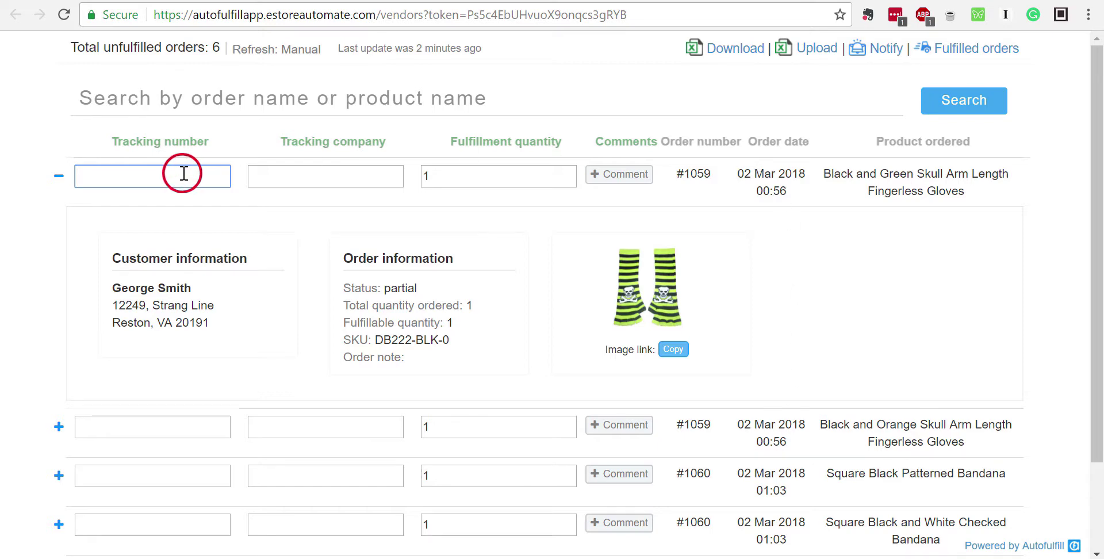
Enter tracking number 1234567 and carrier UPS for the first #1059 gloves item
type("1234567")
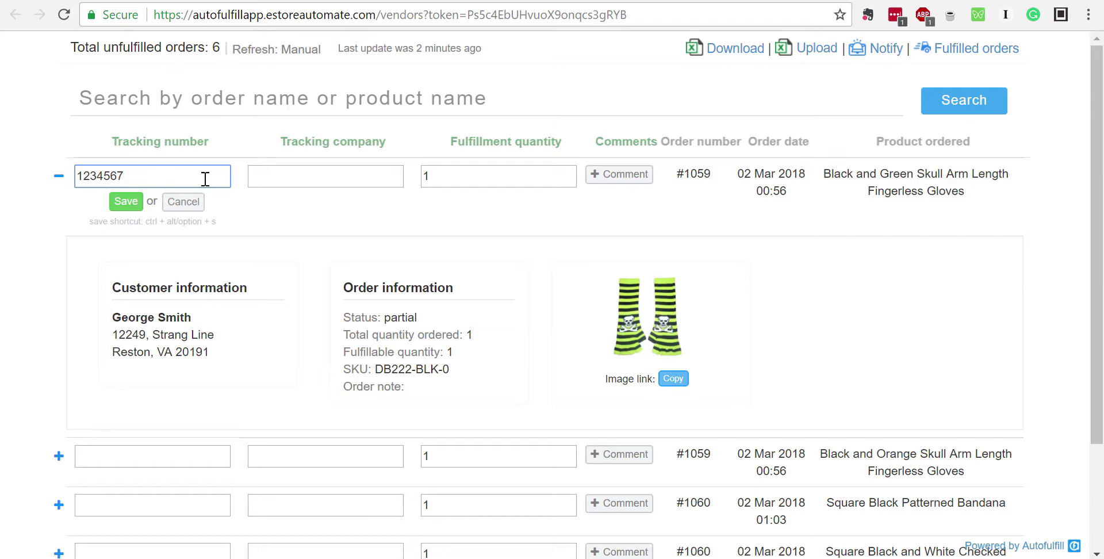
left_click(307, 177)
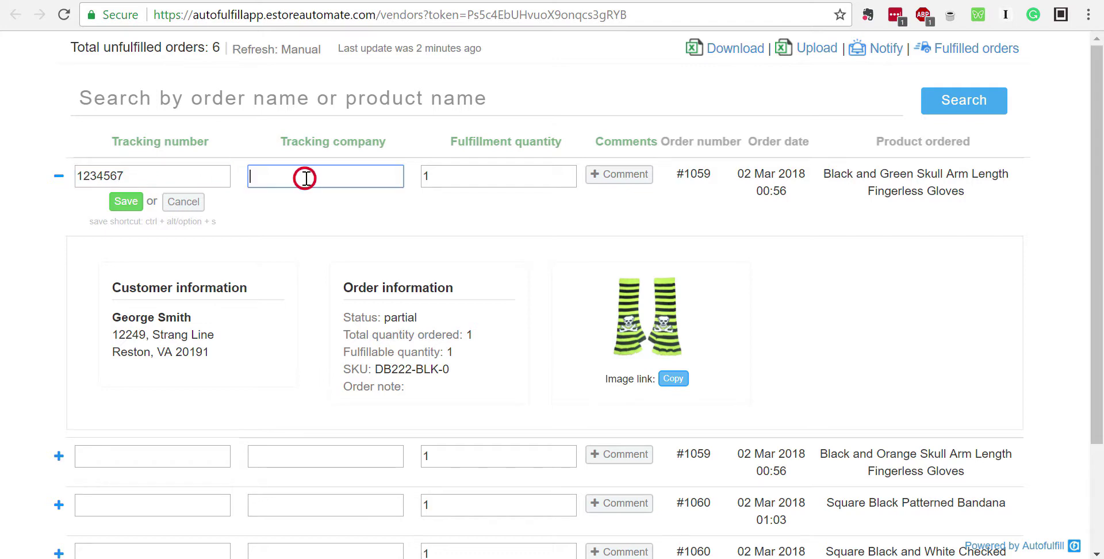
type("UPS")
key("Tab")
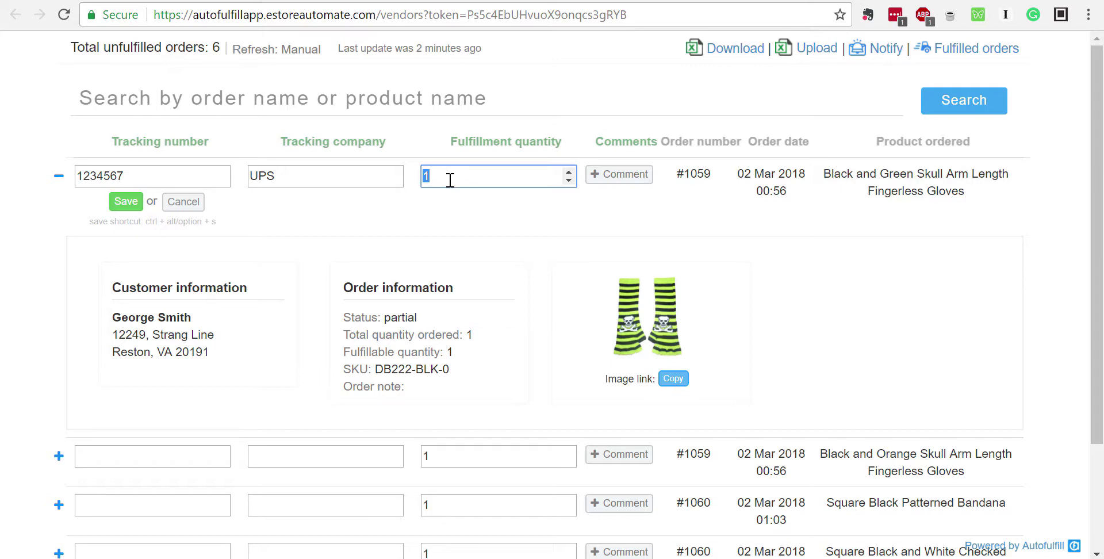
Set the item's fulfillment quantity to 1 and save its tracking details
left_click_drag(344, 335, 474, 338)
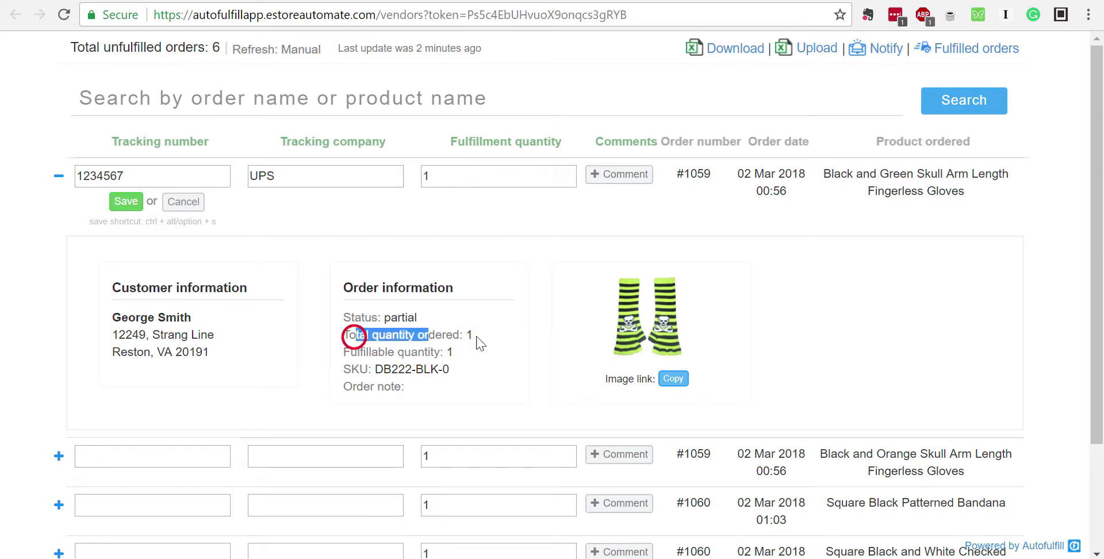
left_click(444, 173)
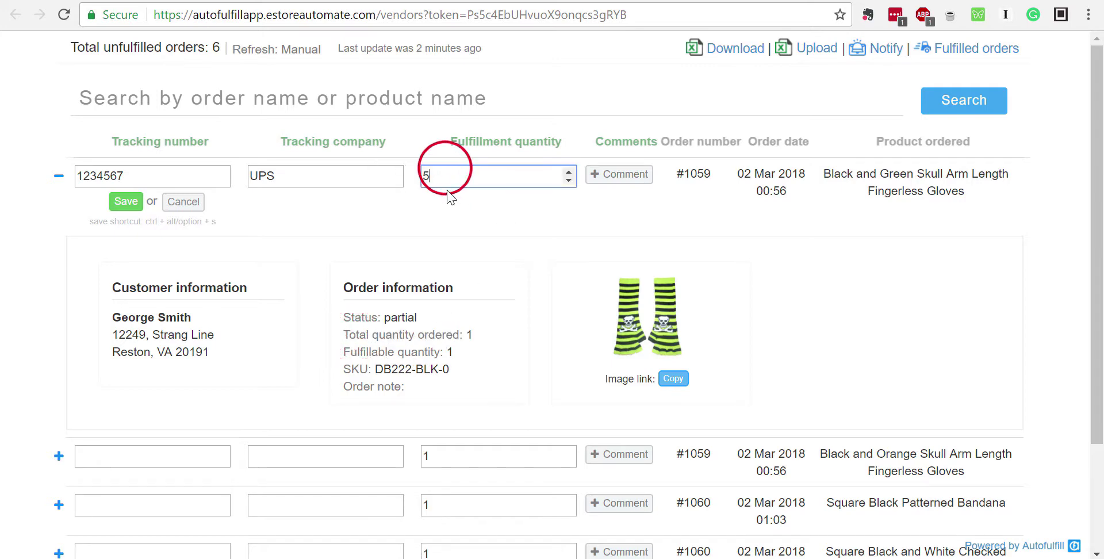
type("5")
double_click(445, 176)
type("1")
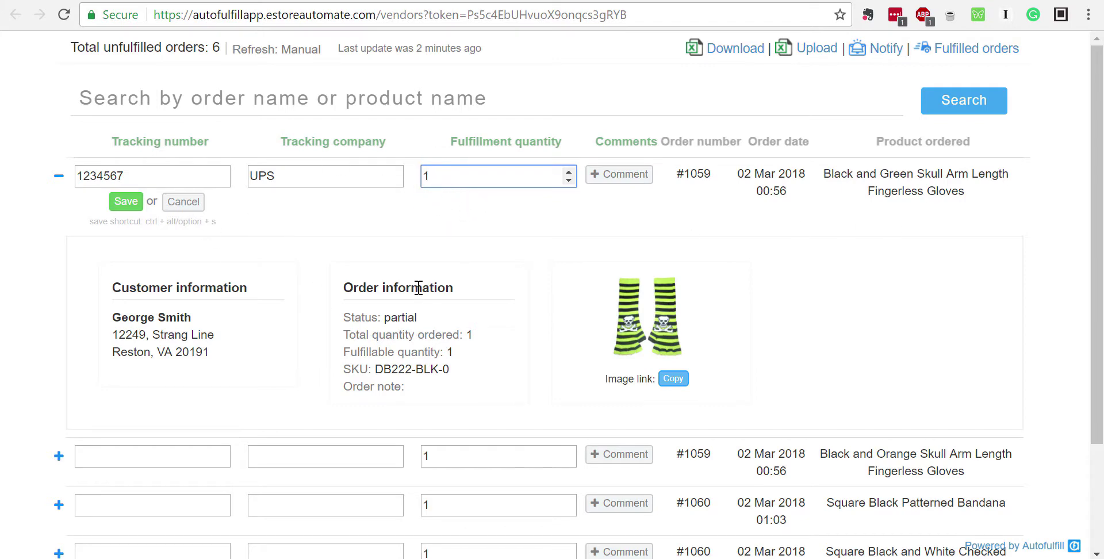
scroll(356, 295, "down", 3)
scroll(356, 295, "up", 3)
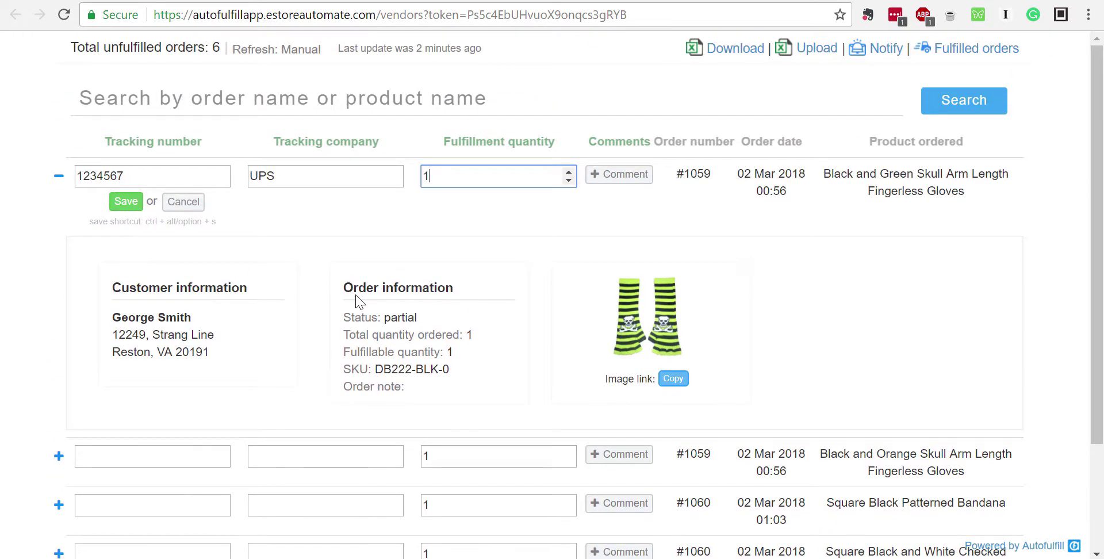
scroll(356, 294, "down", 2)
scroll(357, 297, "up", 2)
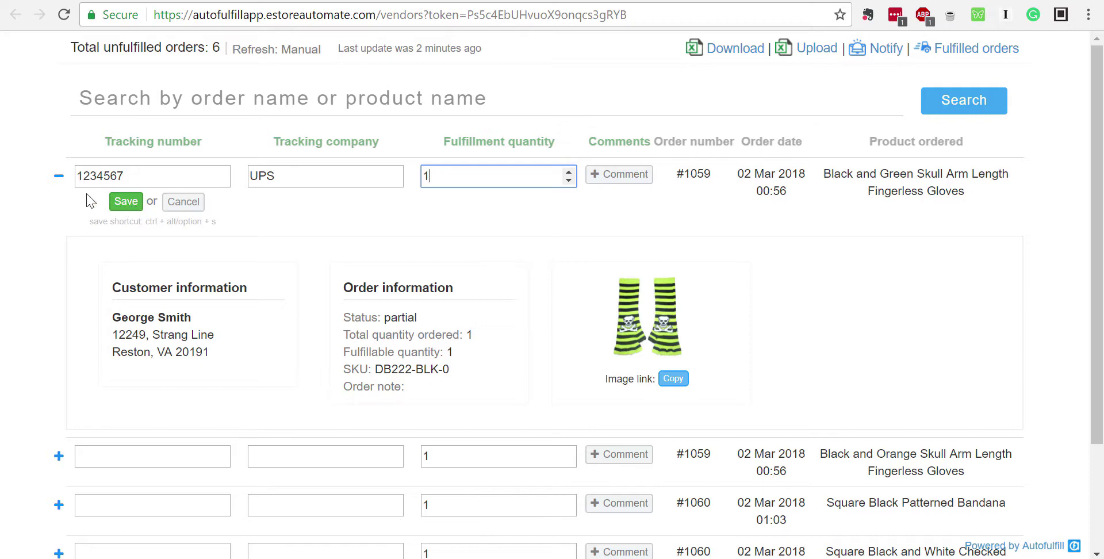
left_click(117, 200)
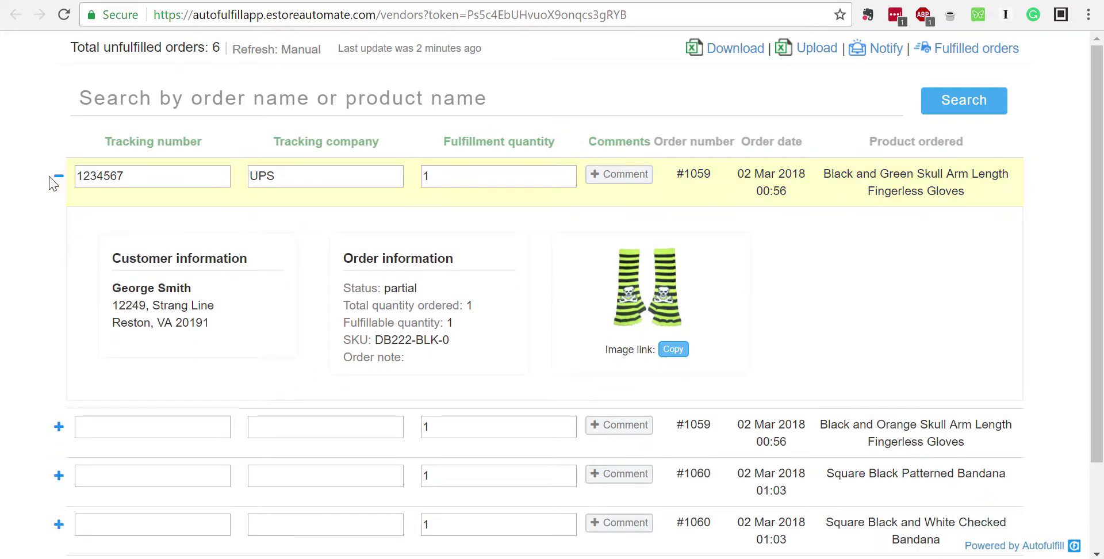
left_click(57, 178)
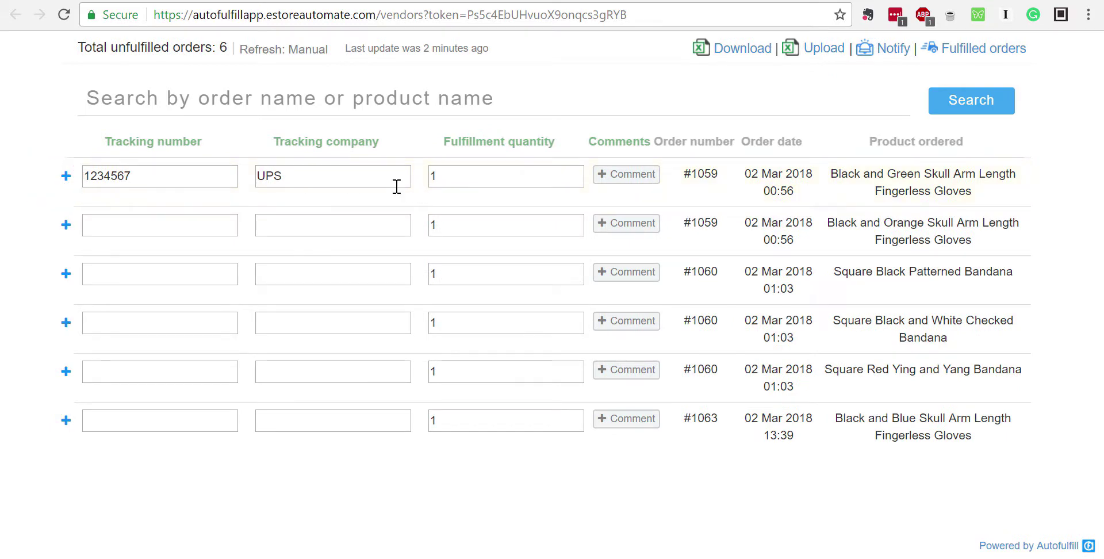
Check the Test 1 task's Manual refresh setting and the first #1059 item's saved details
left_click_drag(244, 50, 332, 58)
triple_click(325, 50)
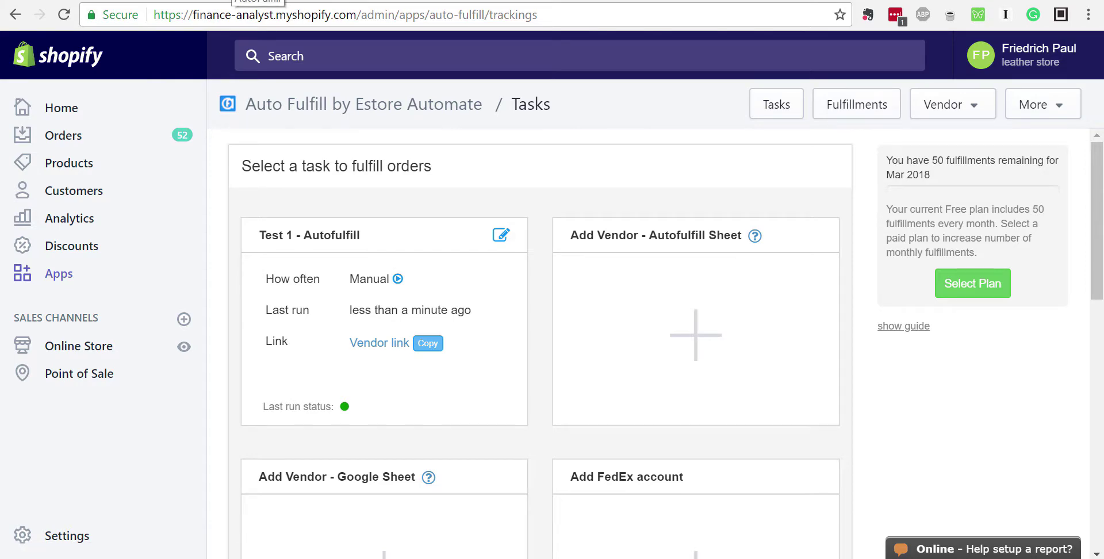
left_click(232, 0)
left_click(111, 0)
left_click(357, 0)
left_click(70, 174)
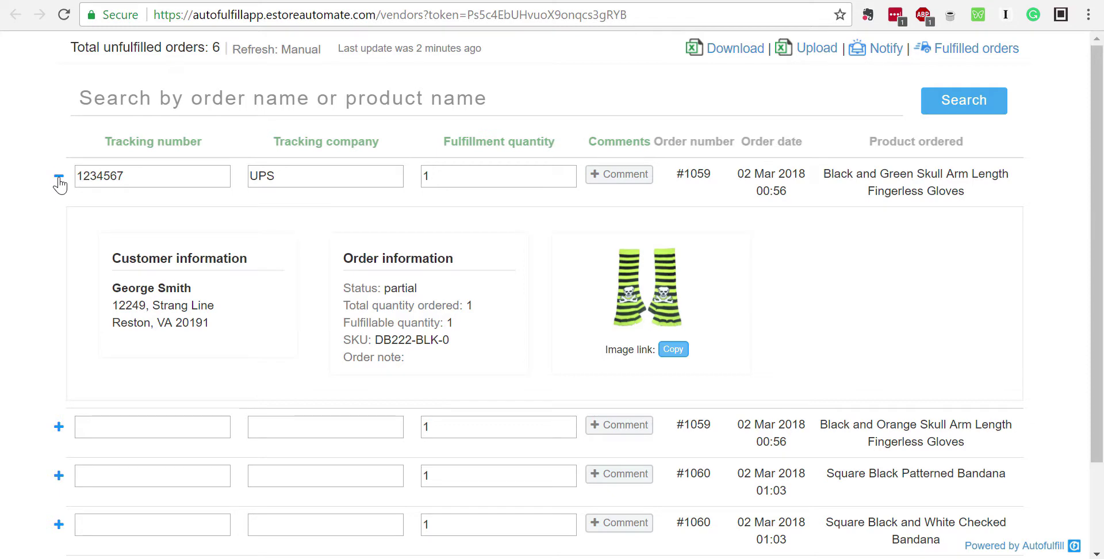
left_click(58, 178)
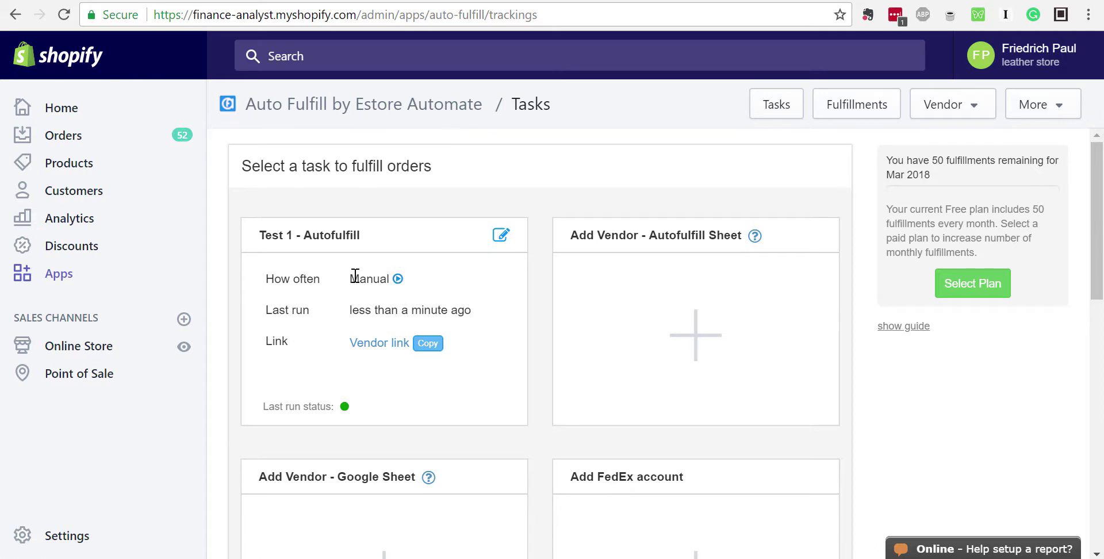
Run the Test 1 task now: #1059 fulfilled with 1234567, remaining orders unfulfilled
left_click(397, 278)
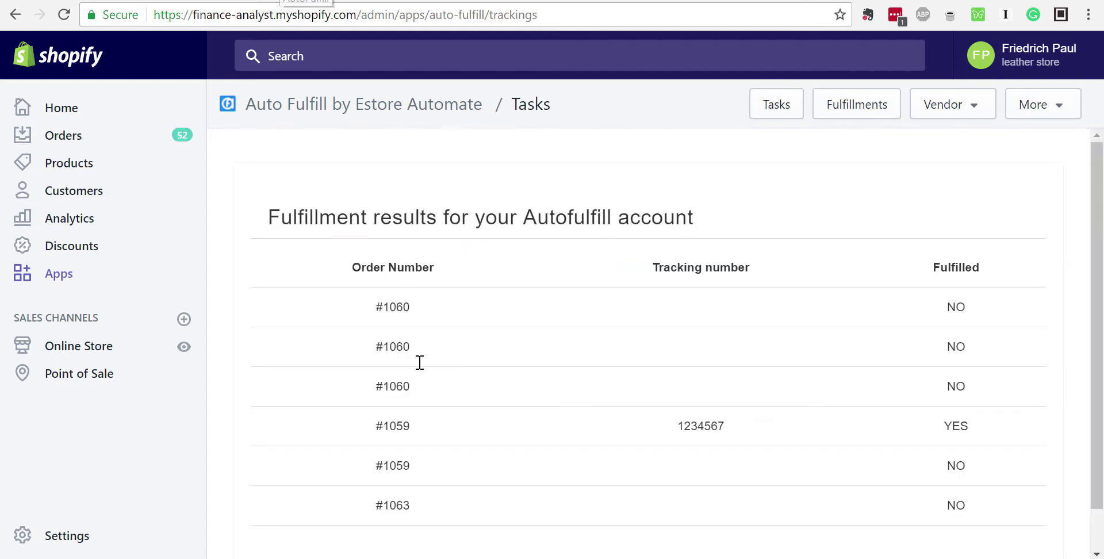
left_click_drag(395, 423, 960, 345)
left_click_drag(395, 311, 938, 500)
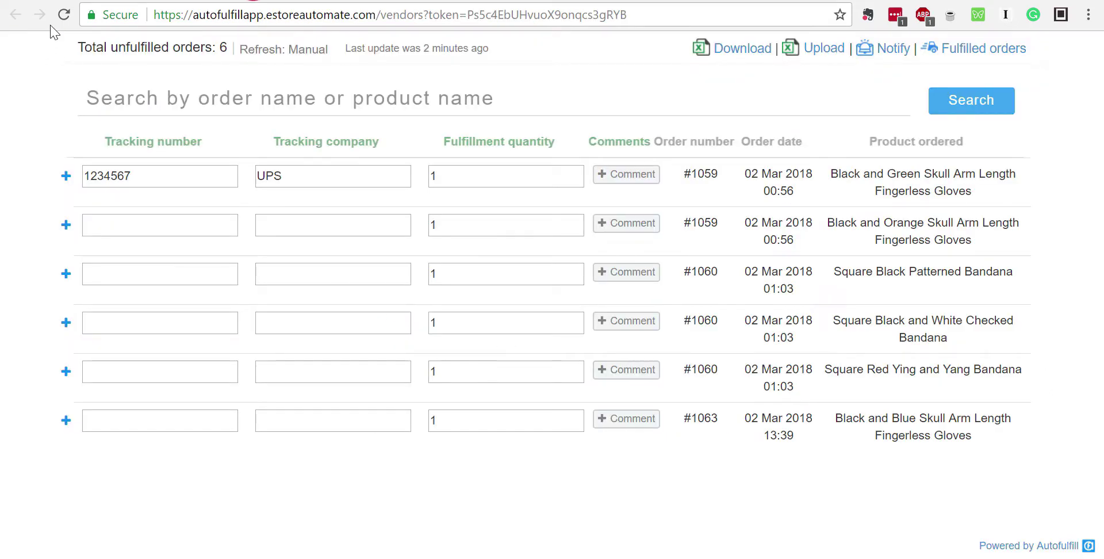
Reload the vendor page and compare the Fulfilled and Unfulfilled lists for the #1059 gloves
left_click(64, 14)
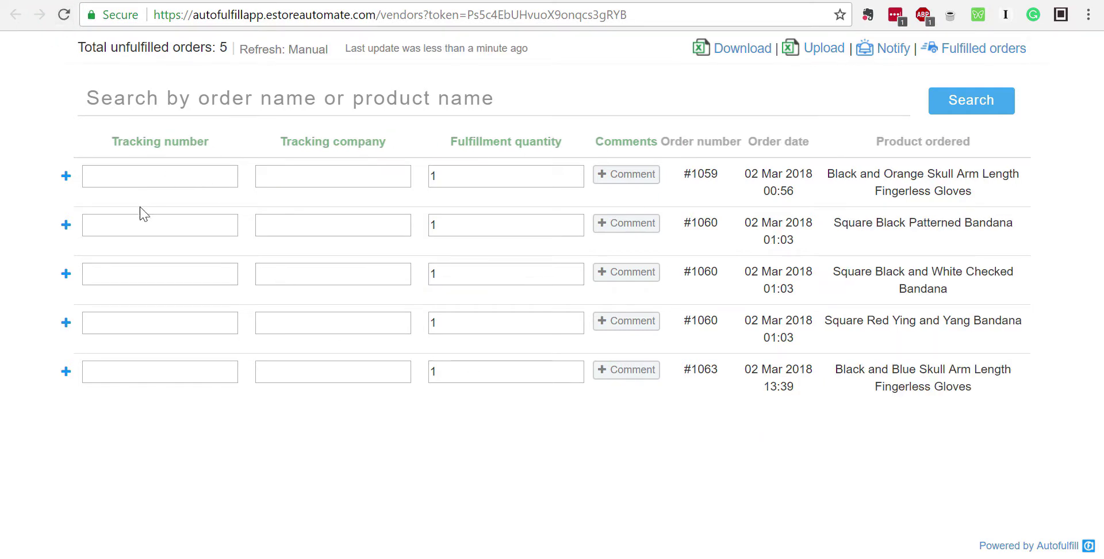
left_click(1014, 51)
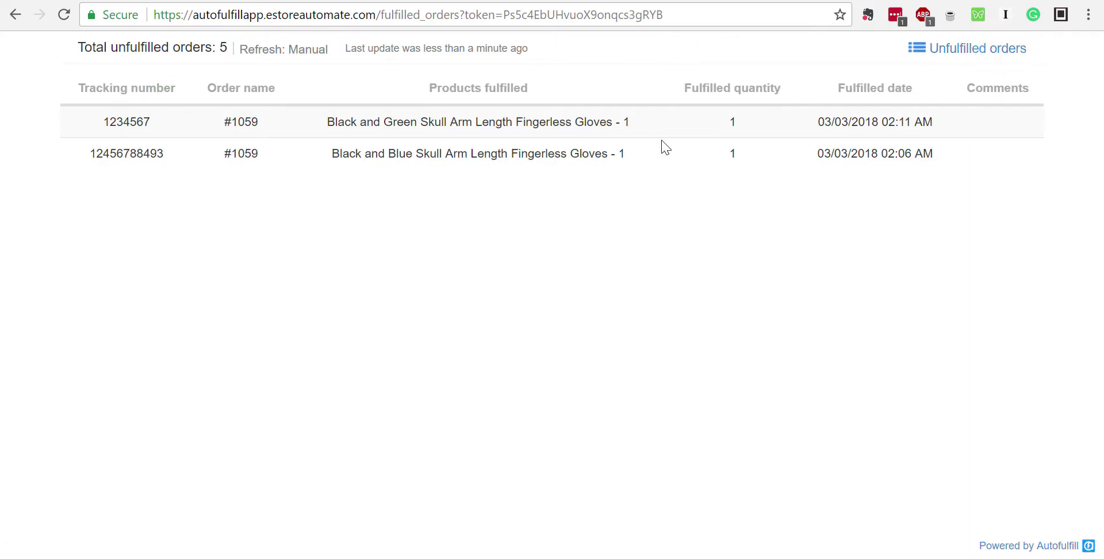
left_click(947, 54)
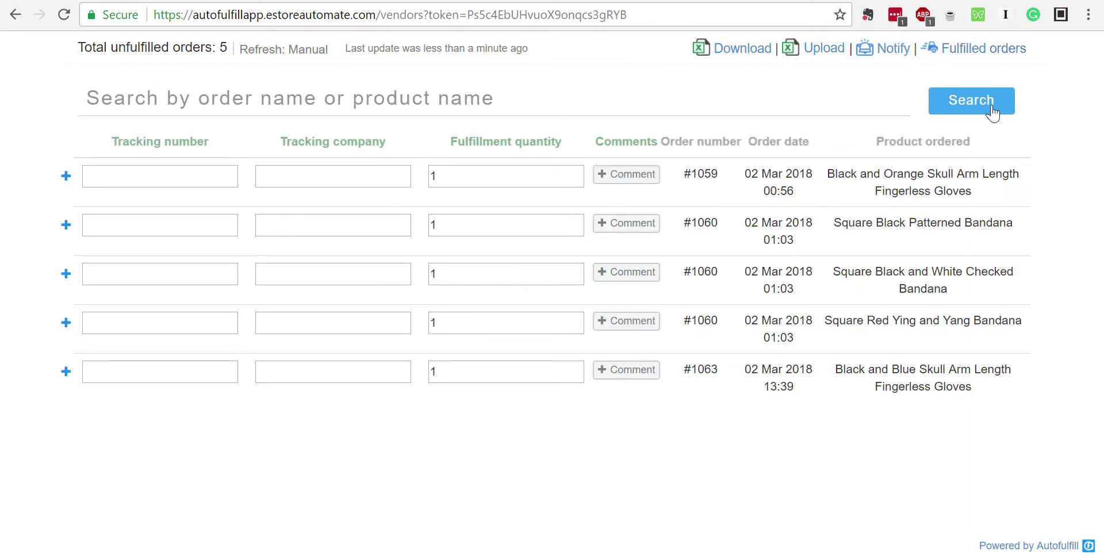
left_click(968, 51)
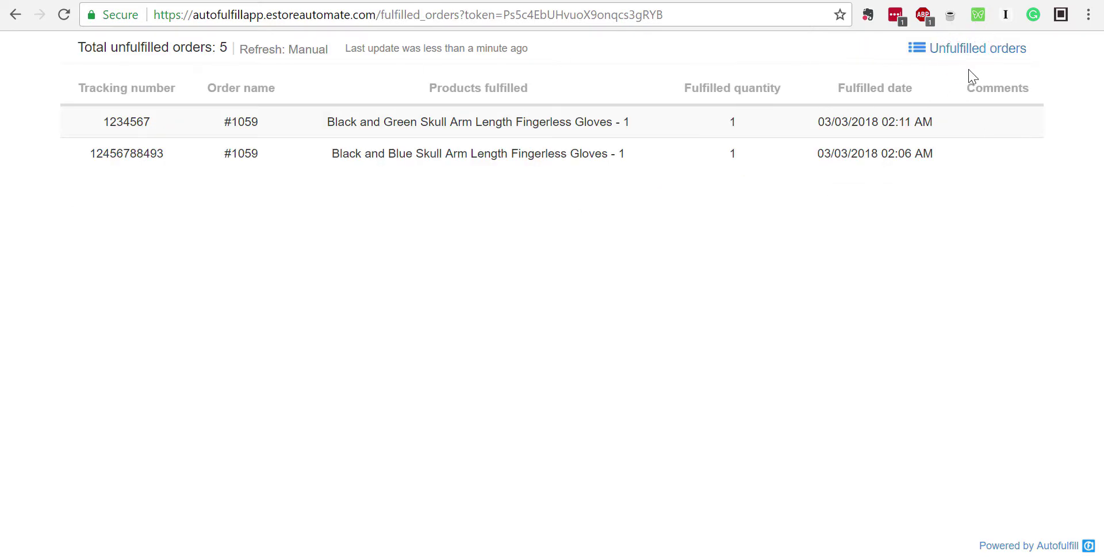
left_click(957, 48)
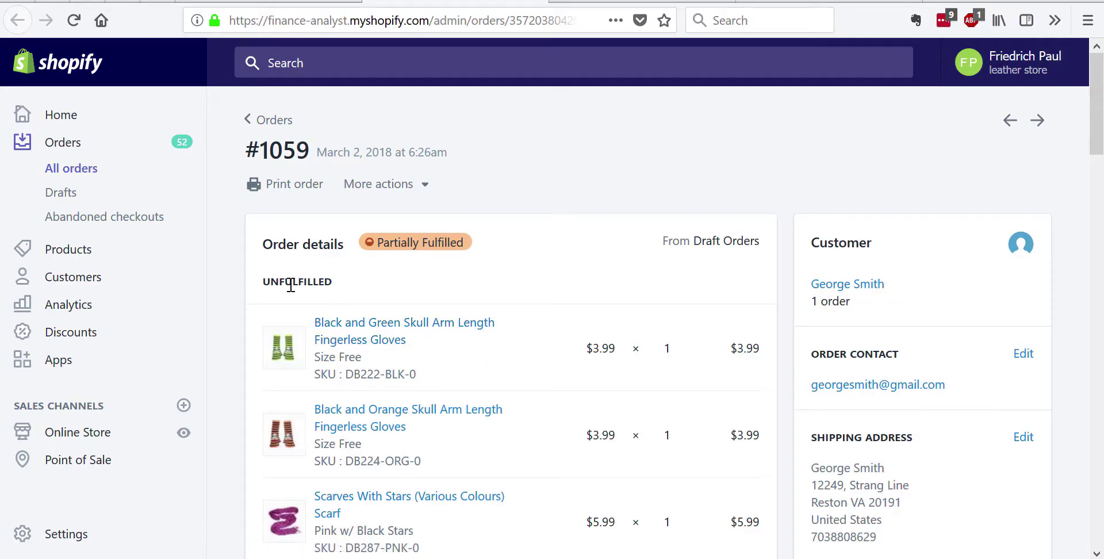
Reload order #1059 and confirm the Black and Blue and Black and Green gloves are fulfilled
left_click(74, 20)
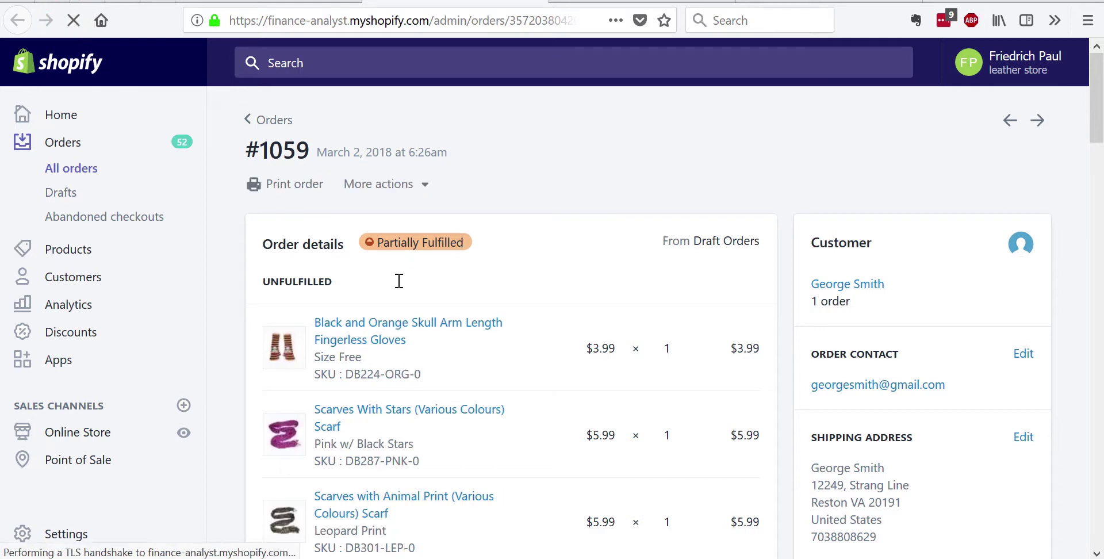
scroll(507, 367, "down", 10)
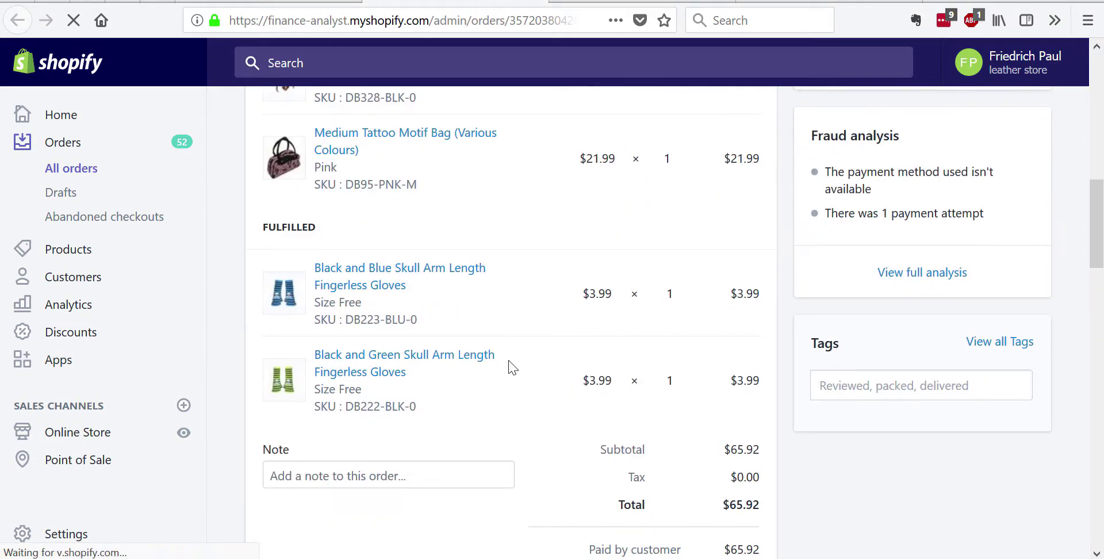
scroll(510, 366, "down", 2)
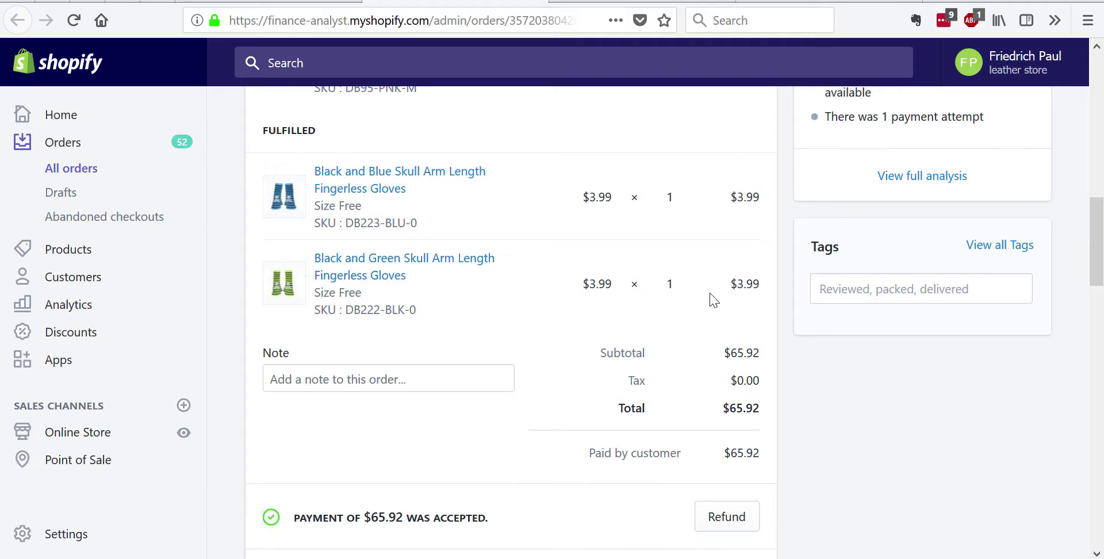
scroll(503, 334, "down", 4)
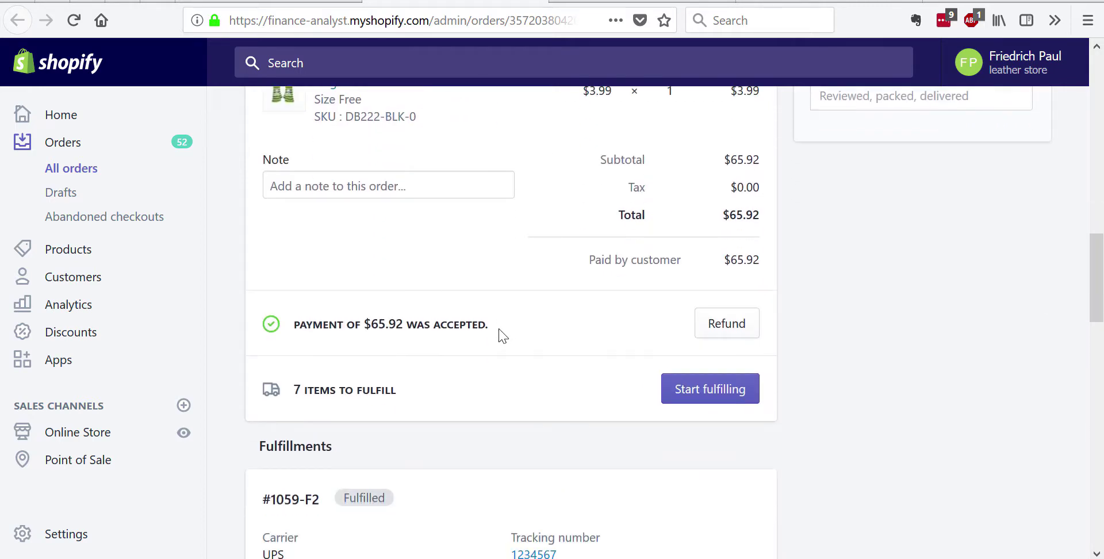
scroll(503, 334, "up", 12)
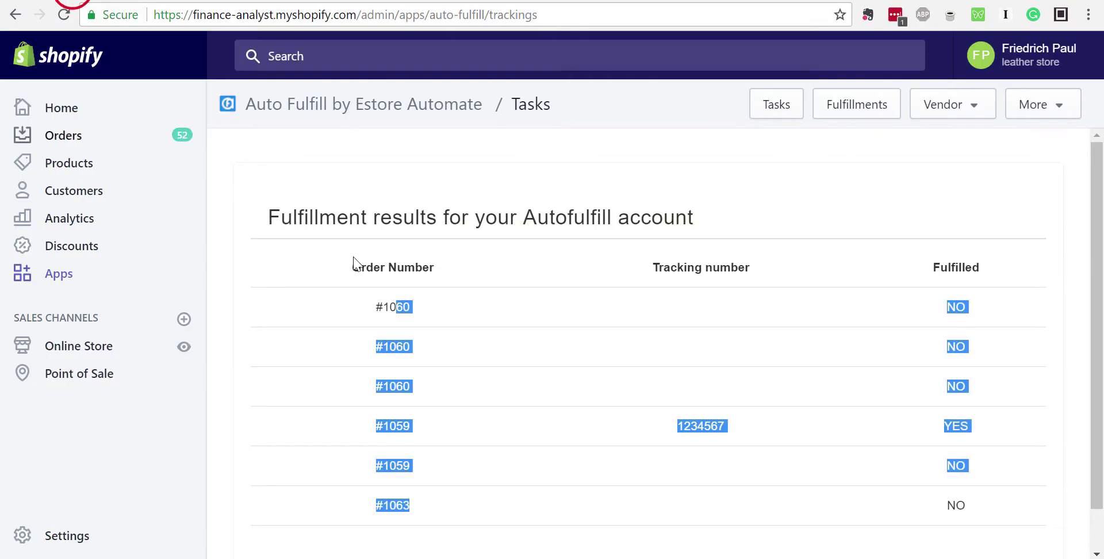
Review the #1059 row's details and download the five unfulfilled lines as vendor_orders.xlsx
left_click(774, 107)
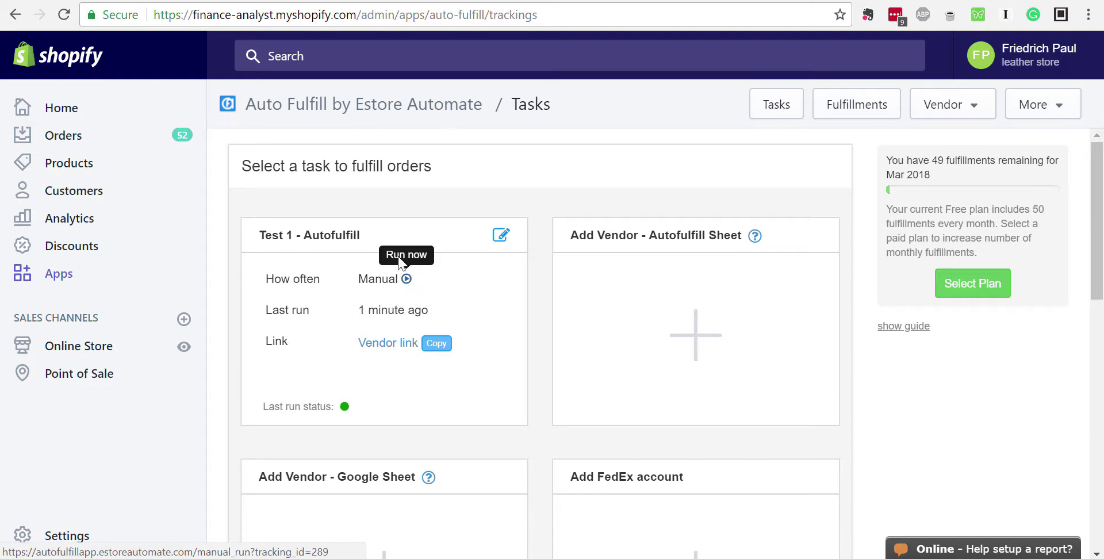
left_click(248, 1)
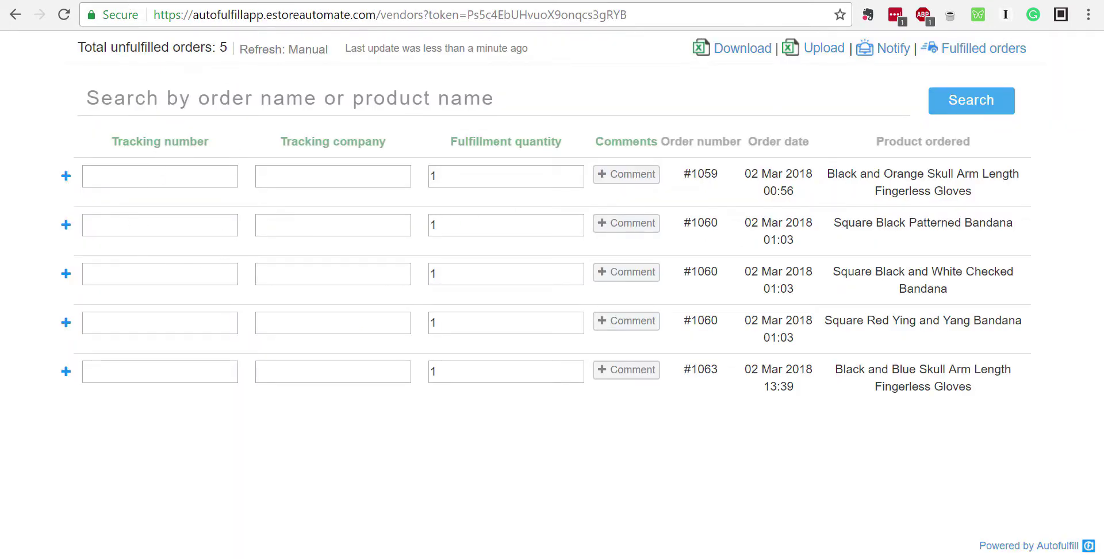
left_click(188, 2)
left_click(65, 177)
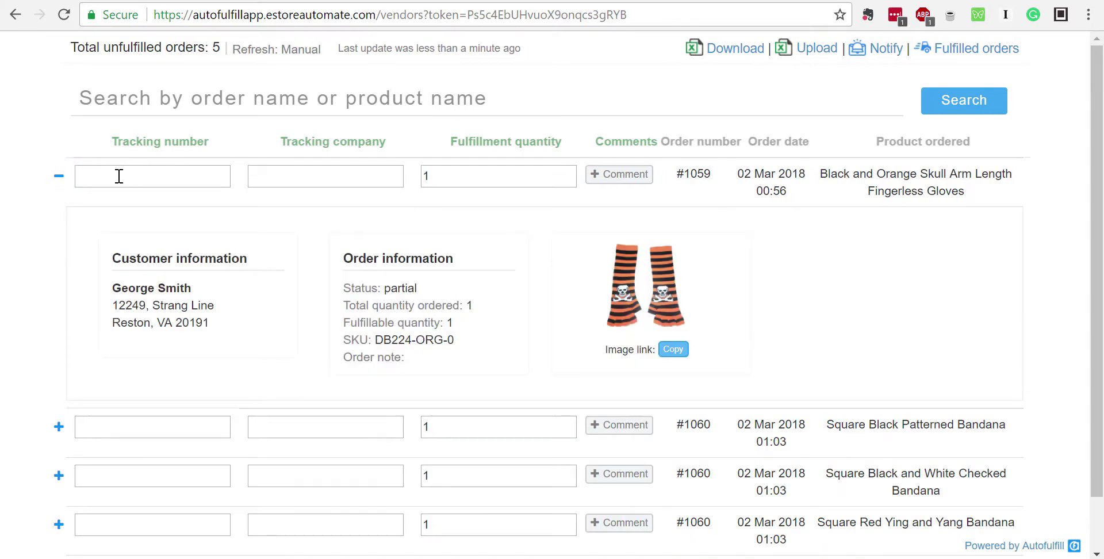
left_click(59, 180)
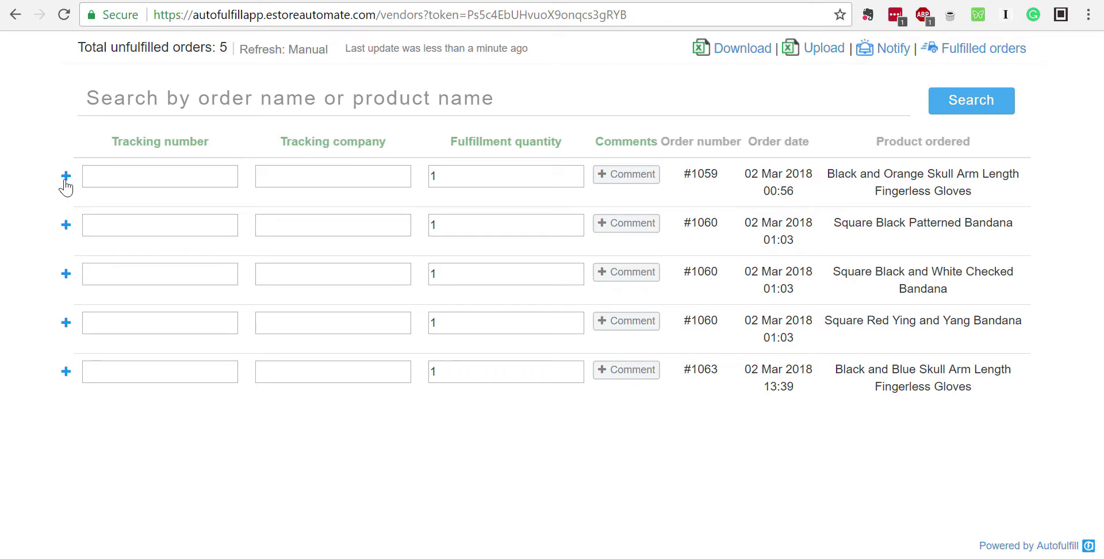
left_click(66, 181)
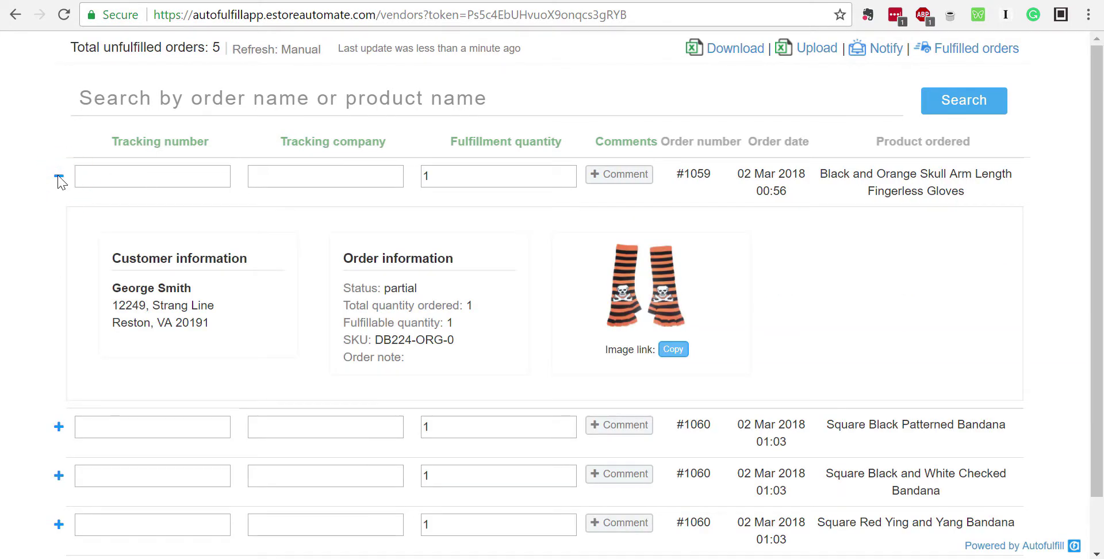
left_click(60, 179)
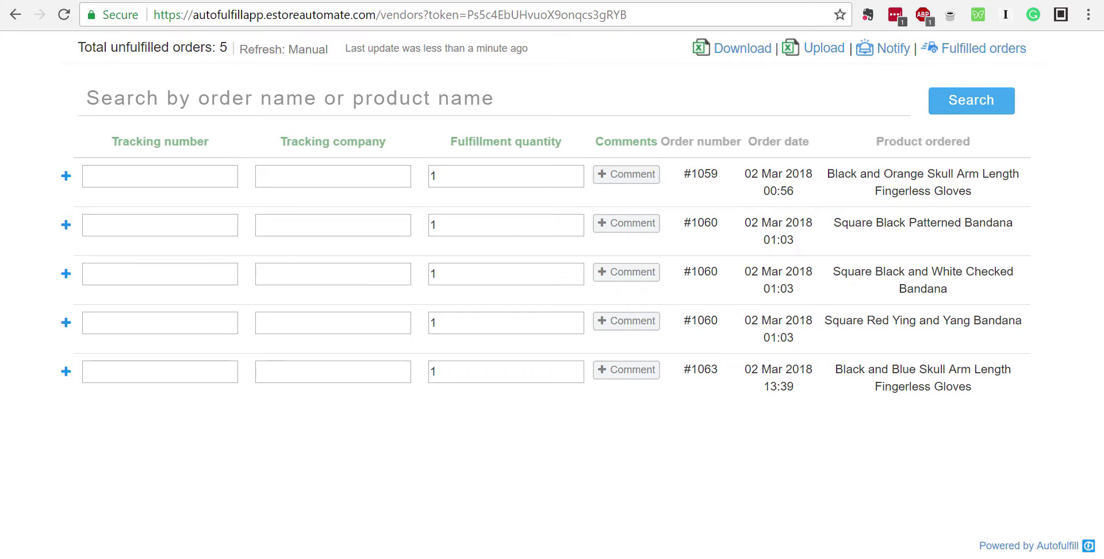
left_click(742, 47)
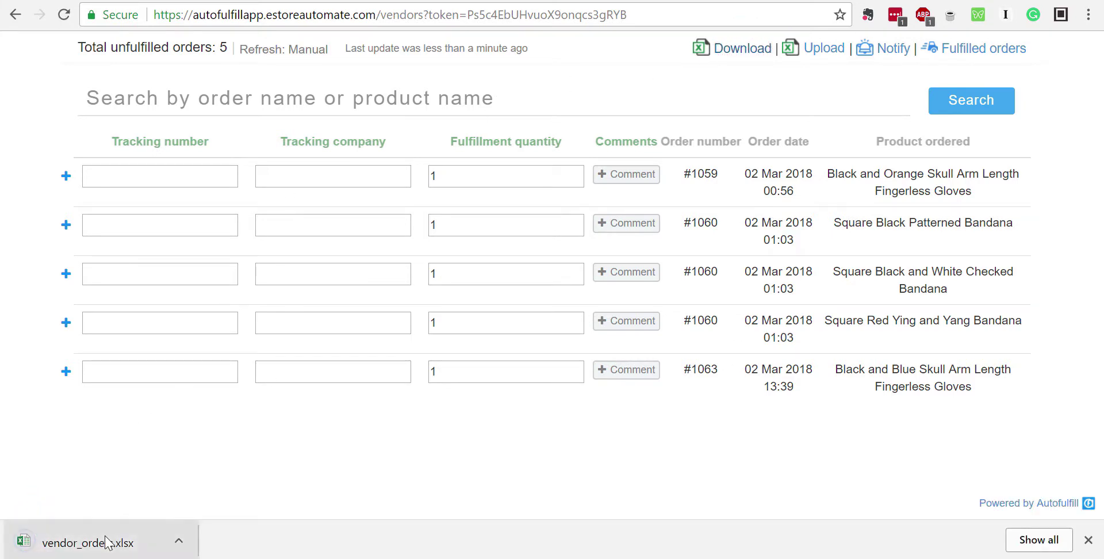
Open vendor_orders.xlsx in Excel with editing enabled, locating the #1059, #1060 and #1063 lines
left_click(78, 537)
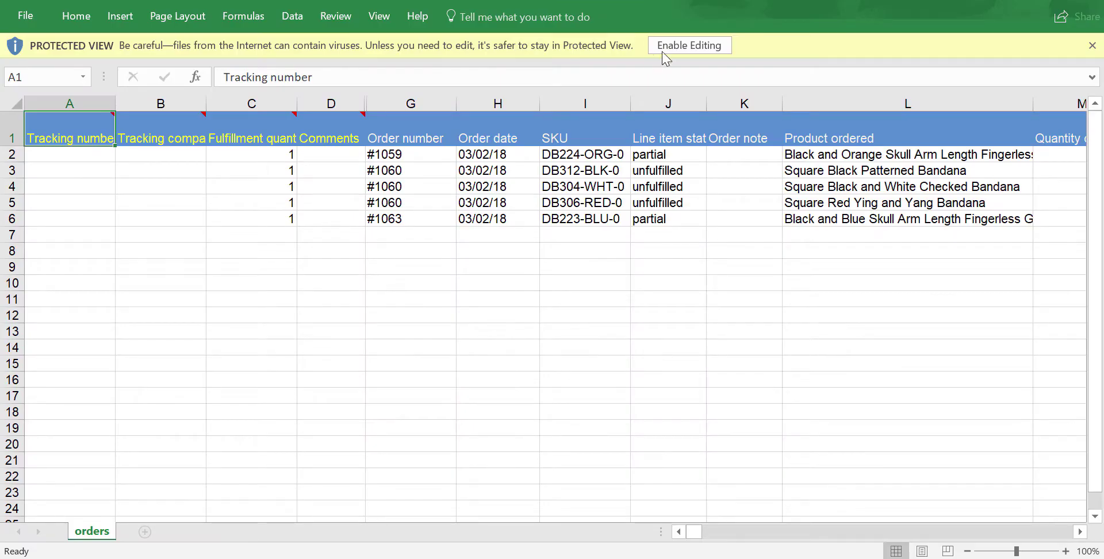
left_click(669, 46)
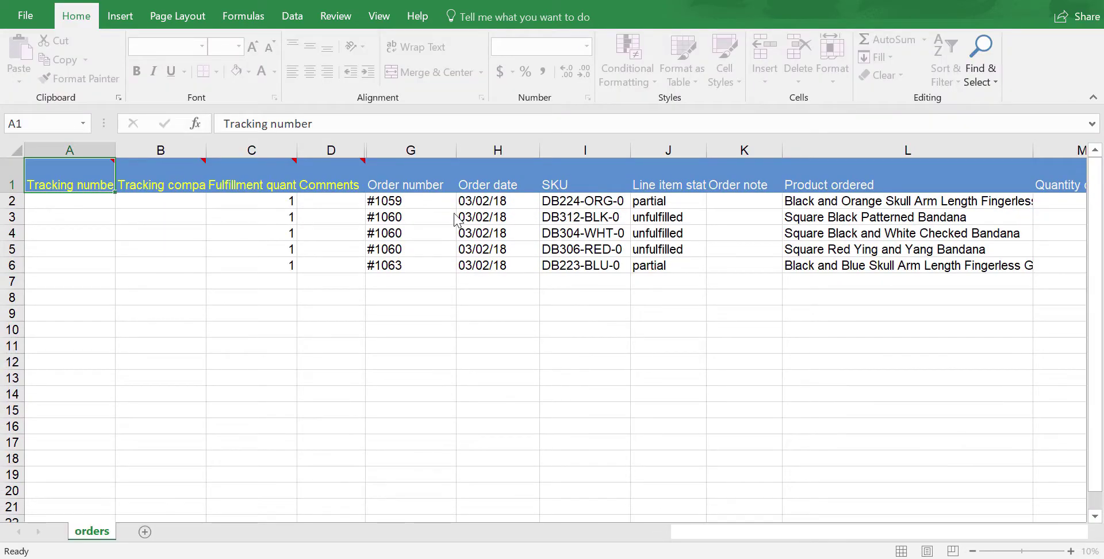
left_click(402, 205)
left_click_drag(410, 219, 417, 250)
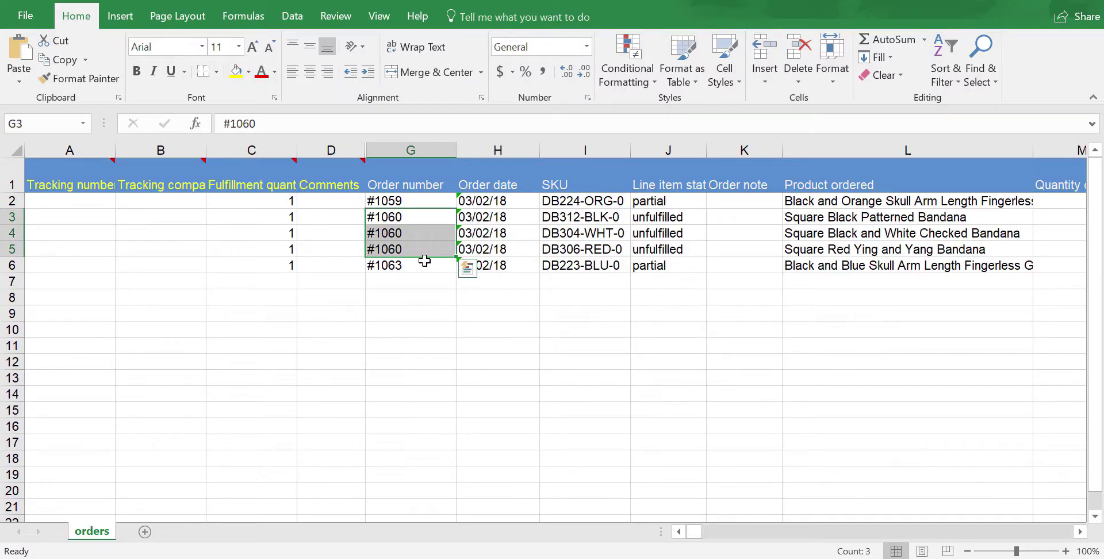
left_click(424, 262)
Review the sheet's columns from Order number to Product image link, ending on #1059's tracking cell
key("ctrl+Up")
key("Down")
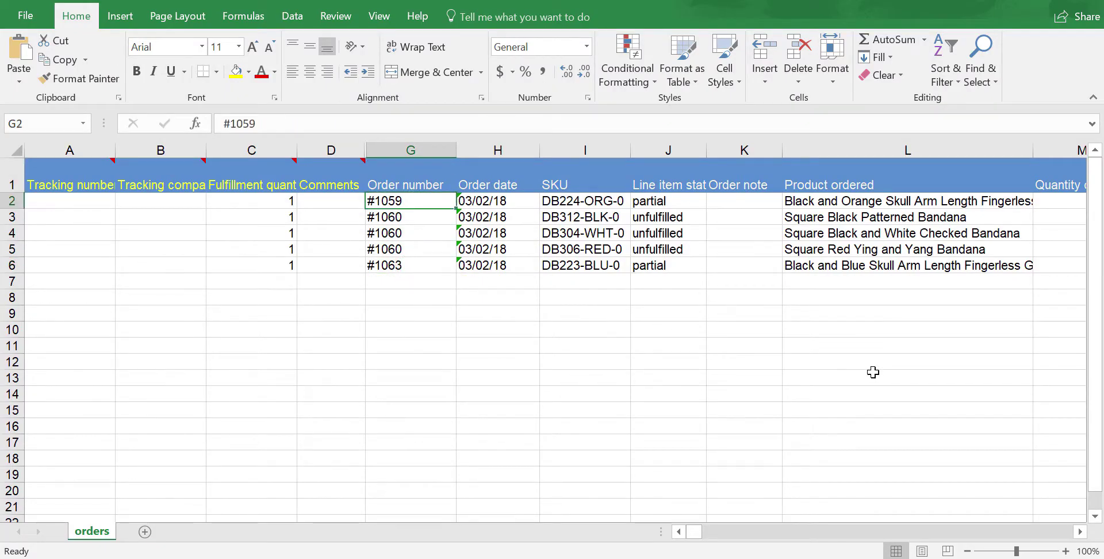
key("Right")
key("Right")
key("Right")
key("Right")
key("Right")
key("Up")
key("ctrl+Right")
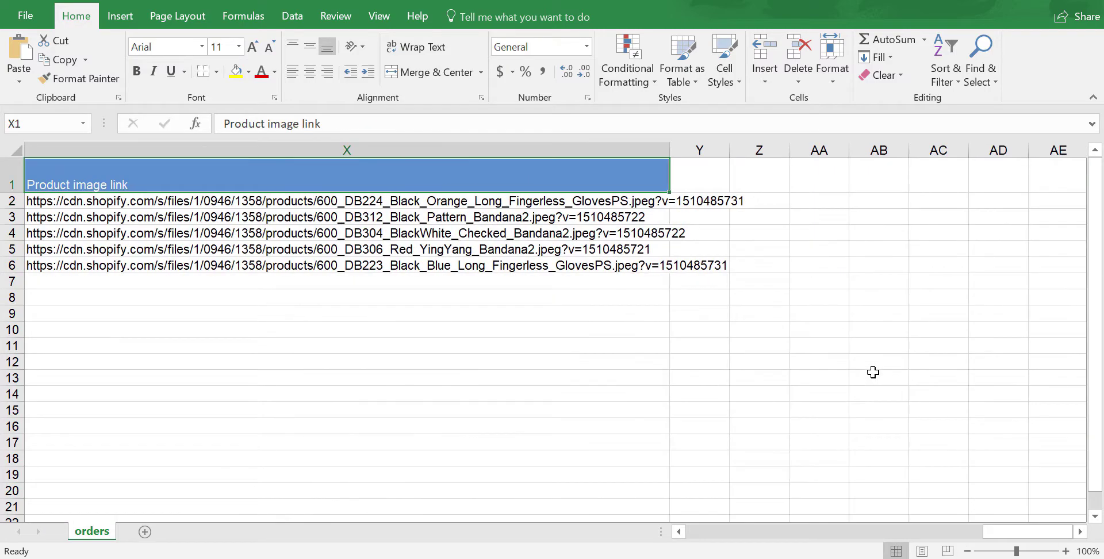
key("ctrl+Left")
key("Right")
key("Right")
key("Down")
key("Right")
key("Up")
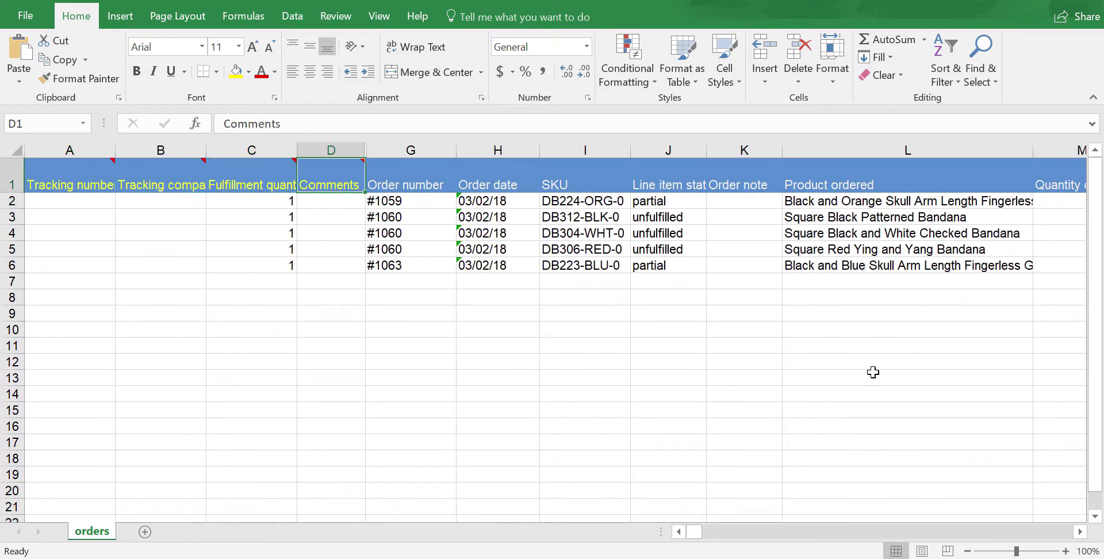
key("ctrl+Right")
key("Down")
key("Left")
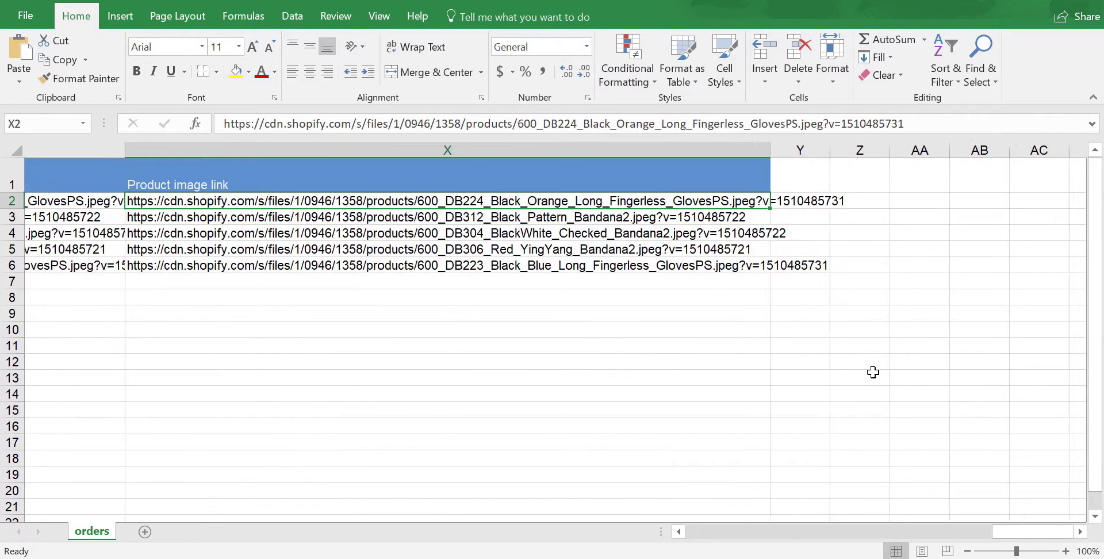
key("Left")
key("Left")
key("Left")
key("Right")
key("Right")
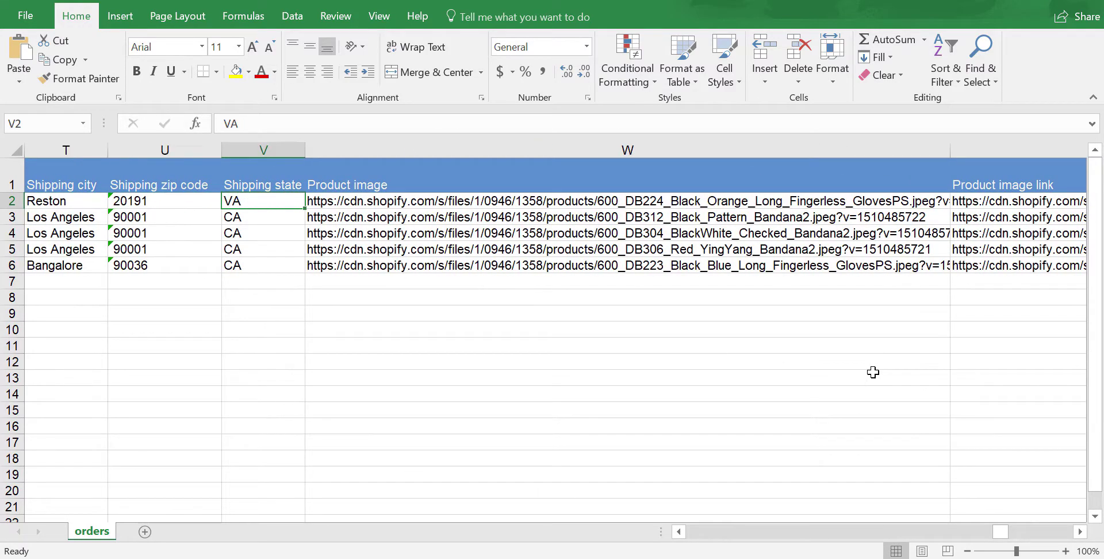
key("Left")
key("Left")
key("Left")
key("Left")
key("Left")
key("Left")
key("Left")
key("Left")
key("Left")
key("Left")
key("Left")
key("Left")
key("Left")
key("Left")
key("Left")
key("Left")
key("Left")
key("Left")
key("Left")
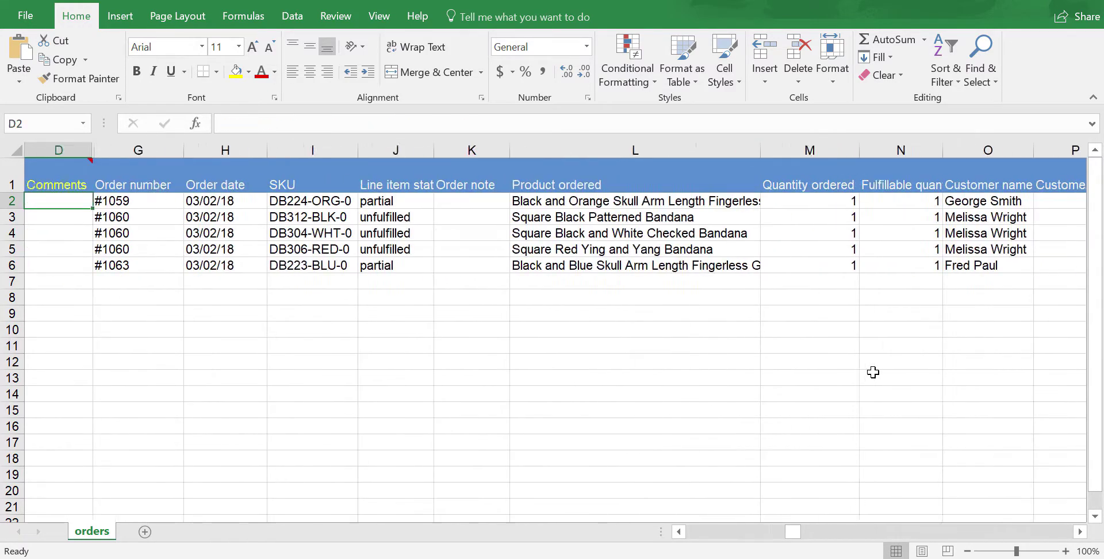
key("Up")
key("Down")
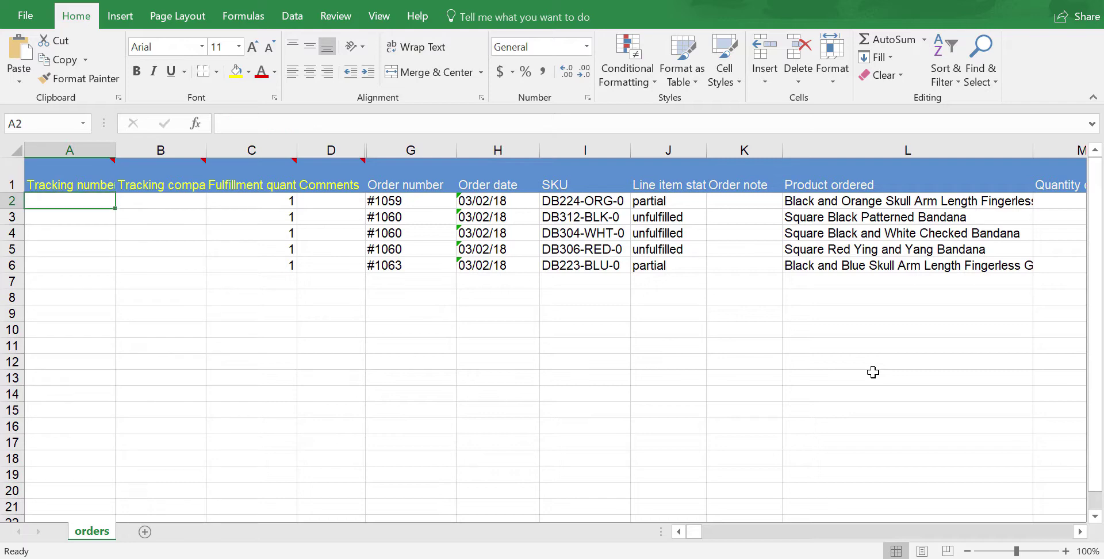
key("Down")
key("Up")
key("Up")
key("Down")
Enter tracking numbers abc, def and ghi for the #1059 and first two #1060 rows
type("abc")
key("Return")
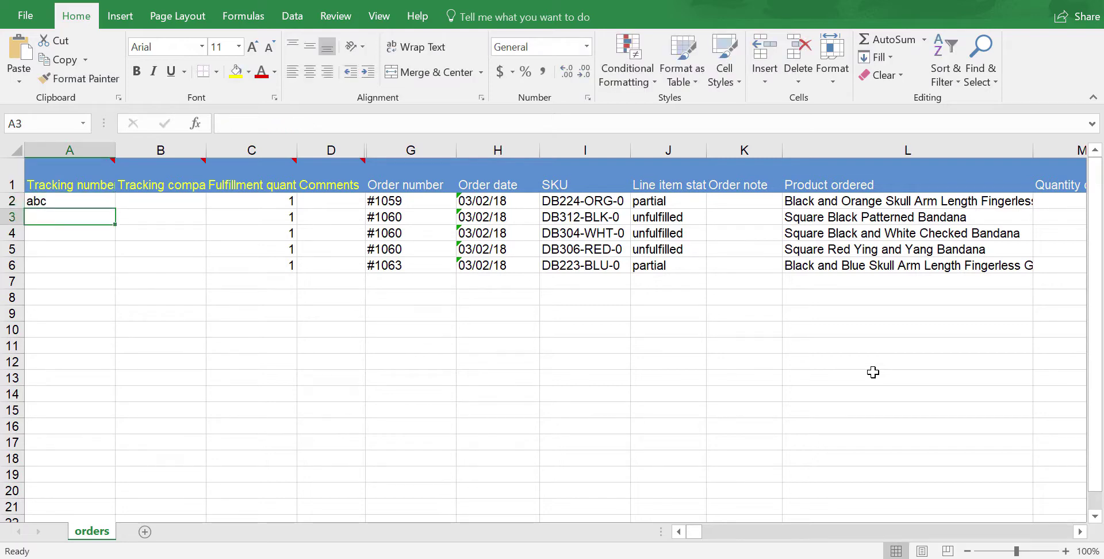
type("def")
key("Return")
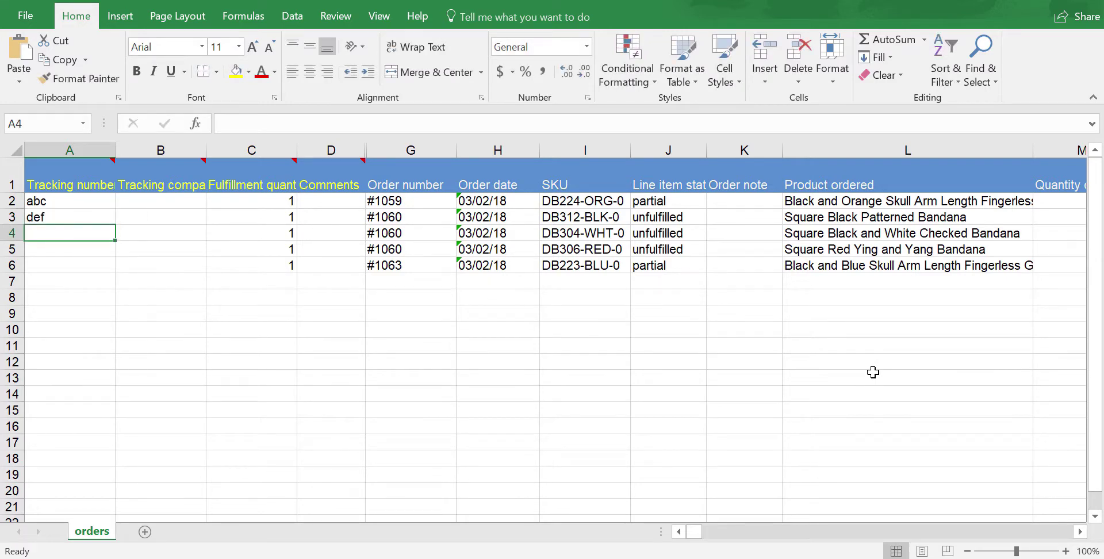
type("ghi")
Fill the Tracking company column with UPS, UPS and Fedex for those three rows
key("Tab")
key("Up")
key("Up")
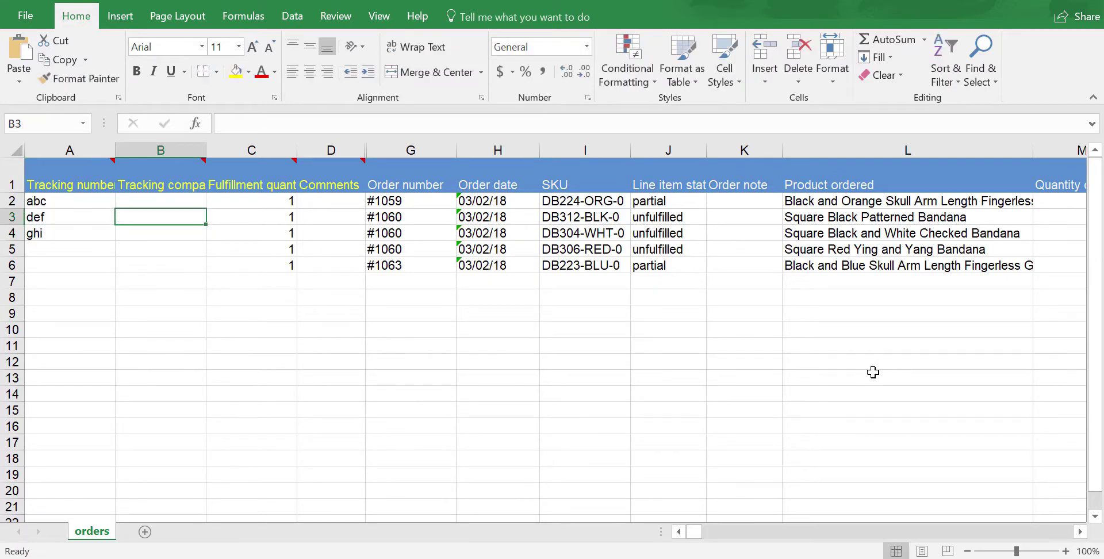
type("UPS")
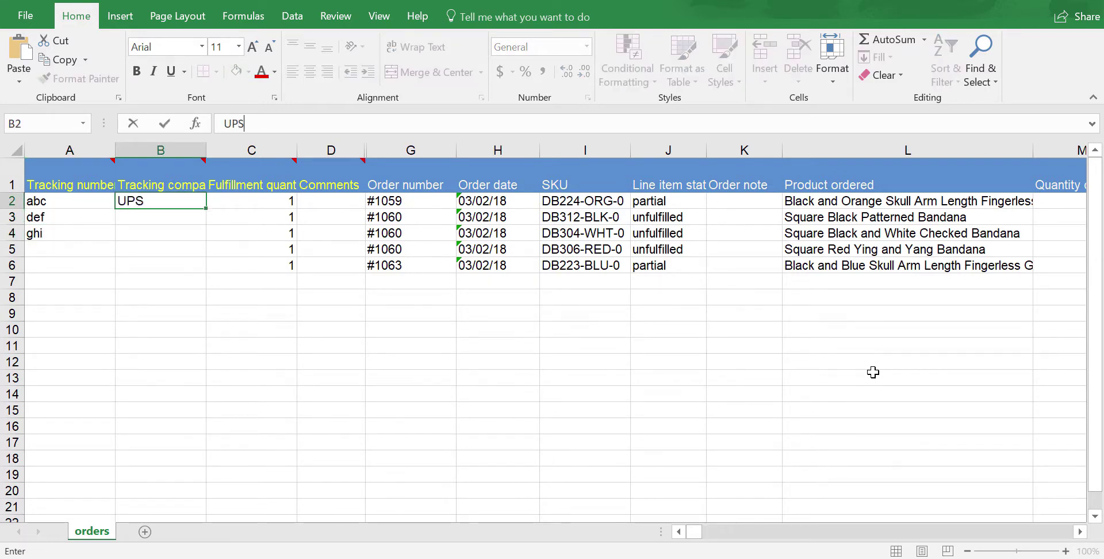
key("Return")
key("Up")
key("ctrl+c")
key("Down")
key("ctrl+v")
key("Down")
type("Fe")
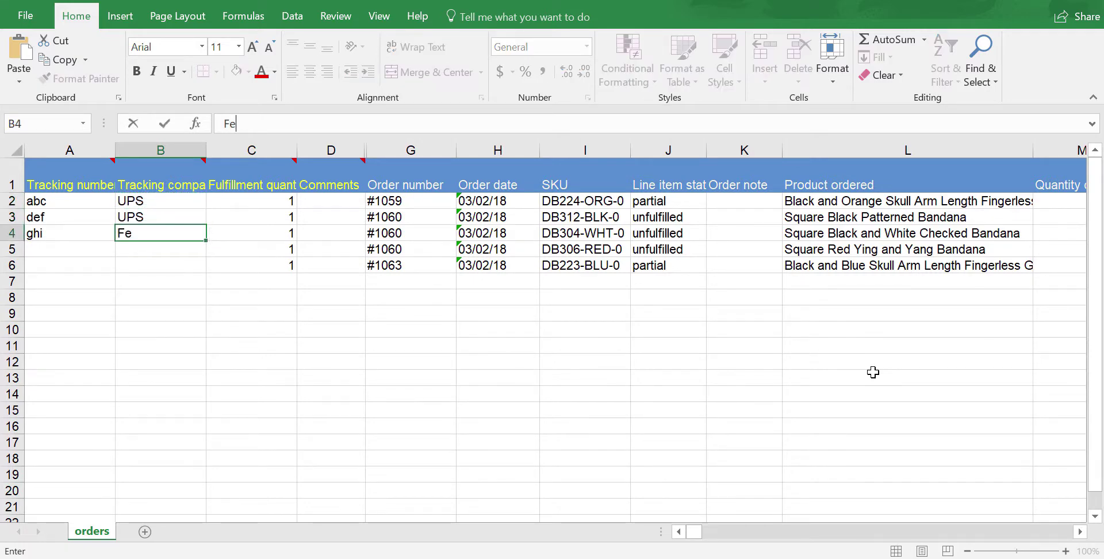
type("dex")
key("Return")
Add carrier China Post with tracking number Jkl on the next row, then save the workbook
type("Ch")
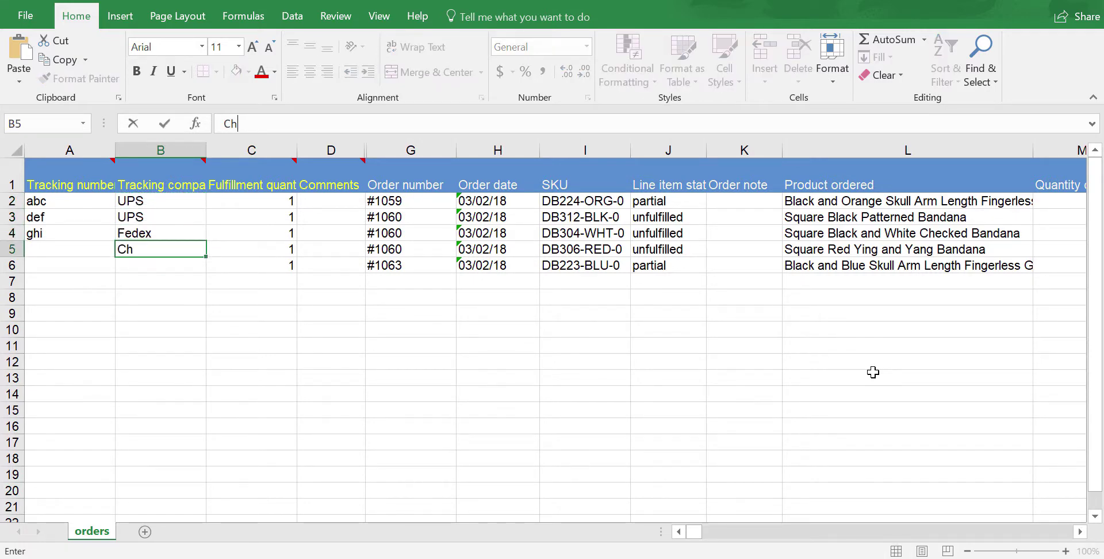
type("ine PO")
type("Post")
key("Left")
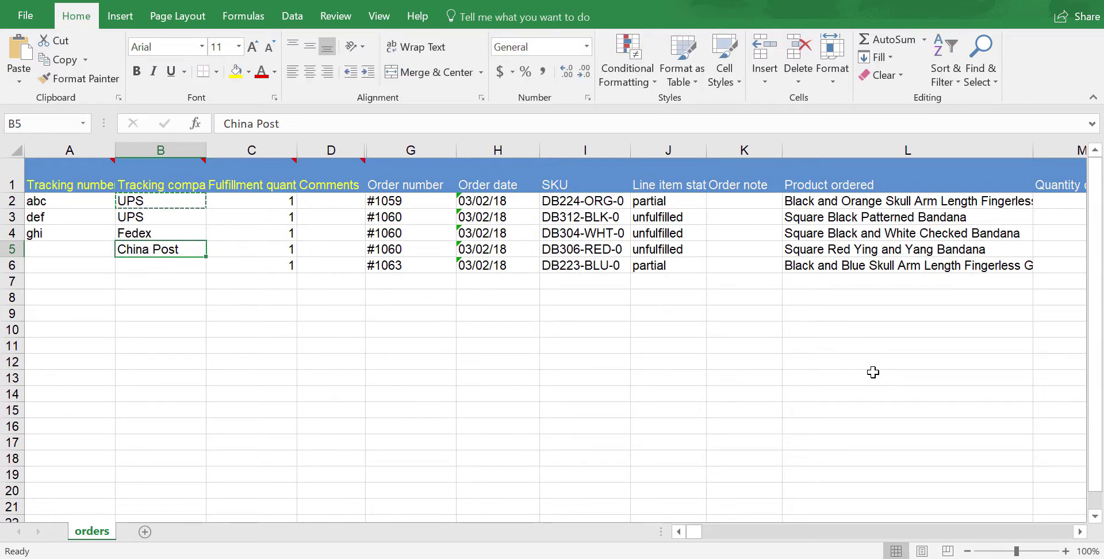
type("J")
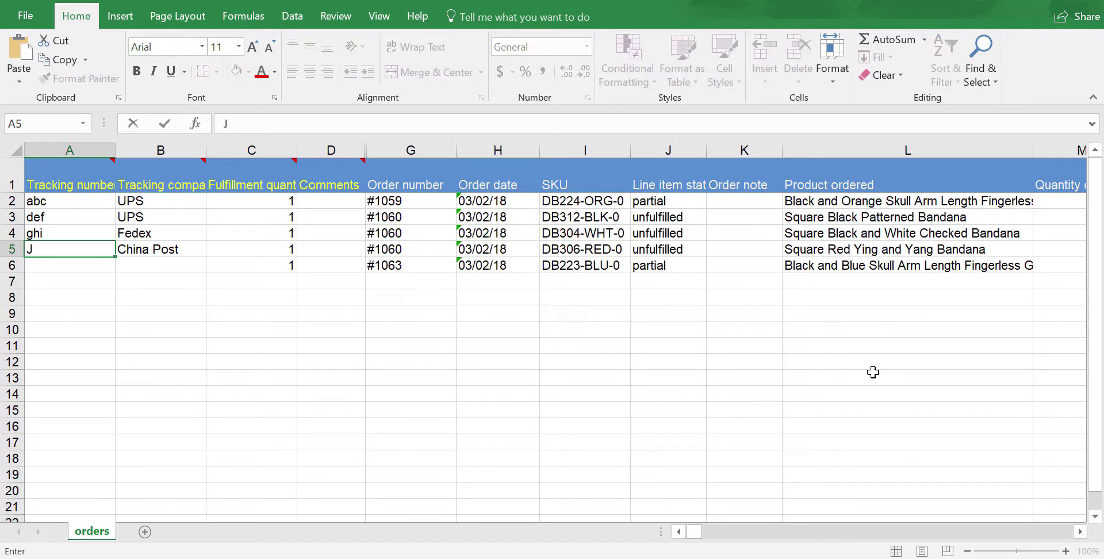
type("kl")
key("Right")
key("Right")
key("Right")
key("Right")
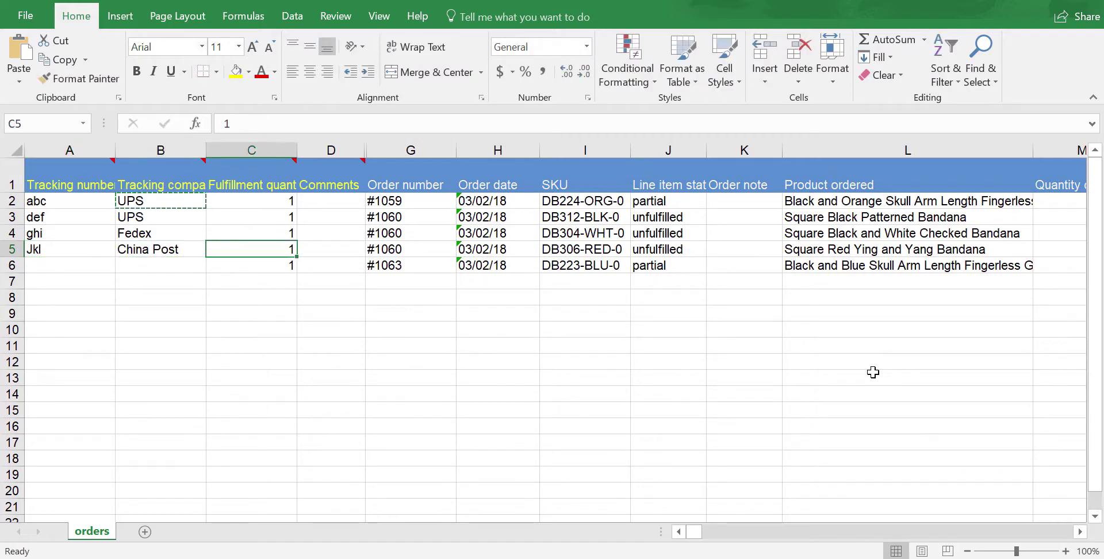
key("Left")
key("Left")
key("Left")
key("Left")
key("Right")
key("Right")
key("Right")
key("Right")
key("Right")
key("Right")
key("Right")
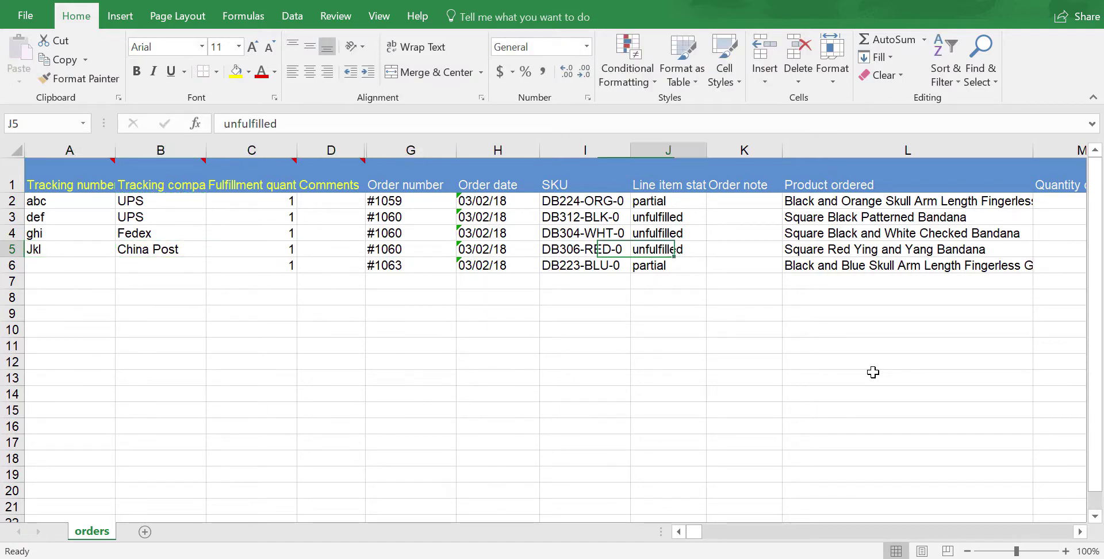
key("Right")
key("Right")
key("ctrl+Right")
key("ctrl+Right")
key("ctrl+Right")
key("ctrl+Right")
key("ctrl+Left")
key("ctrl+Left")
key("ctrl+Left")
key("ctrl+Left")
key("ctrl+Left")
key("ctrl+Left")
key("ctrl+Left")
key("ctrl+Left")
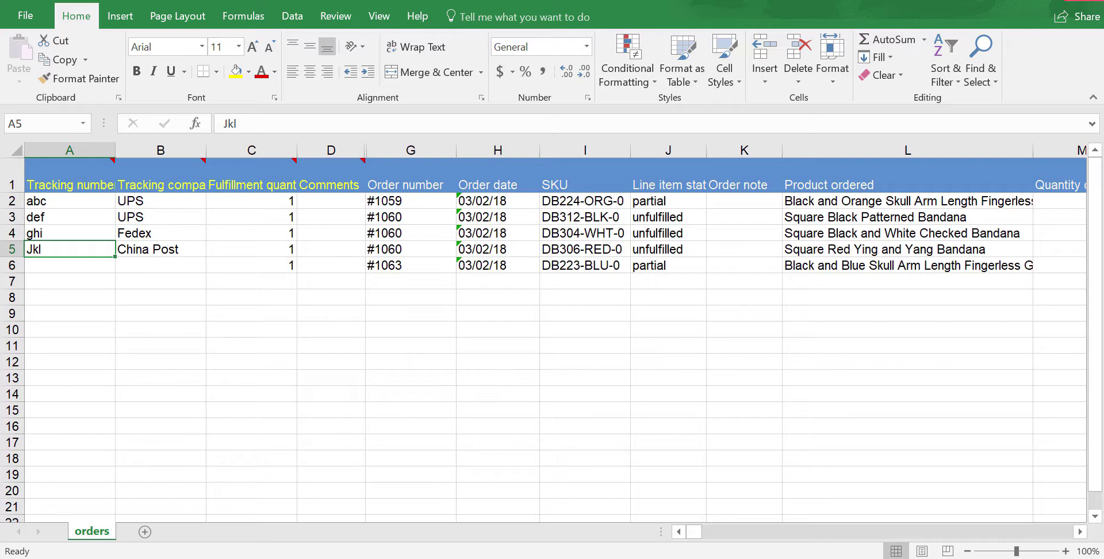
key("ctrl+w")
left_click(480, 296)
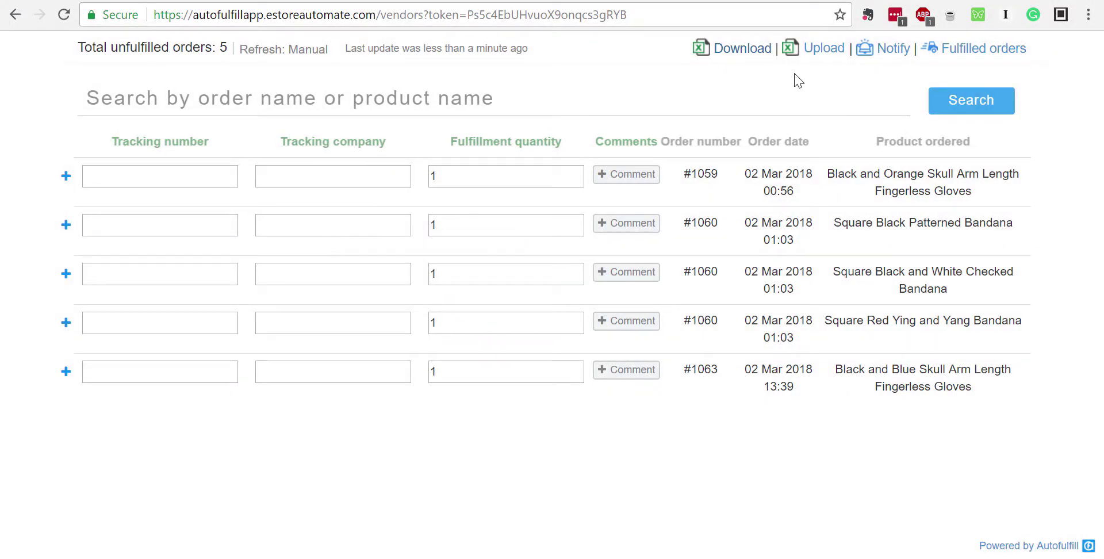
Upload vendor_orders so abc/UPS, def/UPS, ghi/Fedex and Jkl/China Post appear on the vendor page
left_click(816, 53)
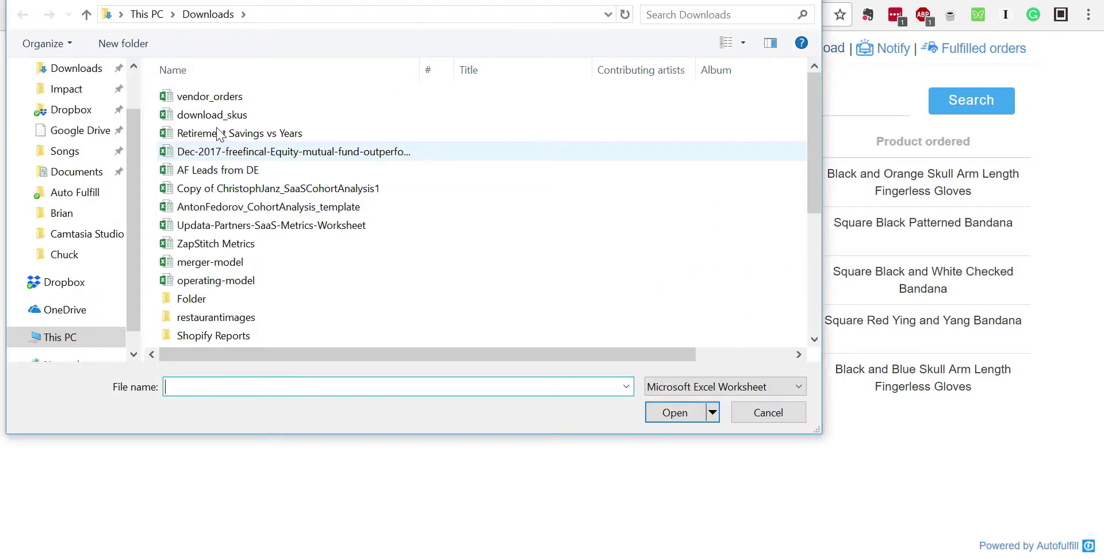
left_click(211, 96)
left_click(675, 412)
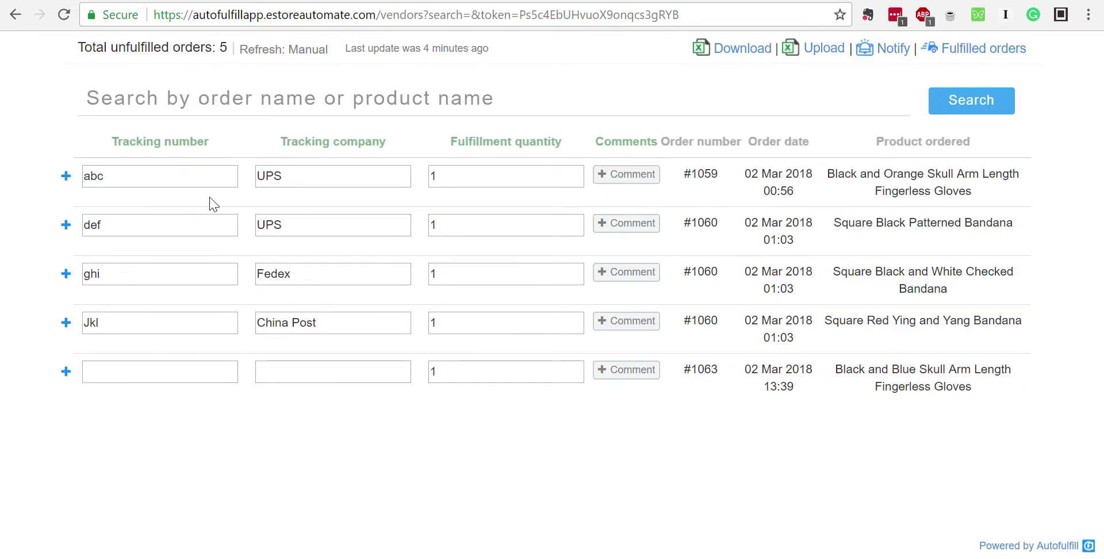
left_click(66, 324)
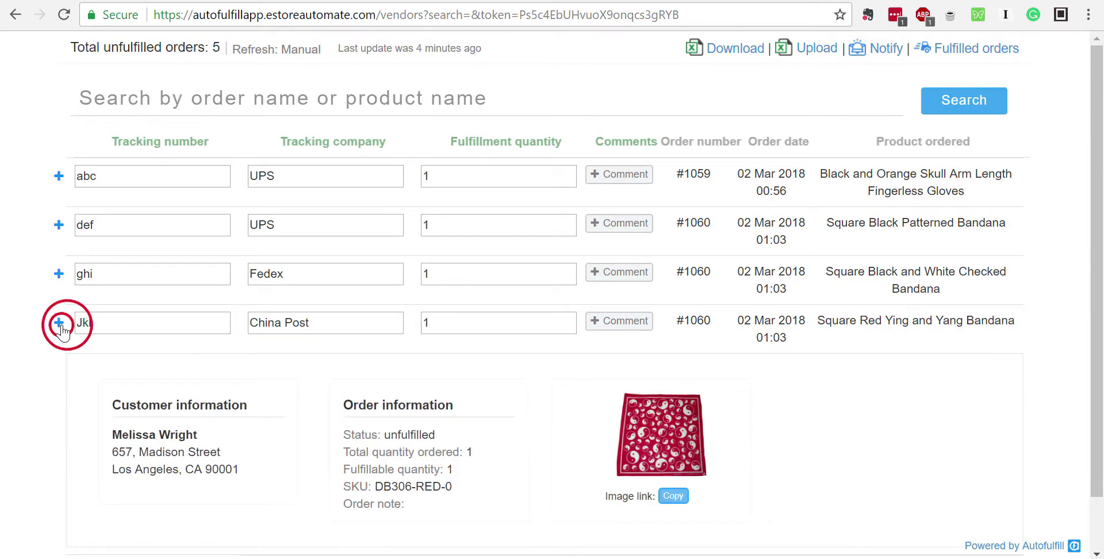
left_click(65, 325)
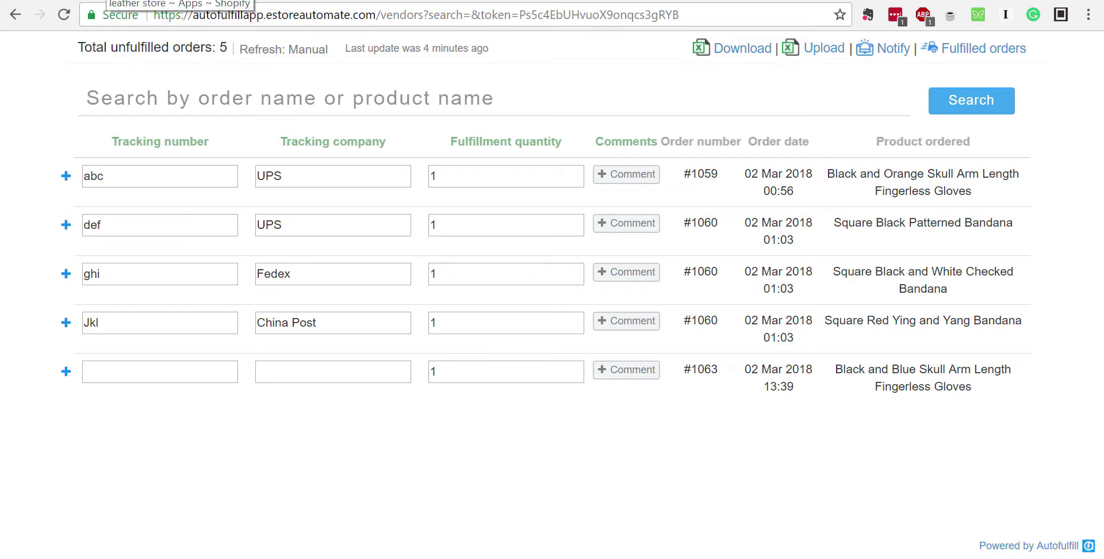
left_click(106, 0)
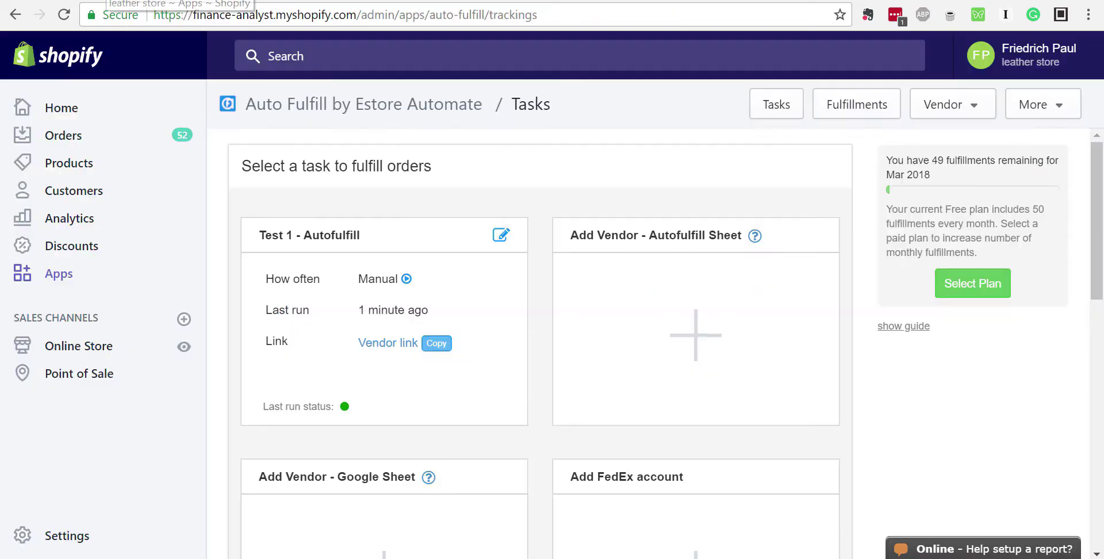
Run the Test 1 task and confirm #1059 and three #1060 items fulfilled, #1063 not
left_click(407, 280)
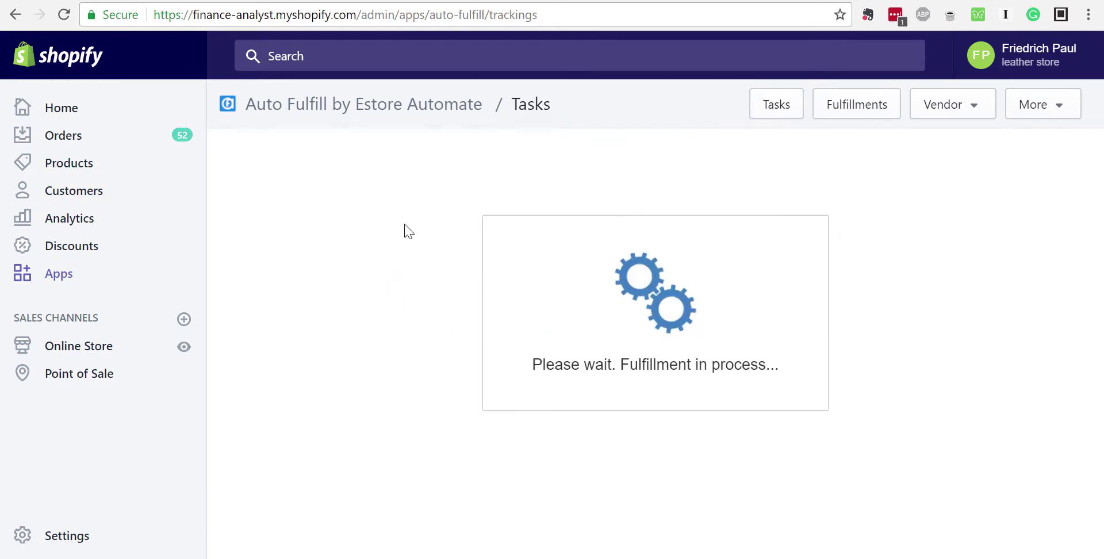
left_click(241, 0)
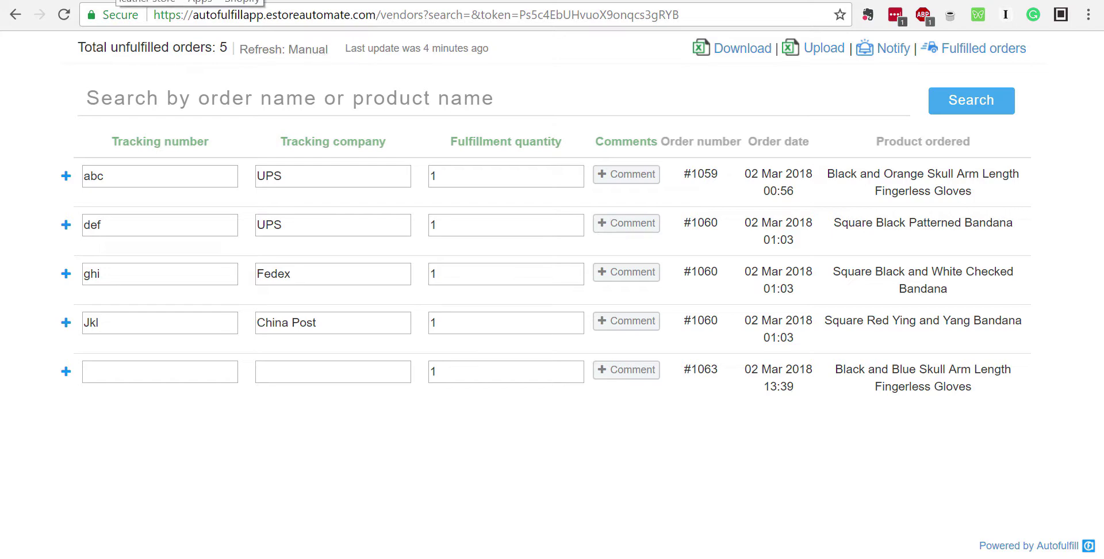
left_click(116, 0)
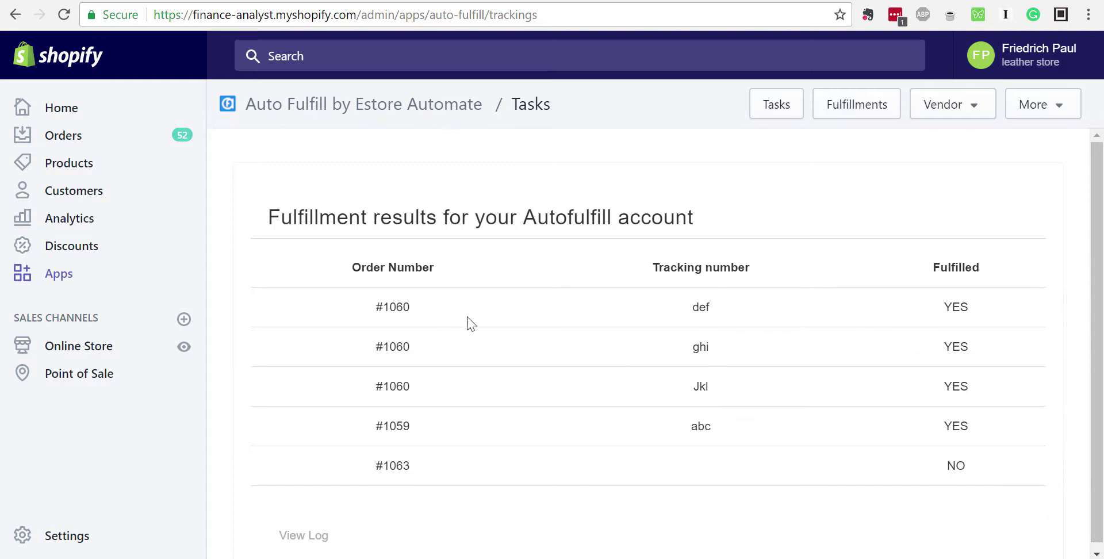
left_click_drag(391, 343, 416, 343)
left_click(416, 342)
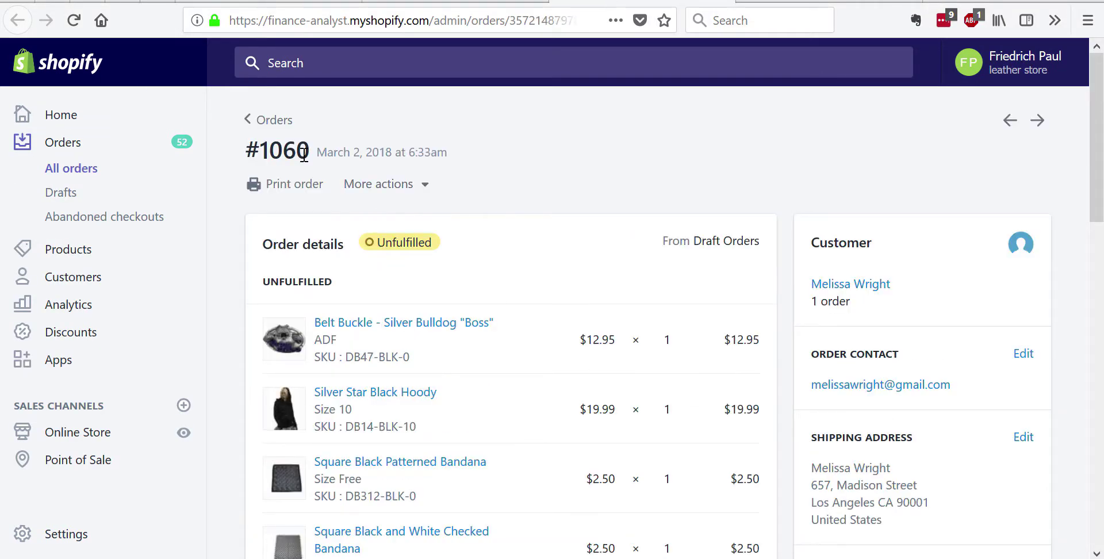
Reload order #1060 and check three bandanas fulfilled, belt buckle and hoody still unfulfilled
scroll(473, 276, "down", 3)
scroll(473, 281, "up", 3)
left_click(73, 21)
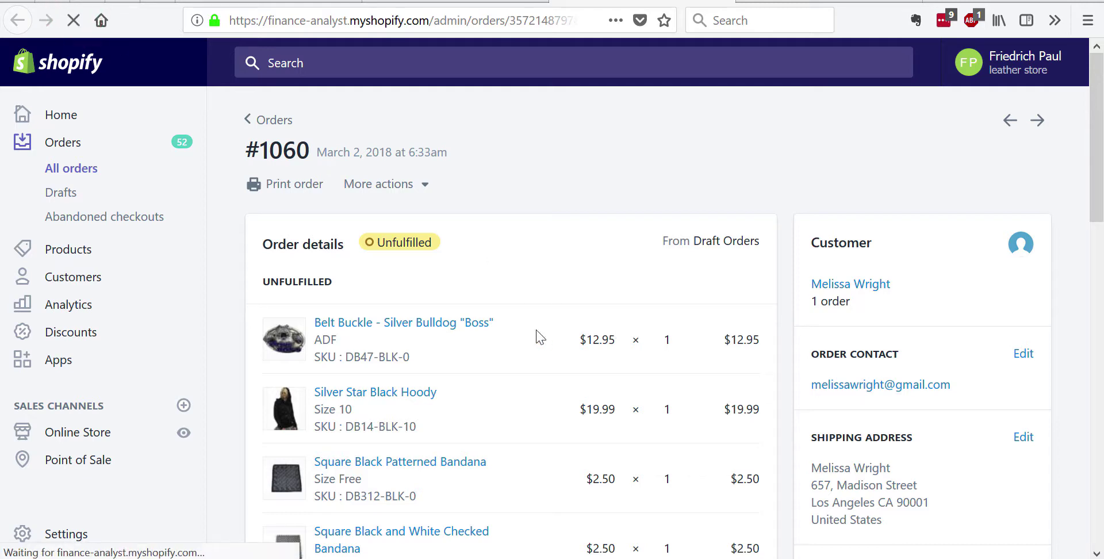
scroll(540, 338, "down", 1)
scroll(540, 338, "down", 4)
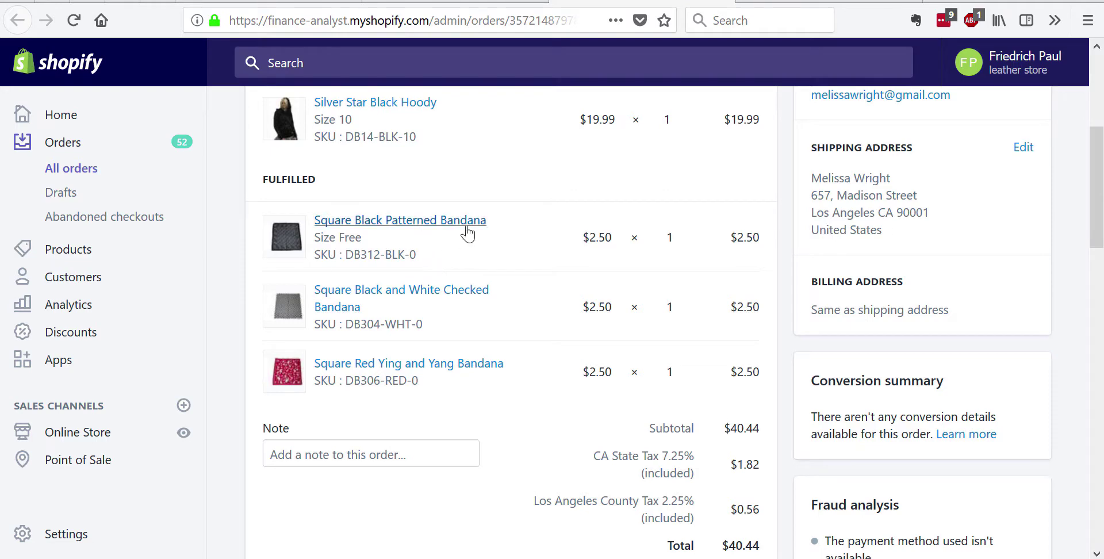
scroll(549, 351, "up", 3)
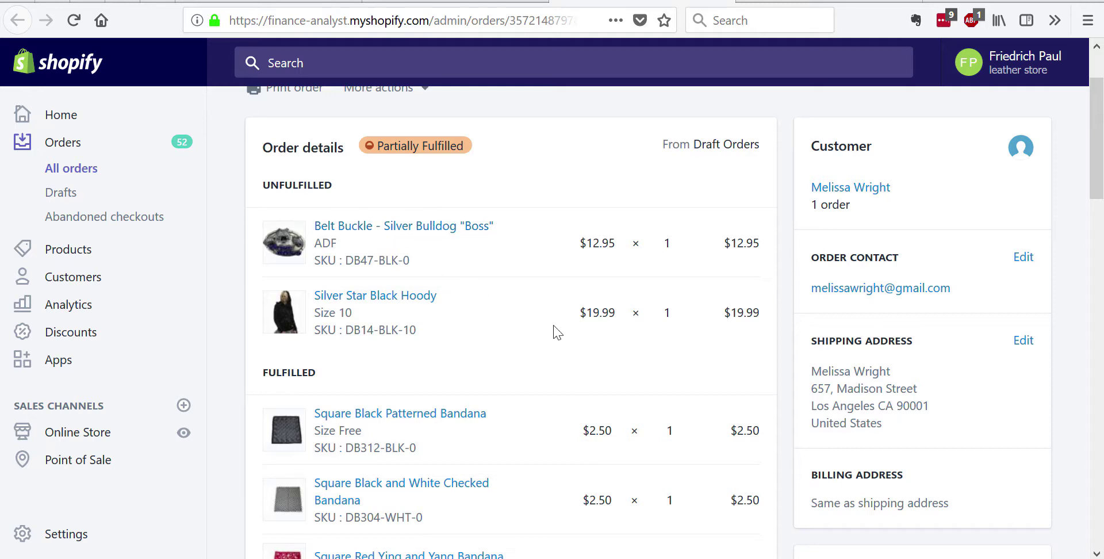
scroll(554, 330, "down", 4)
scroll(555, 330, "up", 3)
scroll(414, 217, "up", 2)
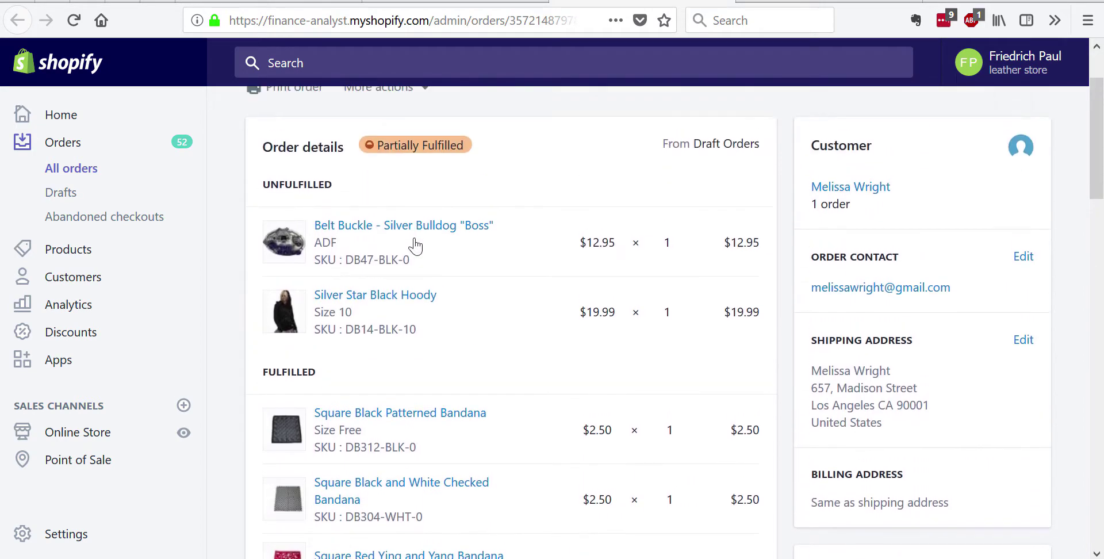
scroll(493, 316, "down", 3)
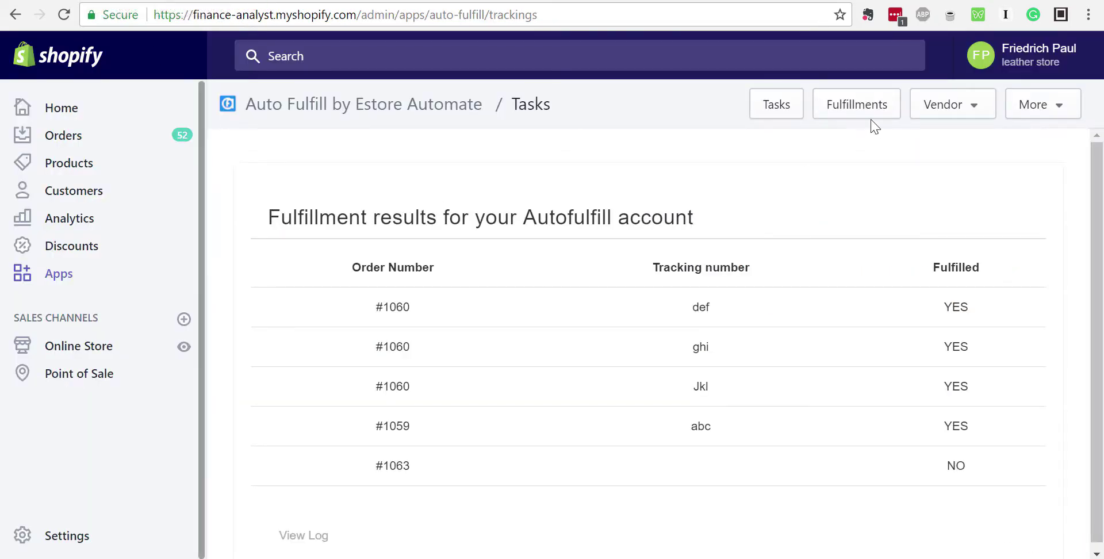
Return to the Tasks list and point out the Manual schedule of Test 1 - Autofulfill
left_click(780, 106)
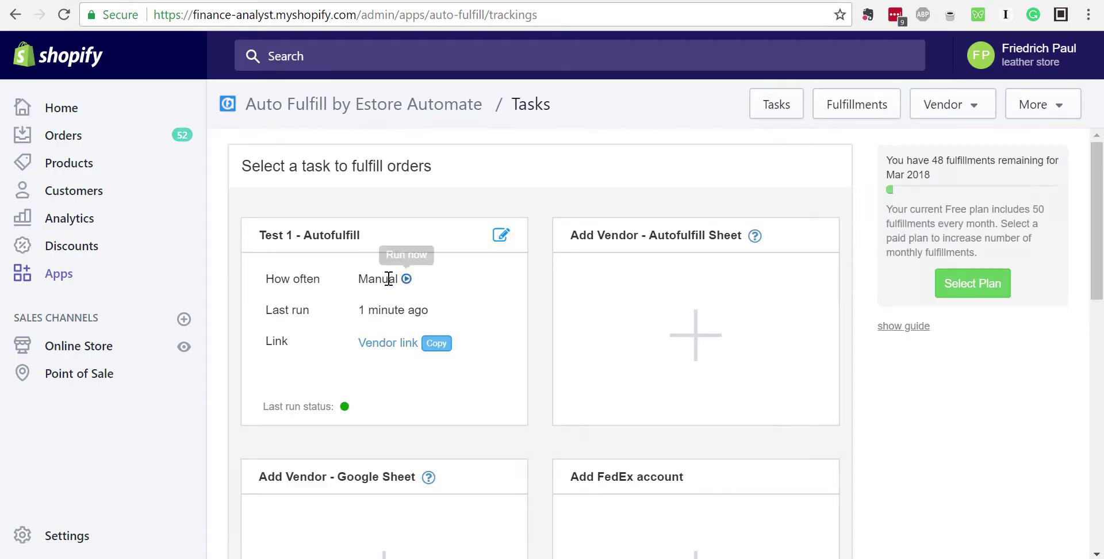
left_click(372, 279)
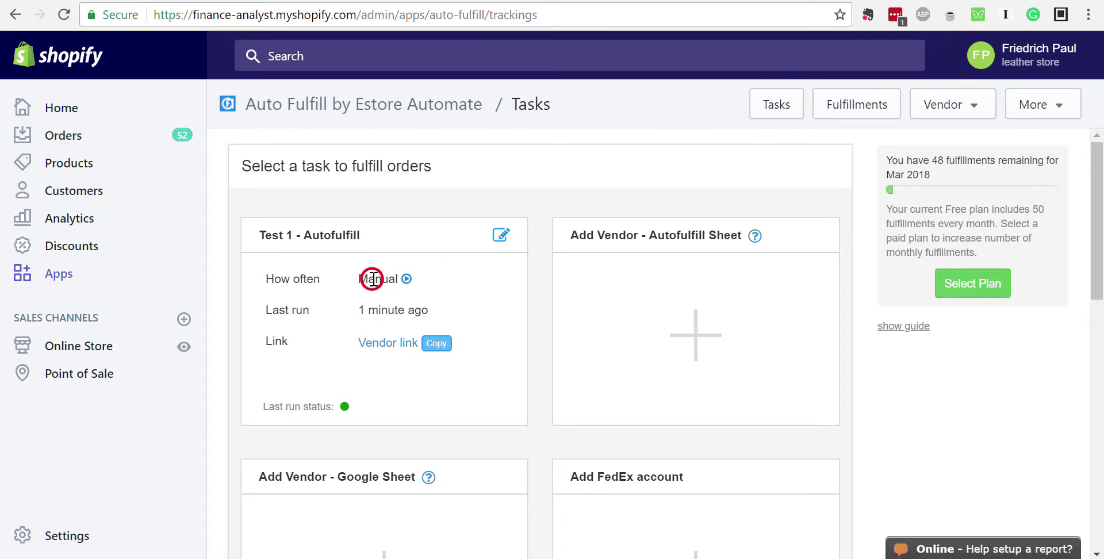
double_click(373, 279)
left_click(384, 279)
left_click(384, 279)
left_click(384, 279)
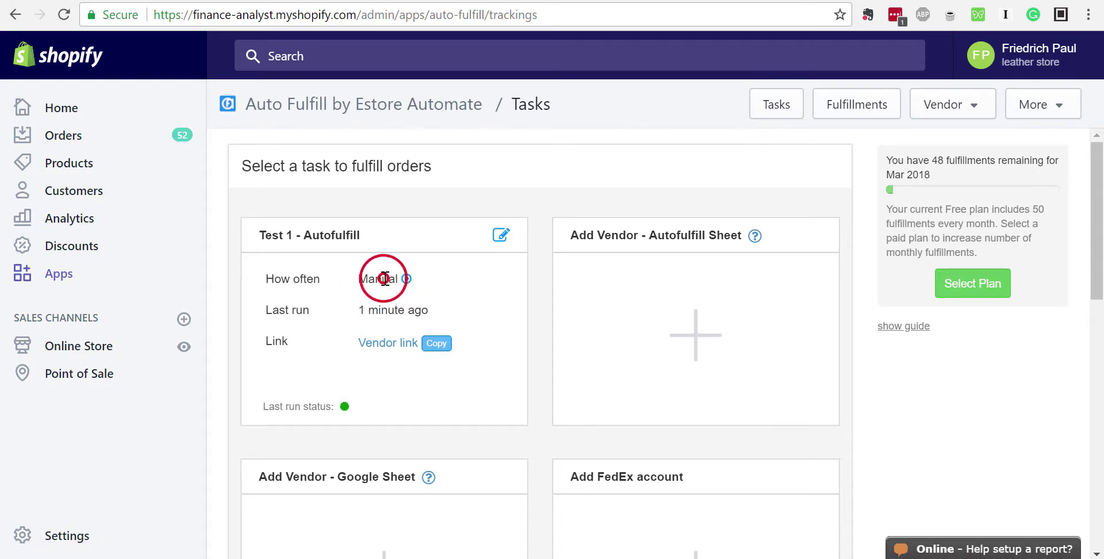
left_click(368, 280)
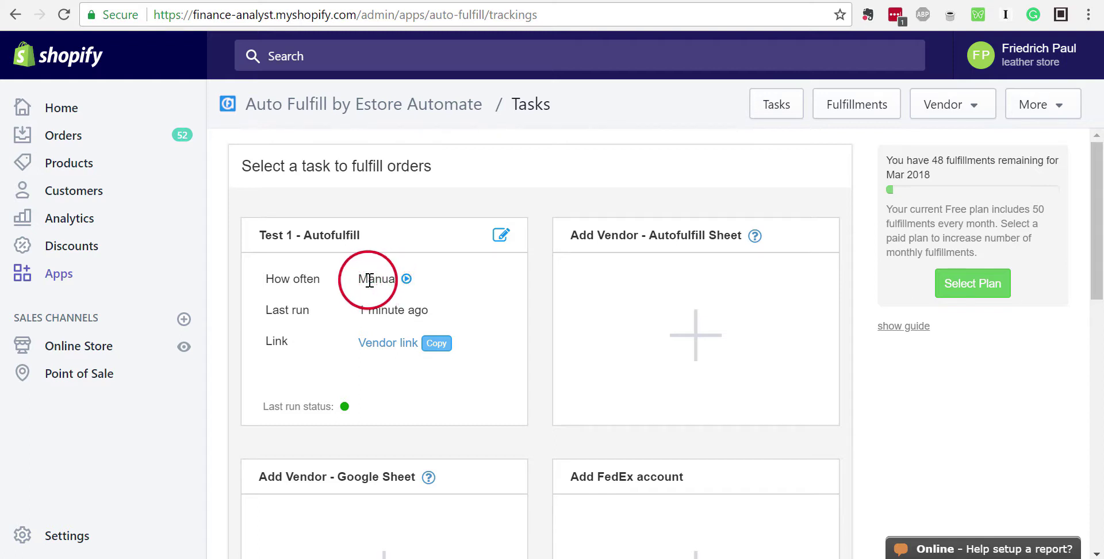
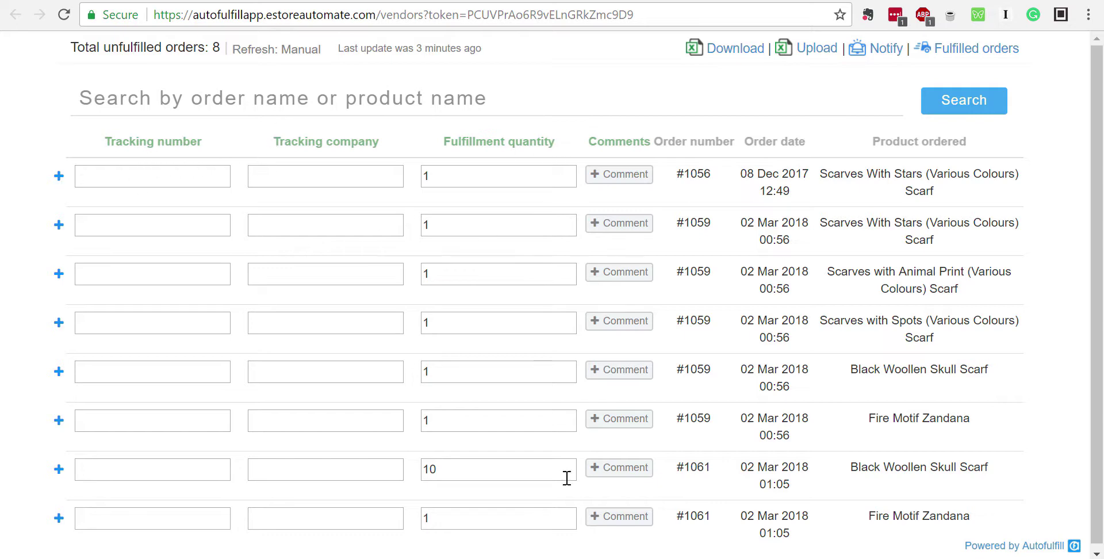
Save the comment 'Out of stock. Will ship in March' on order #1056
left_click(616, 177)
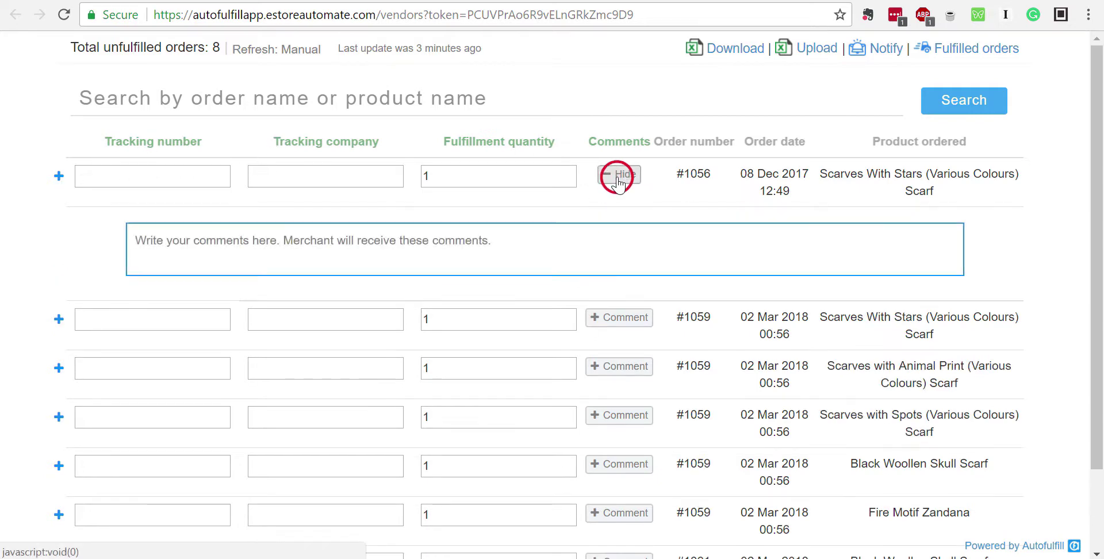
left_click(519, 239)
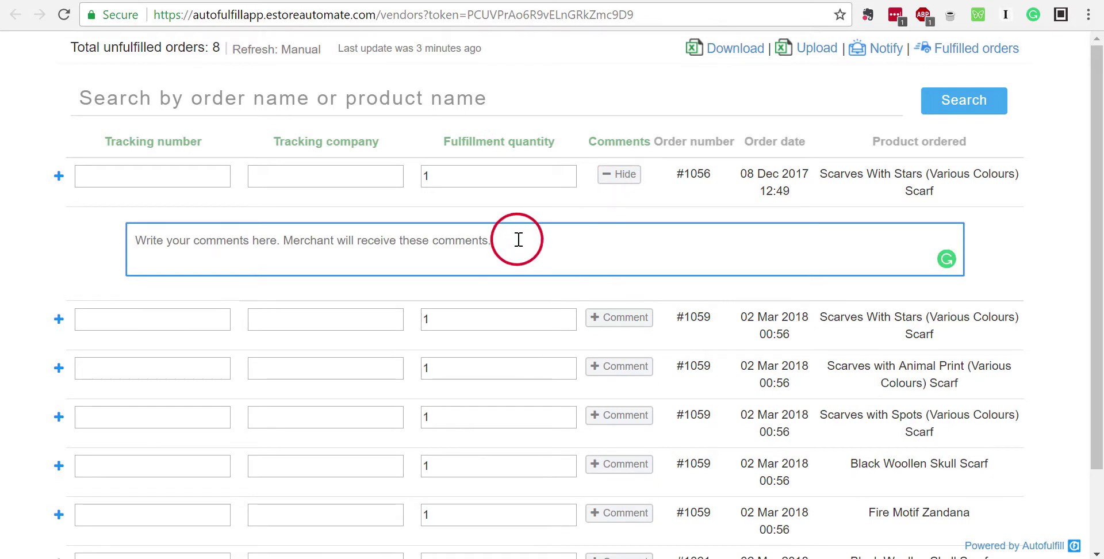
type("Out of")
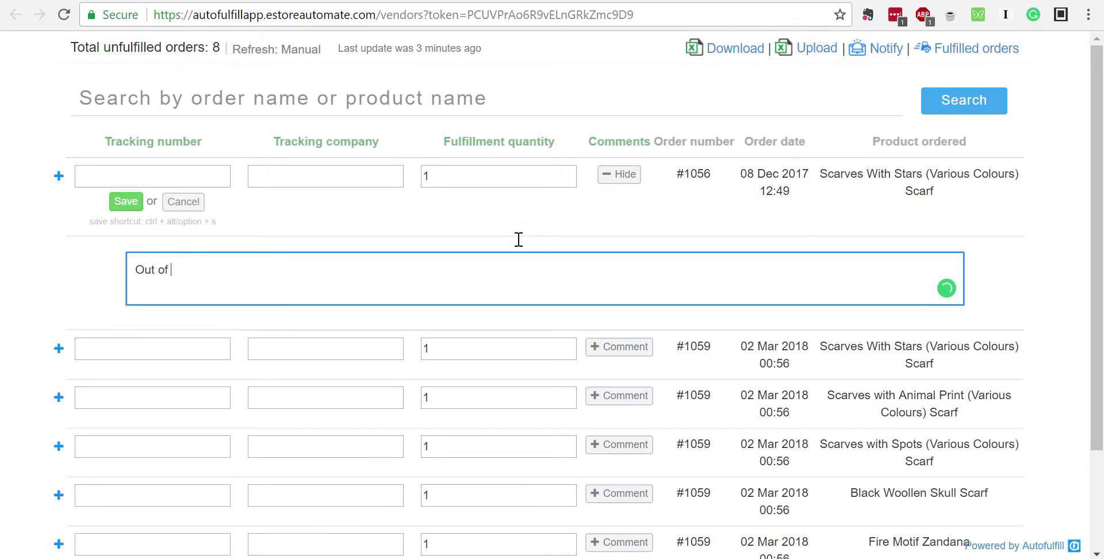
type(" stocl.")
key("BackSpace")
key("BackSpace")
key("BackSpace")
type("k. Will ship oin M")
key("BackSpace")
key("BackSpace")
key("BackSpace")
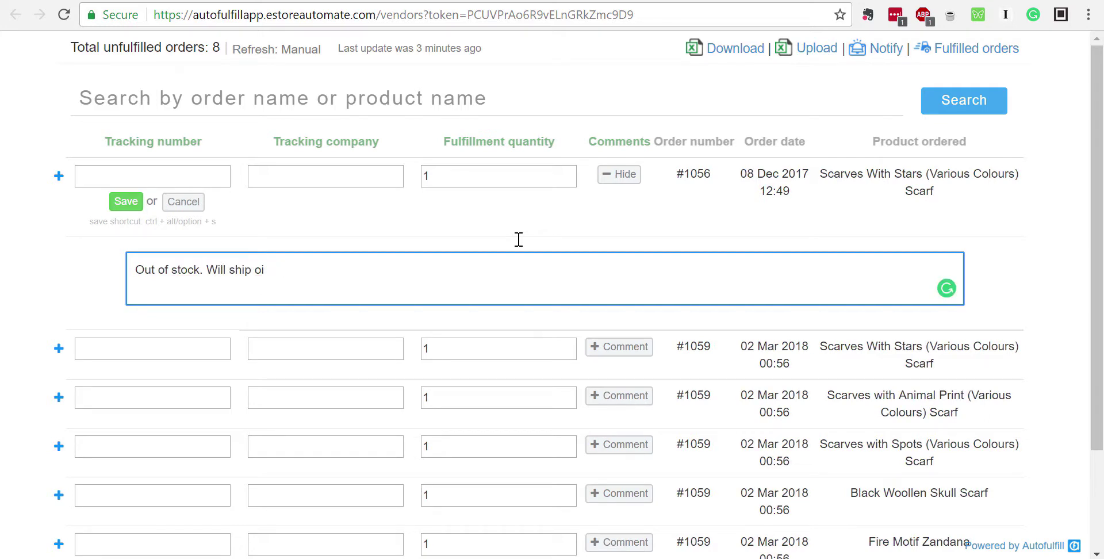
type("arch 10.")
left_click(124, 207)
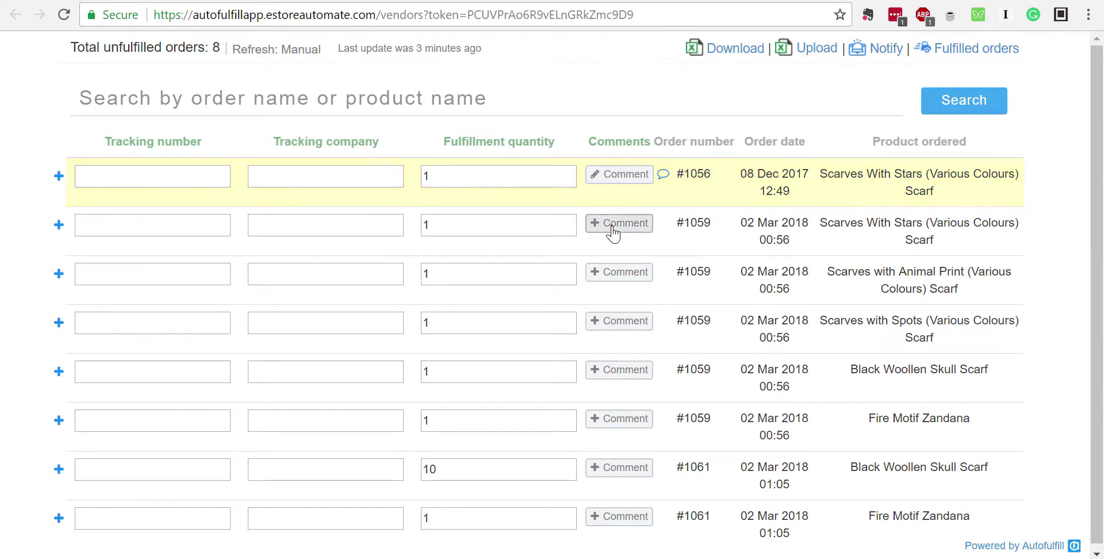
Save a carrier-holiday shipping comment on the #1059 Scarves With Stars row
left_click(613, 225)
left_click(387, 299)
type("Sh")
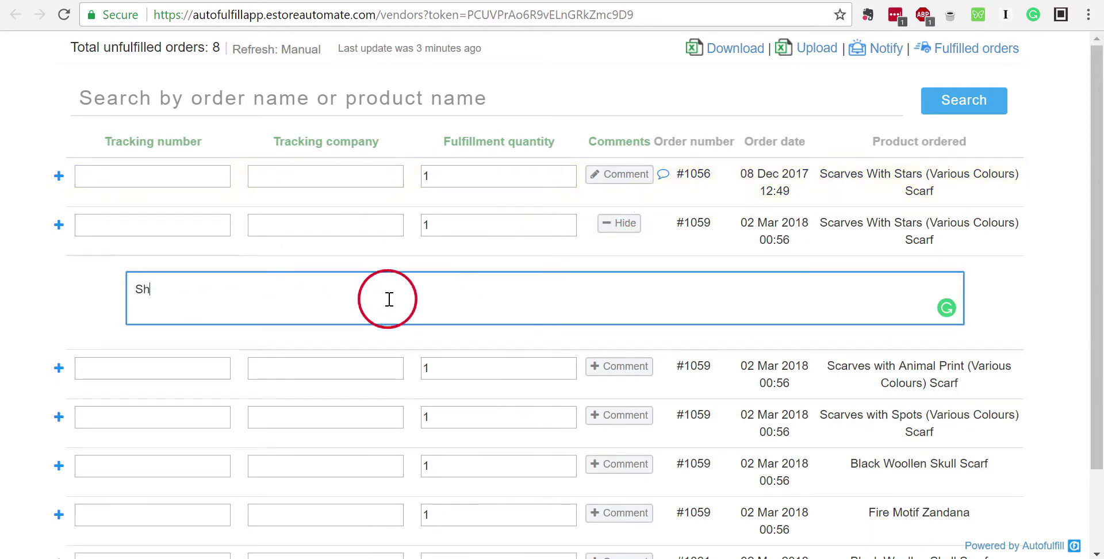
type("ipping Carrier Hol")
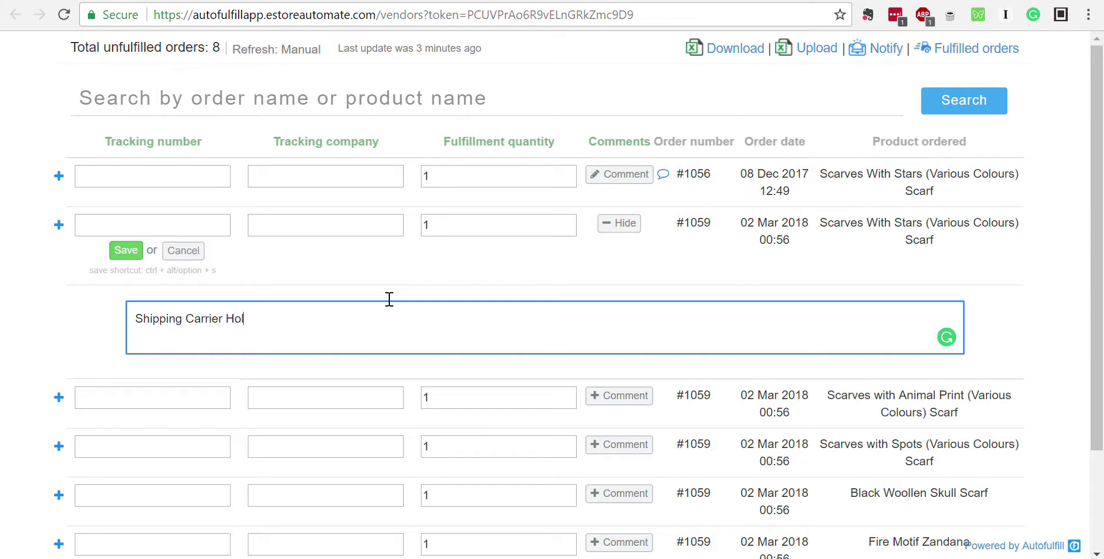
type("Will ship tomorrow.")
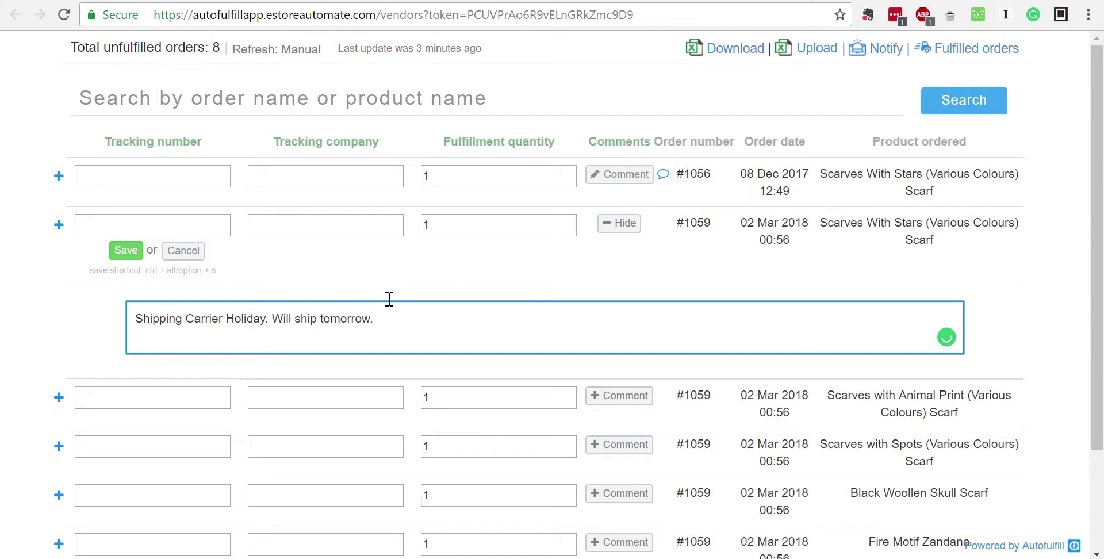
left_click(119, 249)
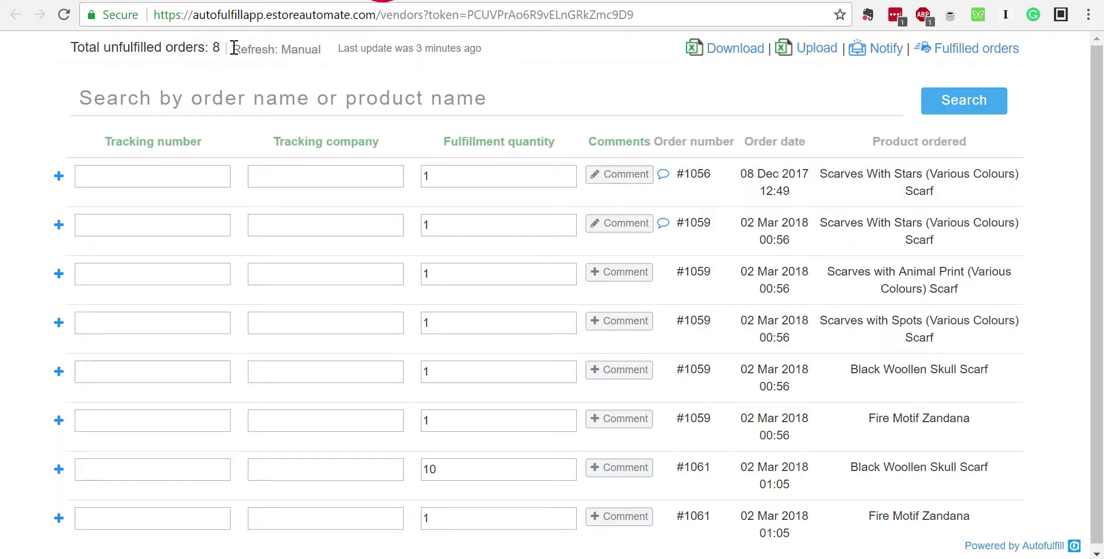
Run the Scarfs and Zandana Vendor task now, noting its Refresh: Manual status
mouse_move(234, 47)
left_mouse_down()
mouse_move(335, 58)
mouse_move(230, 49)
left_mouse_up()
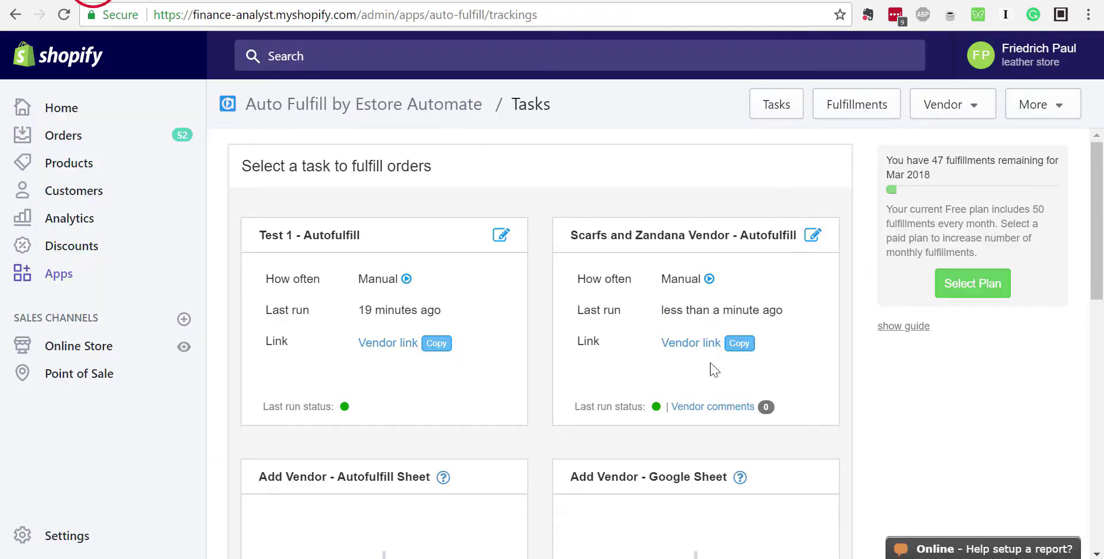
left_click(709, 279)
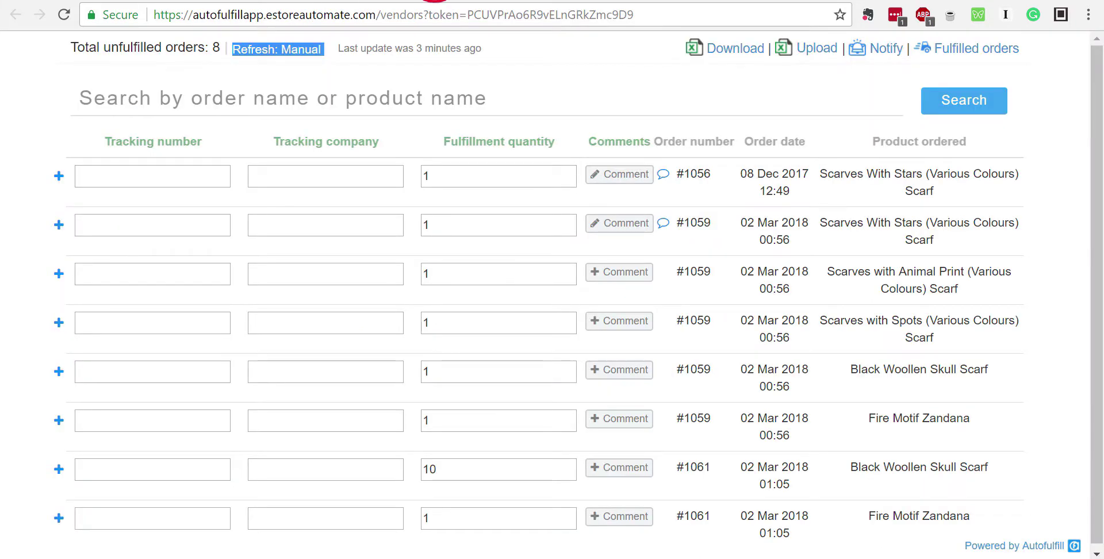
left_click(261, 72)
left_click_drag(234, 48, 257, 52)
left_click(327, 52)
left_click(254, 52)
left_click_drag(324, 51, 259, 48)
Confirm no orders were fulfilled and go back to the Tasks list
left_click(245, 50)
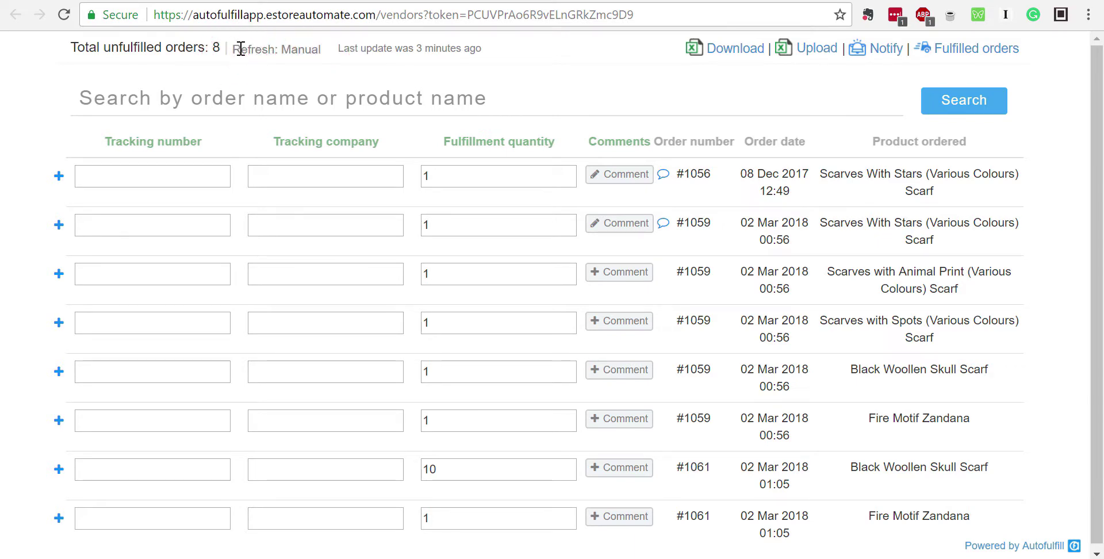
mouse_move(233, 49)
left_mouse_down()
mouse_move(320, 53)
mouse_move(234, 53)
left_mouse_up()
left_click(322, 51)
left_click(240, 53)
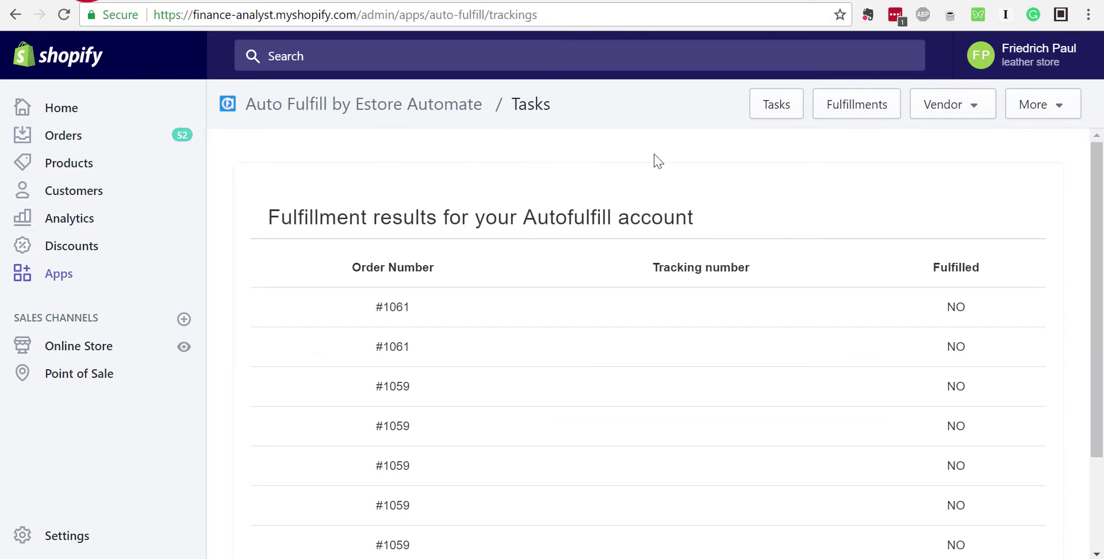
left_click(788, 109)
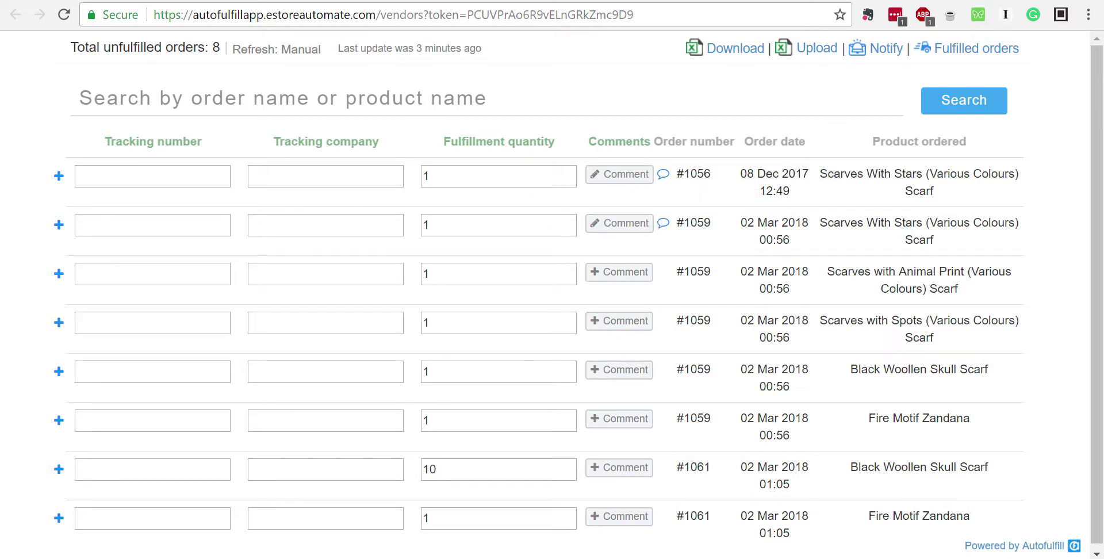
left_click(83, 0)
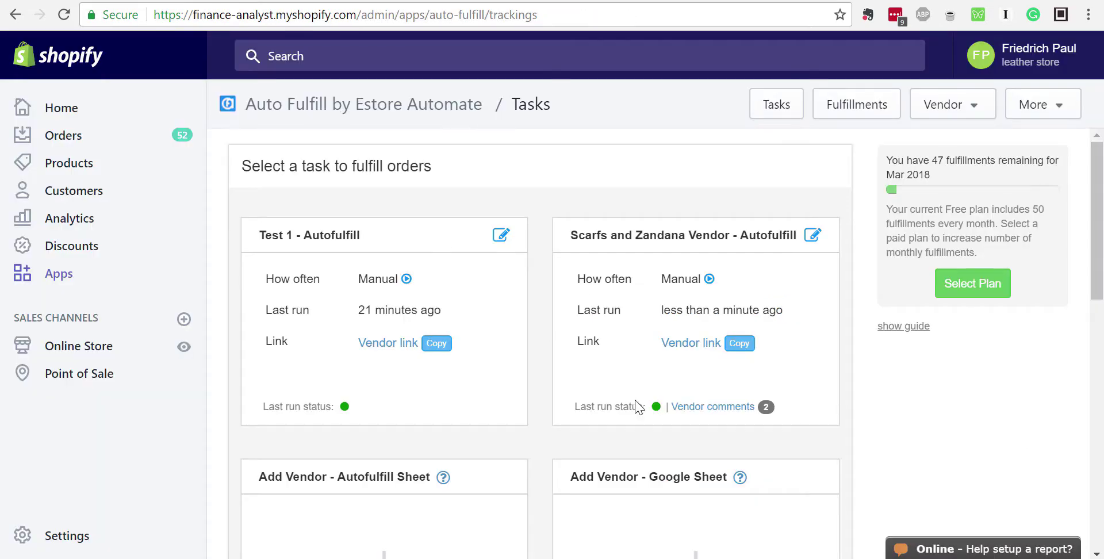
Read the vendor's #1059 carrier-holiday and #1056 out-of-stock comments, then close the dialog
left_click(707, 406)
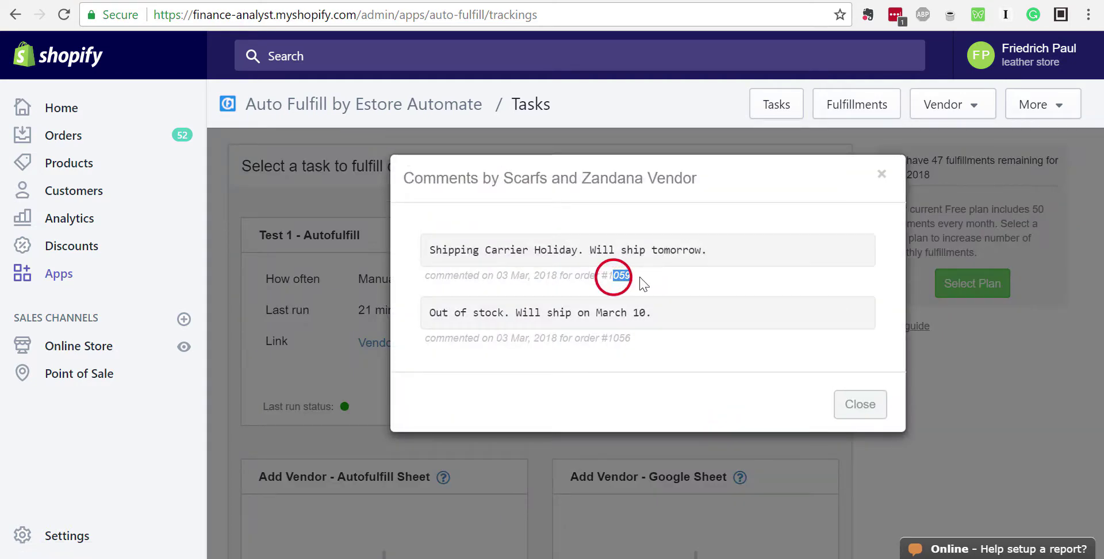
left_click_drag(705, 251, 419, 253)
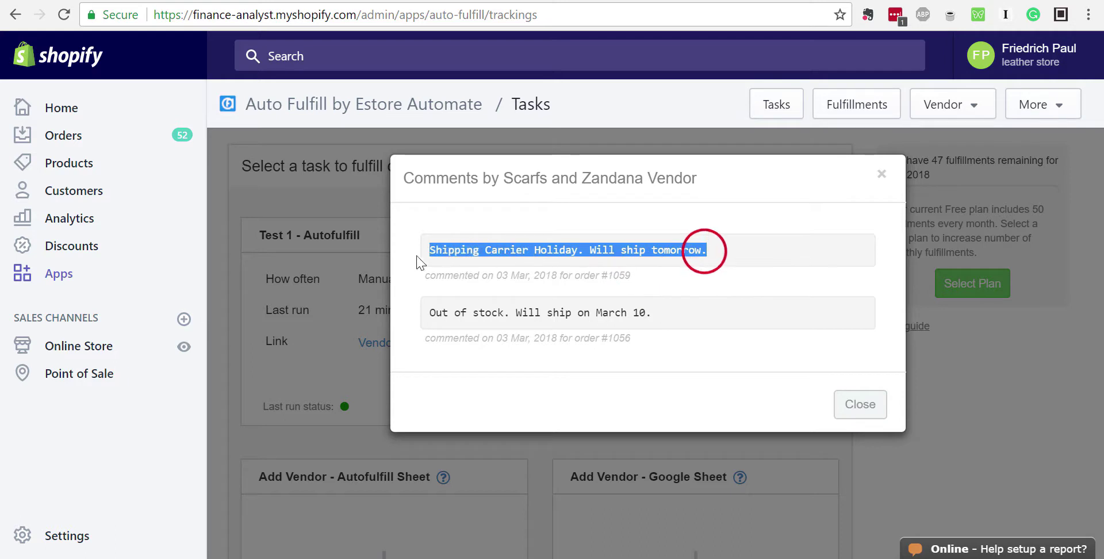
left_click(636, 315)
left_click_drag(604, 340, 647, 315)
left_click(498, 313)
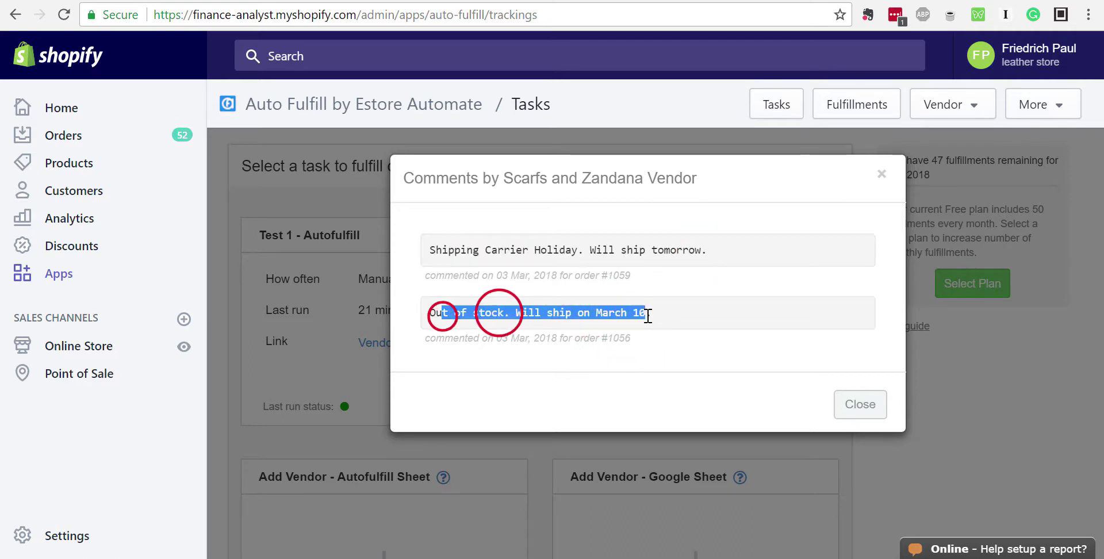
left_click(488, 340)
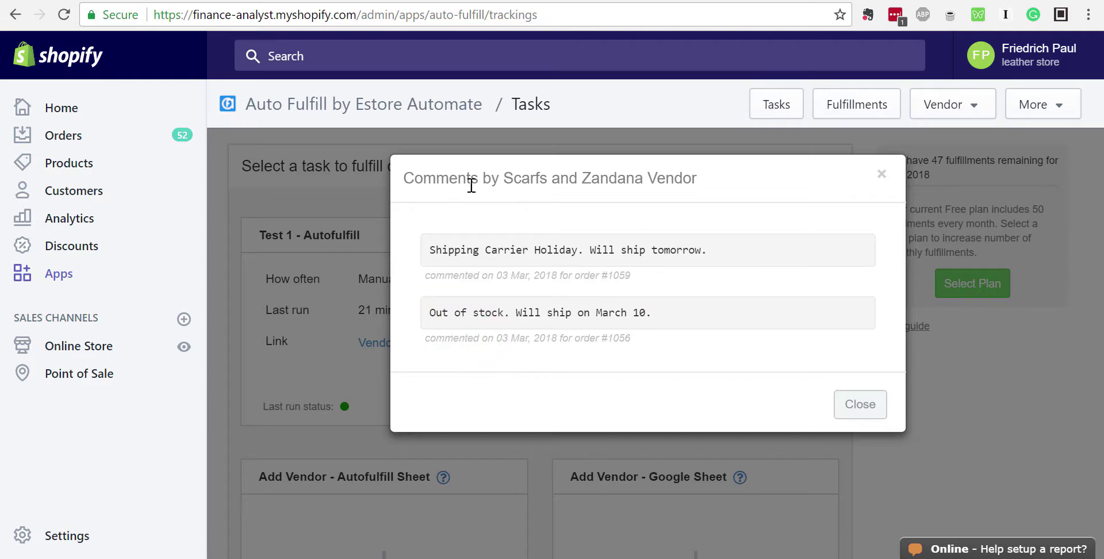
left_click_drag(505, 178, 634, 178)
left_click(641, 212)
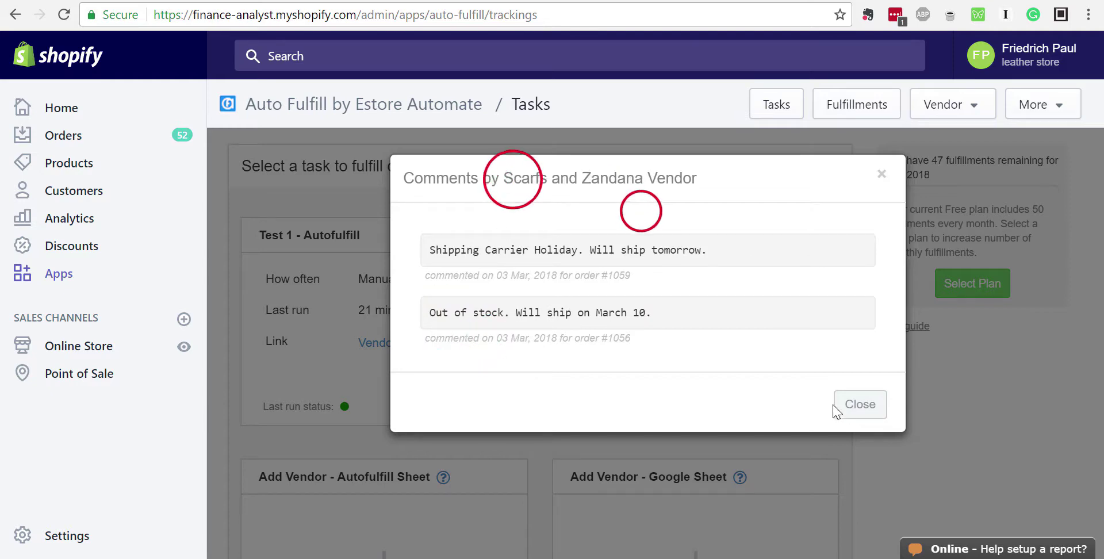
left_click(849, 404)
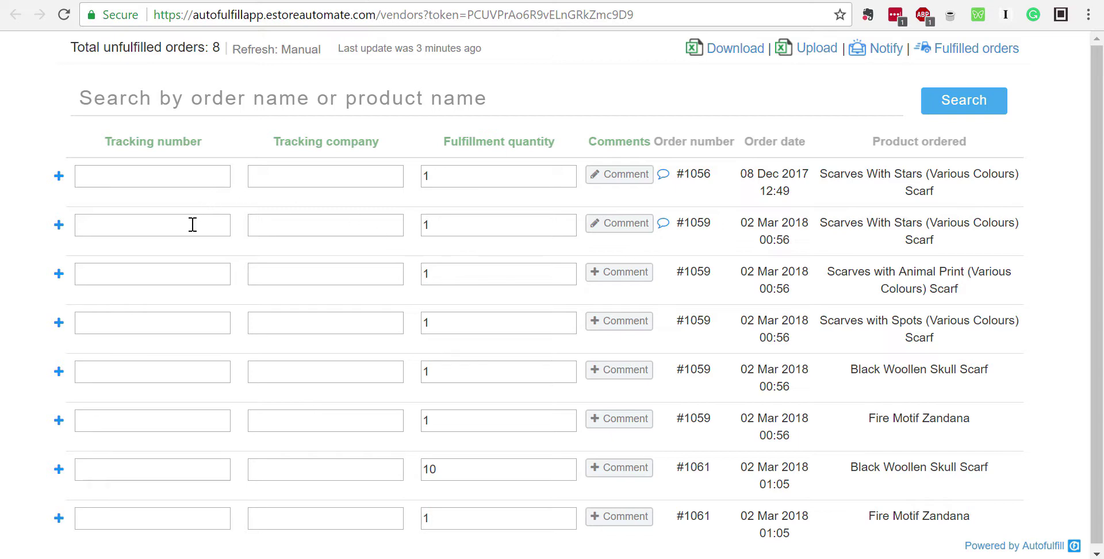
Save tracking number ABCDEF via UPS for #1059's Scarves with Animal Print line
left_click(181, 278)
type("ABCDEF")
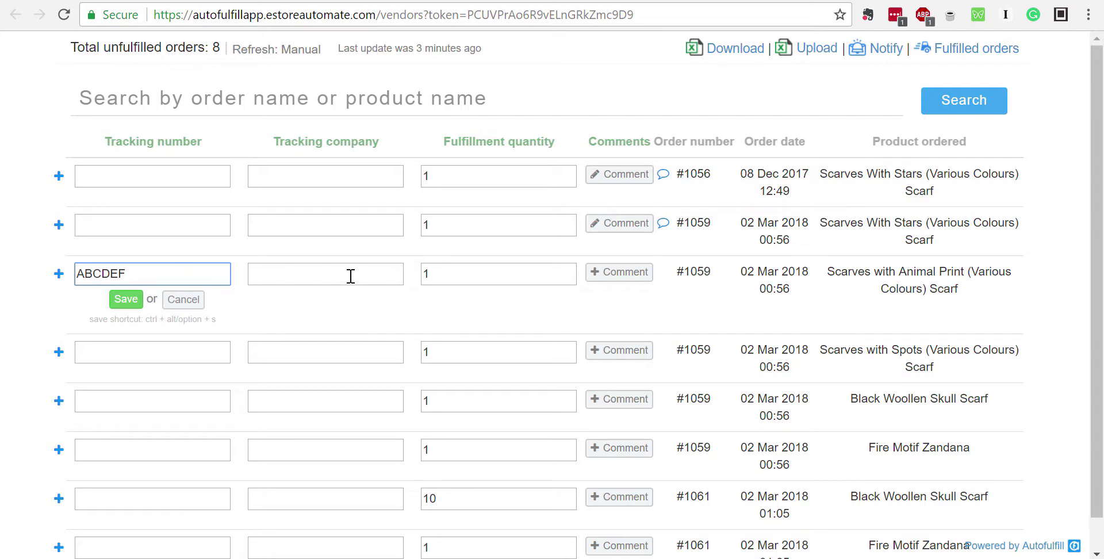
left_click(351, 276)
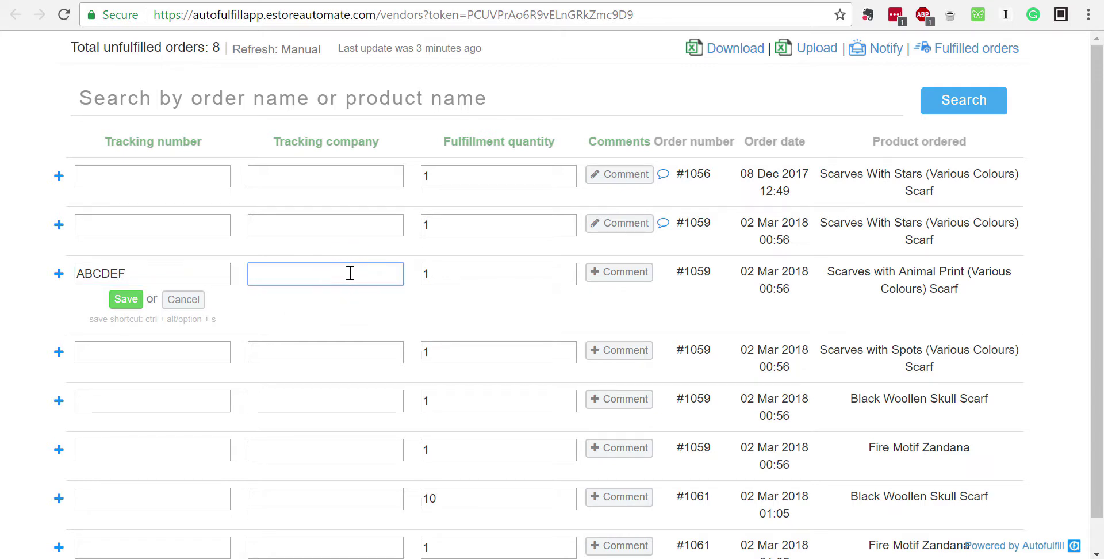
key("Tab")
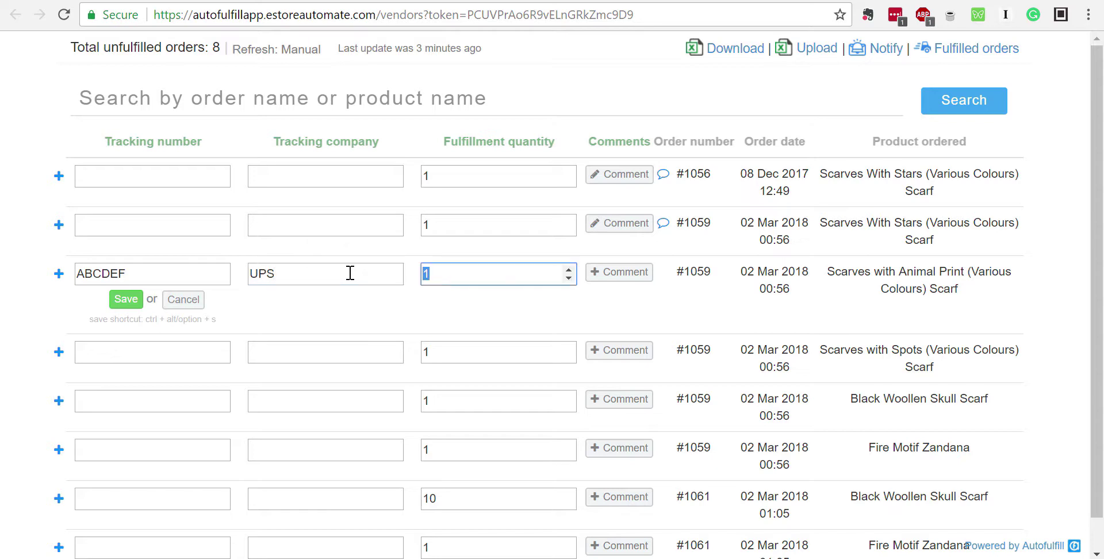
left_click(121, 298)
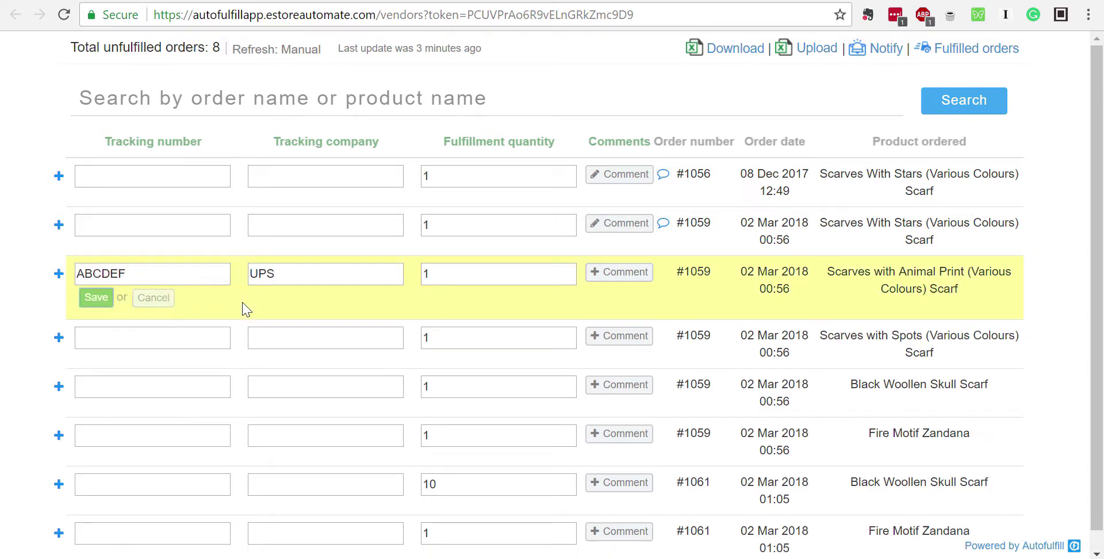
Save tracking number XYZ with company China Post for the Scarves with Spots line
left_click(185, 328)
type("XYZ")
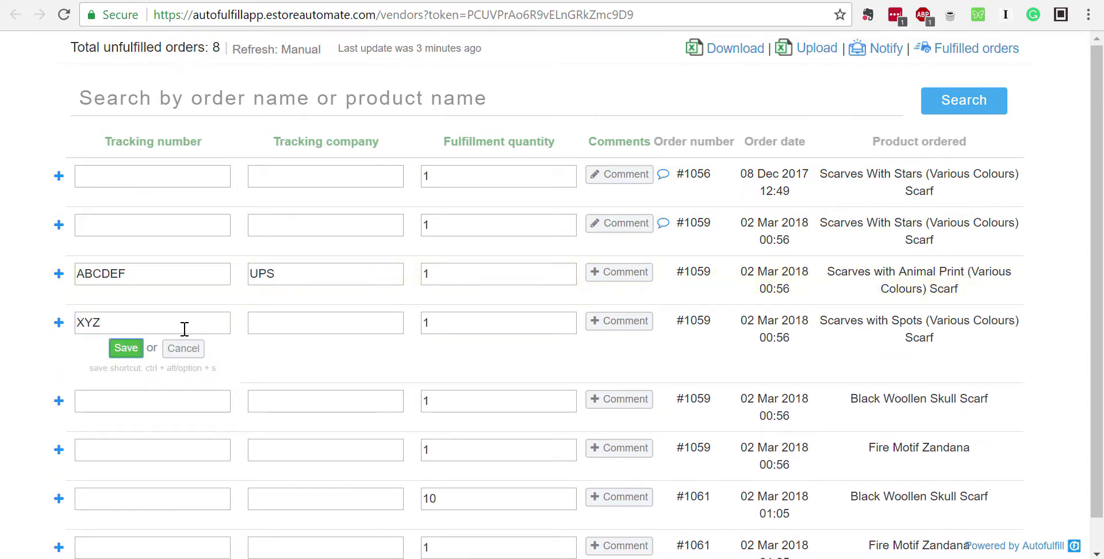
key("Tab")
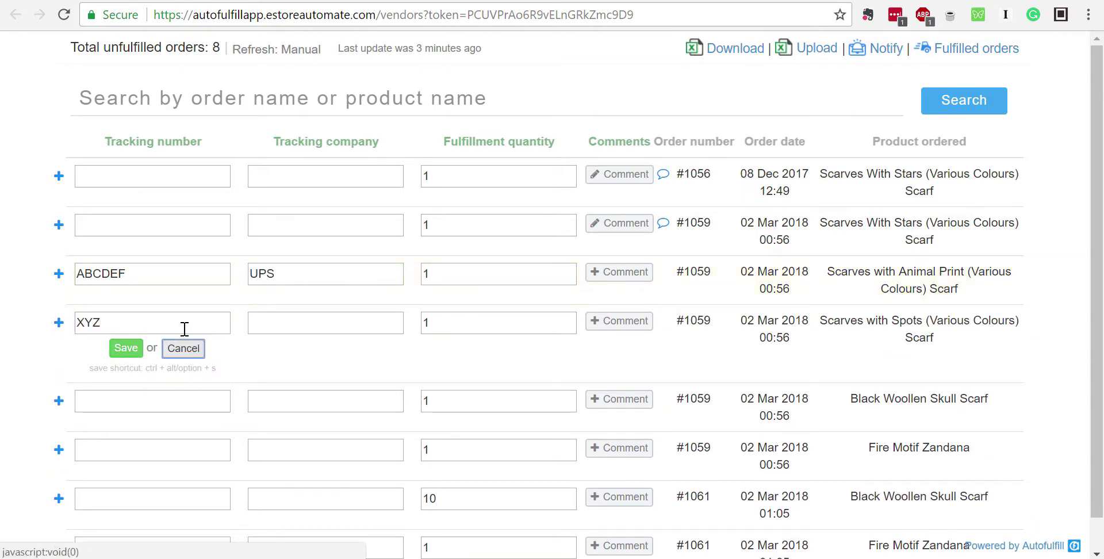
left_click(300, 327)
type("Ch")
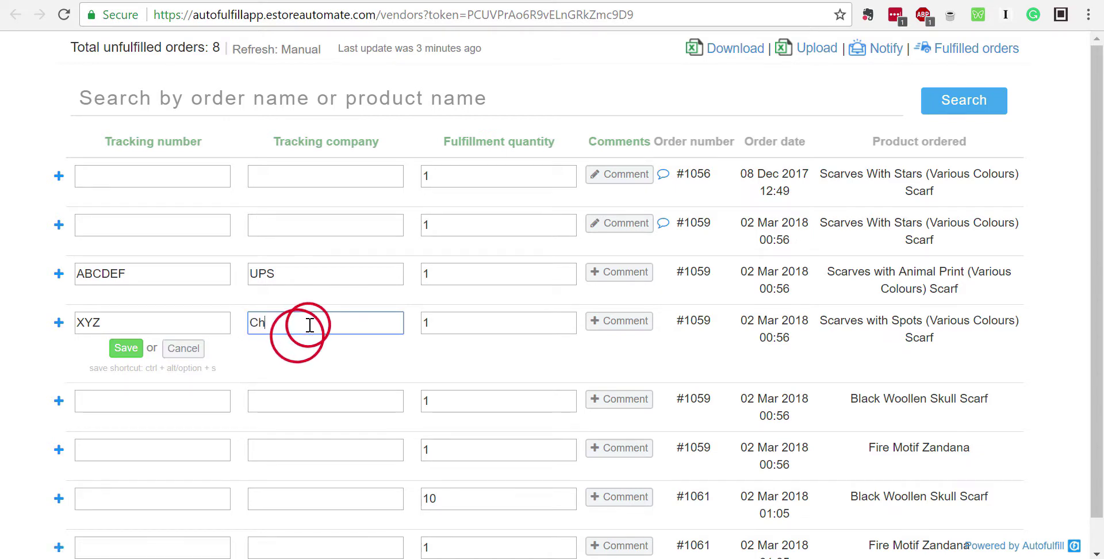
type("ina POst")
key("BackSpace")
key("BackSpace")
key("BackSpace")
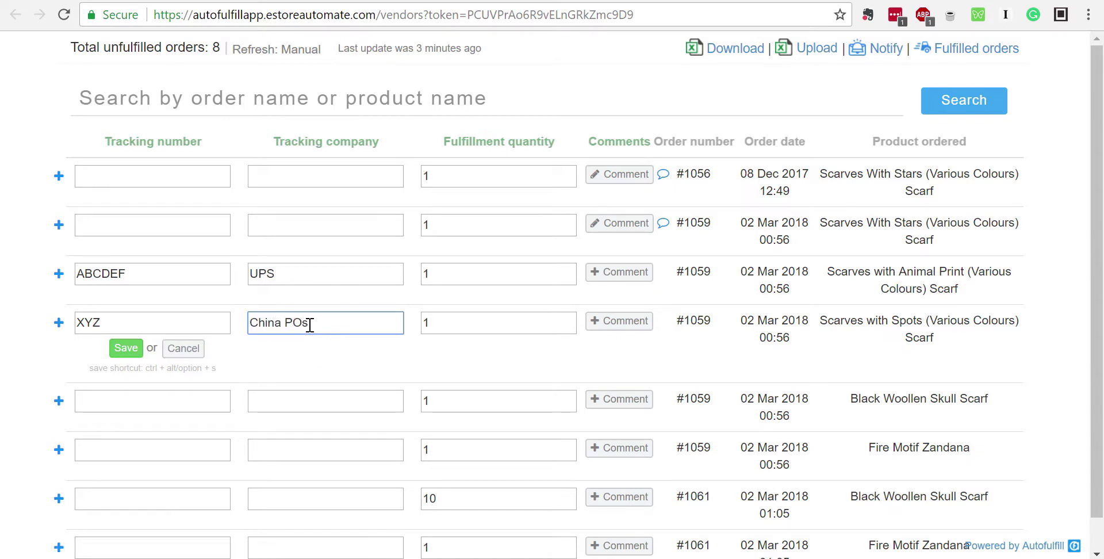
type("ost")
left_click(124, 346)
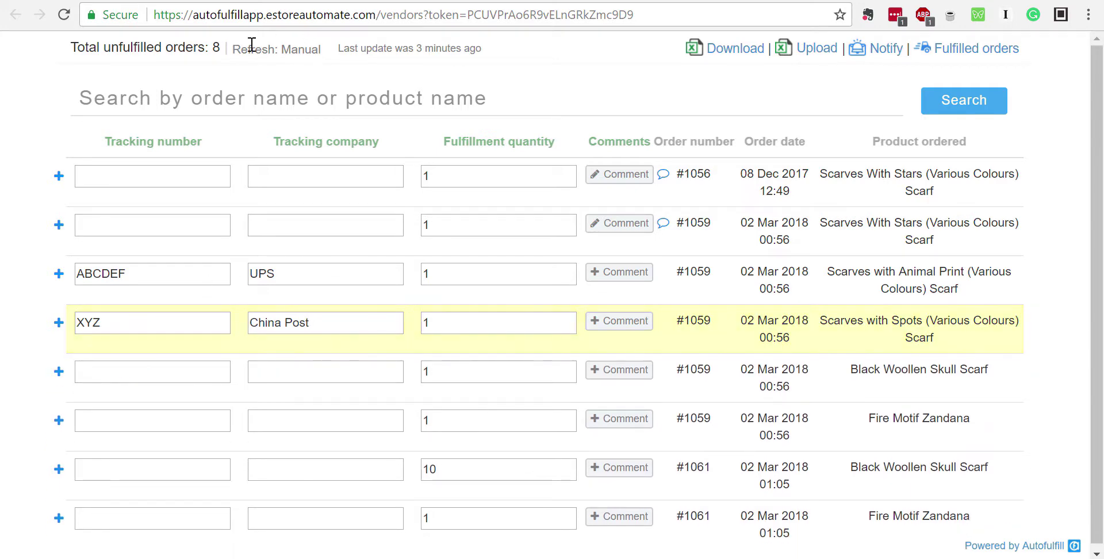
Point out the page's Refresh: Manual note
left_click_drag(234, 50, 321, 51)
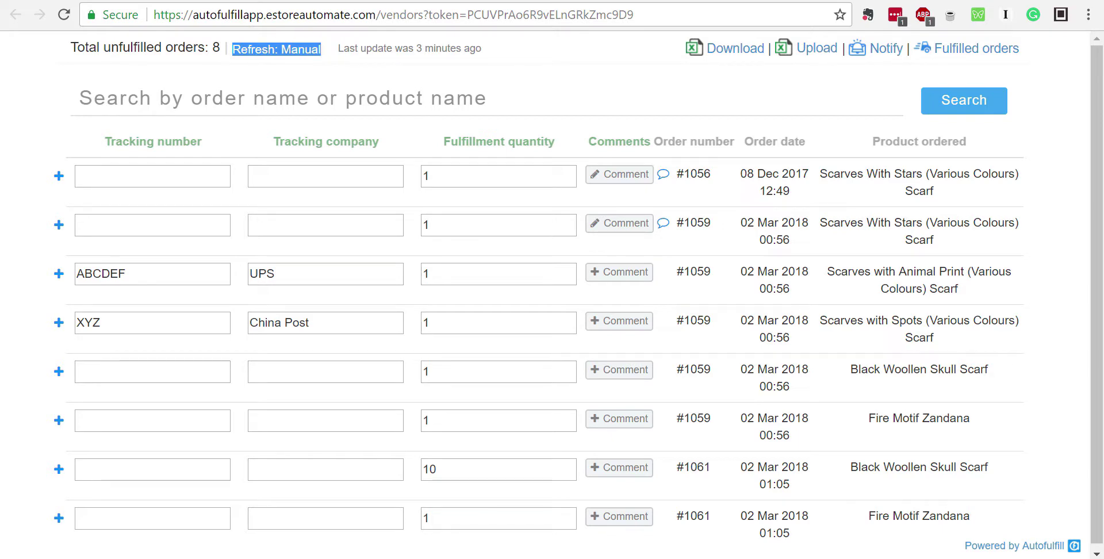
left_click(273, 55)
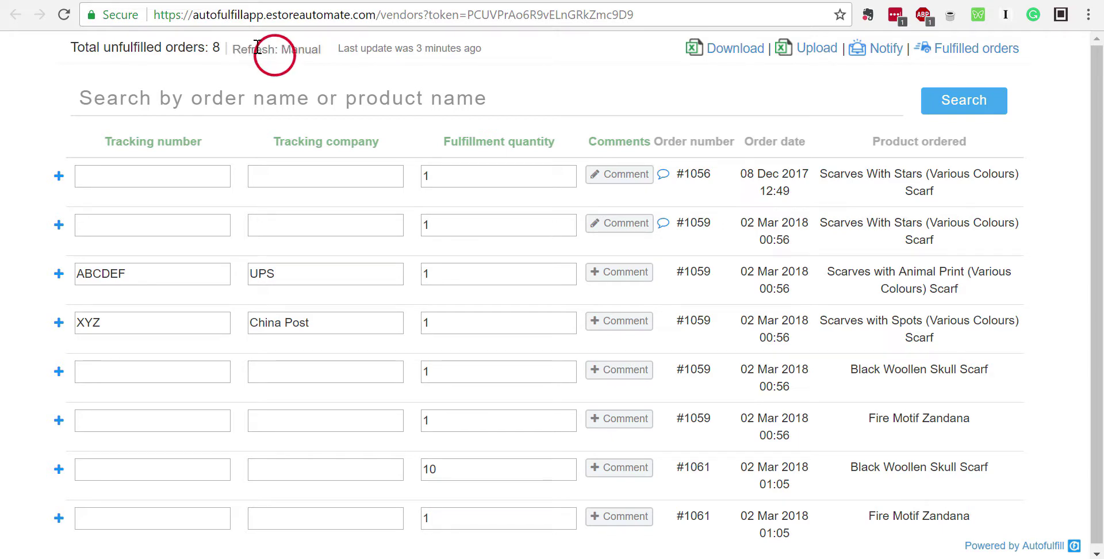
left_click_drag(225, 49, 333, 56)
left_click(329, 52)
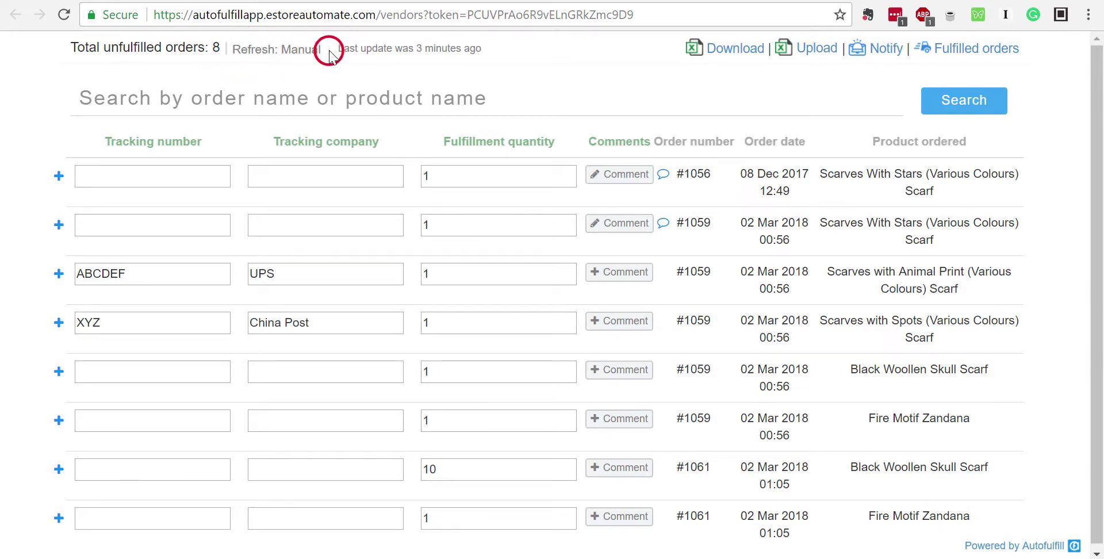
Run the Scarfs and Zandana Vendor task and see the ABCDEF and XYZ lines fulfilled
left_click(104, 0)
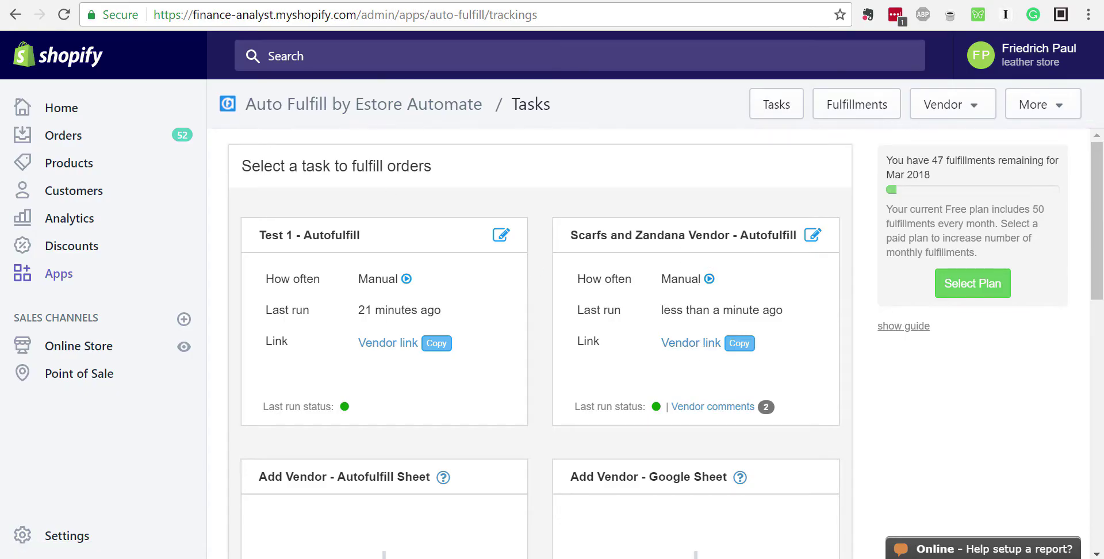
left_click(404, 0)
left_click(104, 0)
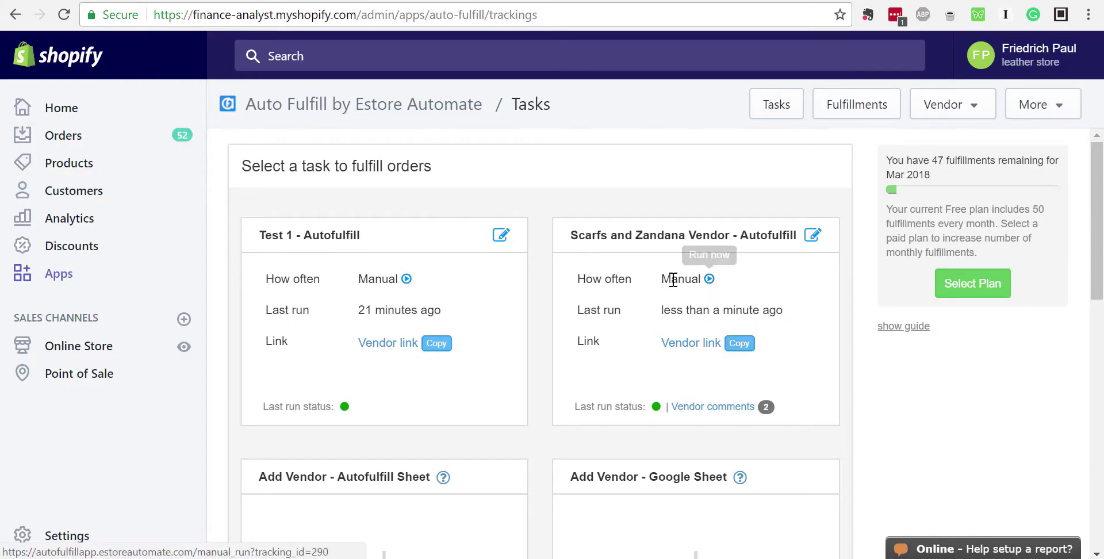
left_click(710, 280)
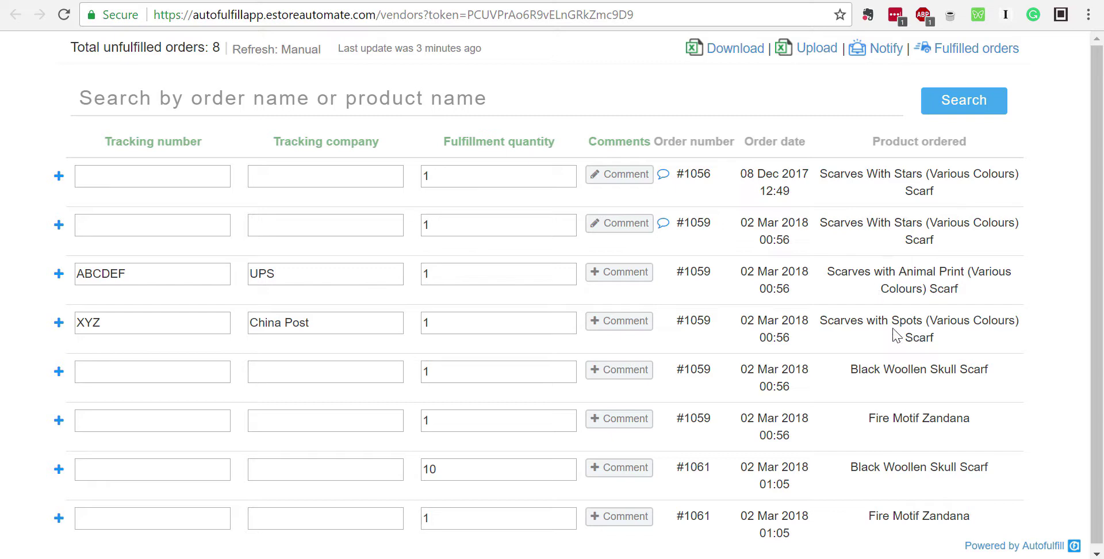
key("ctrl+w")
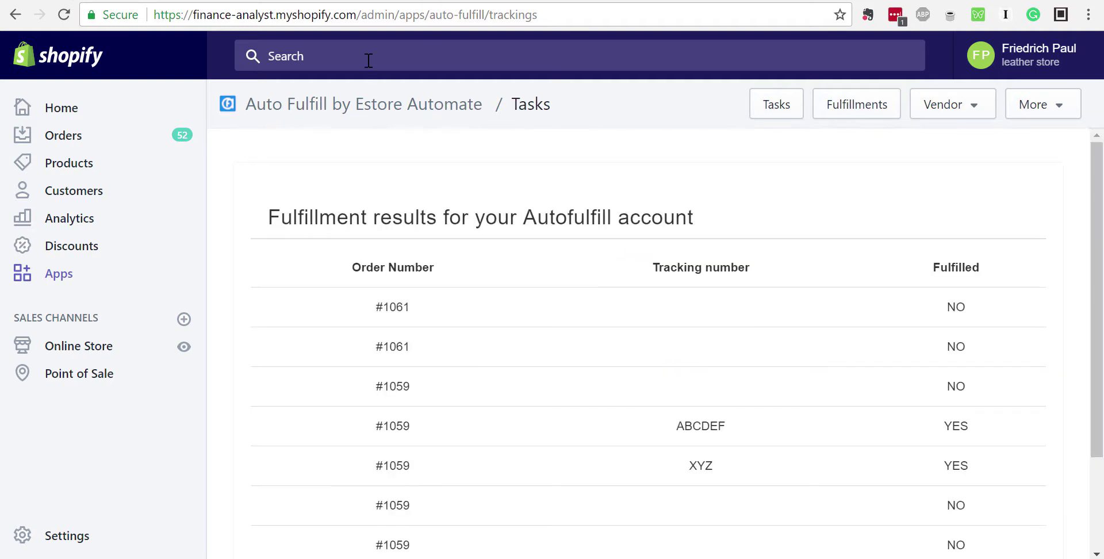
scroll(494, 345, "down", 3)
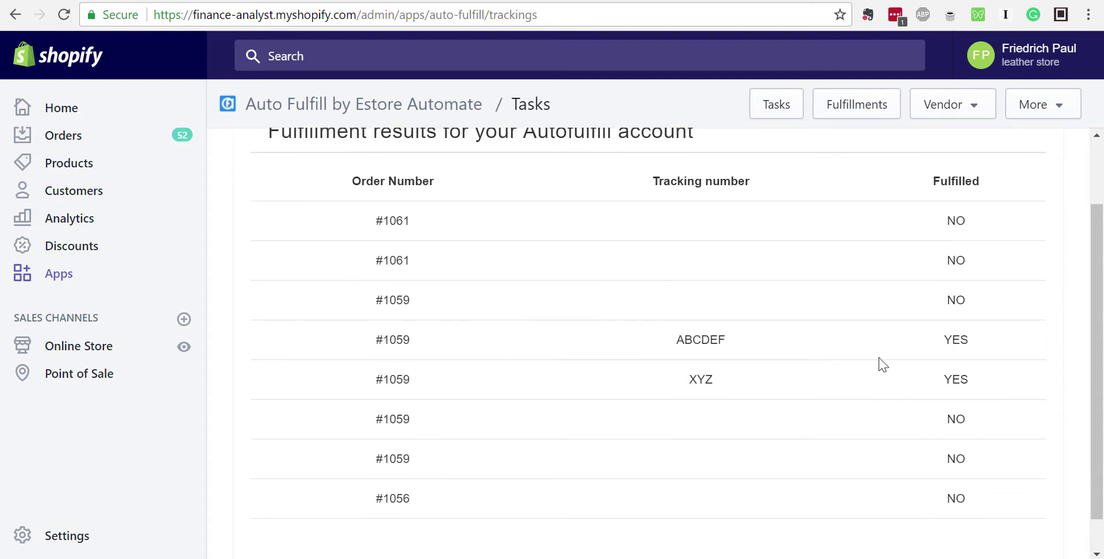
scroll(707, 401, "up", 3)
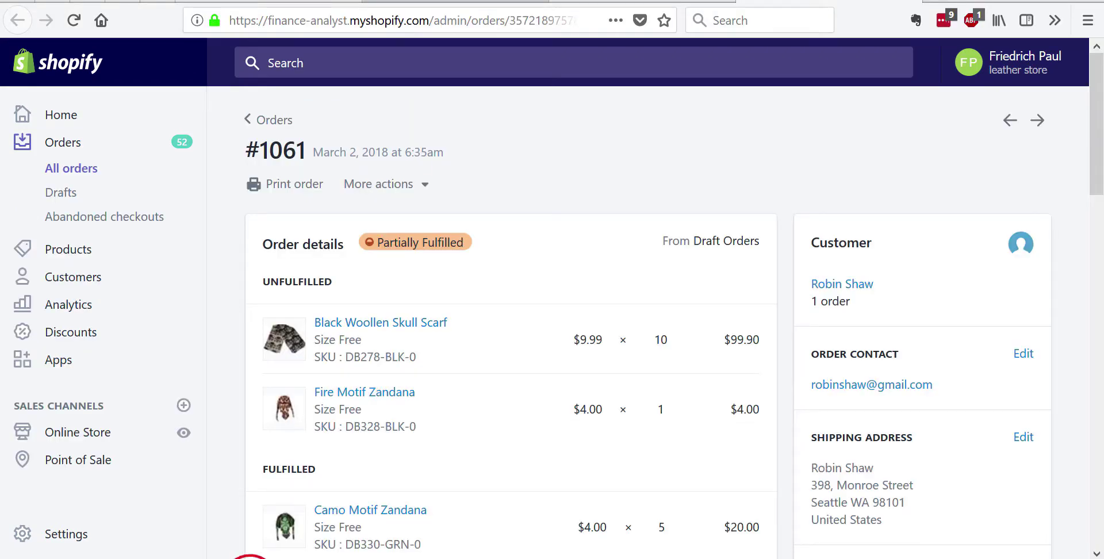
Reload order #1059 and check it now shows Partially Fulfilled with its scarf items
left_click(630, 1)
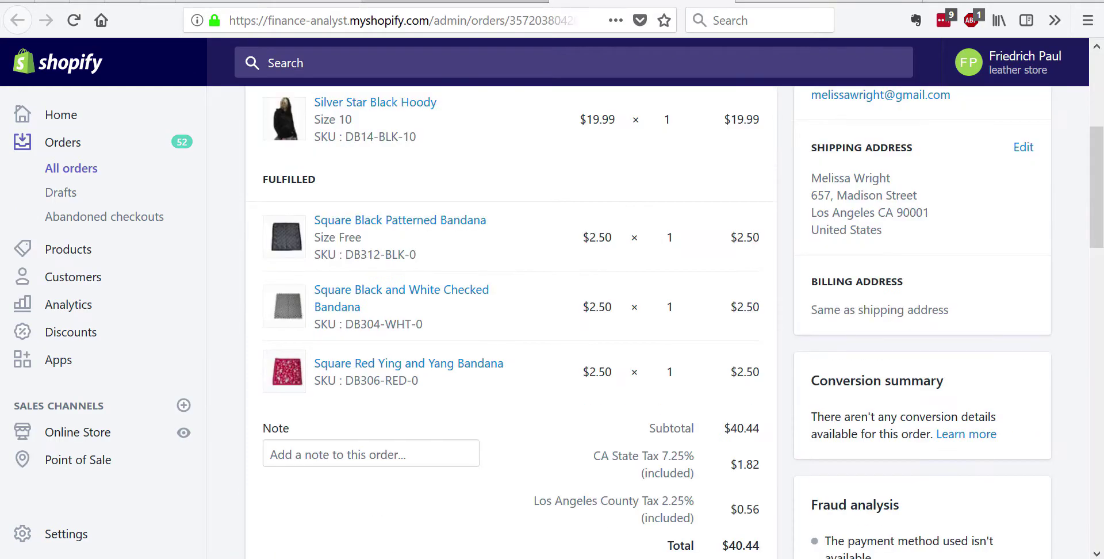
left_click(482, 1)
scroll(530, 157, "up", 5)
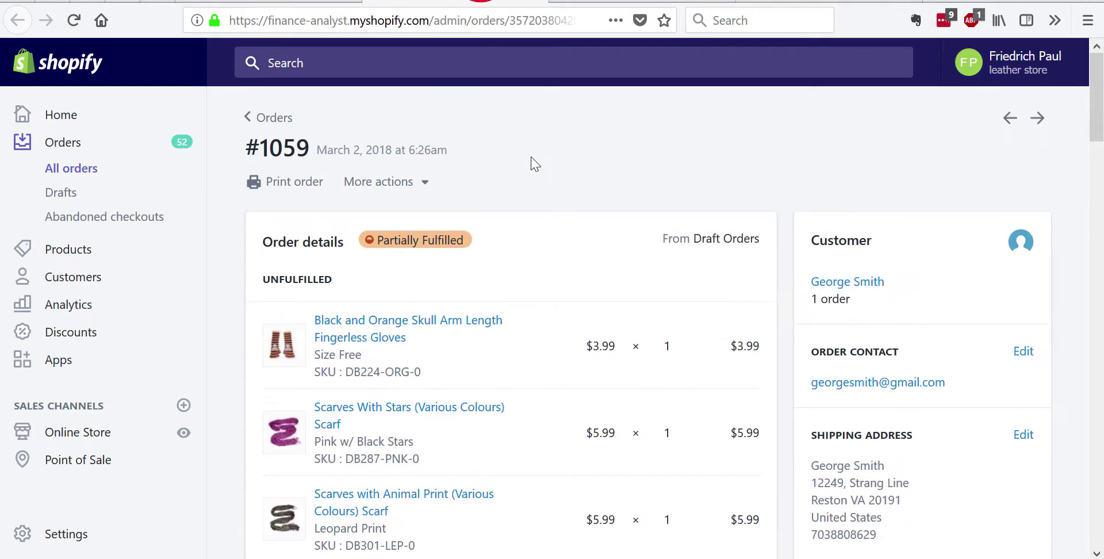
left_click(74, 20)
scroll(621, 279, "down", 3)
scroll(621, 279, "down", 5)
scroll(621, 279, "up", 5)
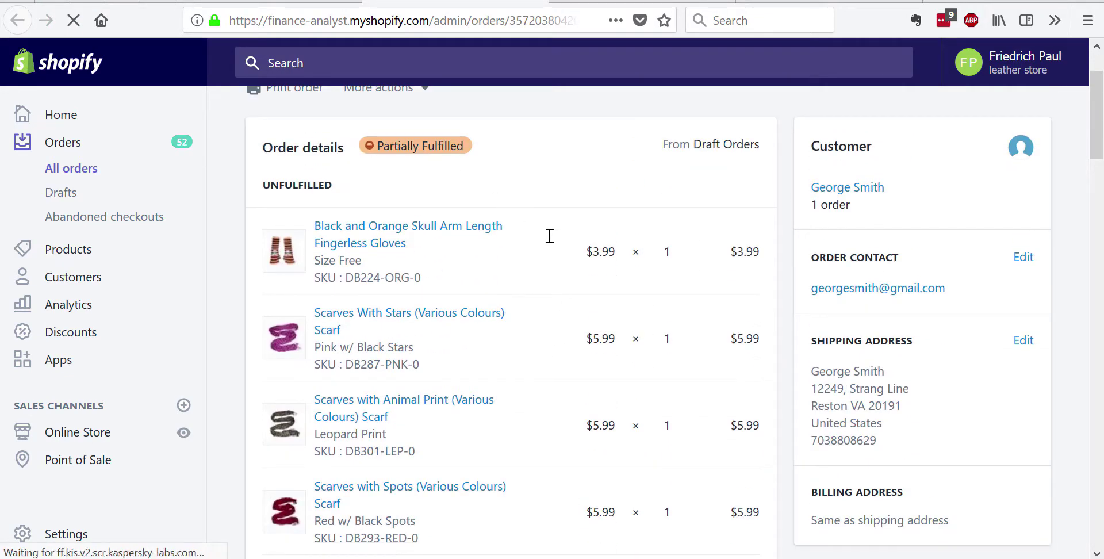
scroll(549, 236, "down", 6)
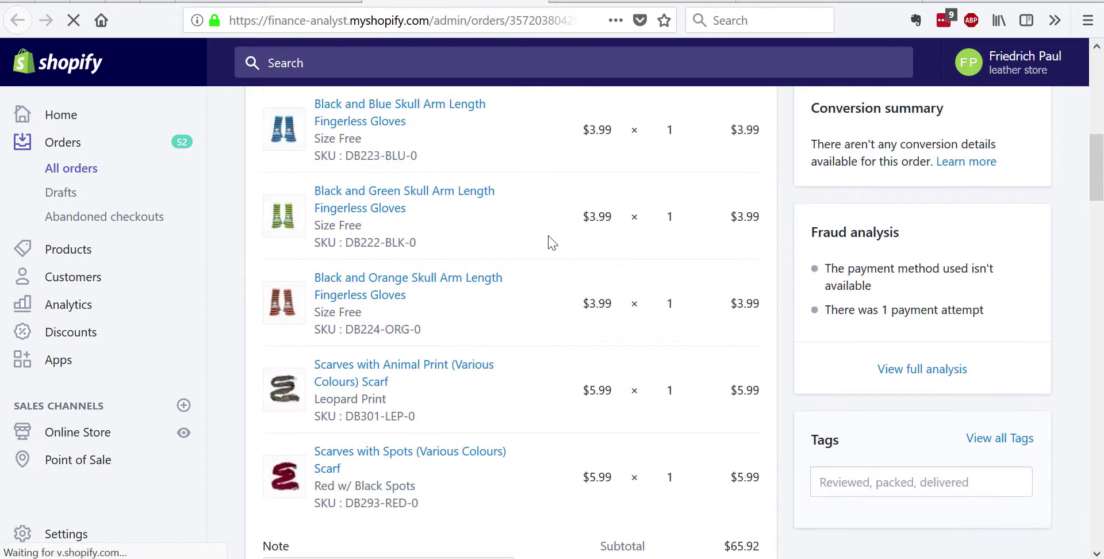
scroll(540, 421, "down", 4)
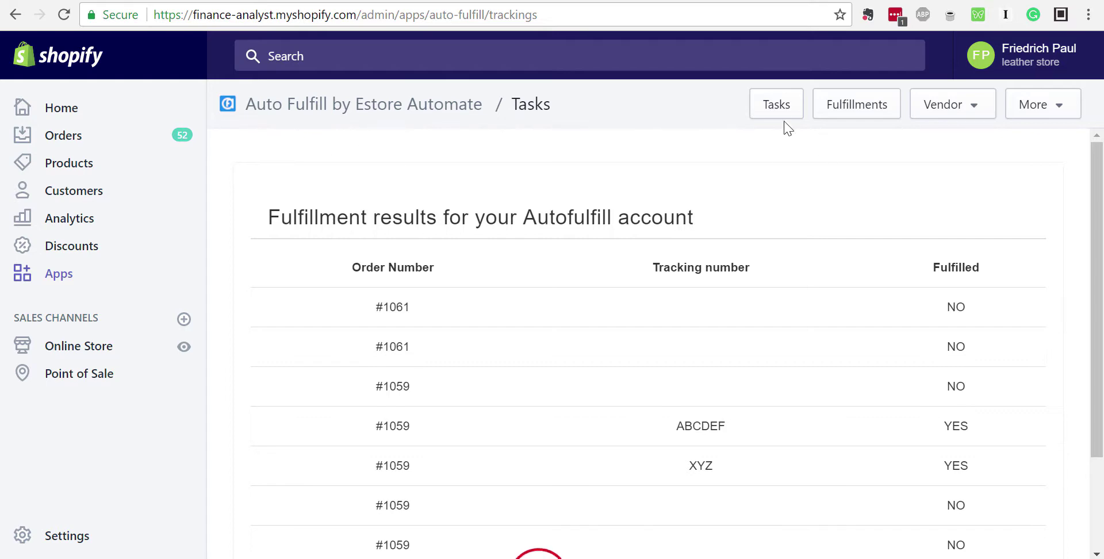
Edit the Scarfs and Zandana Vendor task, keeping Steps 1 and 2 unchanged
left_click(778, 107)
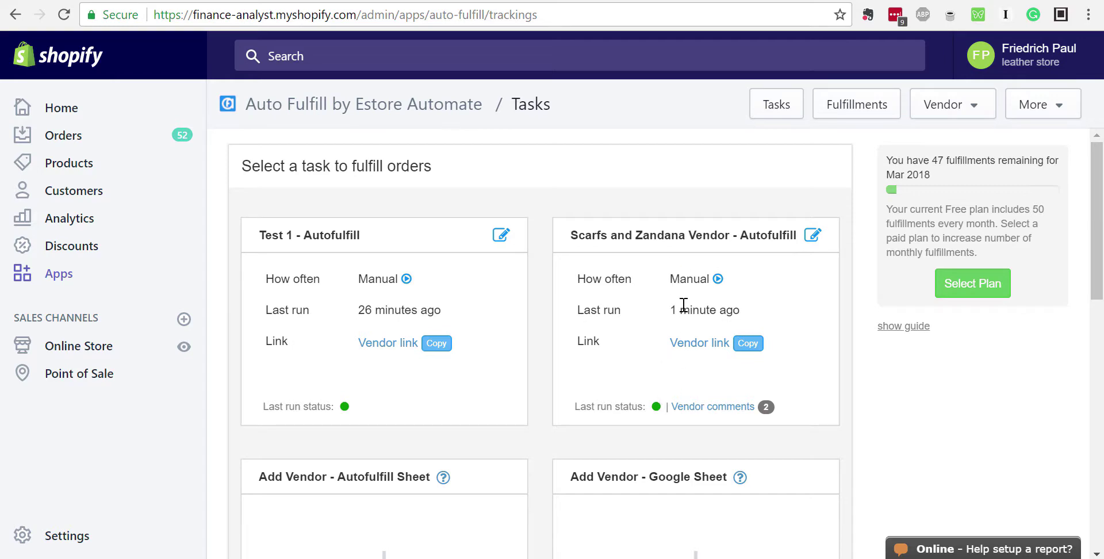
left_click(812, 235)
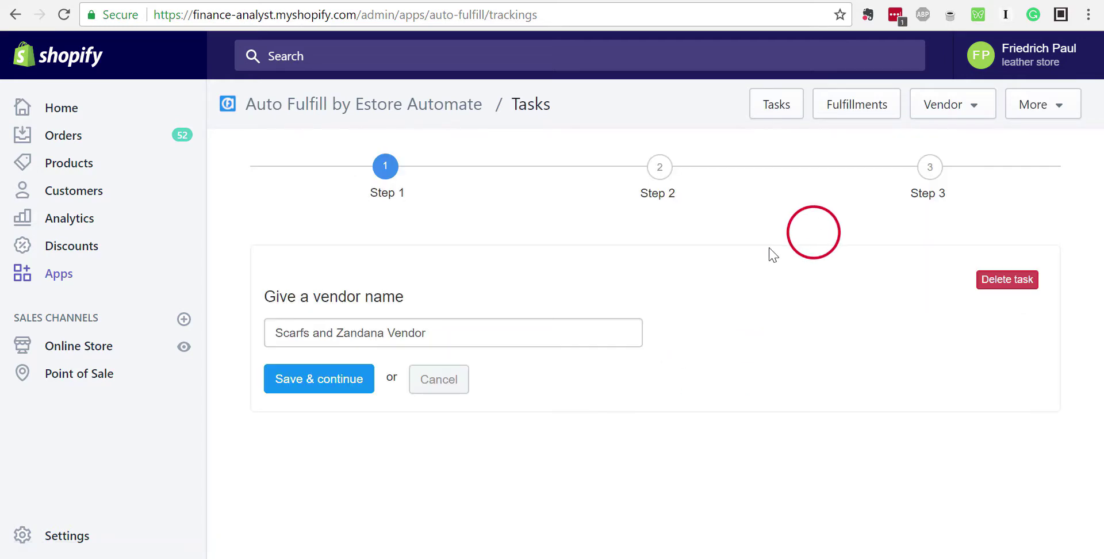
left_click(319, 380)
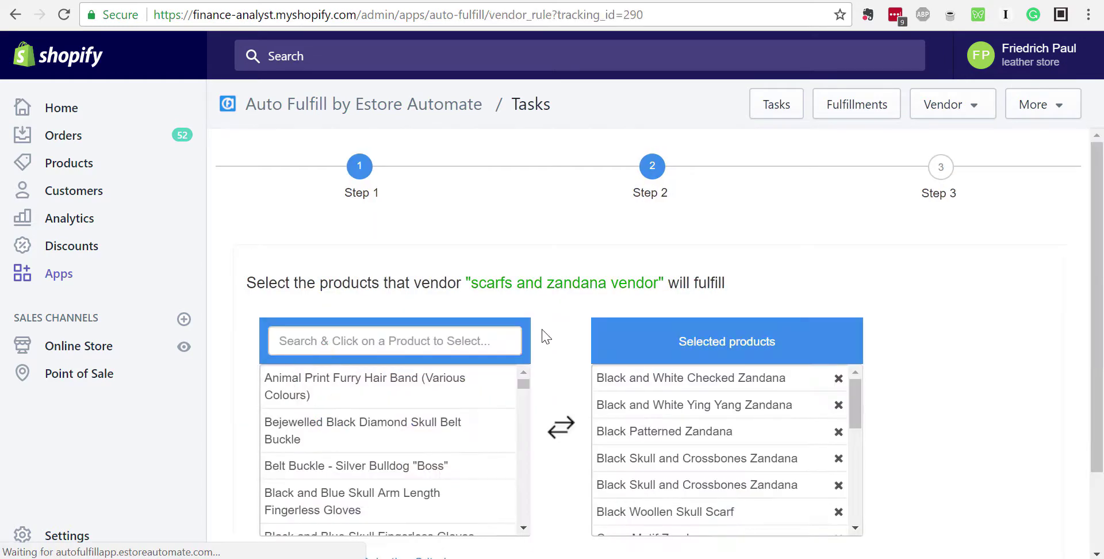
scroll(373, 506, "down", 3)
scroll(535, 322, "down", 2)
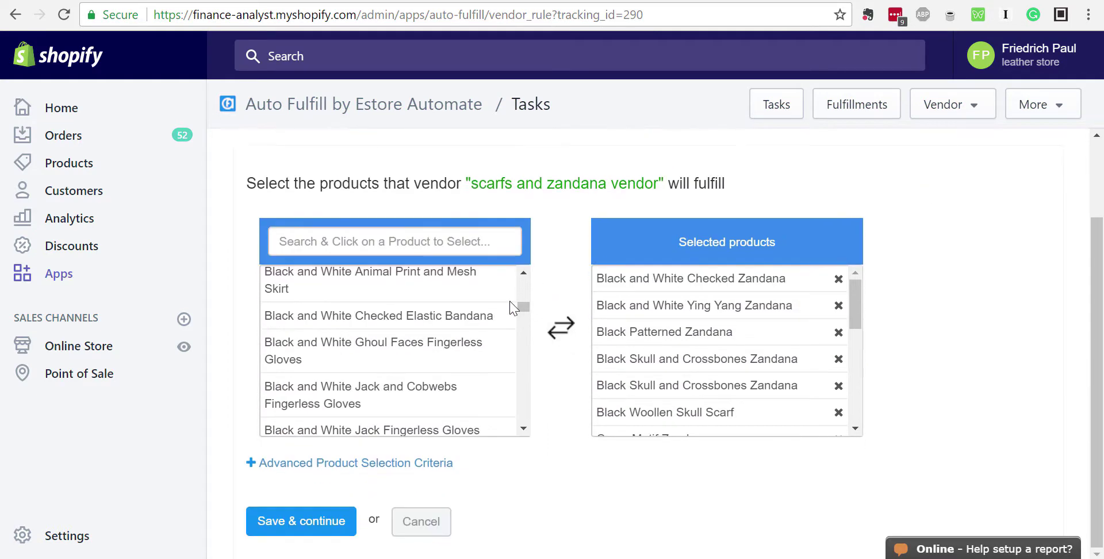
left_click(328, 518)
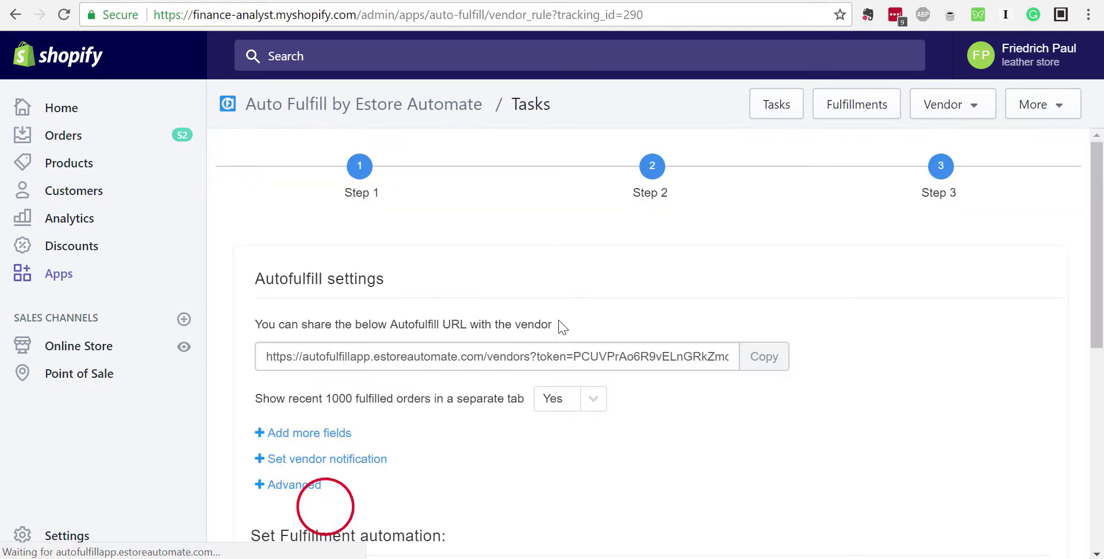
scroll(546, 294, "down", 5)
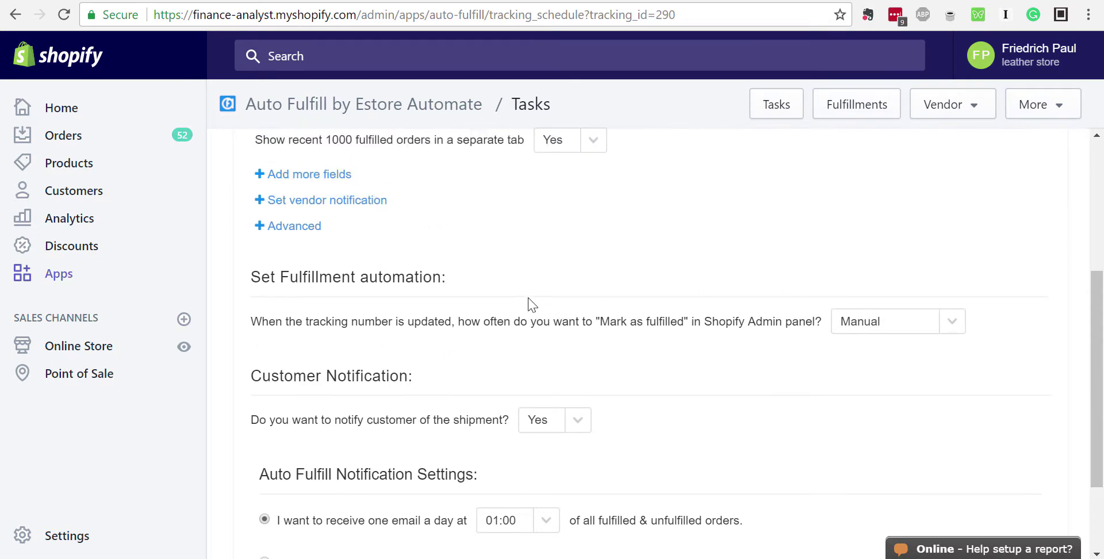
scroll(505, 309, "down", 2)
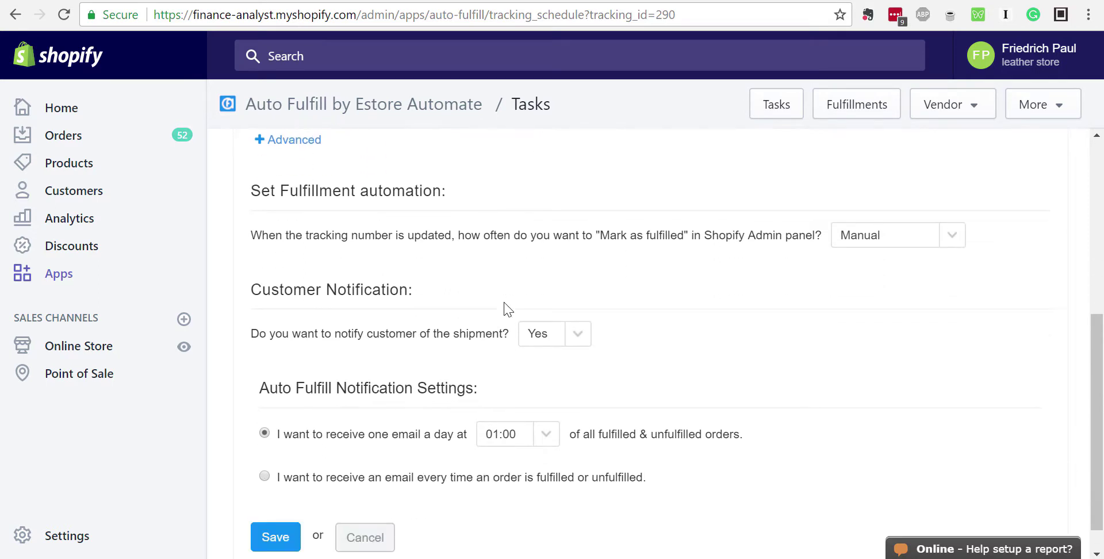
scroll(316, 310, "up", 1)
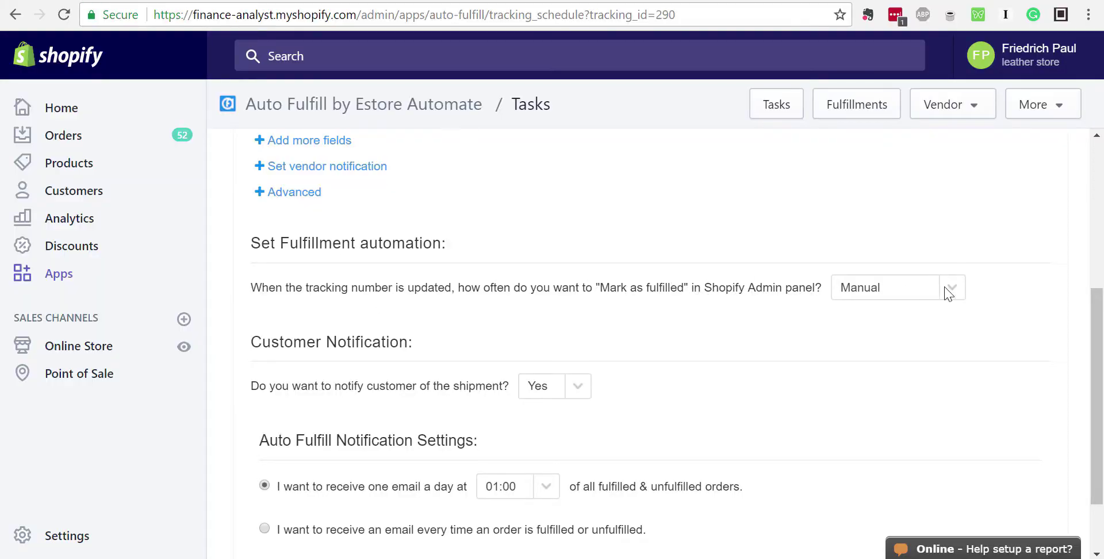
Set the Mark as fulfilled frequency to Daily
left_click(961, 288)
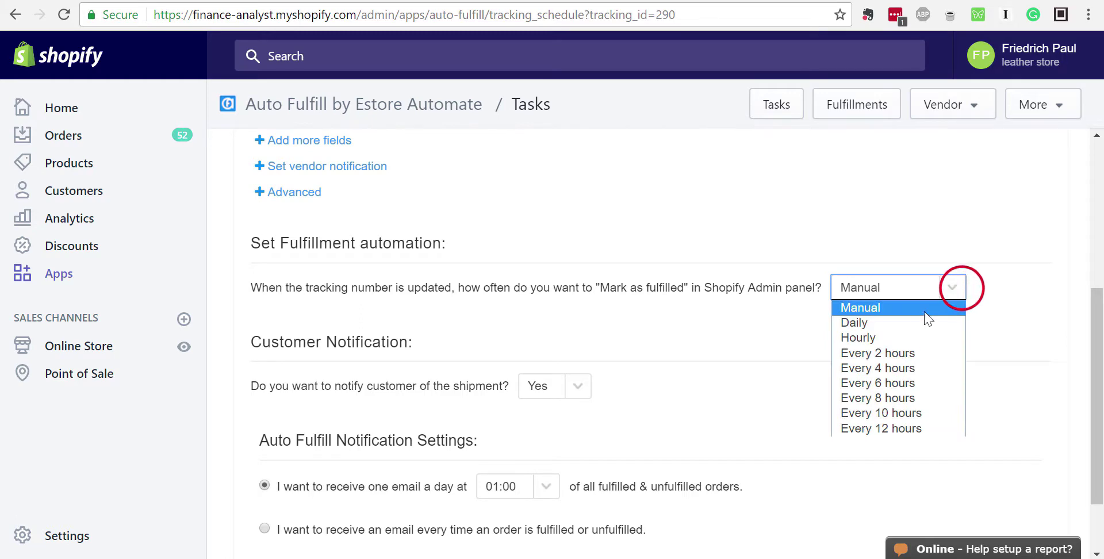
left_click(904, 317)
left_click(956, 294)
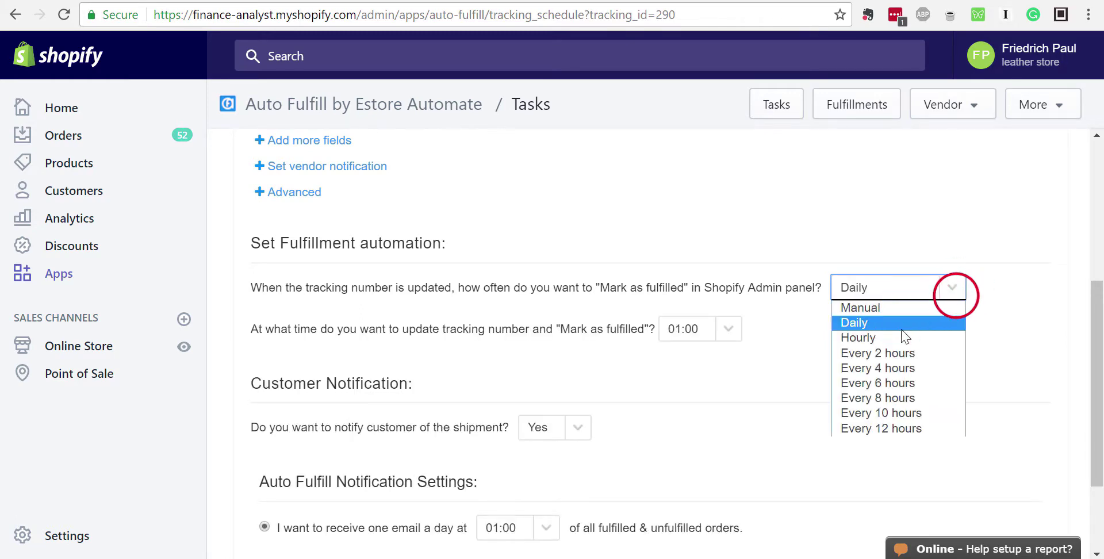
left_click(896, 332)
left_click(956, 286)
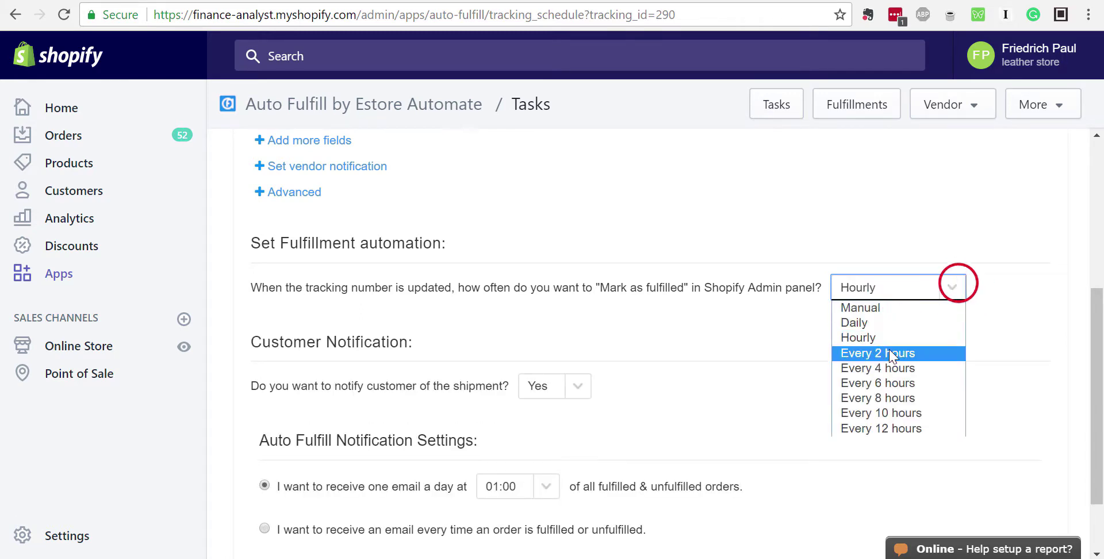
left_click(889, 350)
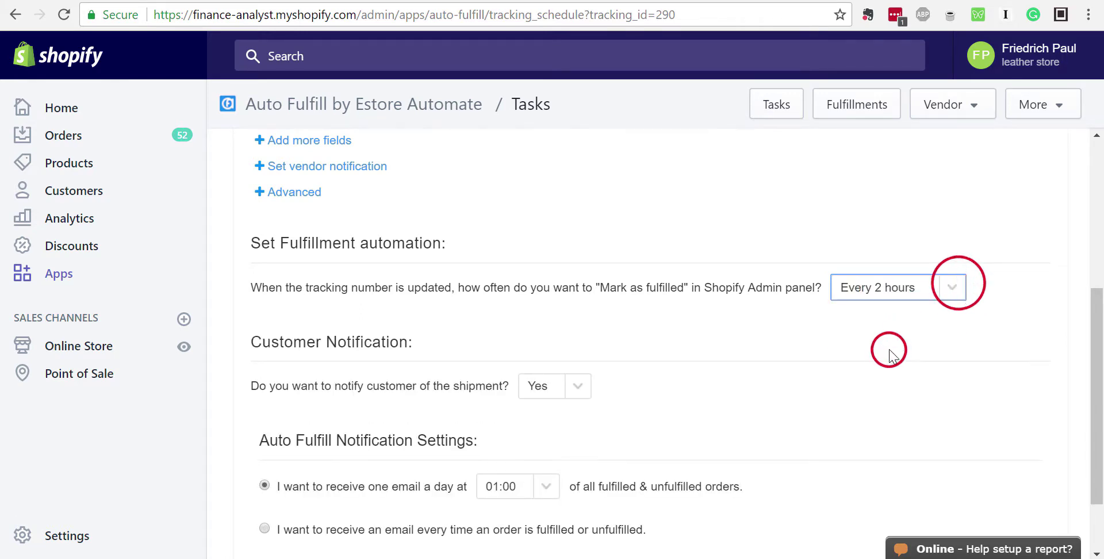
left_click(951, 288)
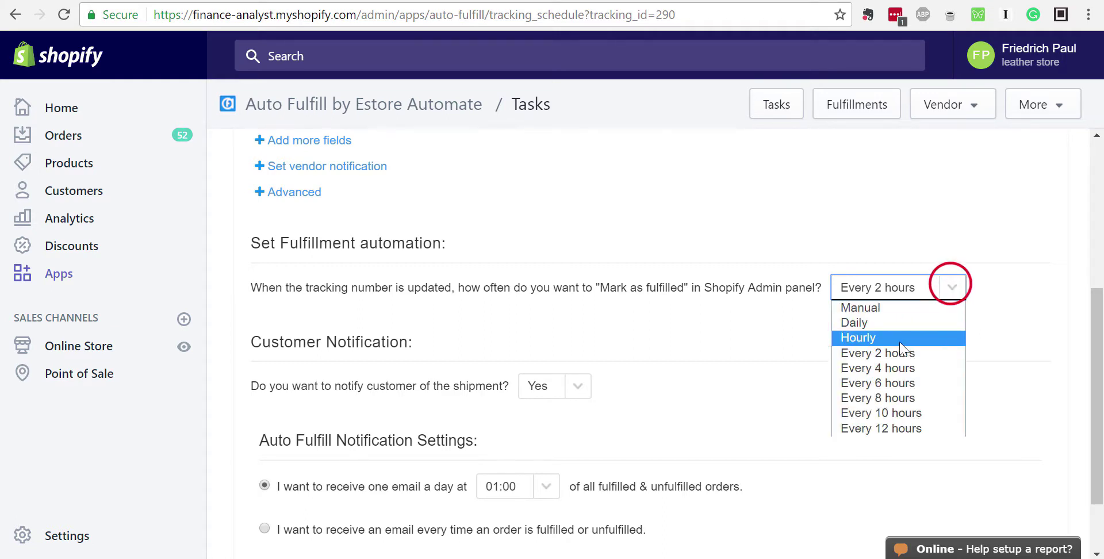
left_click(881, 335)
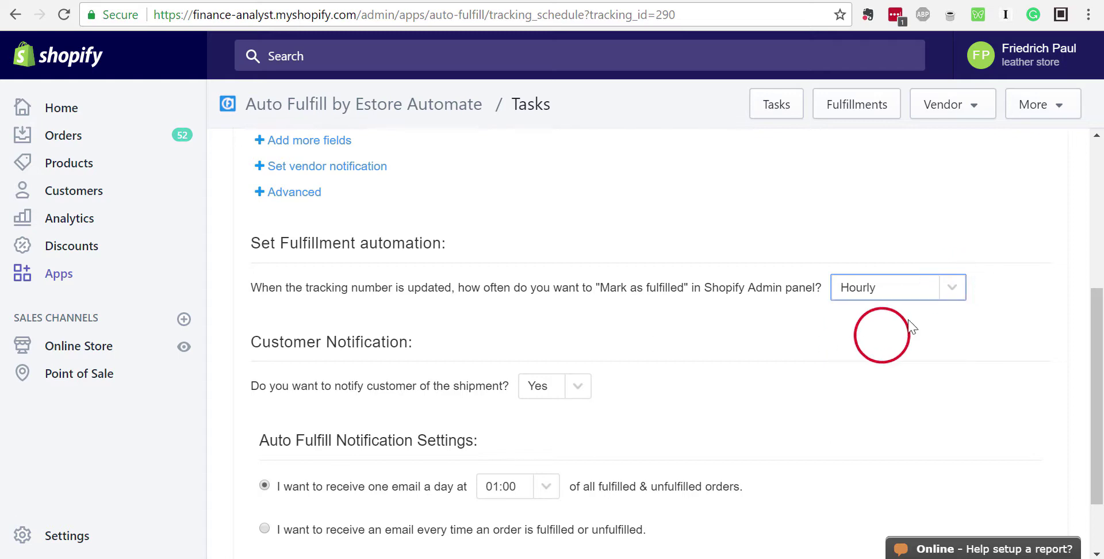
left_click(953, 288)
left_click(865, 327)
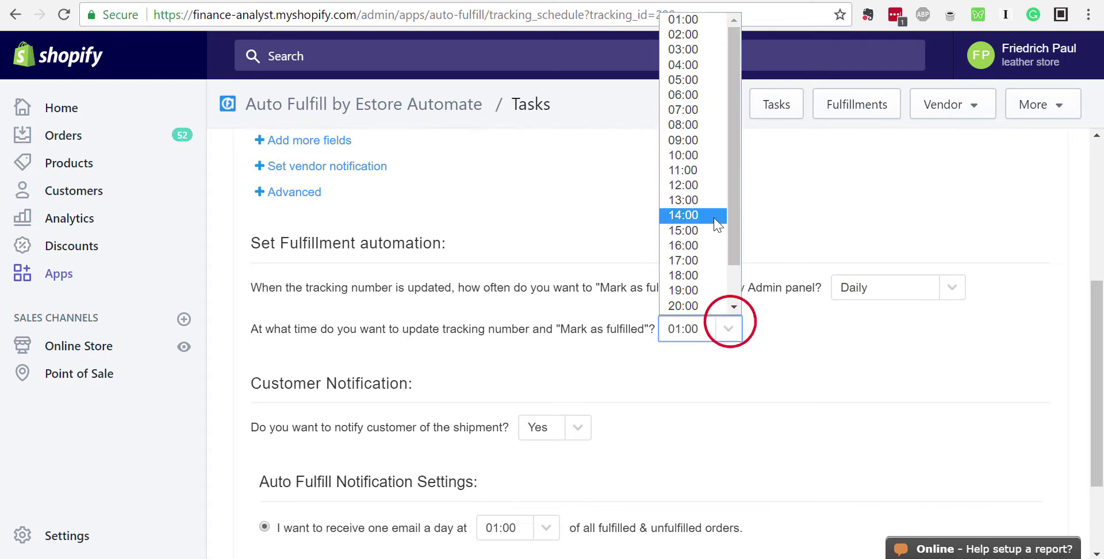
scroll(714, 229, "down", 1)
scroll(713, 239, "up", 1)
scroll(703, 264, "down", 2)
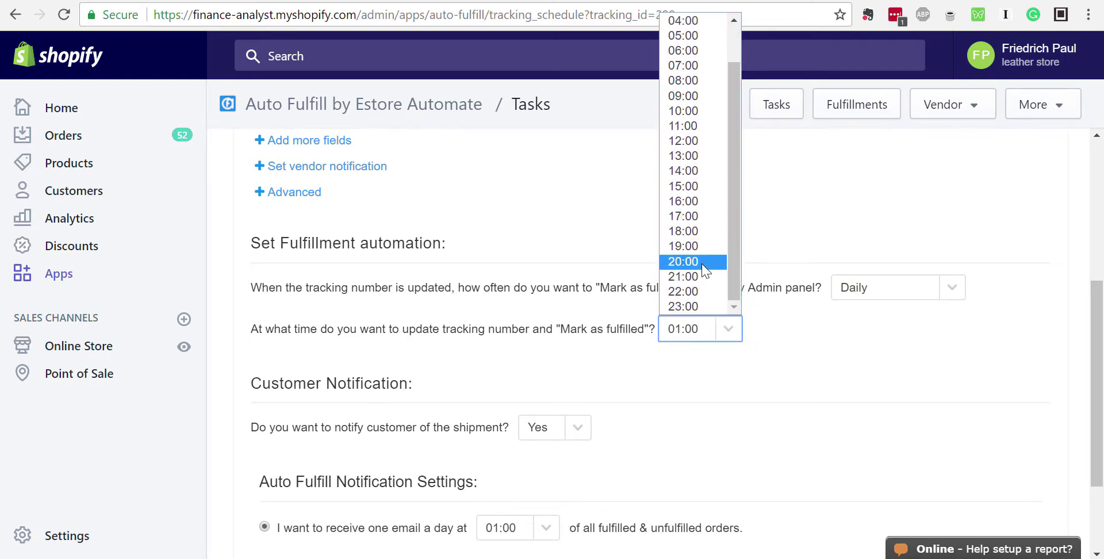
Choose 20:00 as the daily time and save the automation settings
left_click(703, 263)
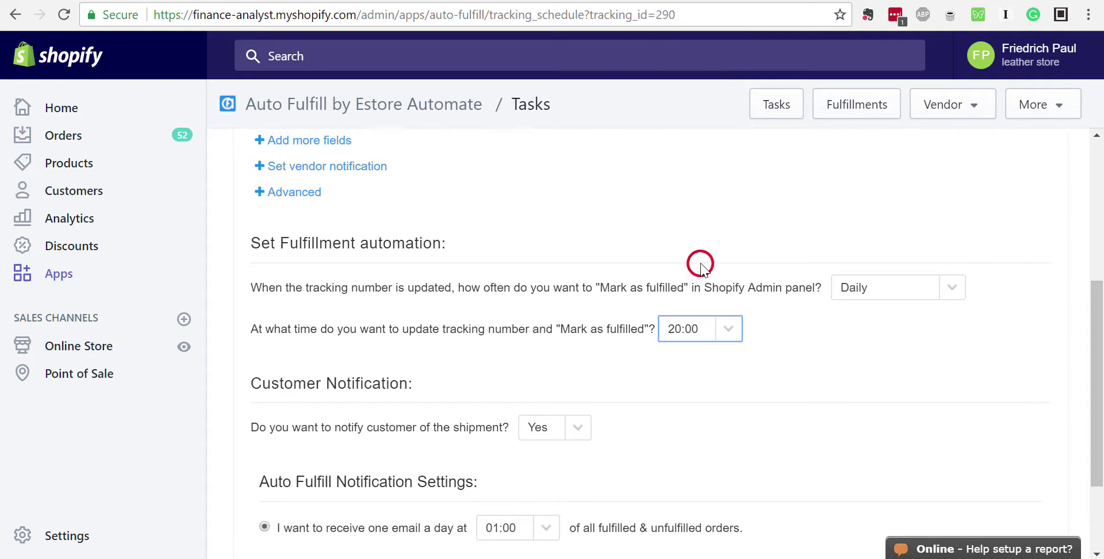
left_click(671, 351)
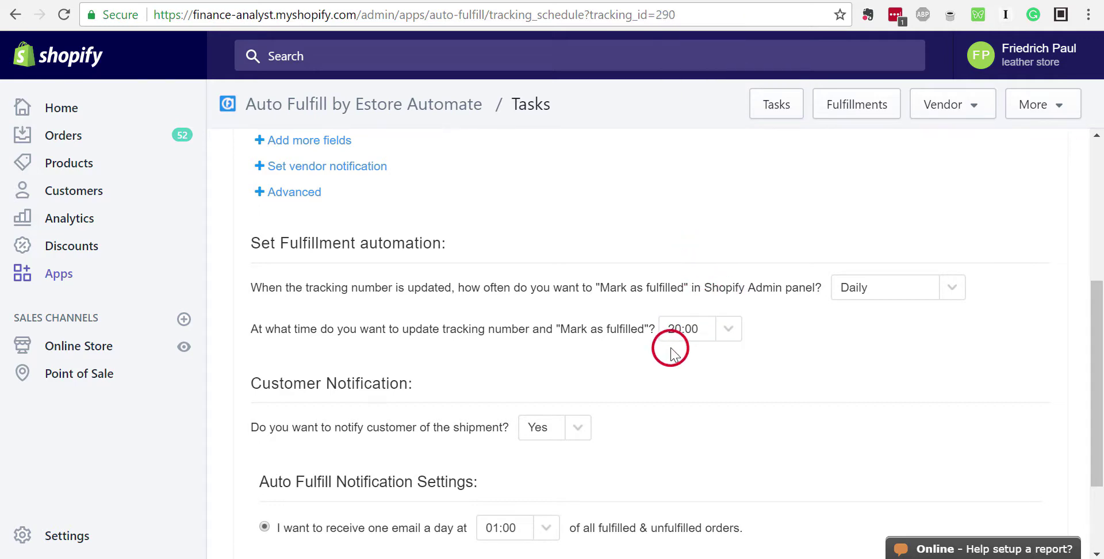
scroll(575, 345, "down", 2)
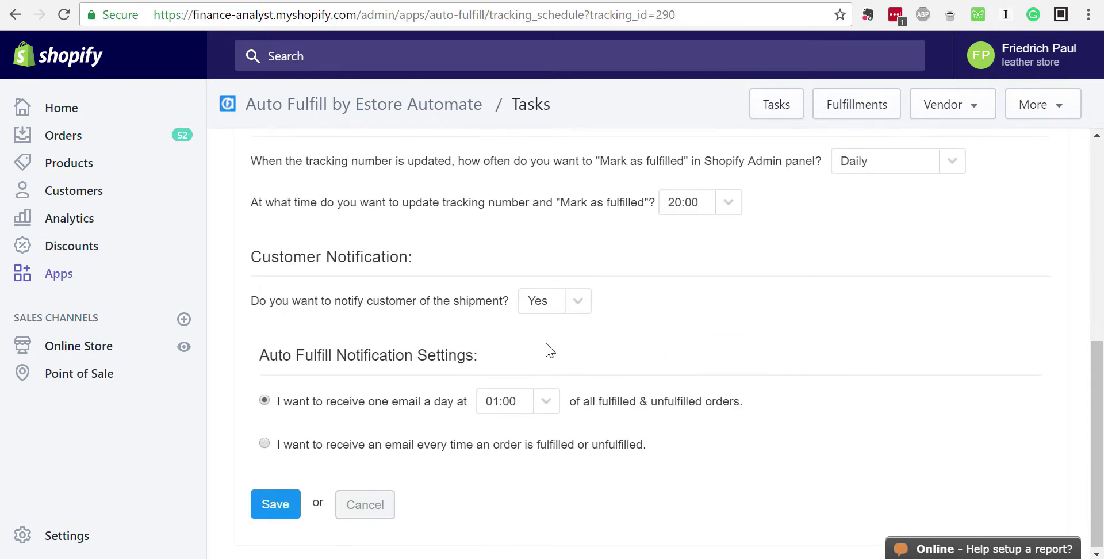
left_click(272, 503)
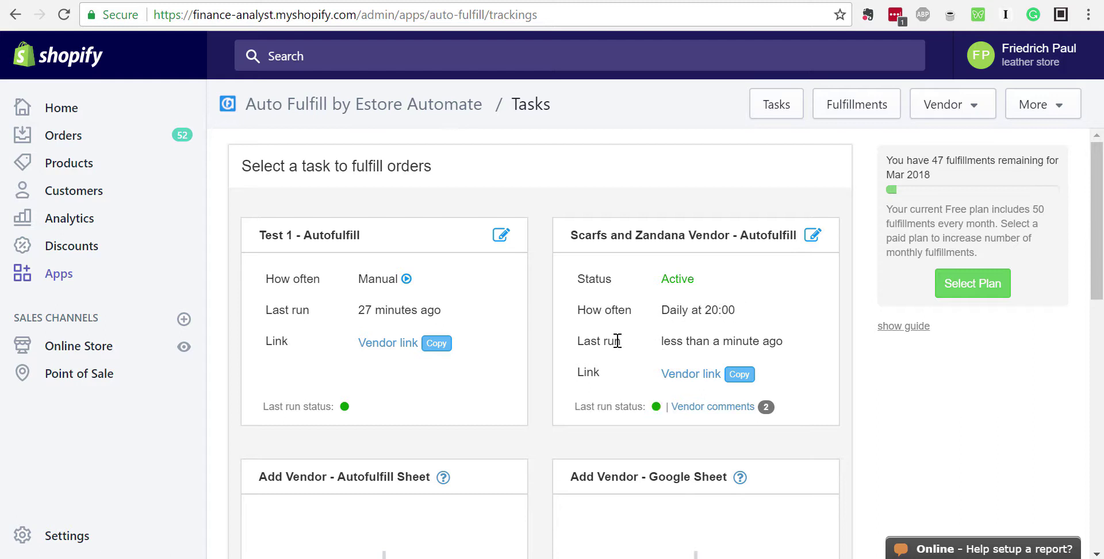
Check the task's last run time and open its Vendor order page
left_click_drag(661, 343, 786, 342)
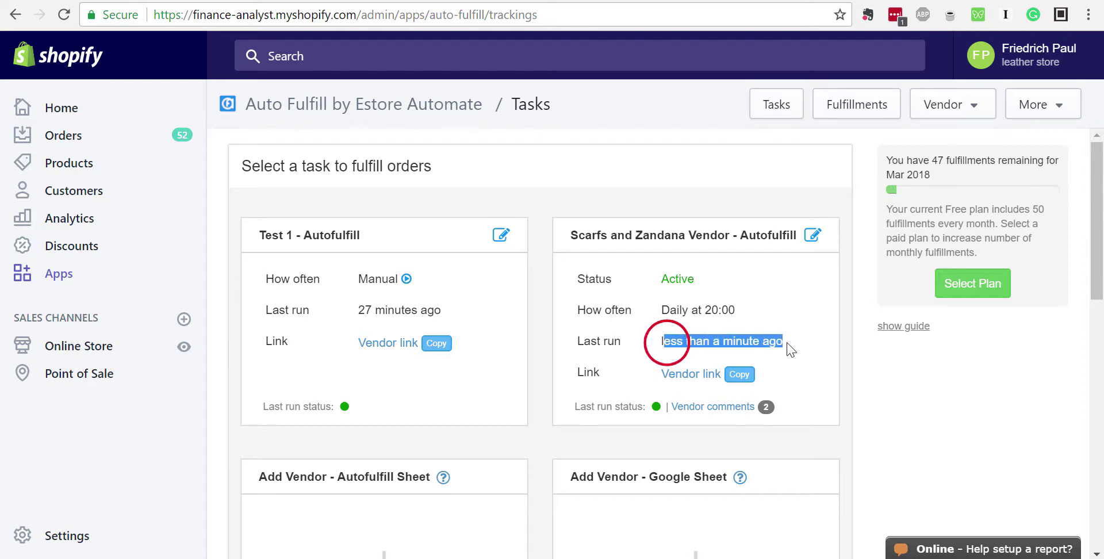
left_click(772, 343)
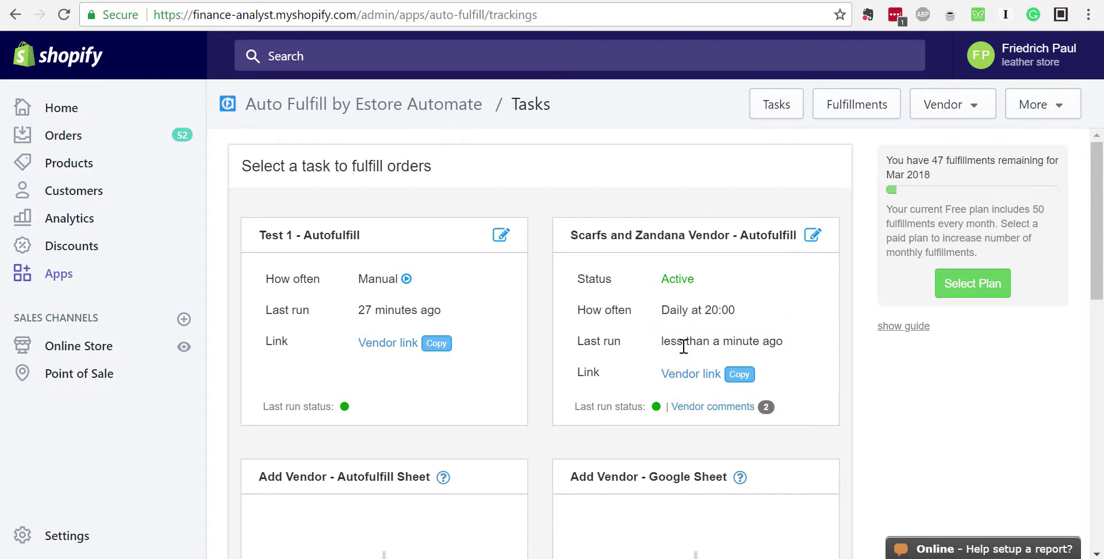
scroll(684, 345, "down", 2)
left_click(694, 291)
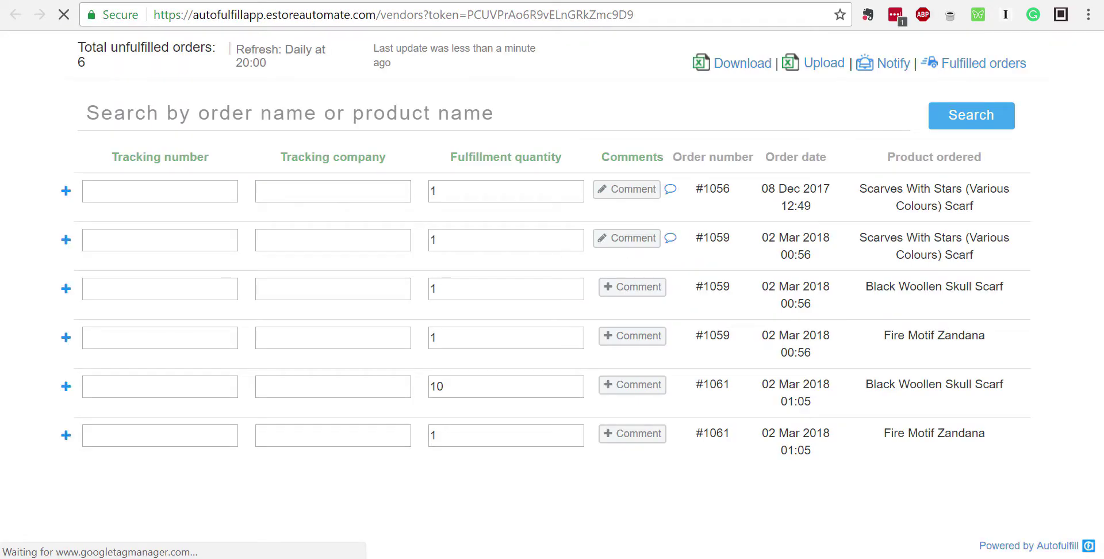
Point out the 'Refresh: Daily at 20:00' note and close the vendor tab
left_click(496, 0)
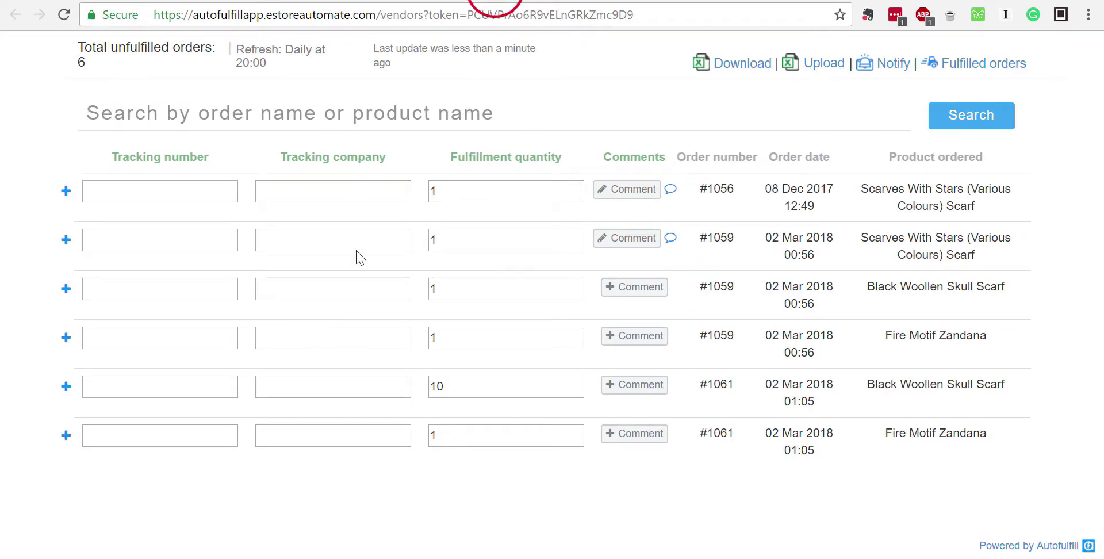
left_click_drag(237, 48, 270, 62)
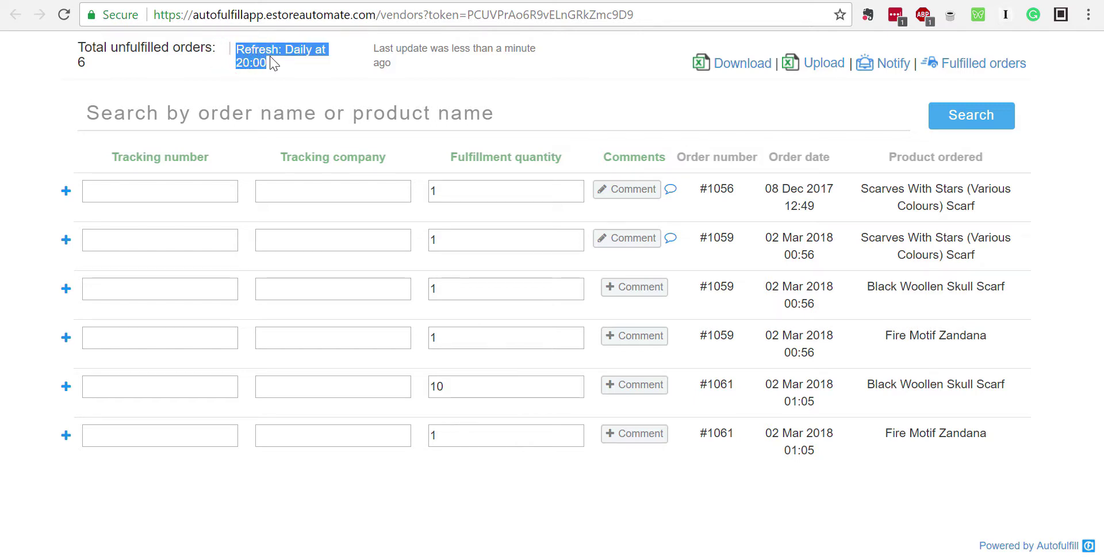
left_click(270, 57)
left_click_drag(270, 58, 244, 50)
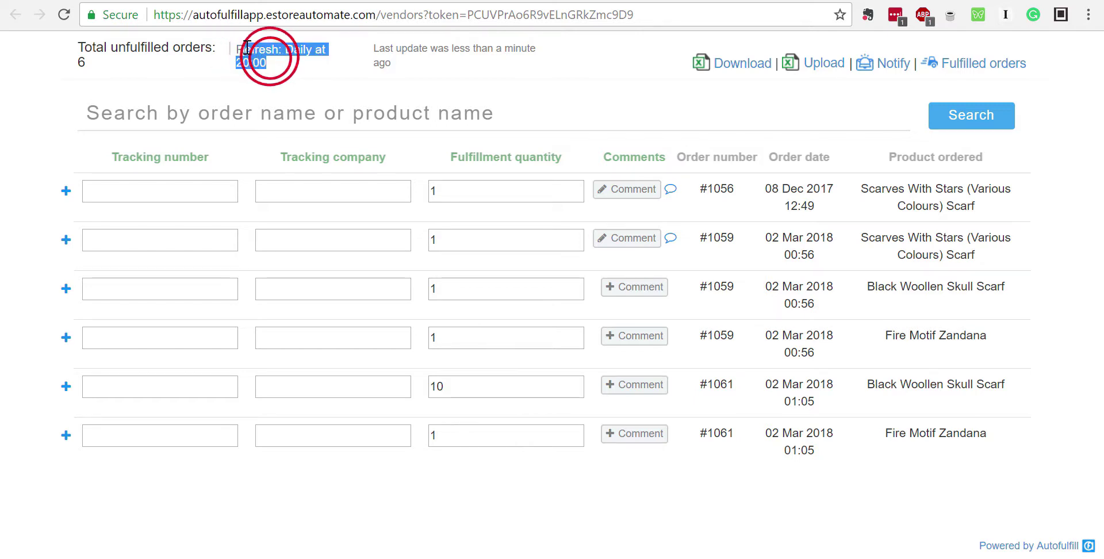
left_click(272, 63)
key("ctrl+w")
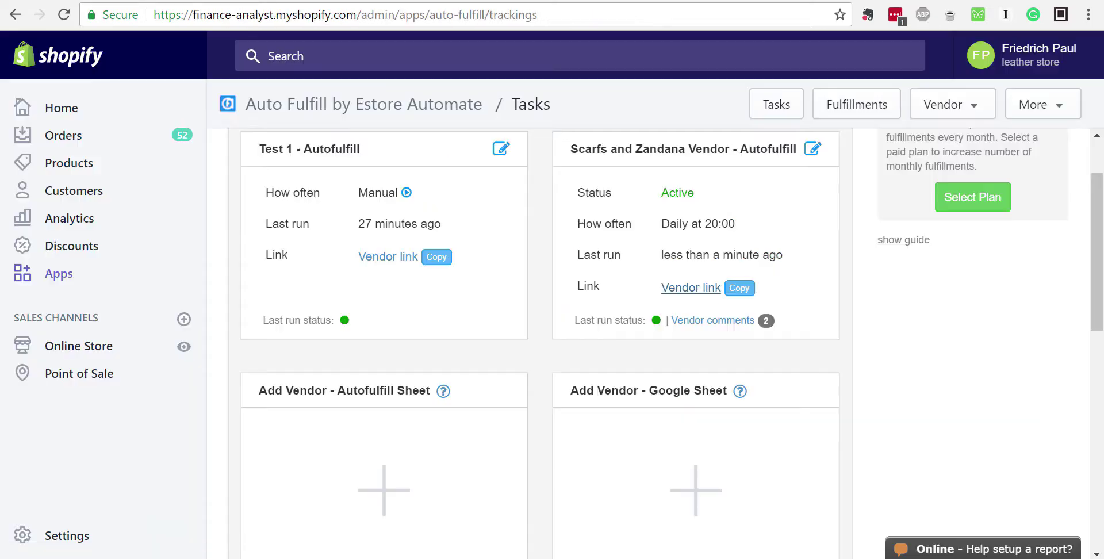
Open the Scarfs and Zandana Vendor page from the Tasks page, listing its 6 unfulfilled orders
scroll(353, 299, "up", 2)
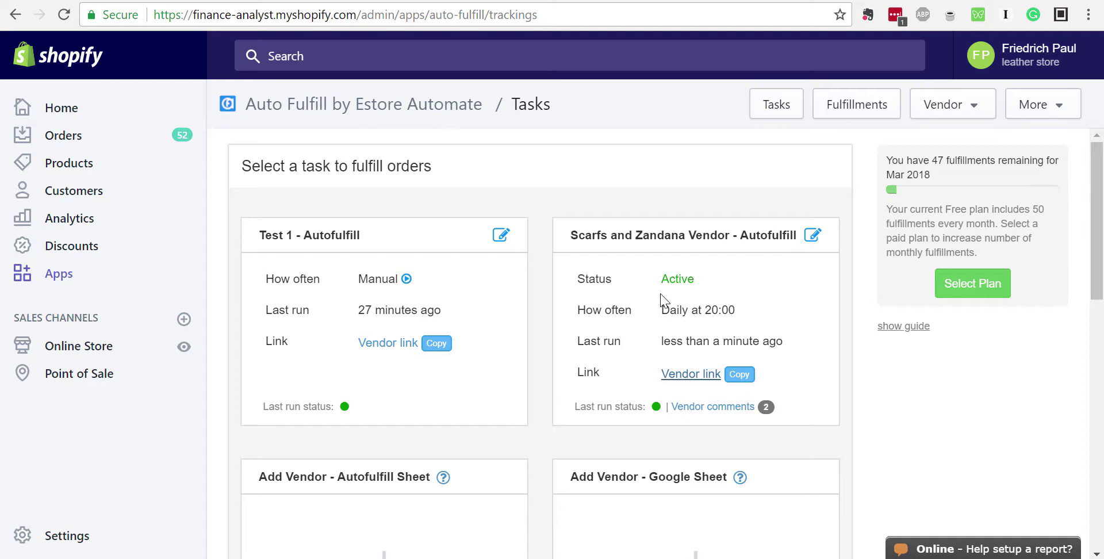
left_click(690, 373)
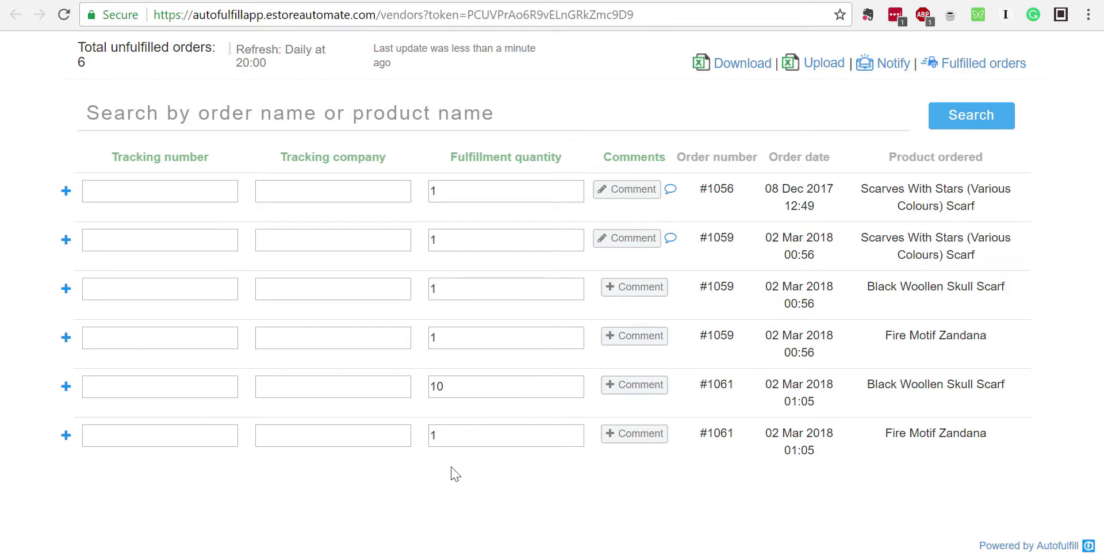
Review the vendor's fulfilled orders #1059 and #1061, then return to the Shopify Tasks tab
left_click(283, 110)
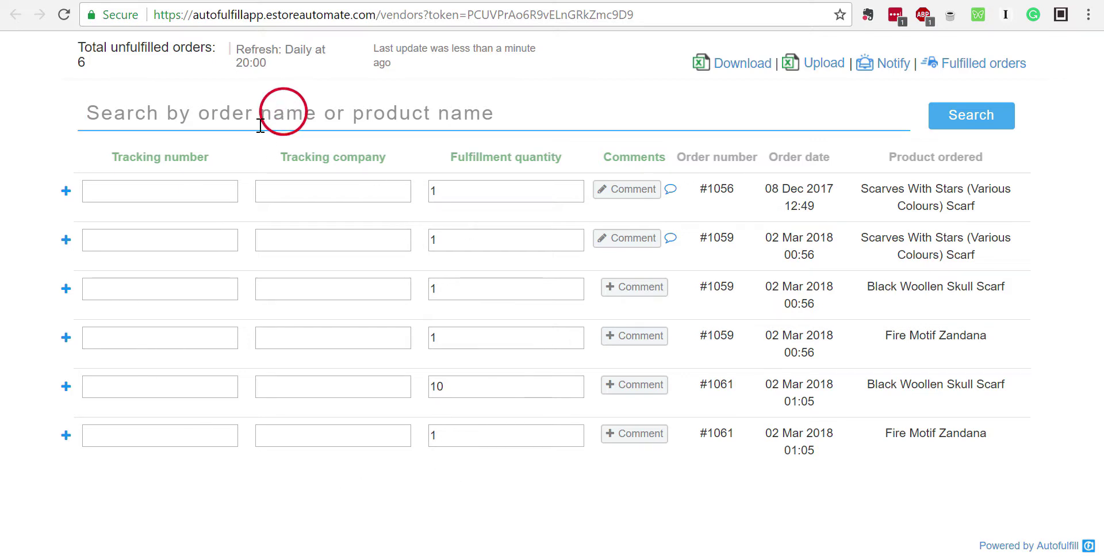
left_click(46, 117)
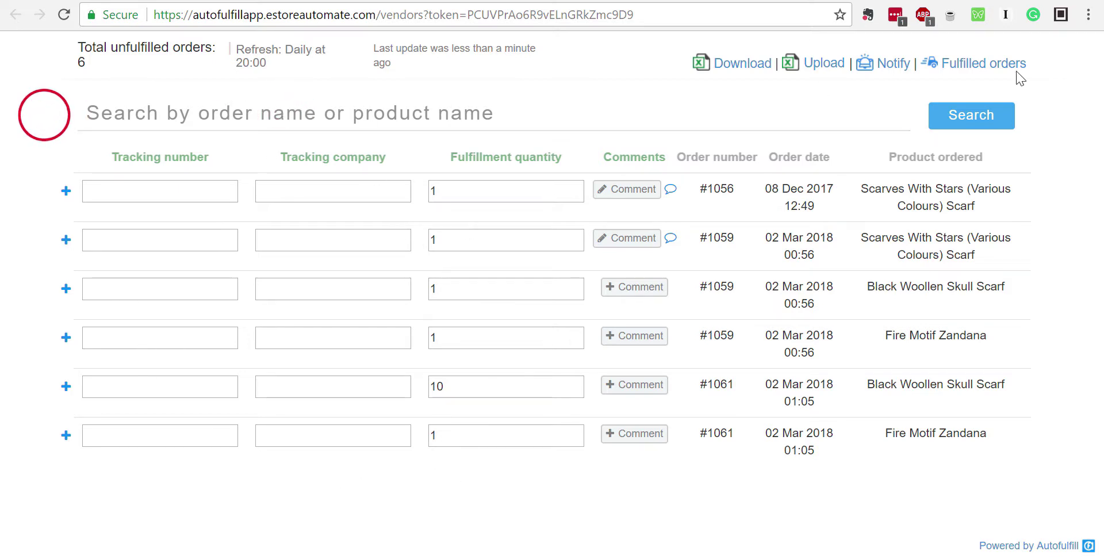
left_click(982, 60)
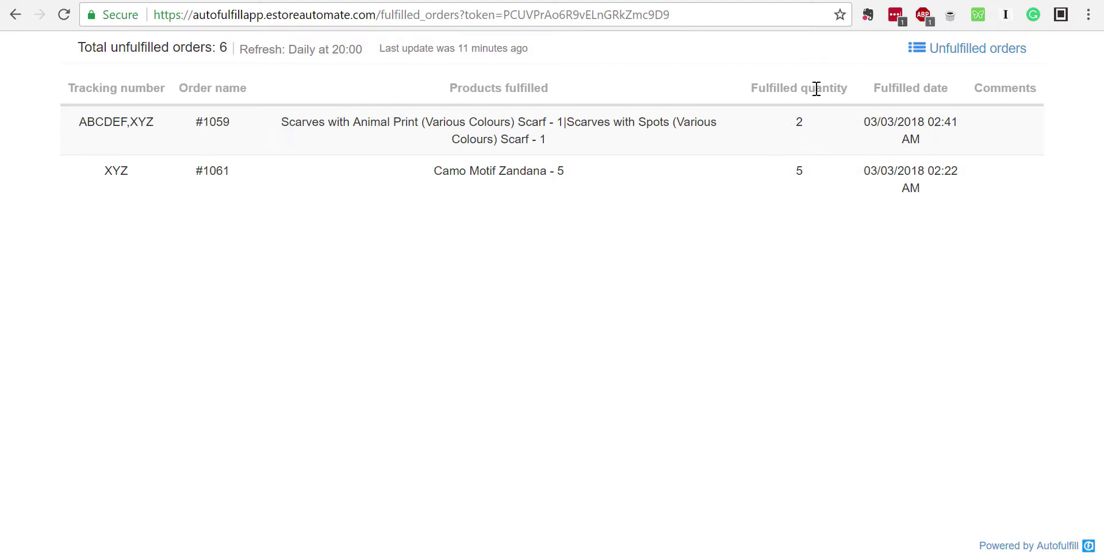
left_click(975, 49)
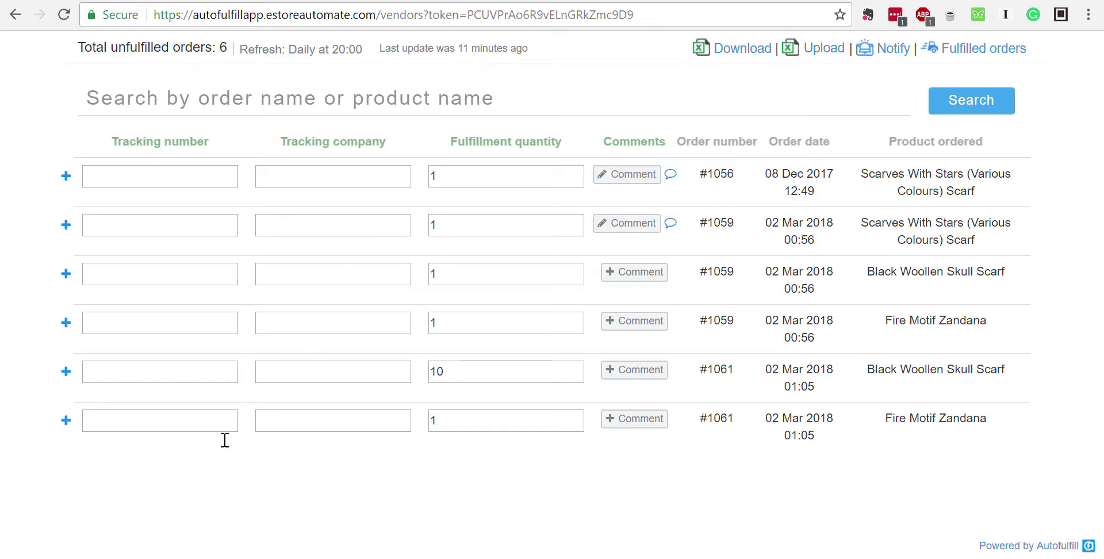
key("ctrl+shift+Tab")
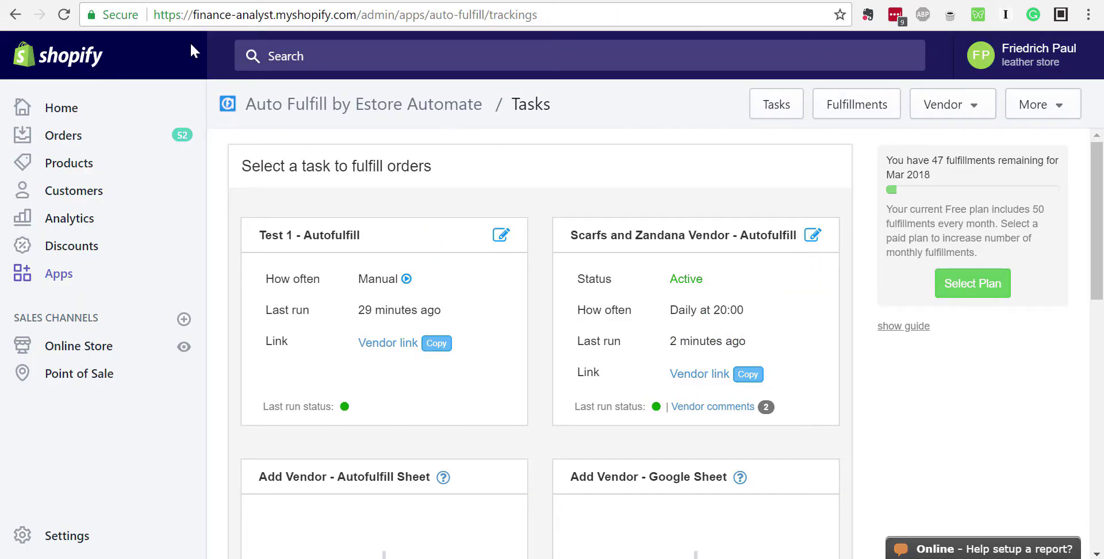
Open the All fulfillments list and scroll through its table
left_click(858, 108)
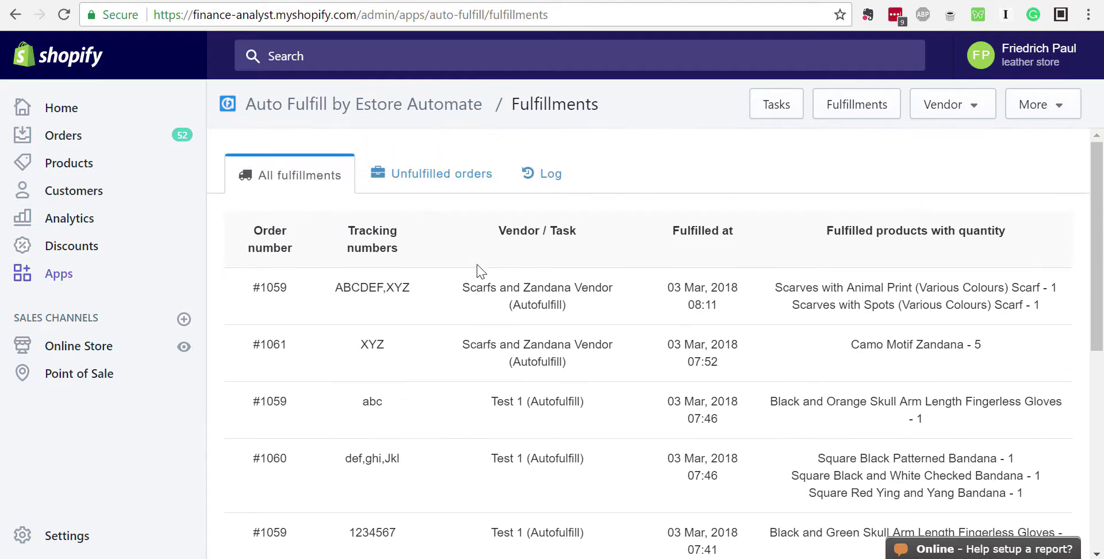
scroll(477, 270, "down", 6)
scroll(476, 270, "up", 6)
scroll(477, 270, "down", 3)
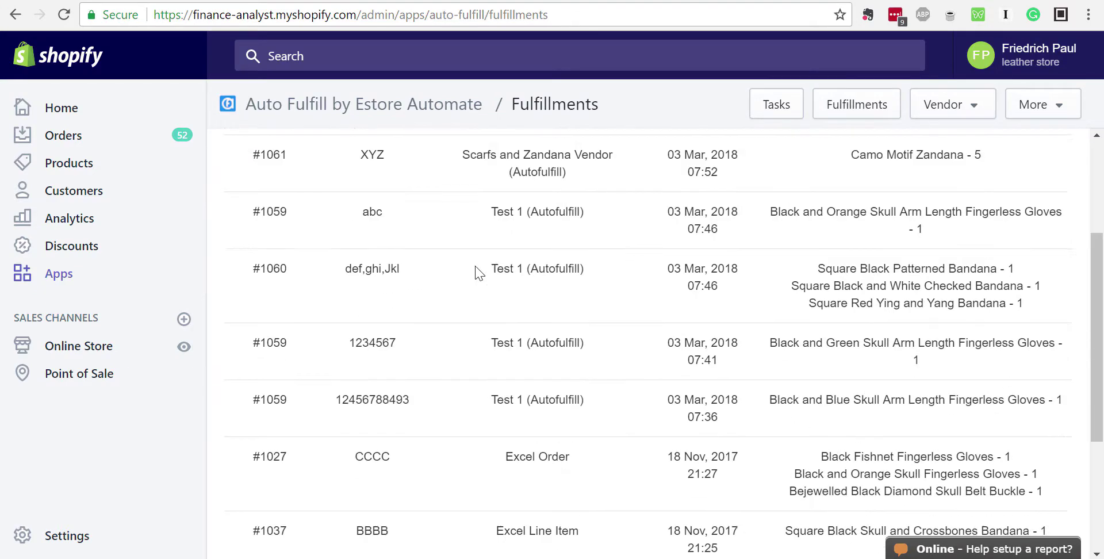
scroll(477, 270, "down", 2)
scroll(477, 270, "up", 4)
scroll(477, 270, "down", 6)
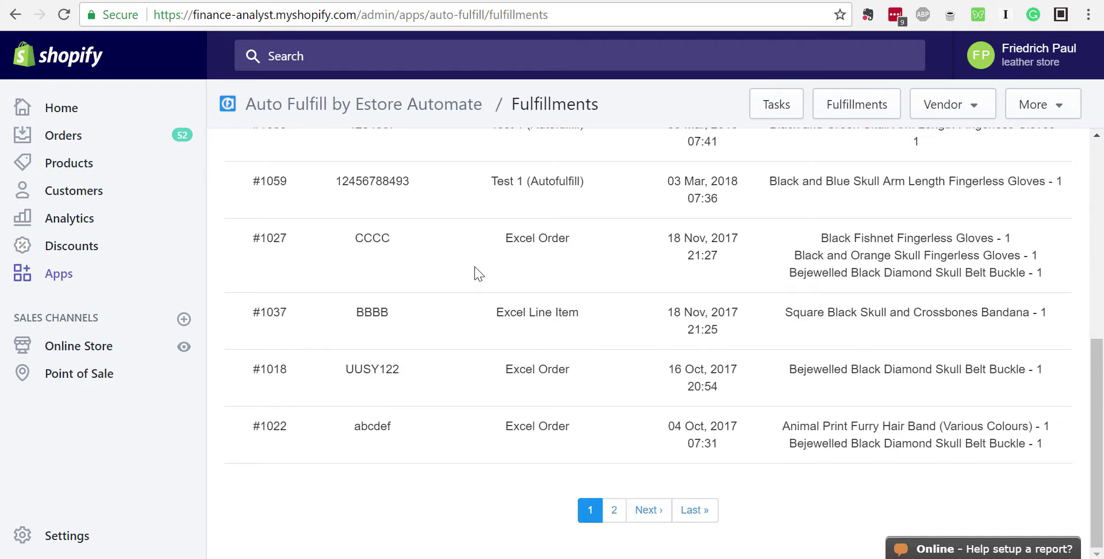
scroll(476, 270, "up", 6)
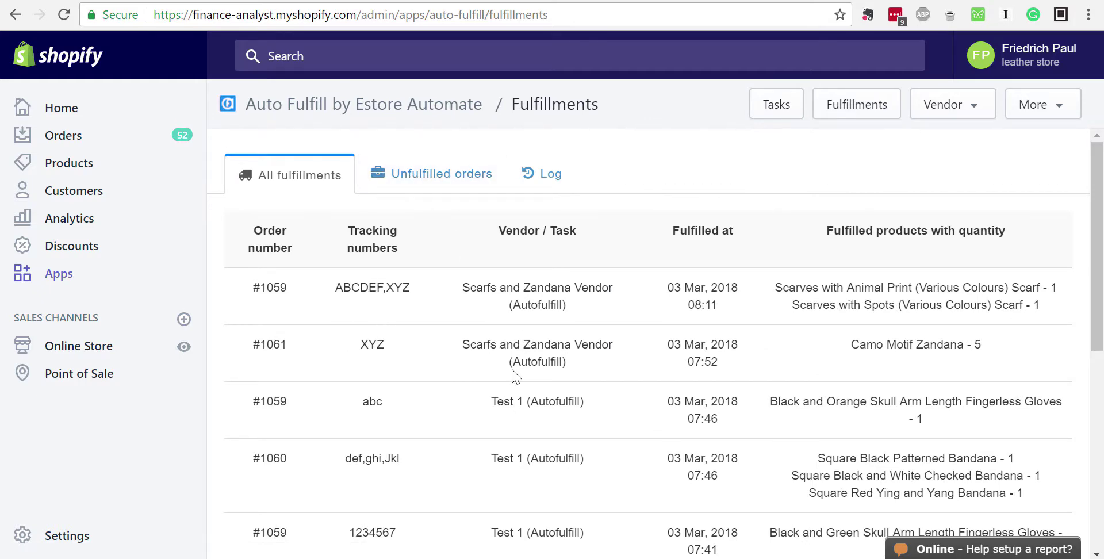
scroll(515, 377, "down", 2)
scroll(502, 344, "up", 2)
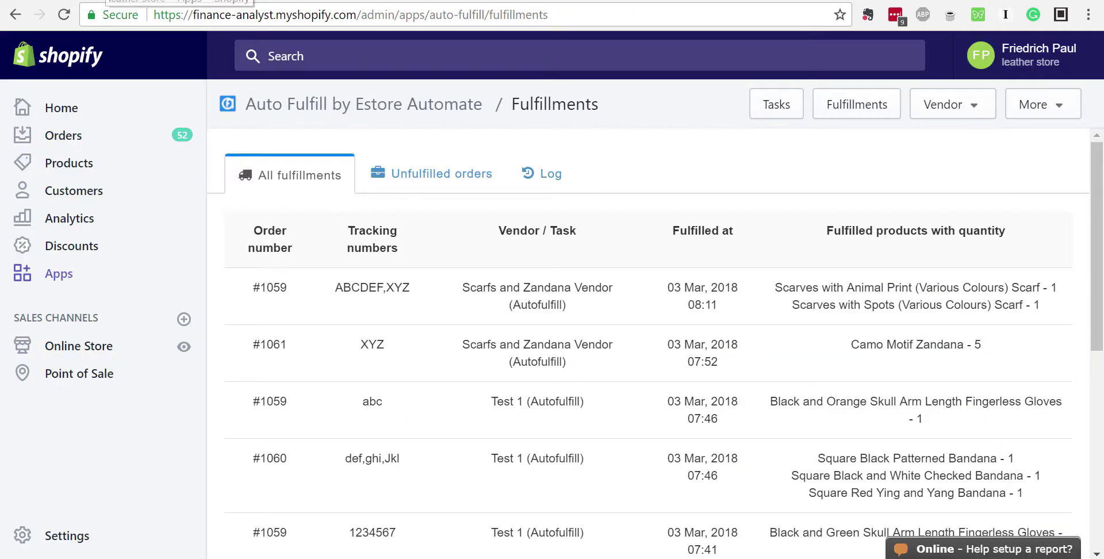
scroll(483, 339, "down", 4)
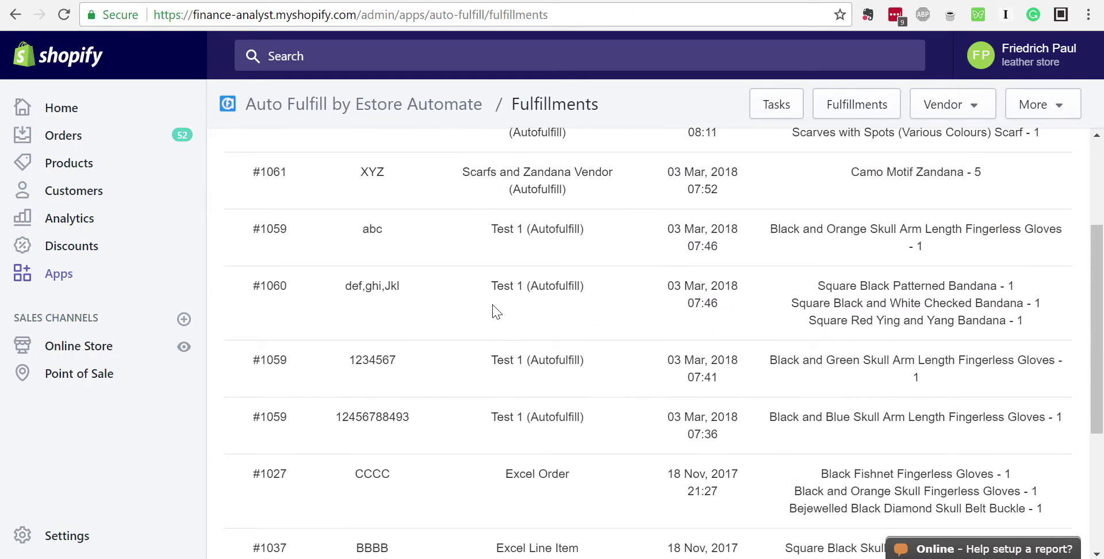
scroll(506, 329, "down", 3)
scroll(506, 332, "up", 7)
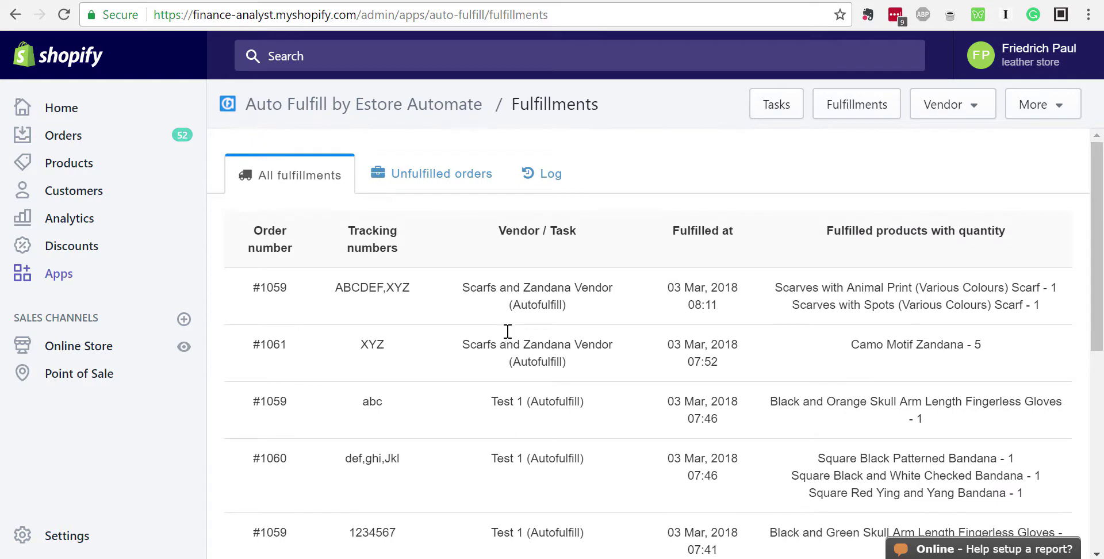
scroll(512, 322, "down", 10)
scroll(519, 308, "up", 10)
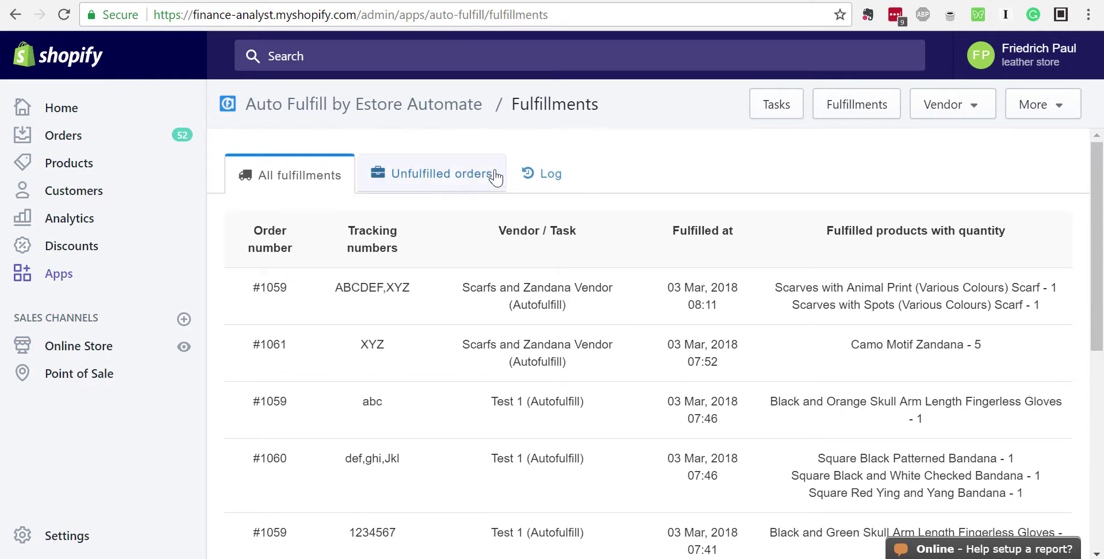
Show the Unfulfilled orders tab listing #1061, #1059 and #1056 with their last checked times
left_click(767, 105)
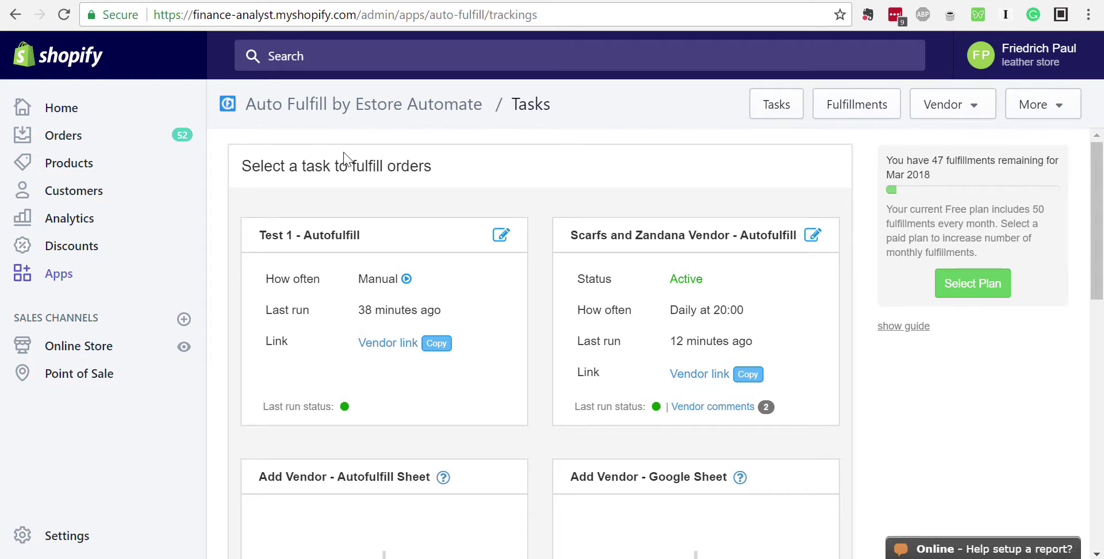
left_click(849, 106)
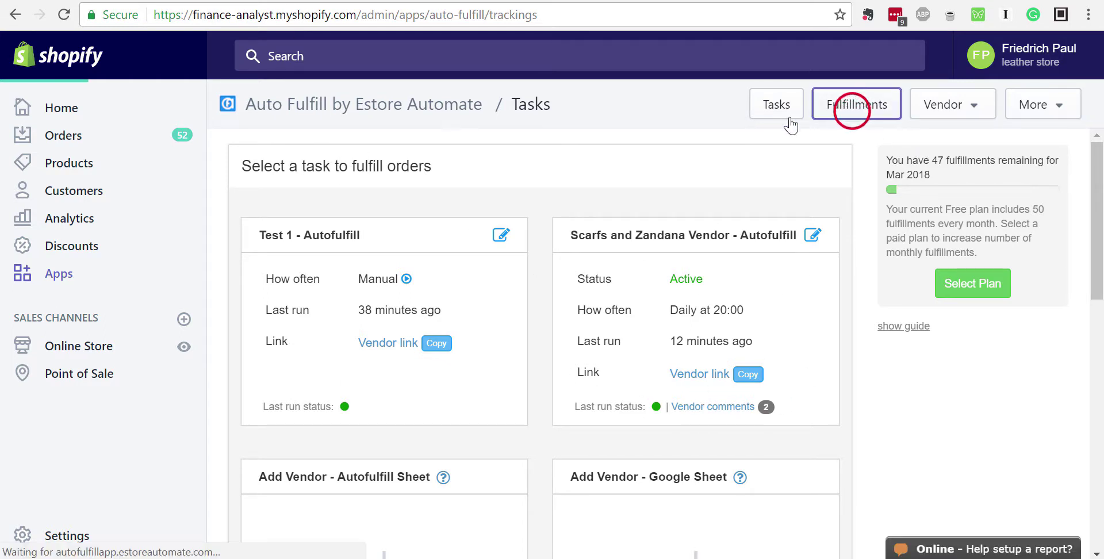
scroll(399, 353, "down", 10)
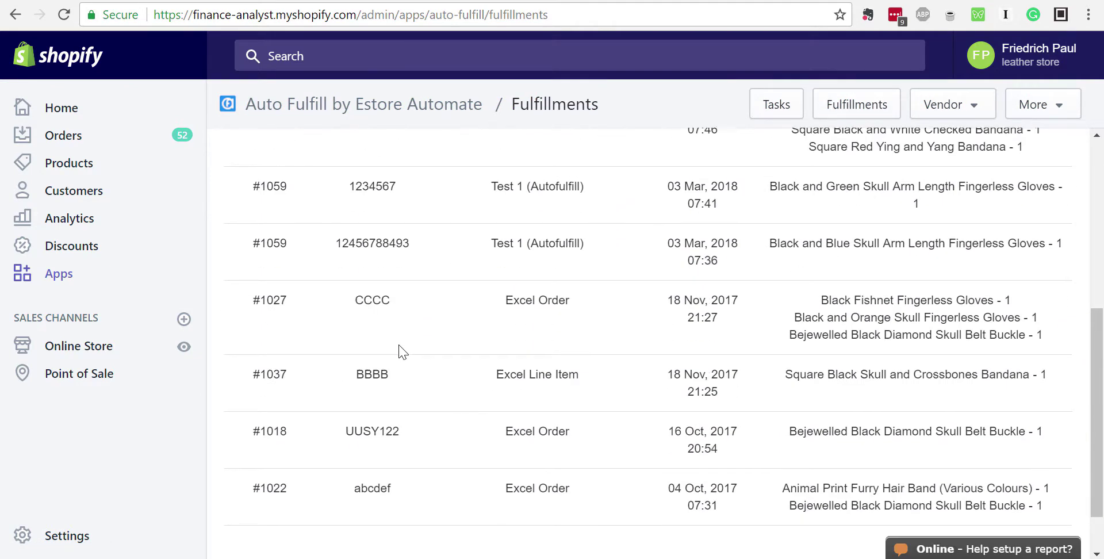
scroll(399, 352, "up", 10)
left_click(426, 175)
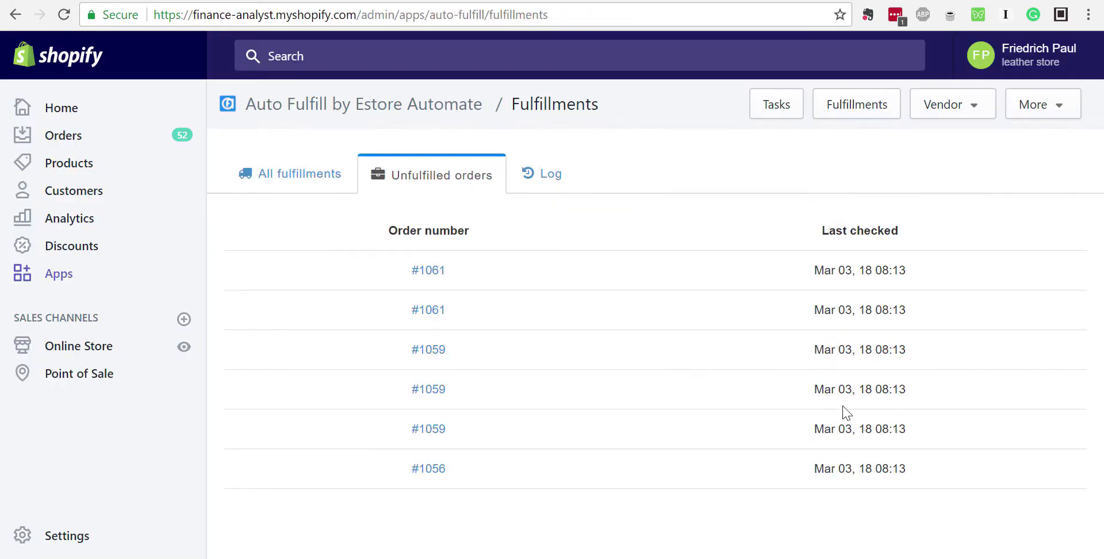
Scroll through the task run log entries, then return to the Fulfillments and Tasks pages
left_click(547, 178)
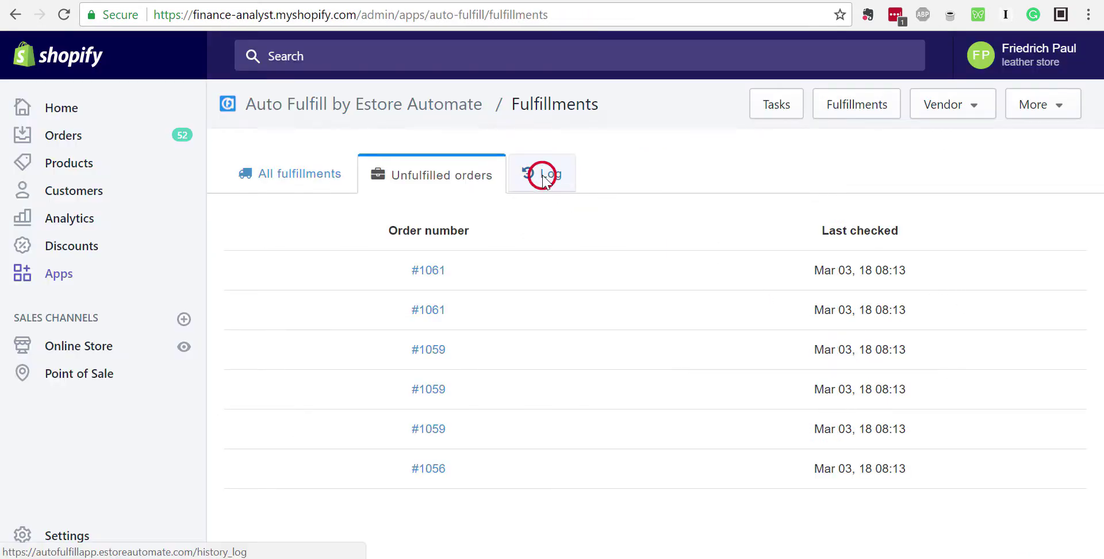
scroll(533, 330, "down", 8)
scroll(536, 333, "down", 5)
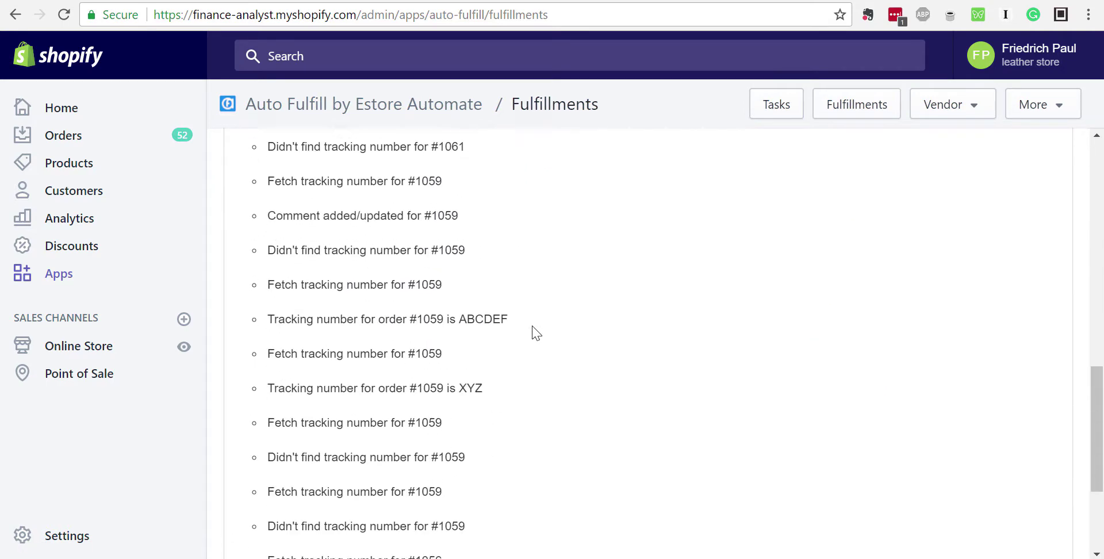
scroll(535, 332, "down", 5)
scroll(536, 332, "up", 3)
scroll(532, 332, "down", 5)
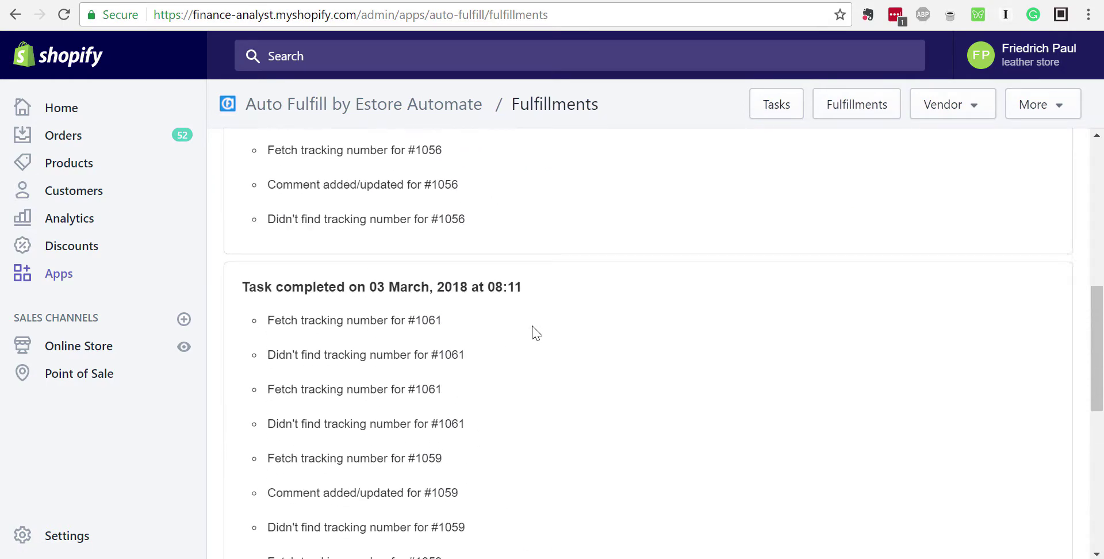
scroll(529, 333, "up", 15)
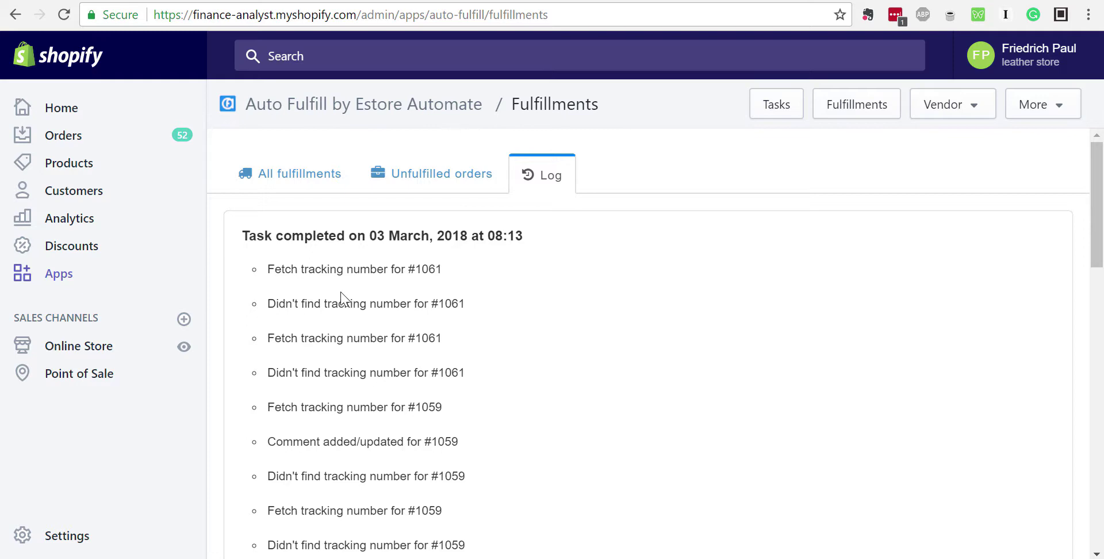
scroll(341, 298, "down", 3)
left_click_drag(279, 168, 407, 168)
scroll(333, 200, "down", 2)
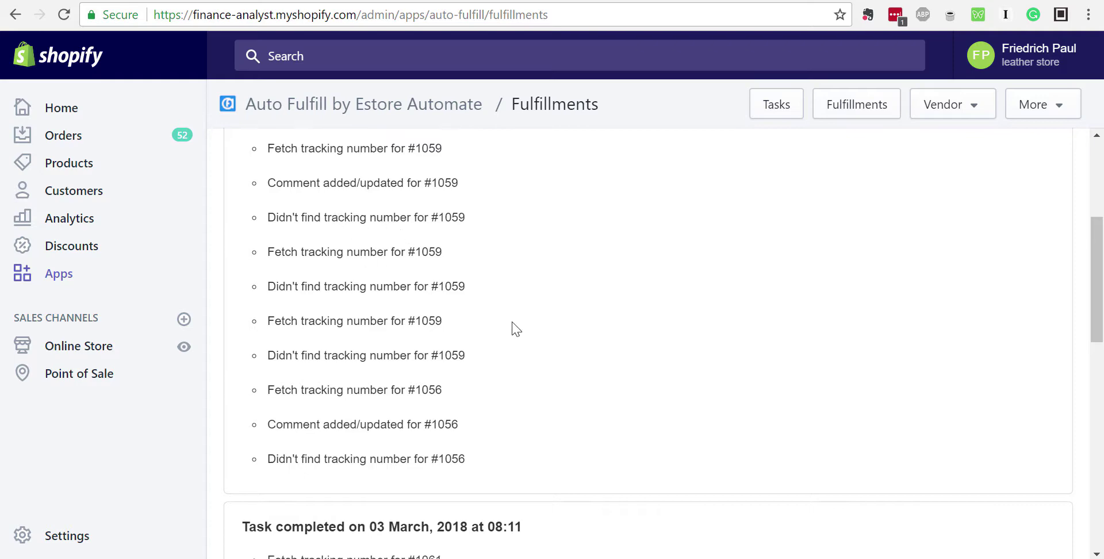
scroll(512, 328, "up", 5)
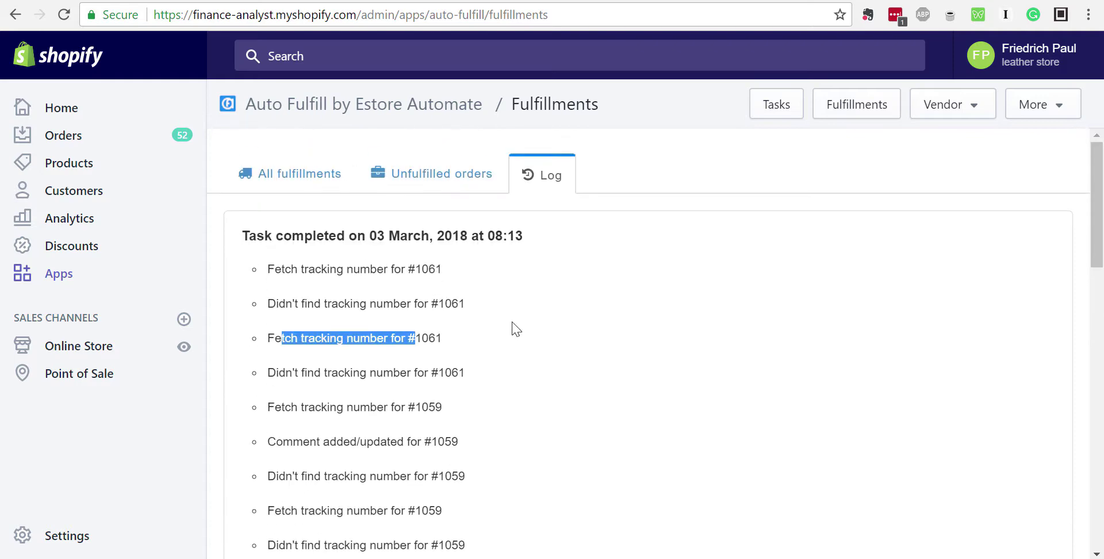
left_click(840, 107)
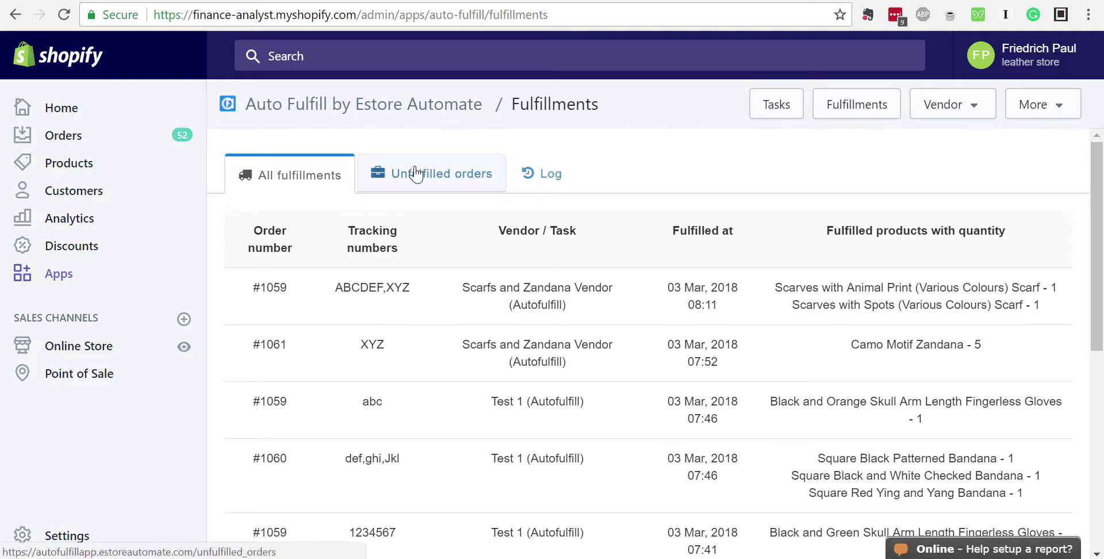
left_click(782, 106)
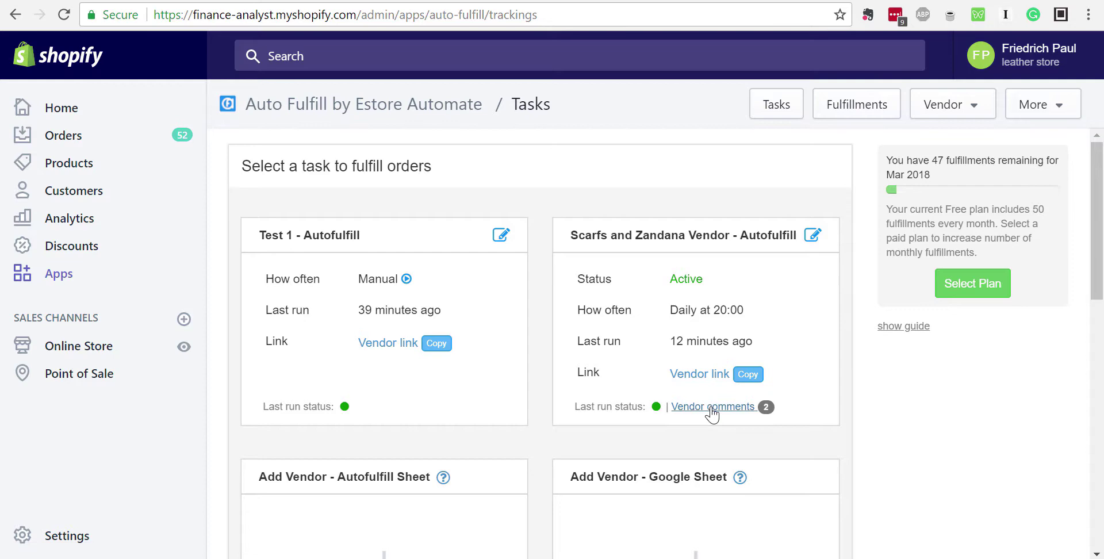
Read the Scarfs and Zandana Vendor's comments and close them
left_click(711, 407)
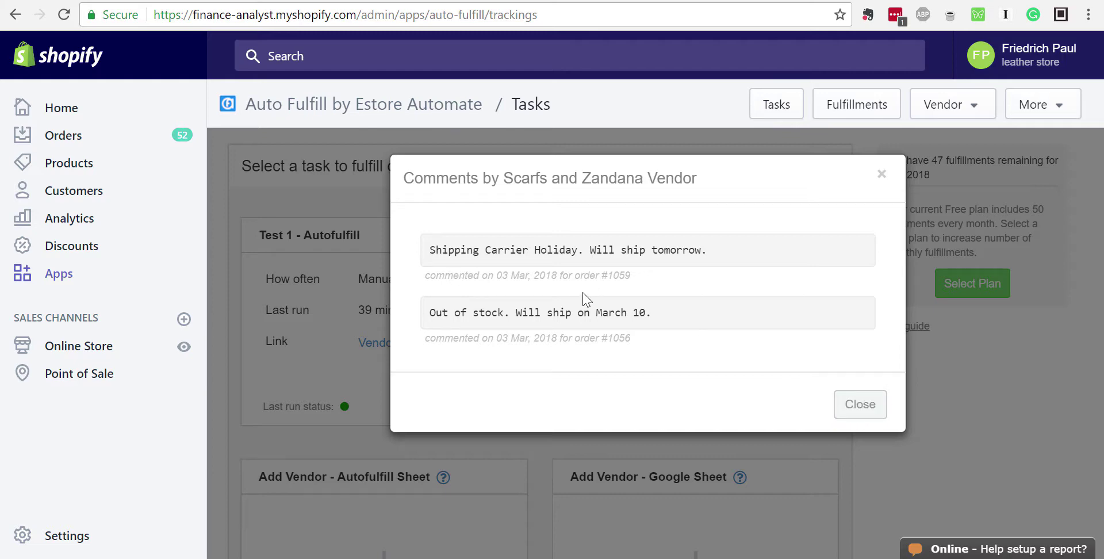
left_click(866, 404)
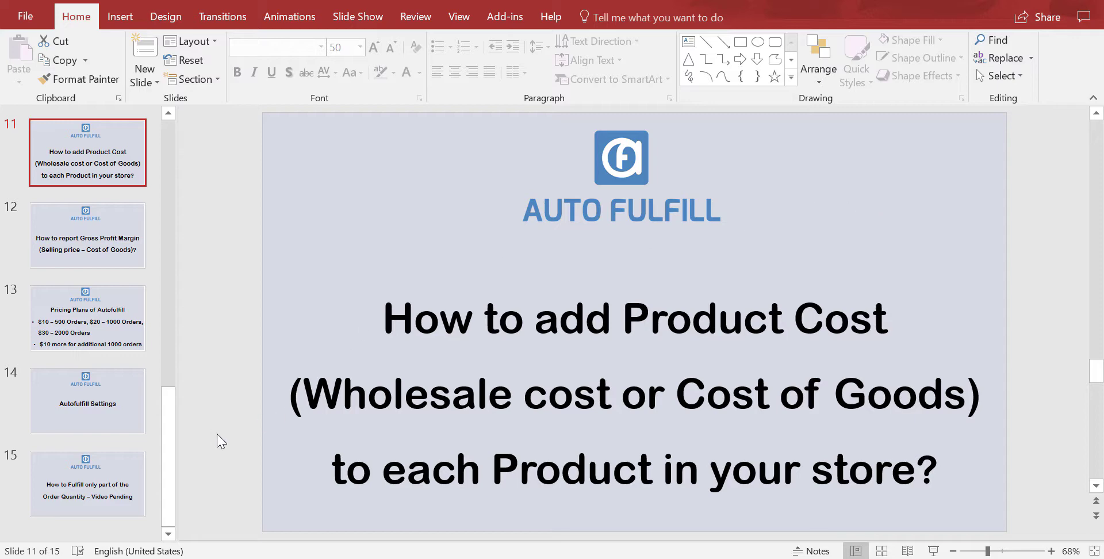
Bring the Shopify browser window back in front of PowerPoint
mouse_move(250, 558)
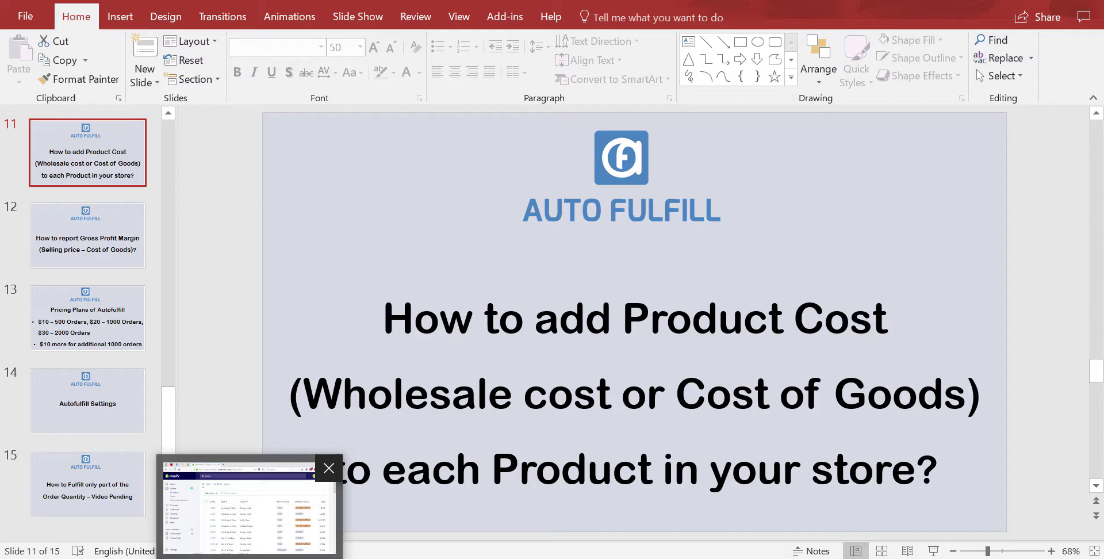
left_click(249, 505)
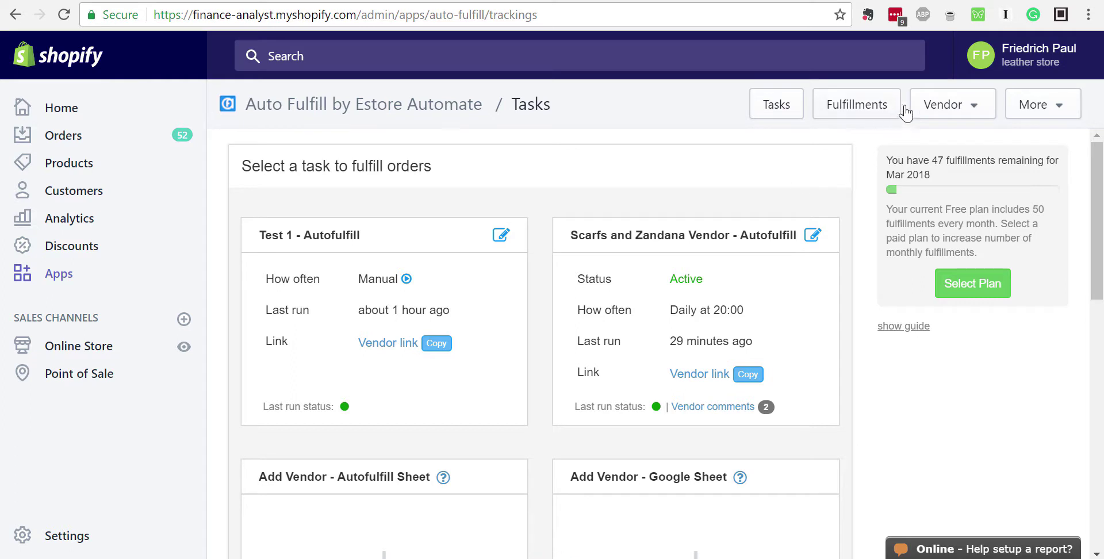
Open the vendor SKU cost page, test and clear a cost of 23, then download and open download_skus.xlsx
left_click(956, 107)
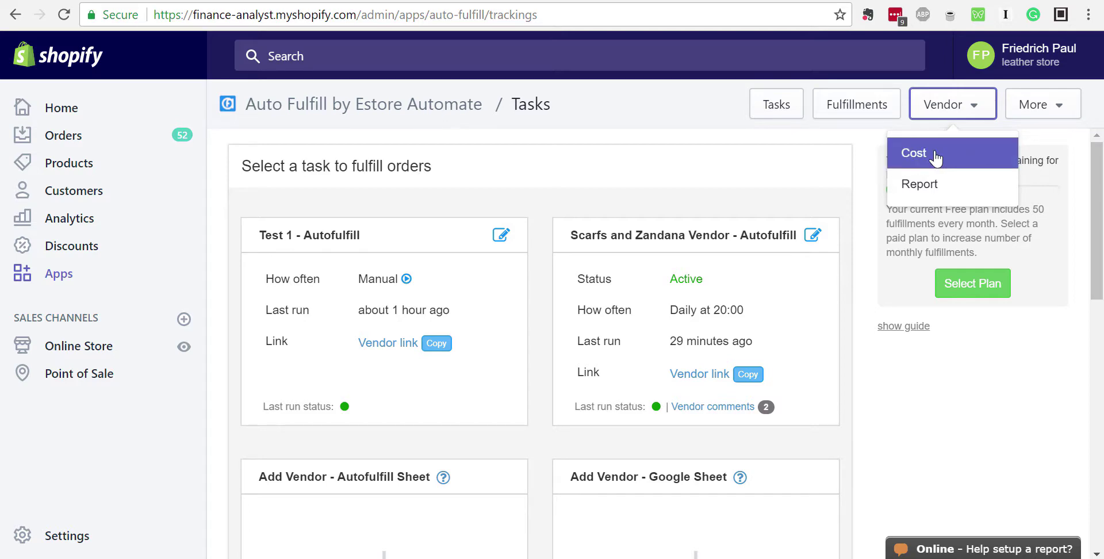
left_click(934, 156)
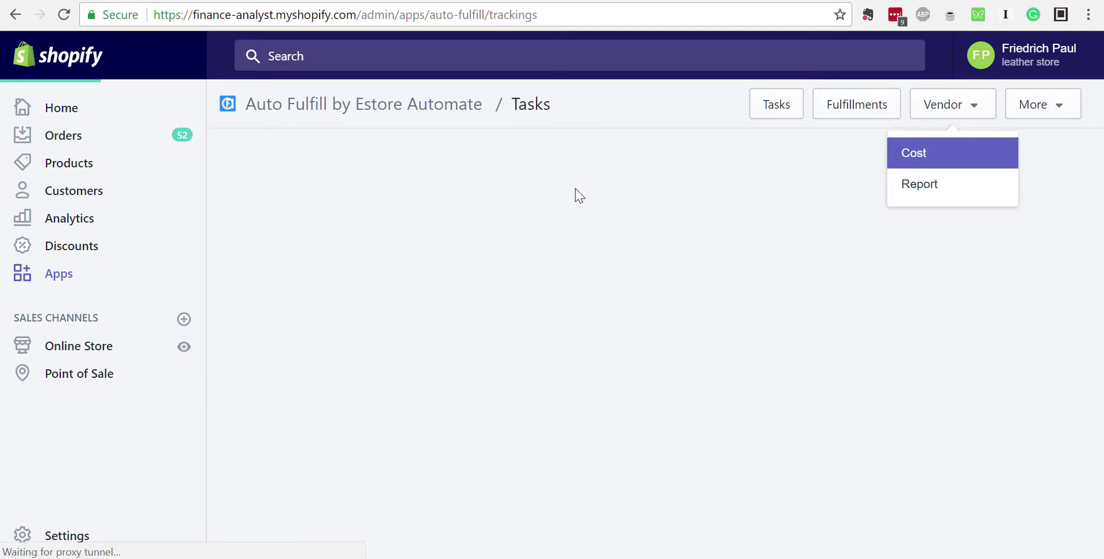
scroll(610, 304, "down", 5)
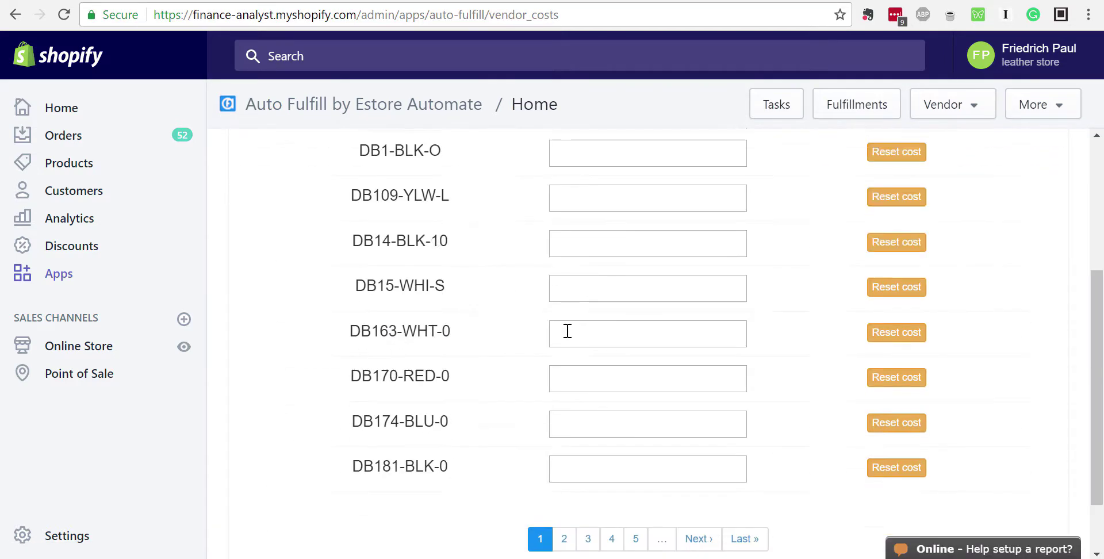
scroll(567, 330, "up", 5)
left_click(598, 300)
type("23")
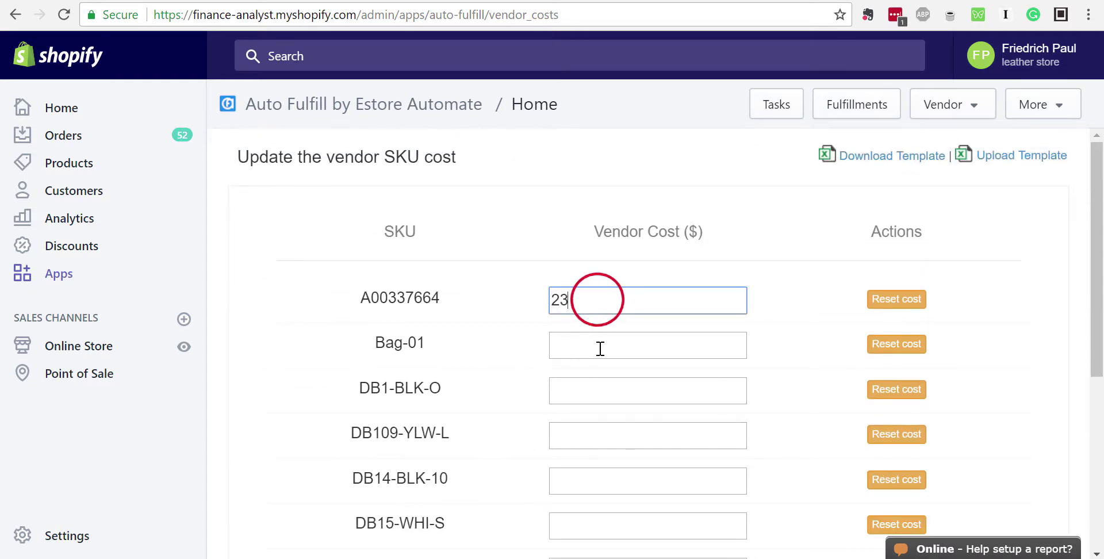
double_click(575, 300)
key("BackSpace")
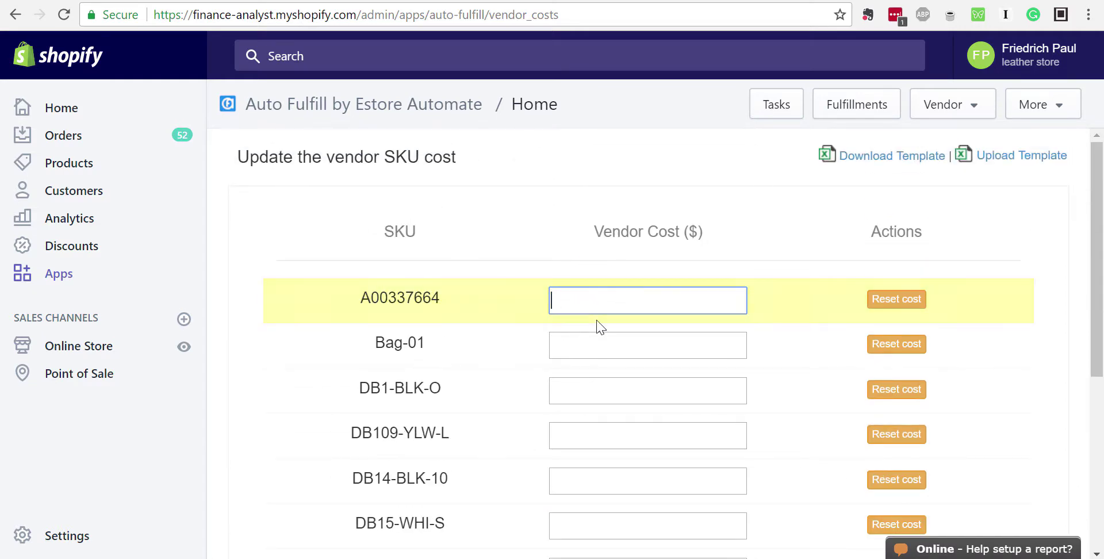
left_click(864, 160)
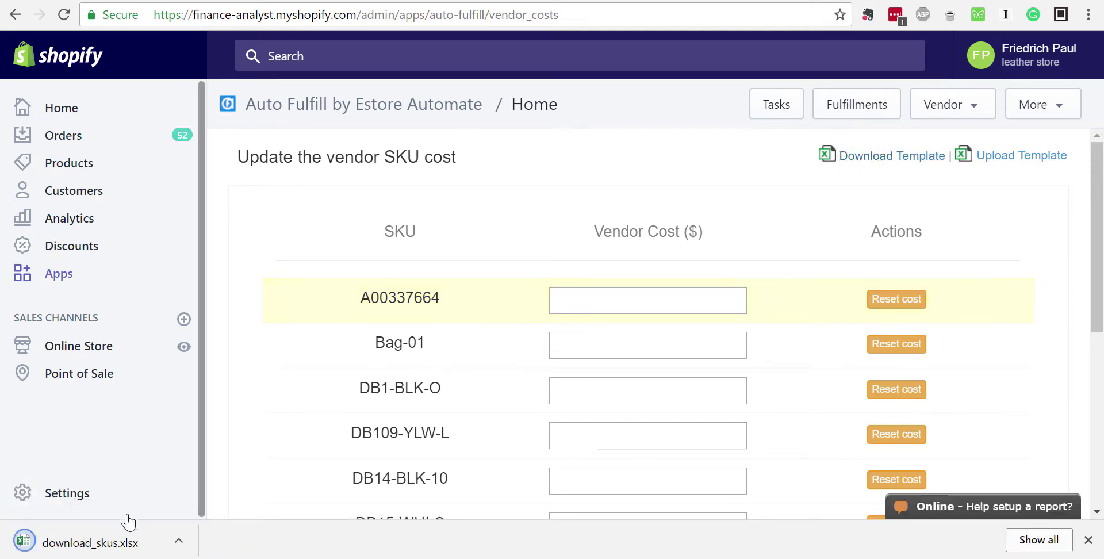
left_click(99, 535)
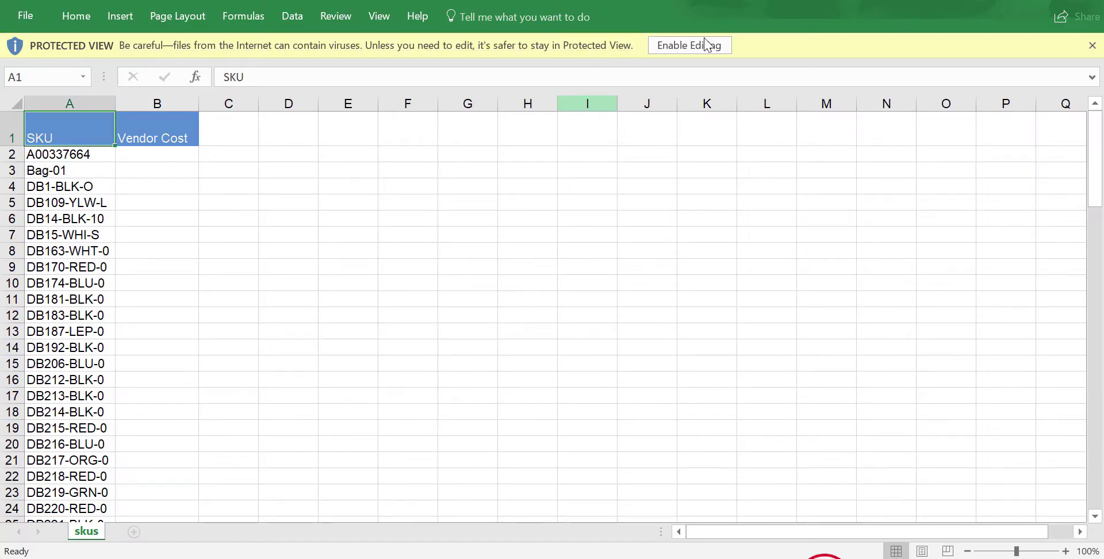
Enable editing and enter a Vendor Cost of 3 in B2 for SKU A00337664
left_click(704, 38)
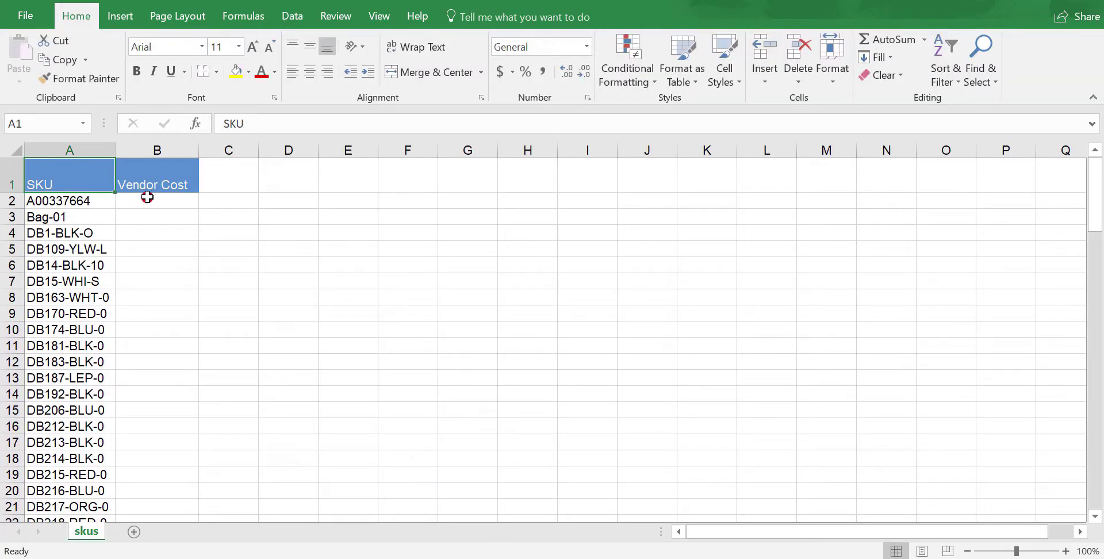
left_click(147, 197)
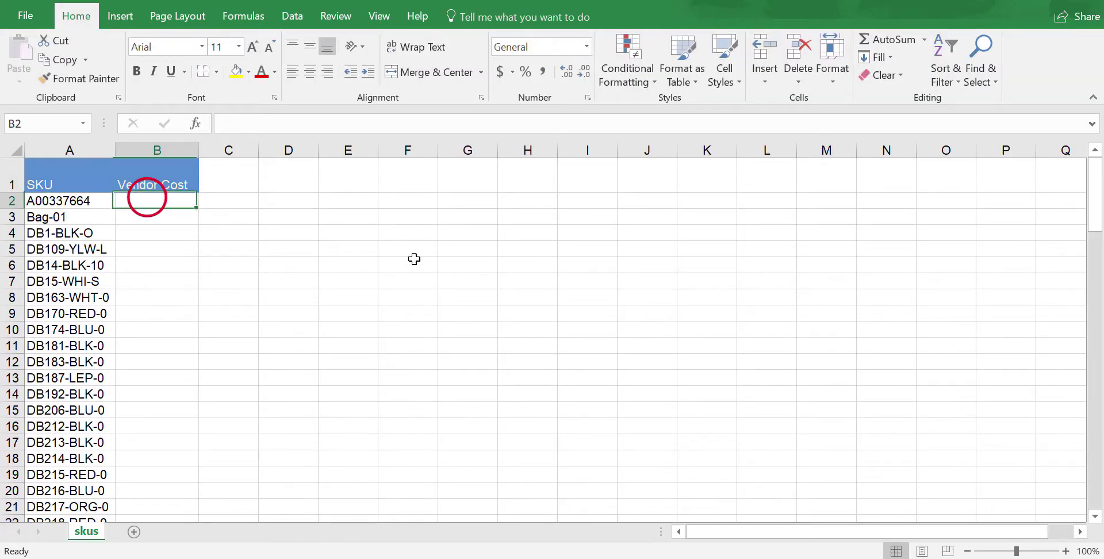
type("3")
key("Up")
key("Down")
Copy the cost of 3 down the Vendor Cost column to every SKU row
key("ctrl+c")
key("Left")
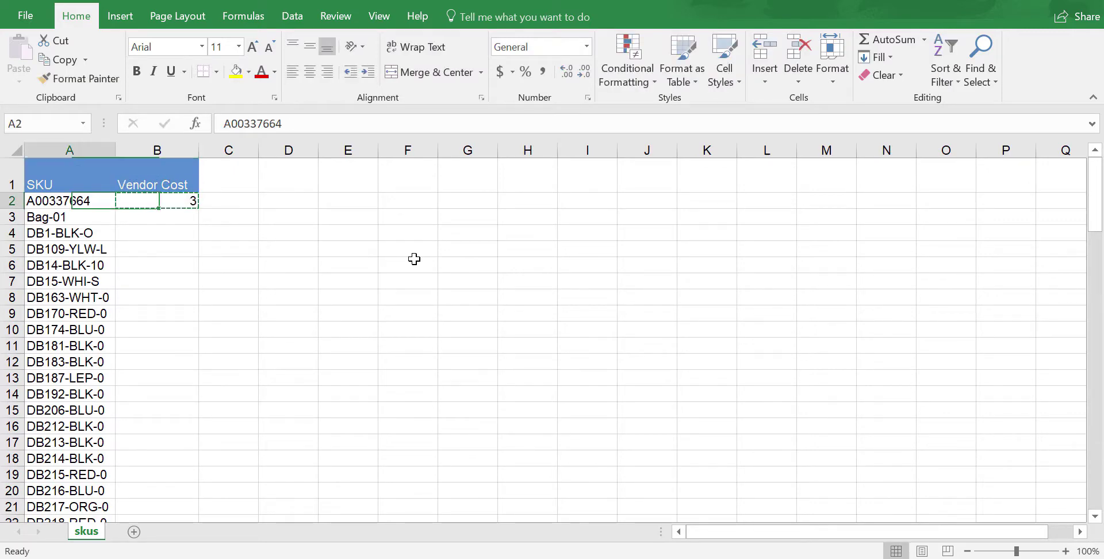
key("ctrl+Down")
key("Right")
key("ctrl+shift+Up")
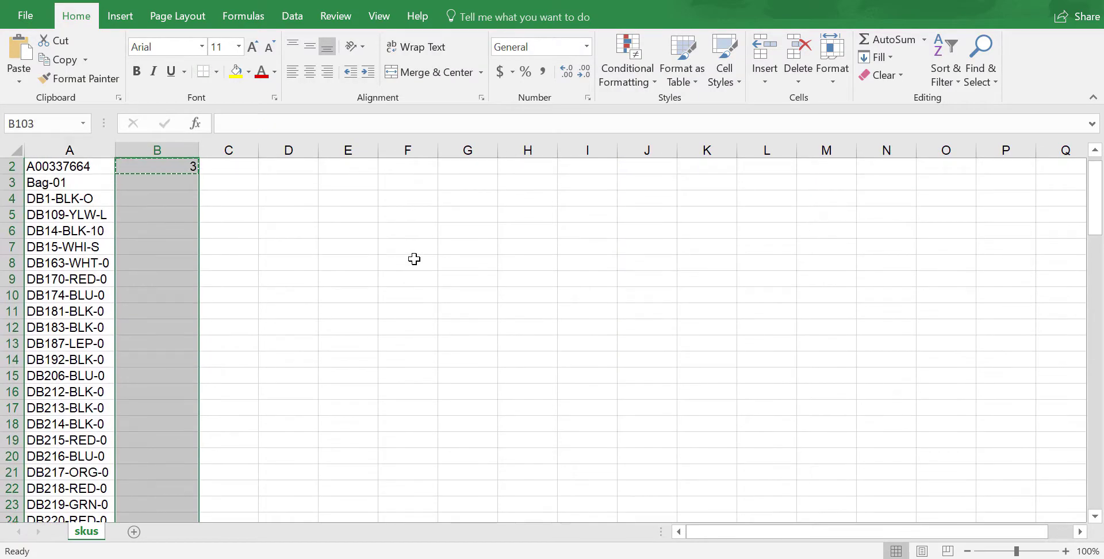
key("ctrl+v")
key("Up")
key("Down")
key("Escape")
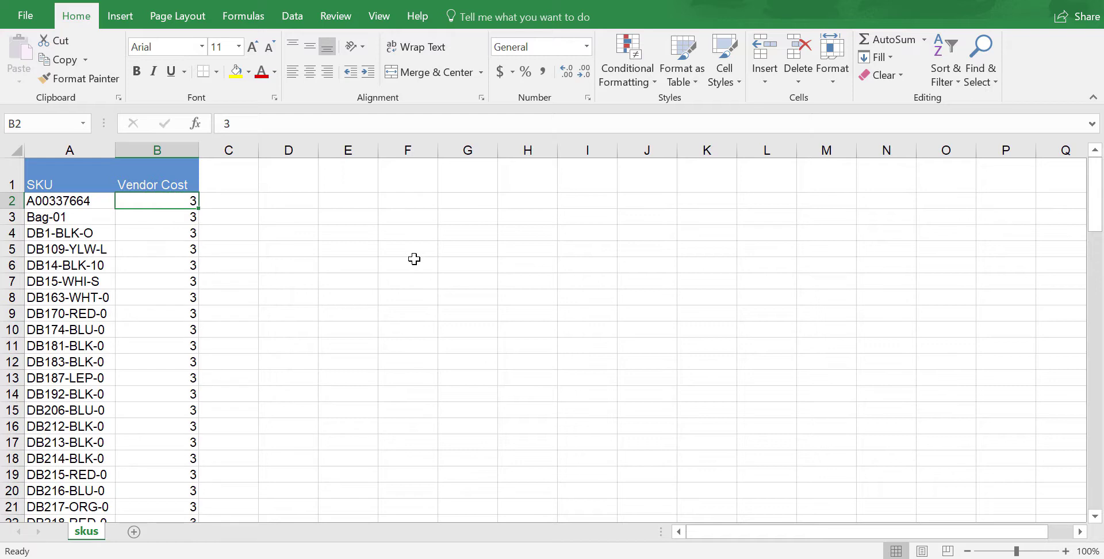
left_click(172, 282)
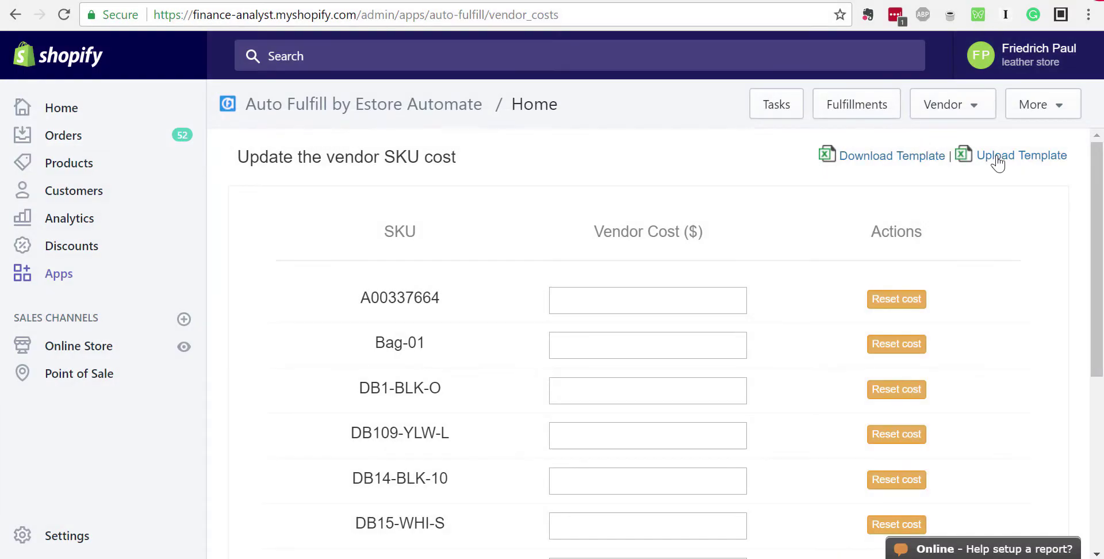
Upload the filled-in download_skus file to set the vendor SKU costs
left_click(995, 156)
double_click(223, 99)
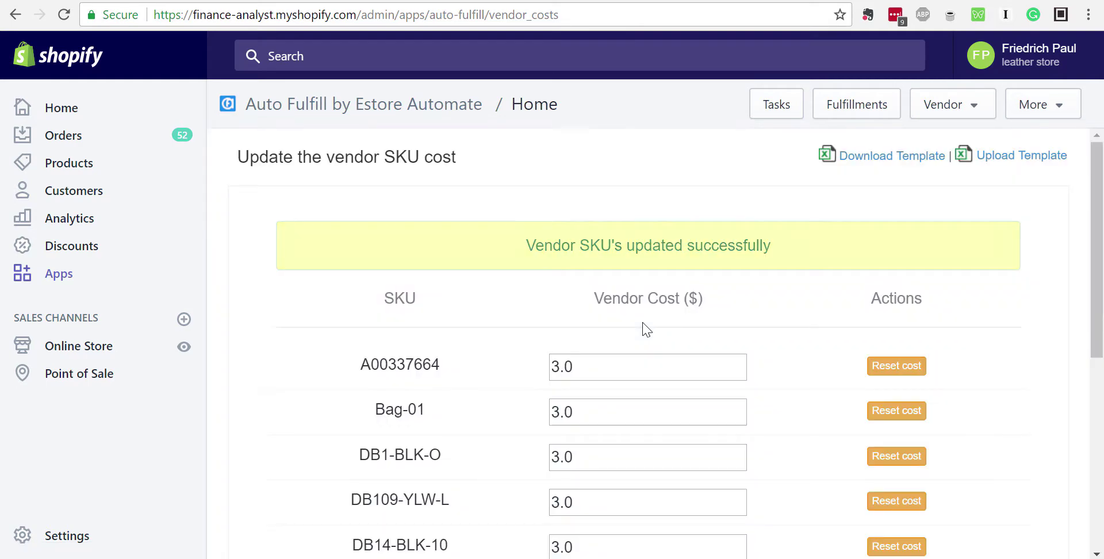
scroll(631, 345, "down", 6)
scroll(627, 359, "up", 6)
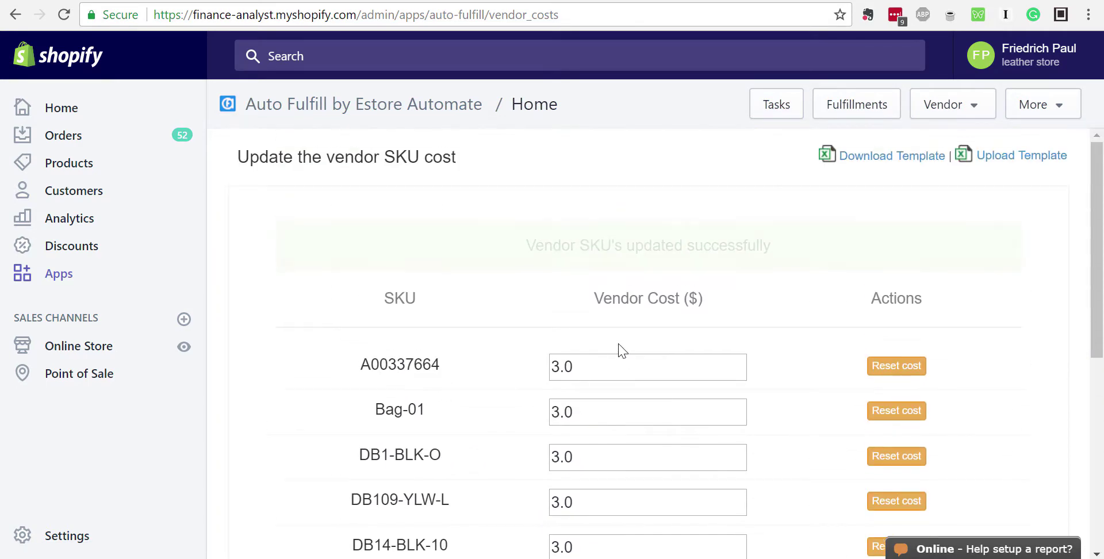
scroll(621, 348, "down", 6)
Check that page 5 of the SKU list also shows a vendor cost of 3.0
left_click(629, 466)
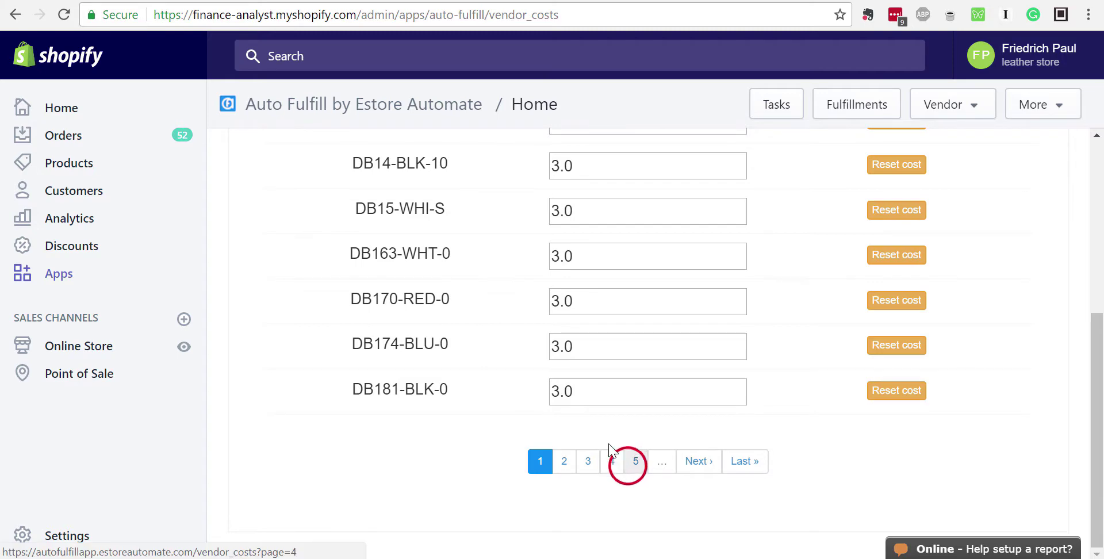
scroll(584, 389, "down", 5)
scroll(579, 387, "up", 5)
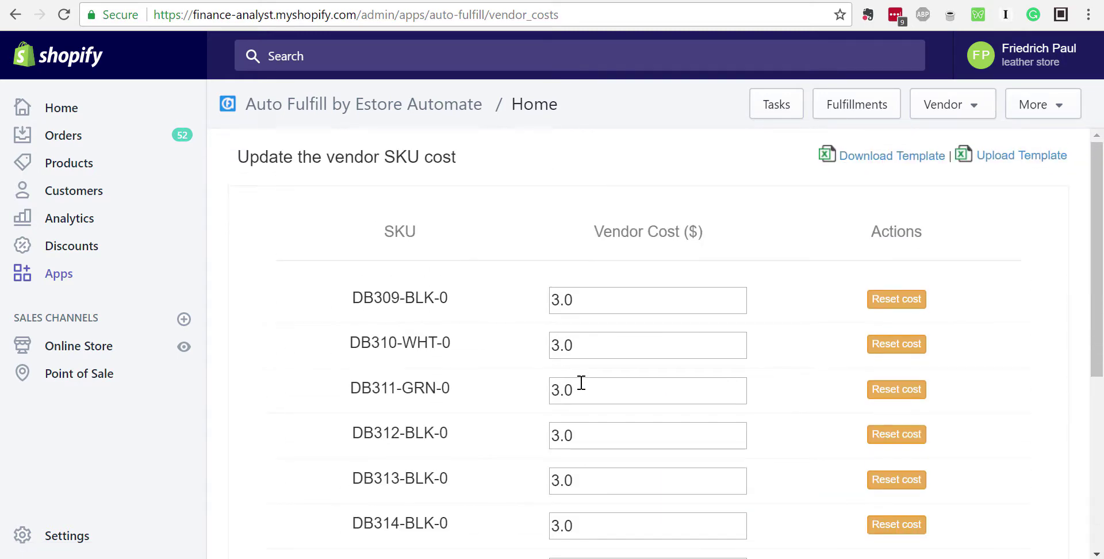
scroll(581, 382, "down", 5)
scroll(582, 382, "up", 5)
Expand order #1056 to see its SKU DB287-PNK-0 without a vendor cost, then return to Tasks
left_click(789, 107)
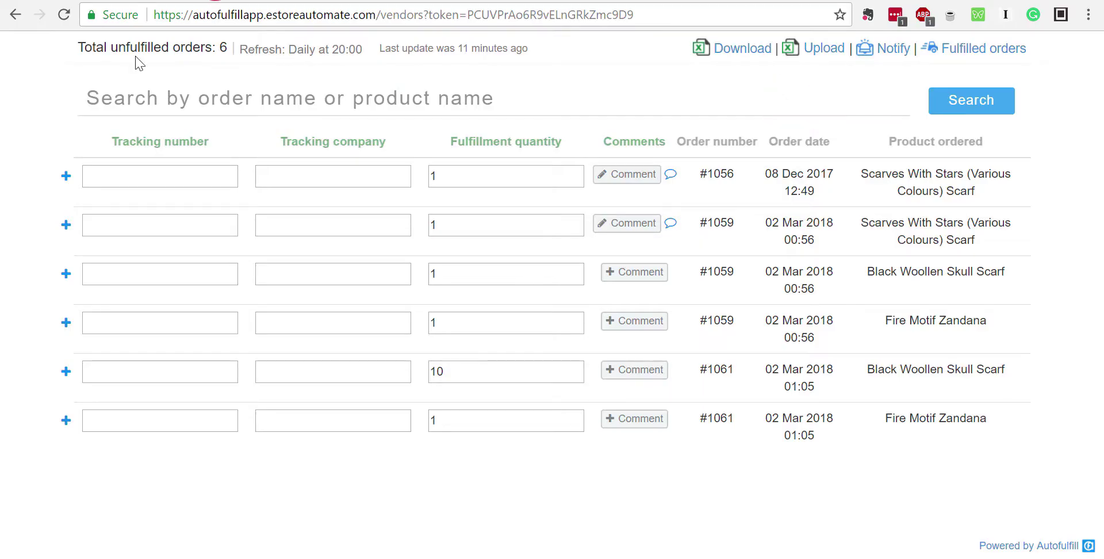
left_click(66, 176)
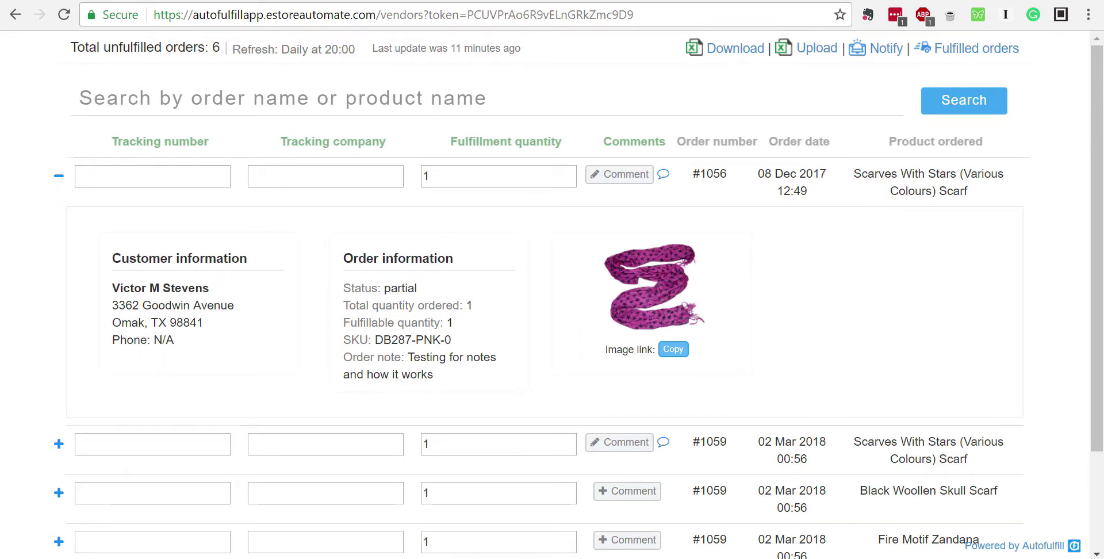
left_click(98, 1)
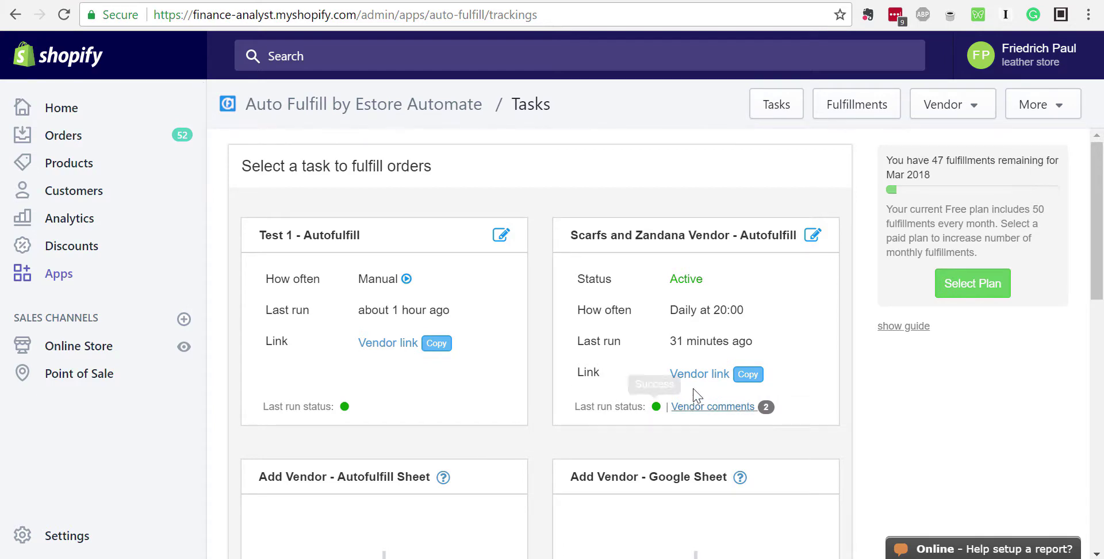
Edit the Scarfs and Zandana Vendor task, keeping its vendor name and product selection
left_click(813, 234)
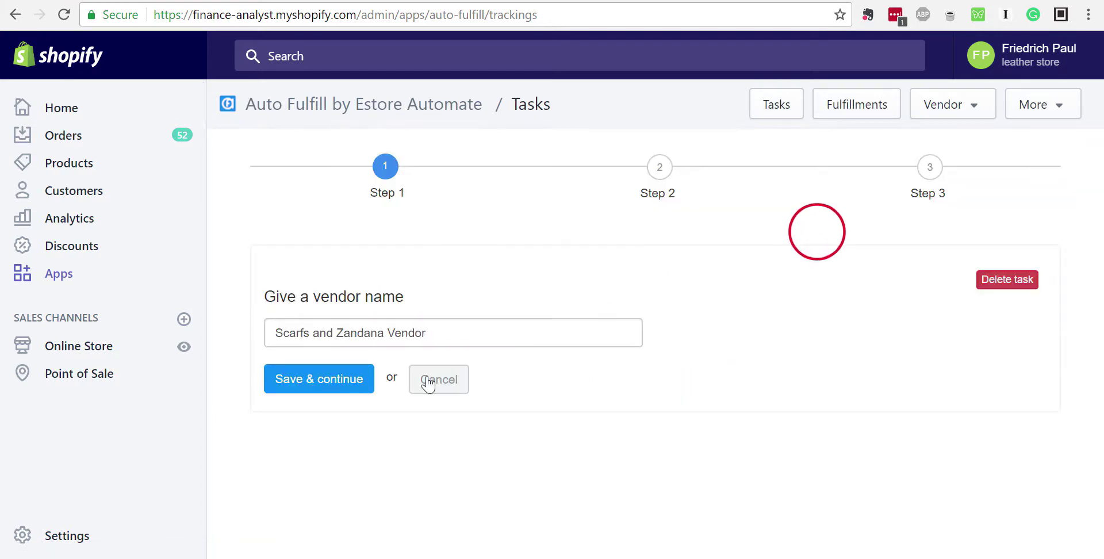
left_click(294, 380)
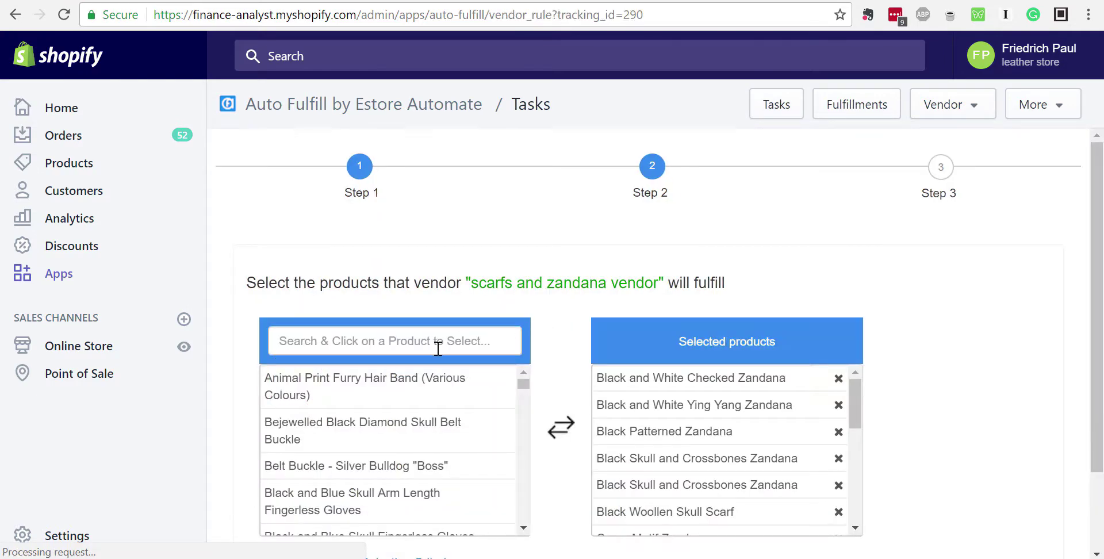
scroll(438, 348, "down", 2)
left_click(295, 520)
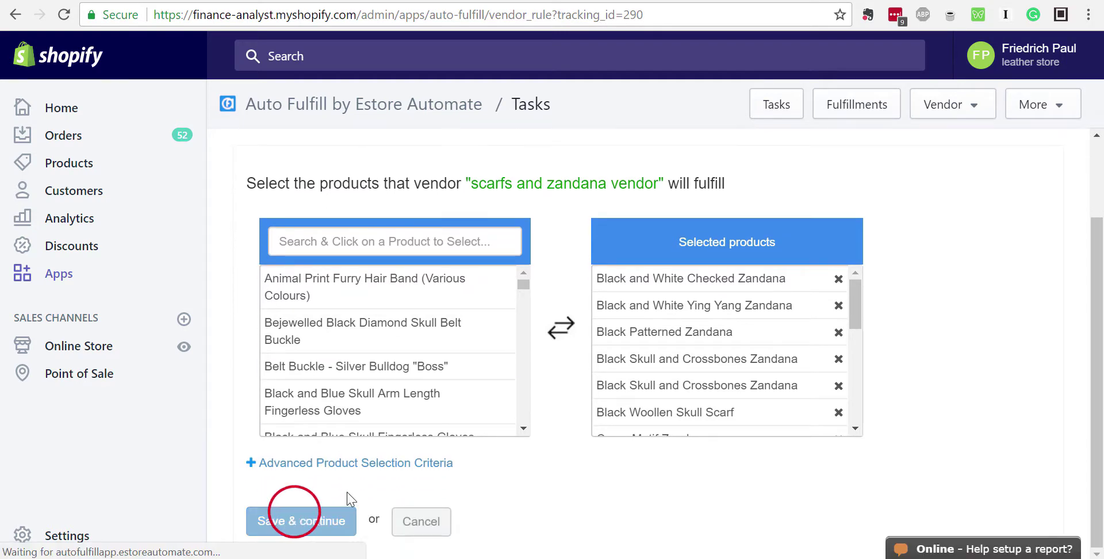
scroll(417, 412, "down", 2)
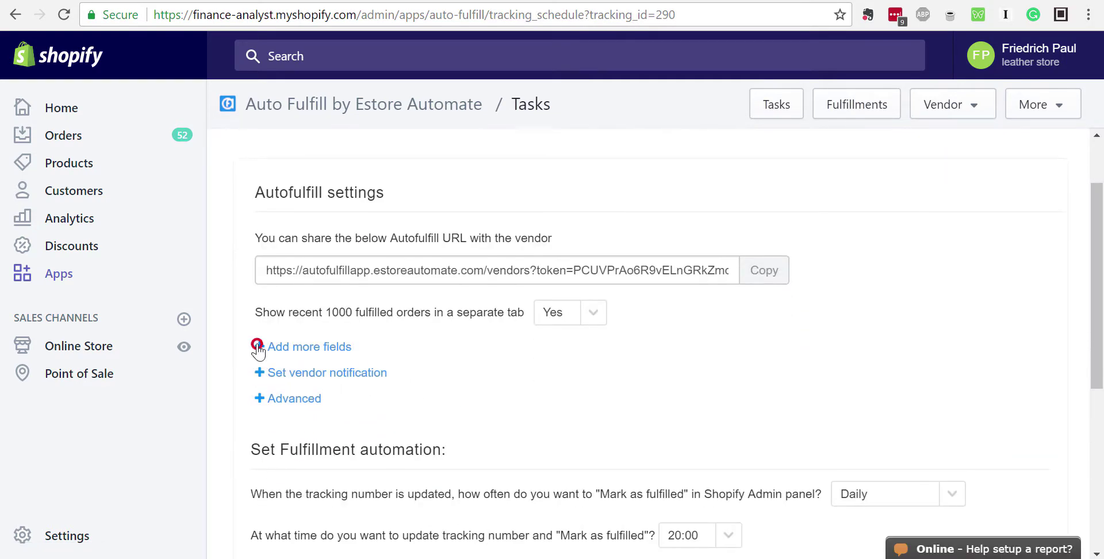
Tick Vendor Cost under the extra order fields and save the task
left_click(257, 346)
scroll(391, 352, "down", 3)
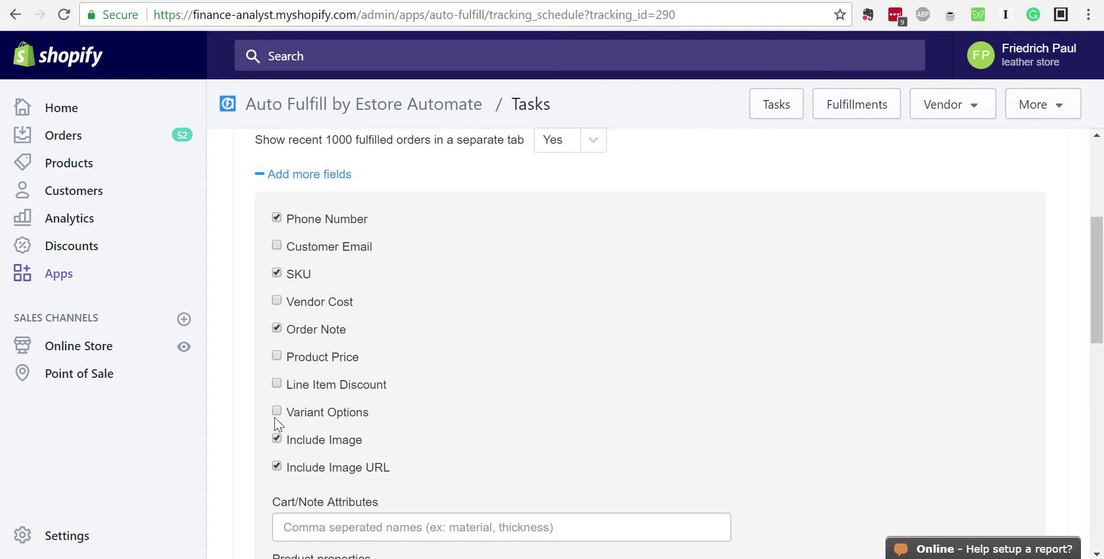
scroll(279, 413, "down", 1)
scroll(279, 411, "up", 1)
left_click(276, 300)
left_click(259, 176)
scroll(414, 373, "down", 3)
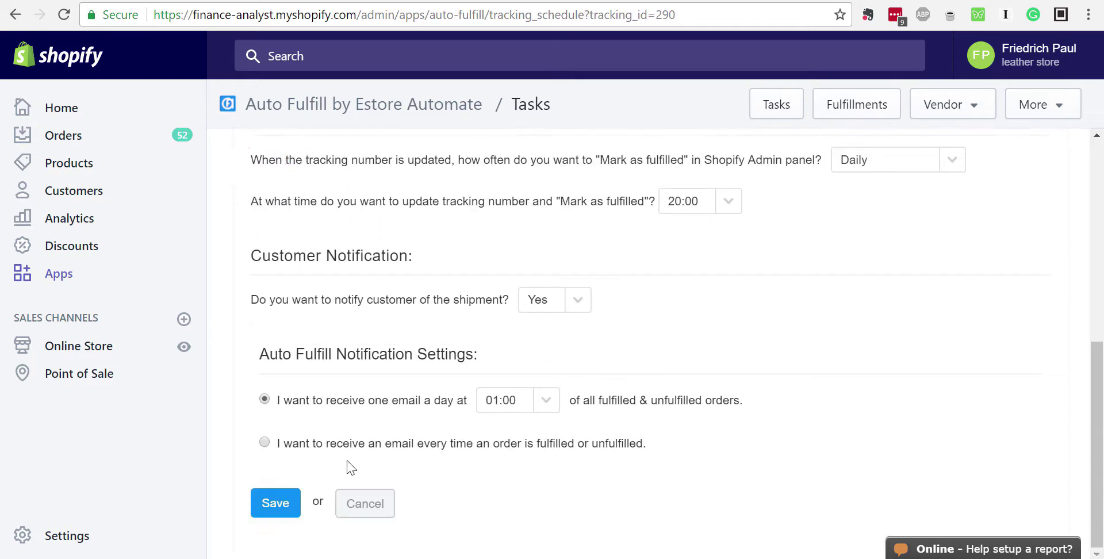
left_click(276, 502)
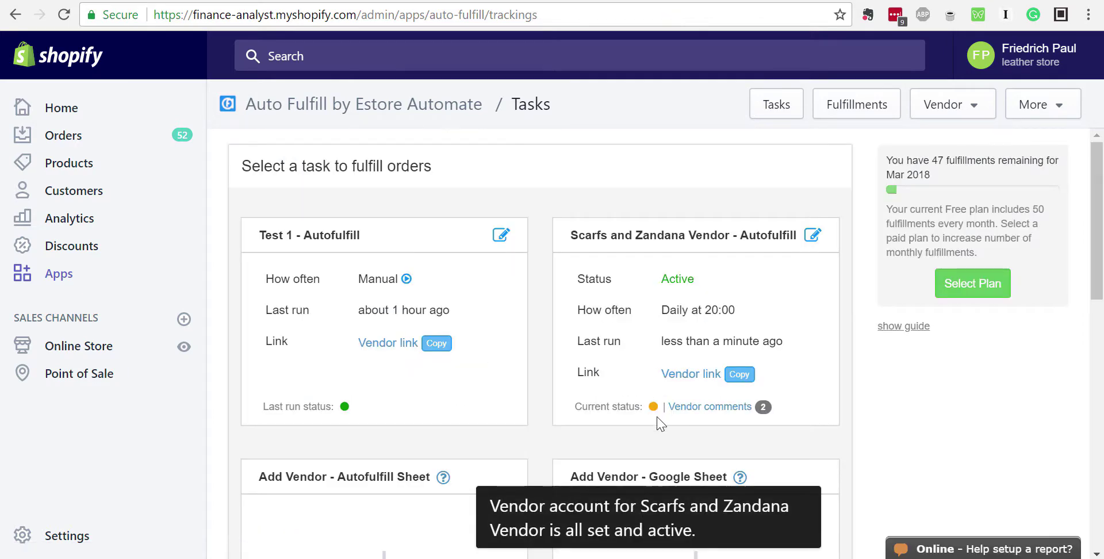
Wait for the task's run to succeed, then return to the vendor orders tab
mouse_move(653, 406)
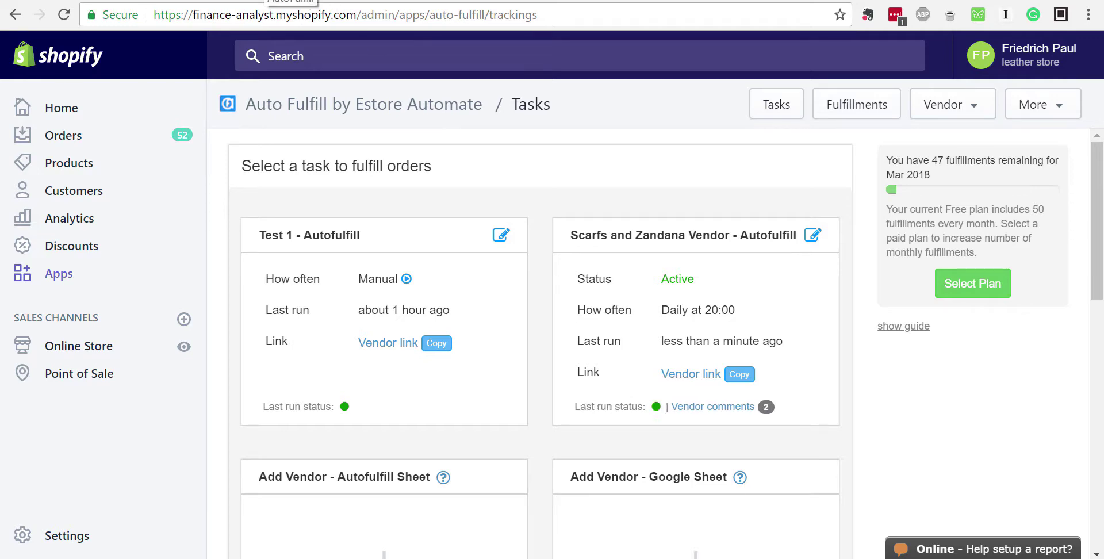
left_click(266, 0)
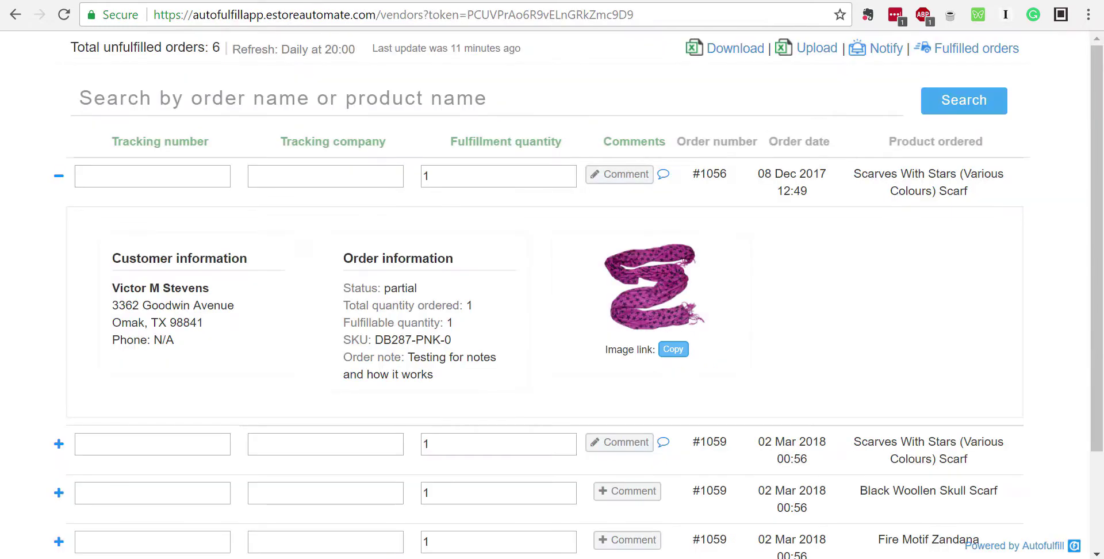
Reload the vendor orders list and check Vendor Cost 3.0 on orders #1056 and #1061
left_click(64, 14)
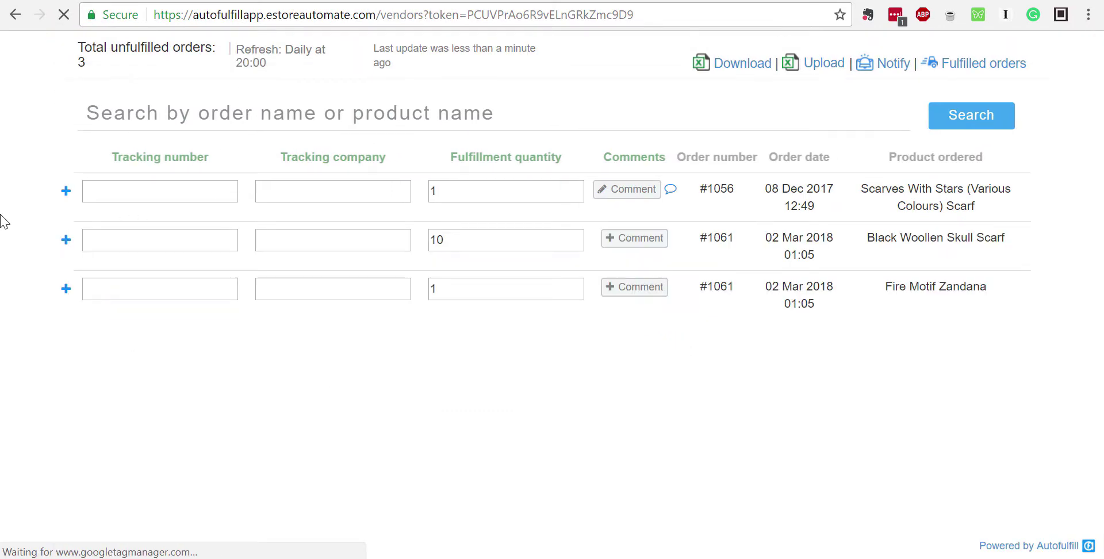
left_click(65, 191)
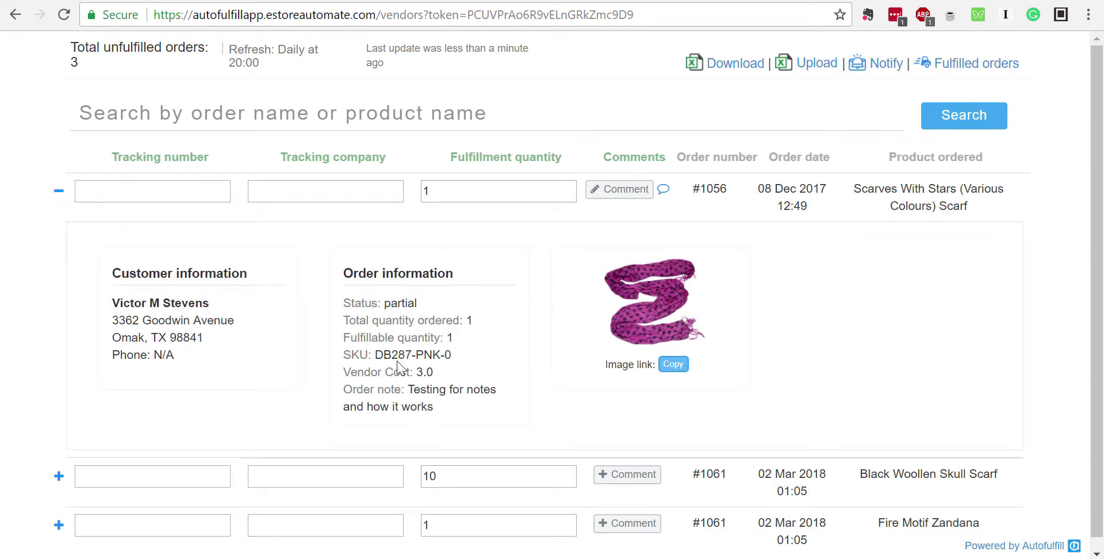
triple_click(356, 373)
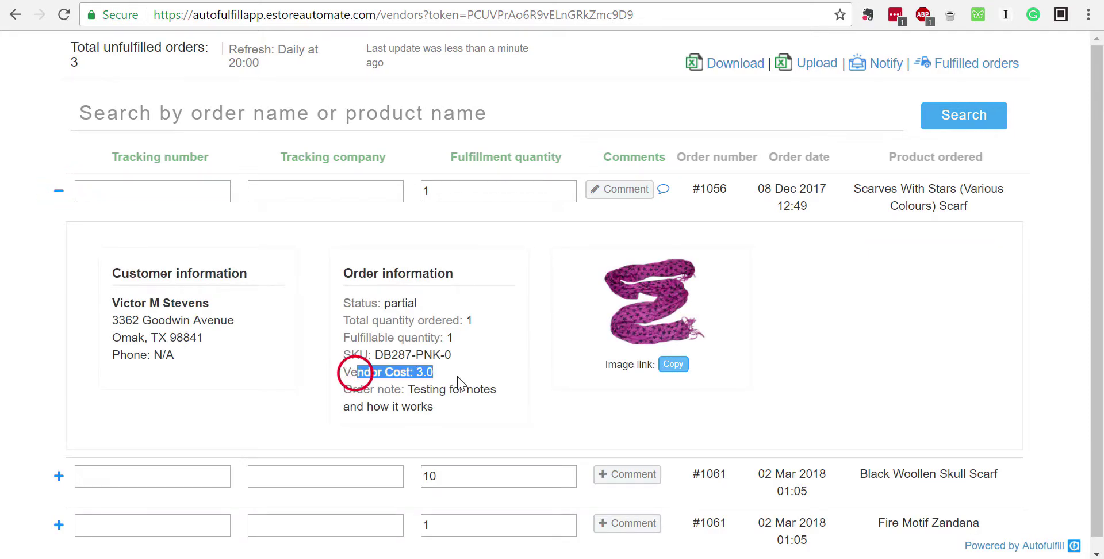
left_click(59, 476)
scroll(172, 428, "down", 4)
left_click_drag(352, 426, 490, 436)
scroll(276, 347, "up", 4)
Collapse both orders' details and bring up the vendor cost and report options
left_click(55, 188)
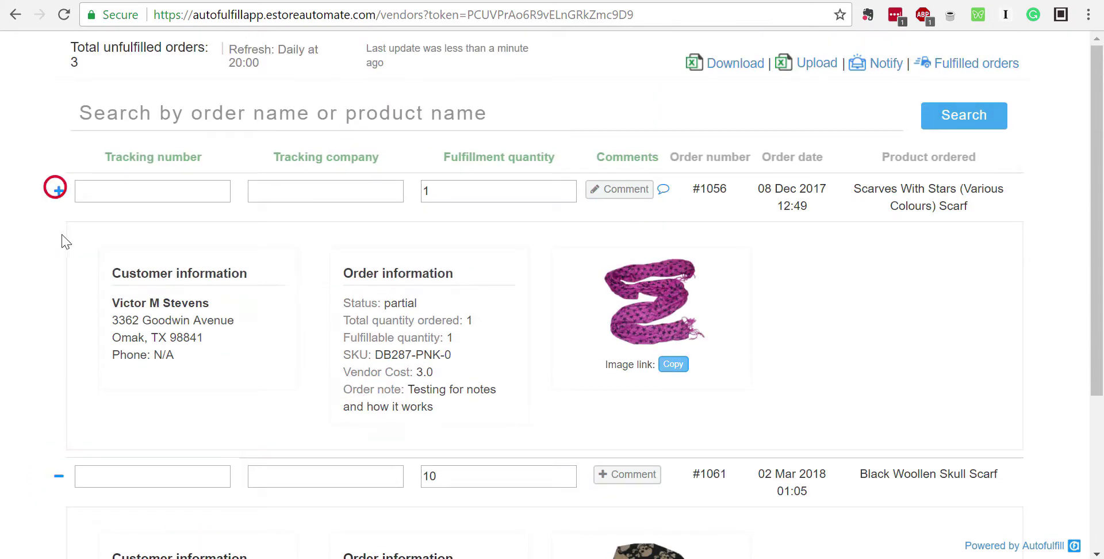
left_click(65, 239)
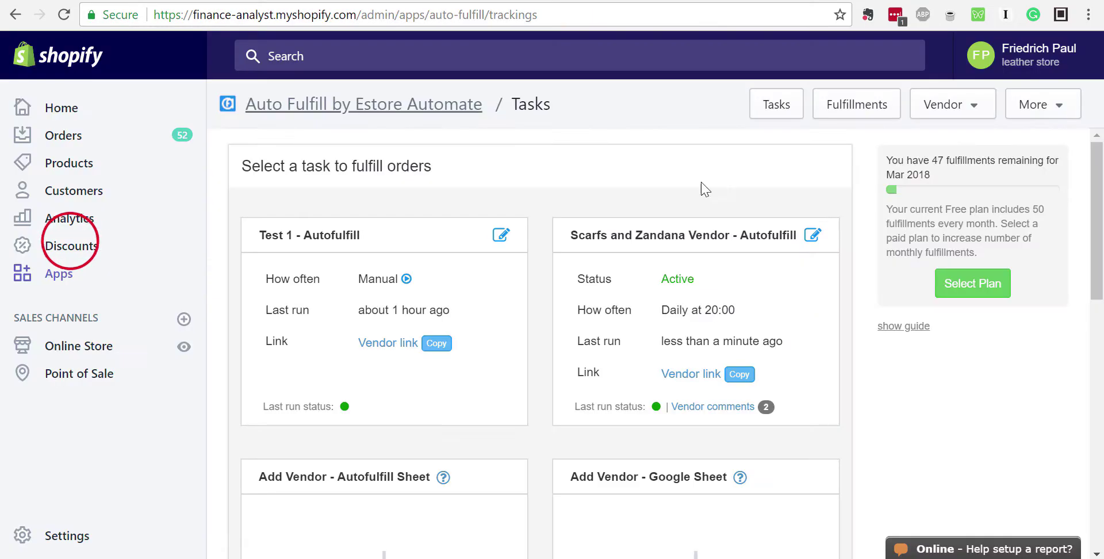
left_click(972, 105)
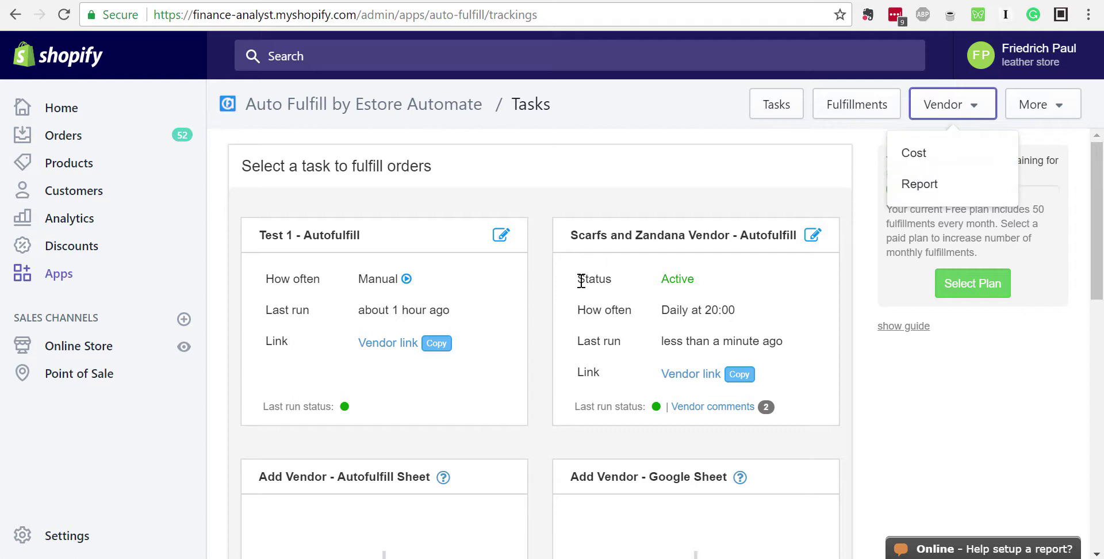
left_click(638, 157)
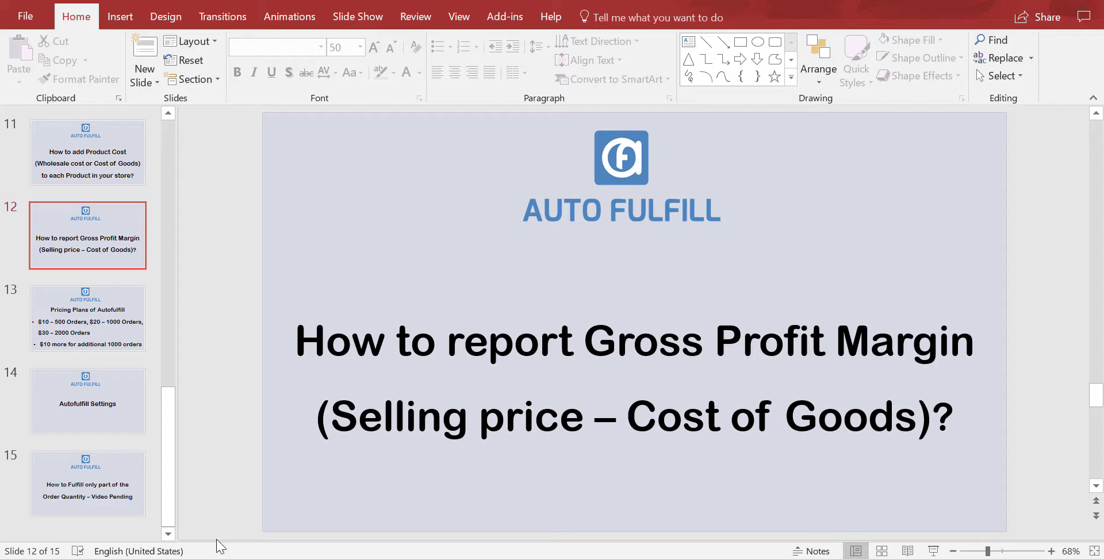
mouse_move(250, 558)
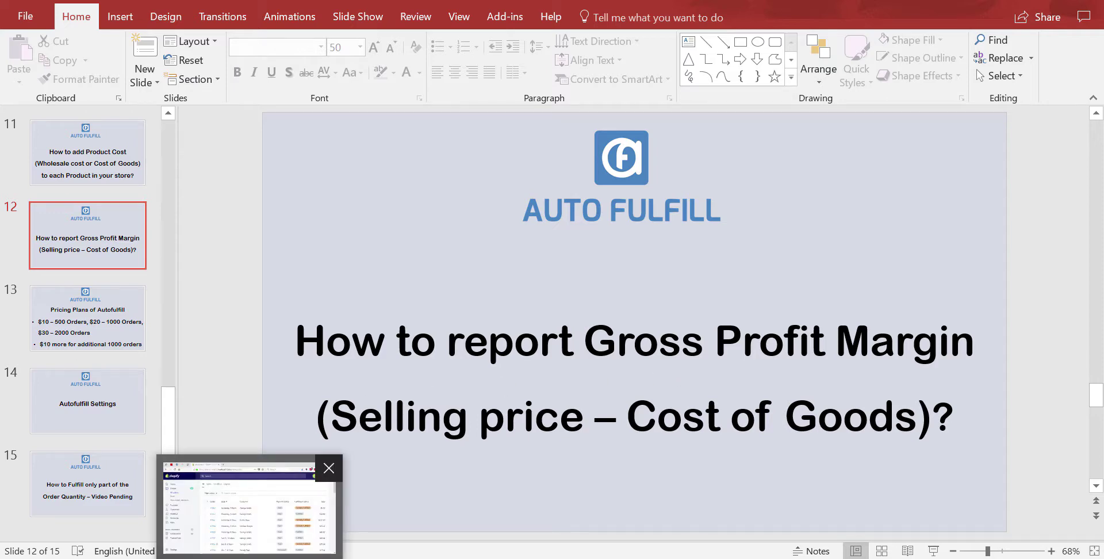
left_click(247, 506)
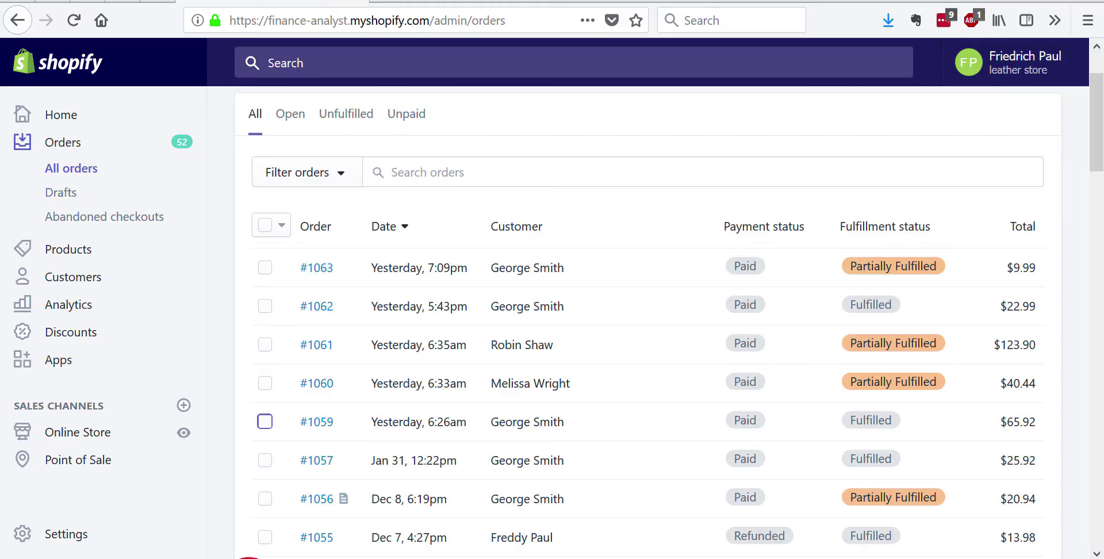
left_click(249, 558)
left_click(942, 108)
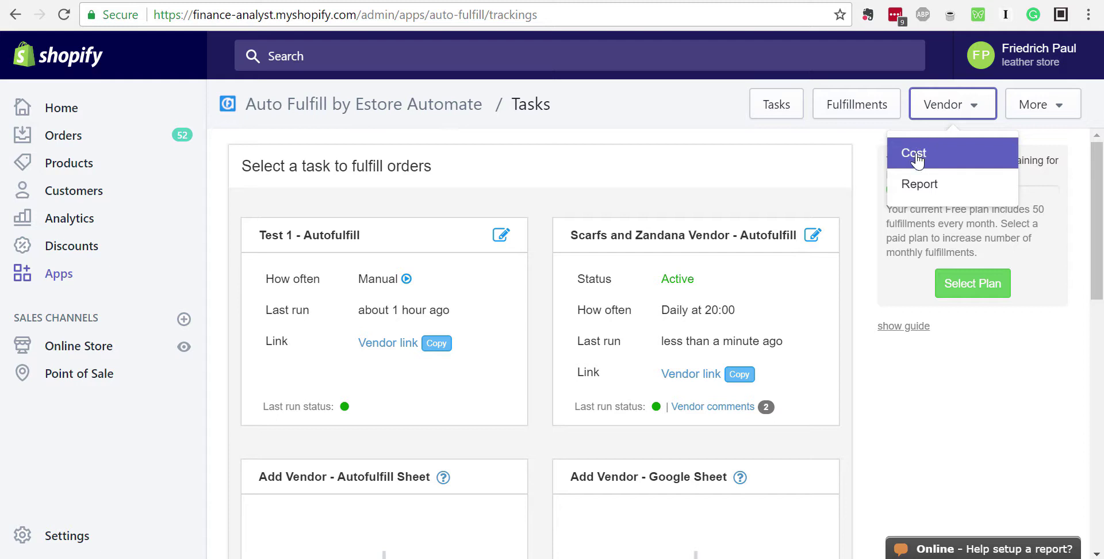
Open the Update the vendor SKU cost page from the Vendor options
left_click(844, 160)
left_click(944, 109)
left_click(856, 156)
left_click(934, 109)
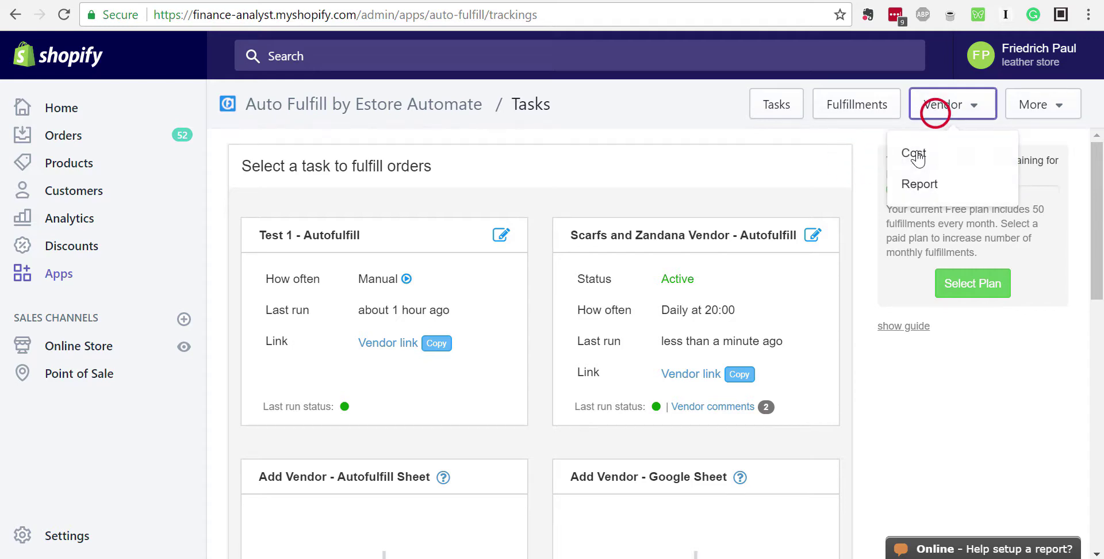
left_click(915, 153)
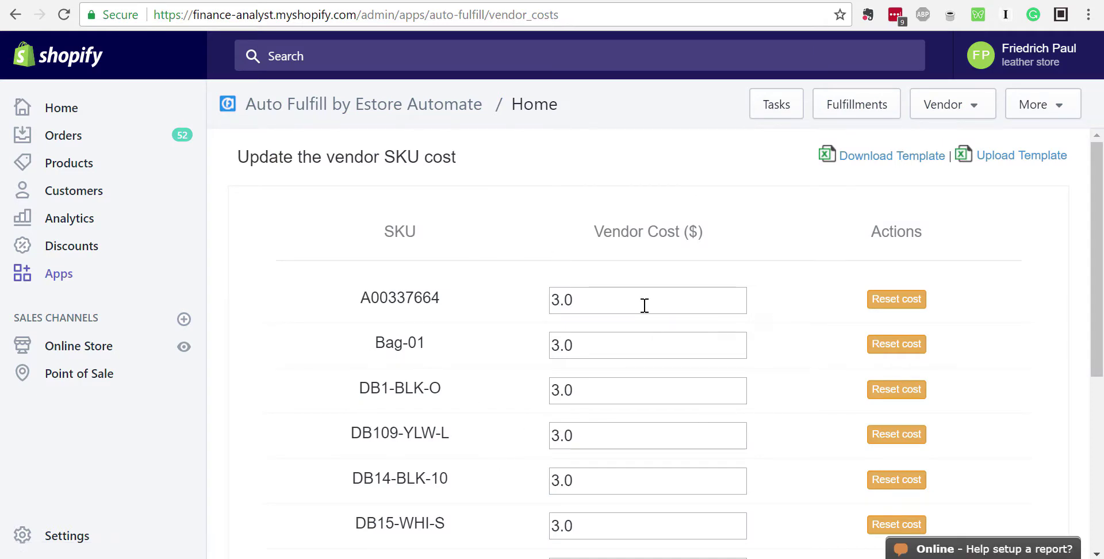
Expand the Vendor dropdown to show its Cost and Report choices
left_click(965, 104)
left_click(757, 261)
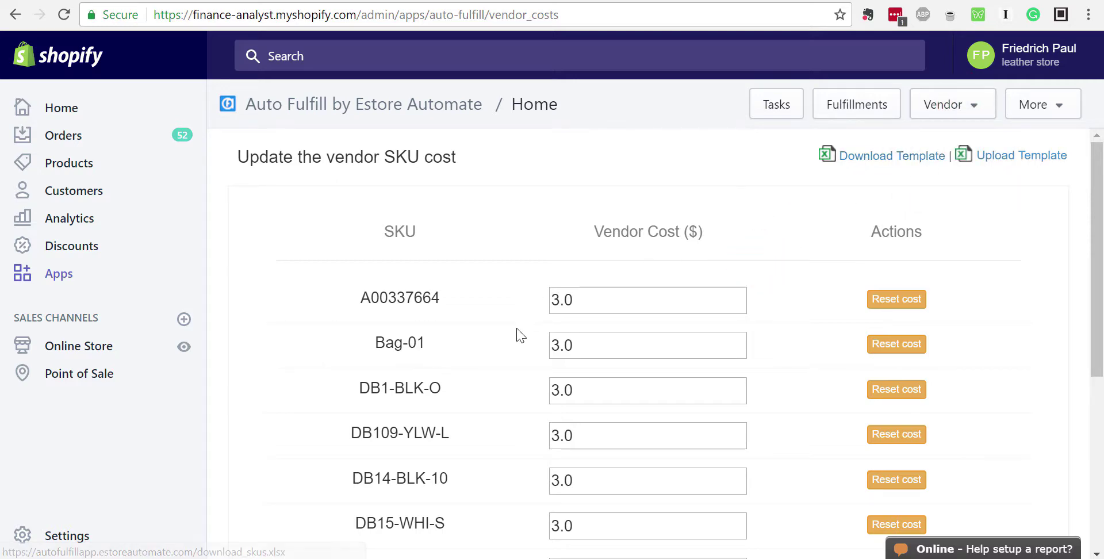
scroll(629, 372, "down", 5)
scroll(631, 365, "up", 5)
left_click(961, 104)
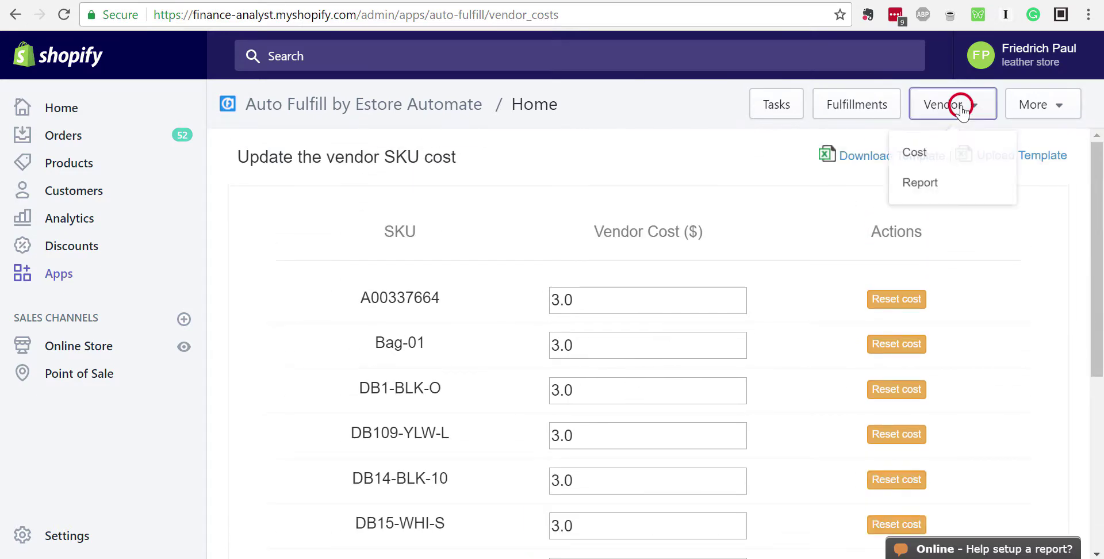
Open the vendor Report and set its date range to 03/01/2018–03/03/2018
left_click(918, 184)
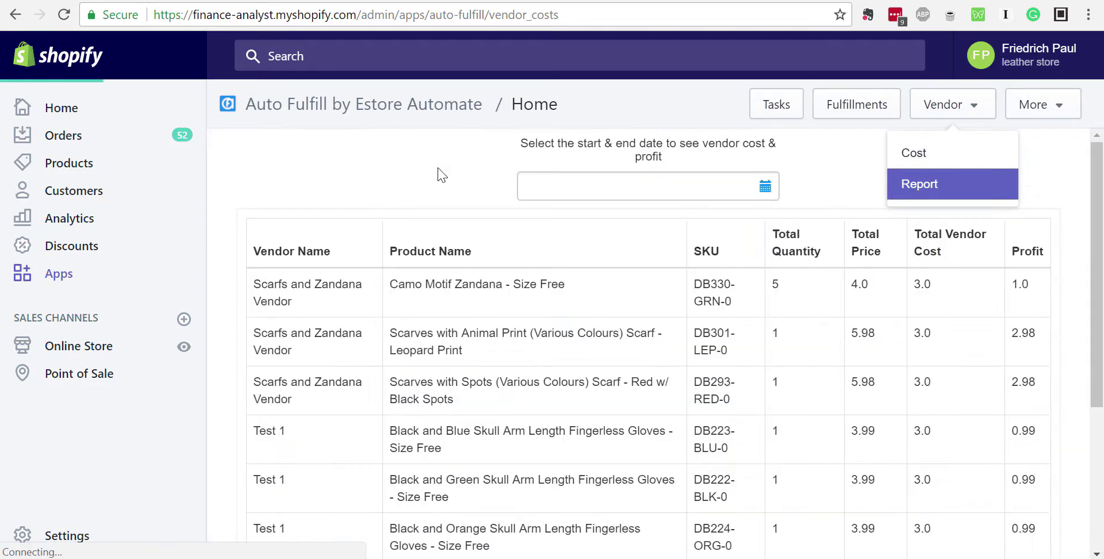
scroll(563, 330, "down", 4)
scroll(562, 265, "up", 4)
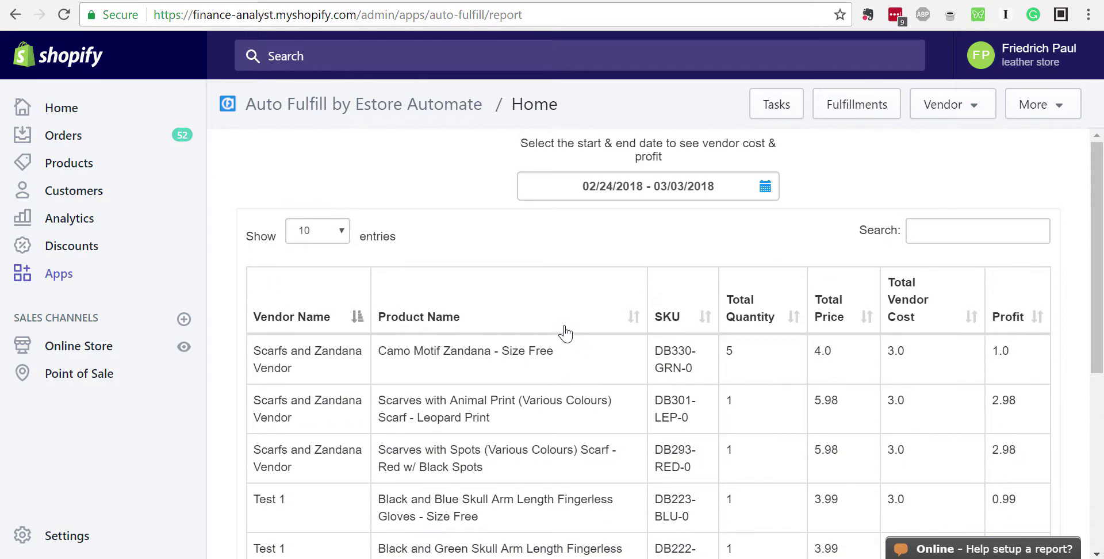
scroll(562, 328, "down", 6)
scroll(564, 332, "up", 5)
left_click(763, 188)
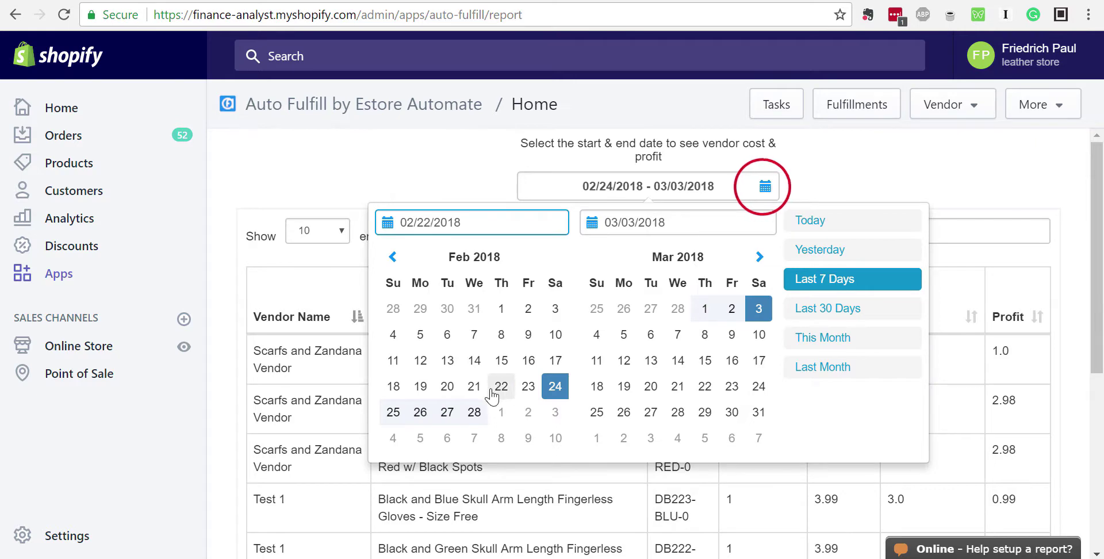
left_click(704, 309)
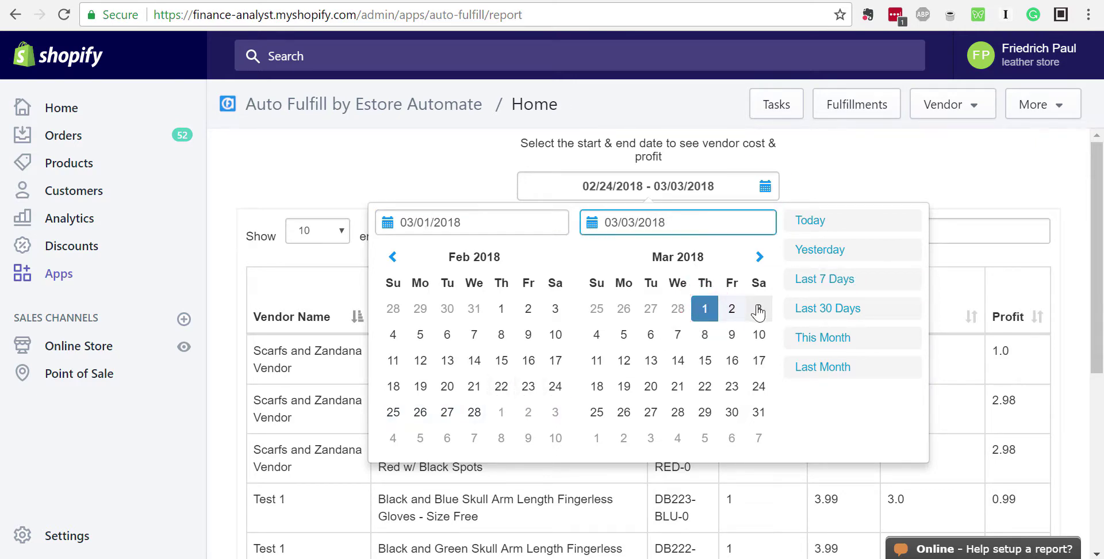
left_click(758, 309)
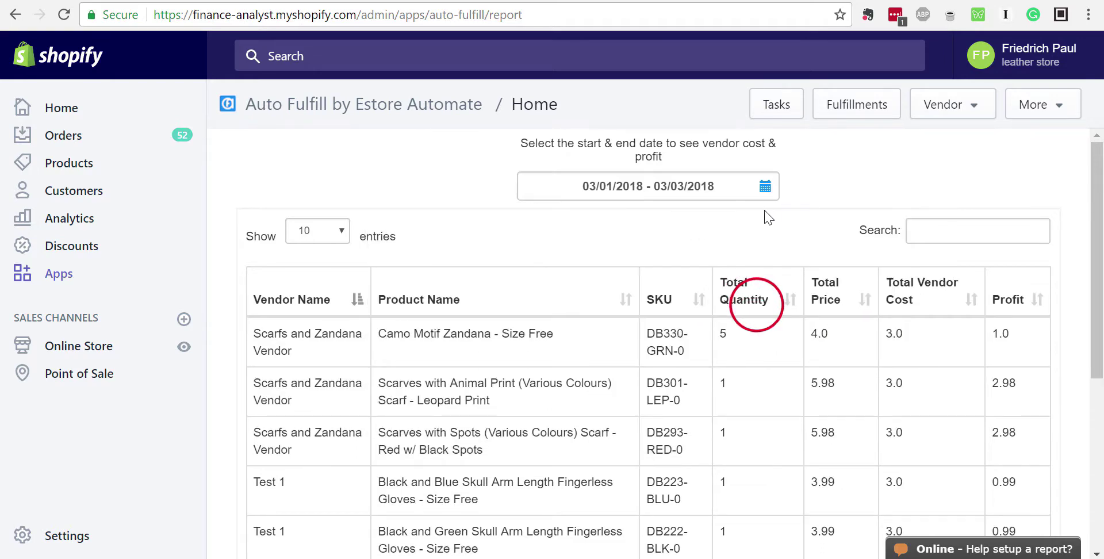
scroll(578, 356, "down", 5)
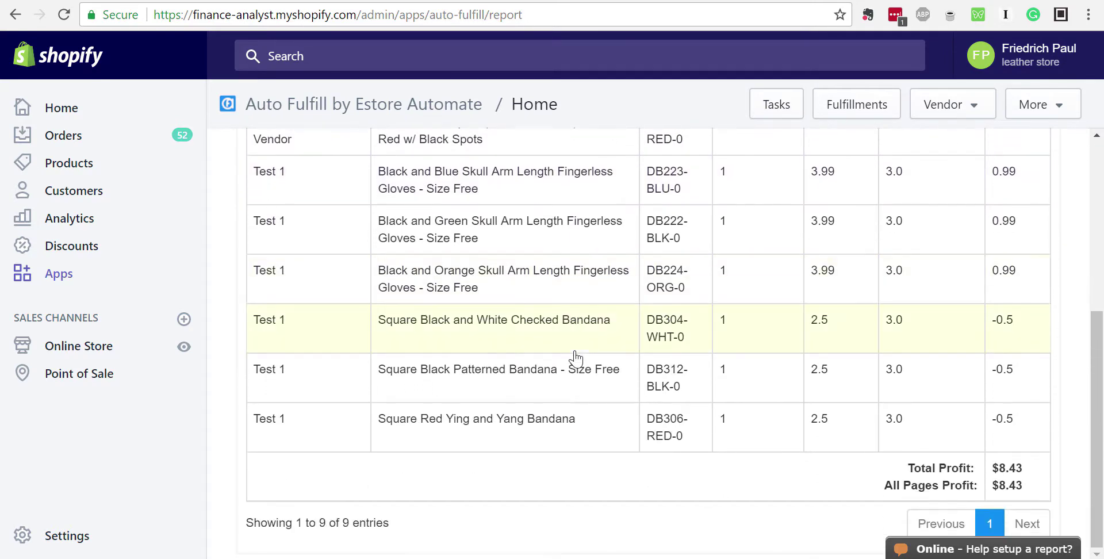
scroll(575, 356, "up", 5)
scroll(575, 356, "down", 3)
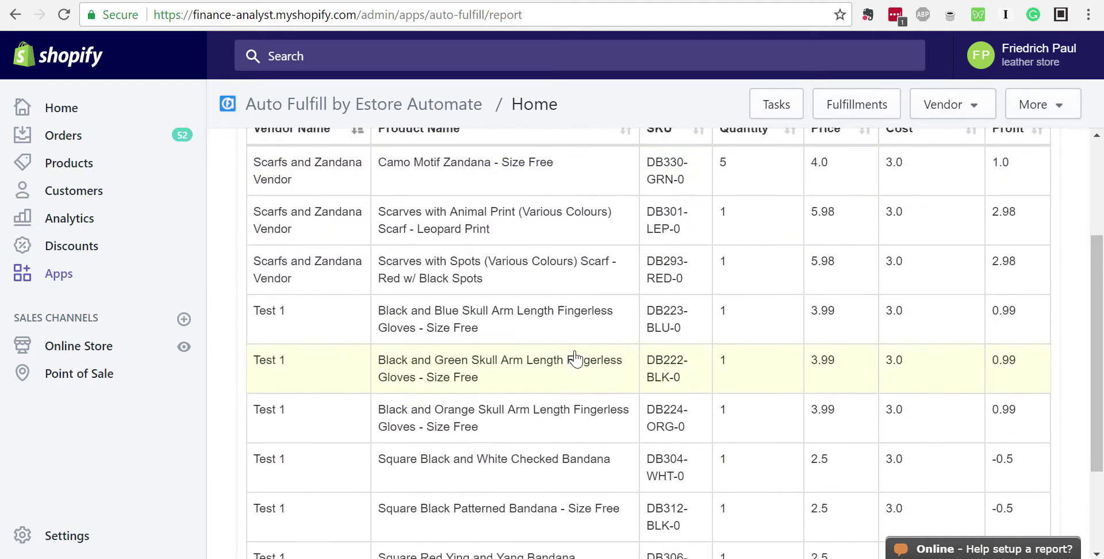
scroll(574, 357, "up", 3)
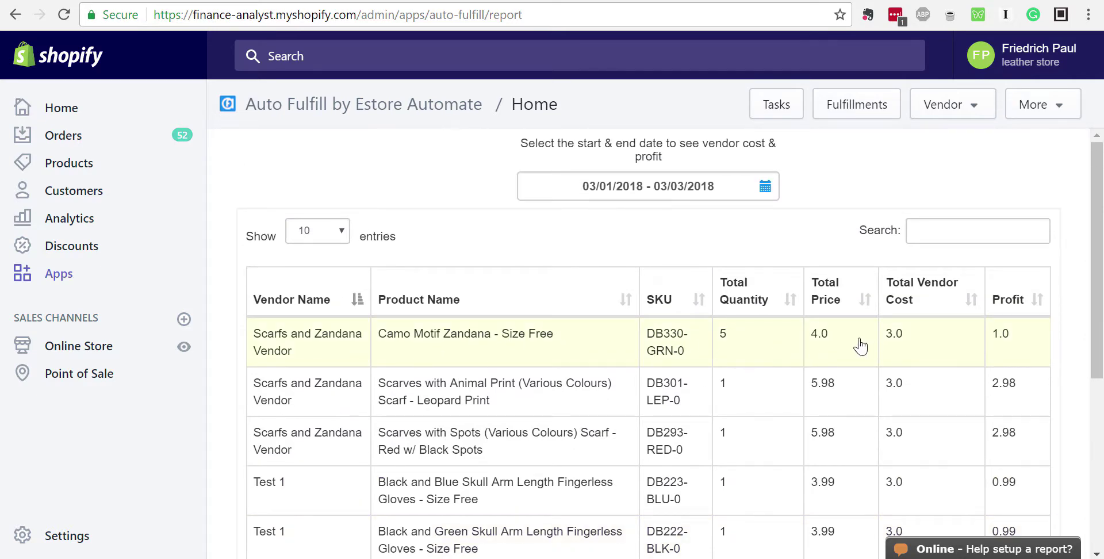
scroll(816, 354, "down", 4)
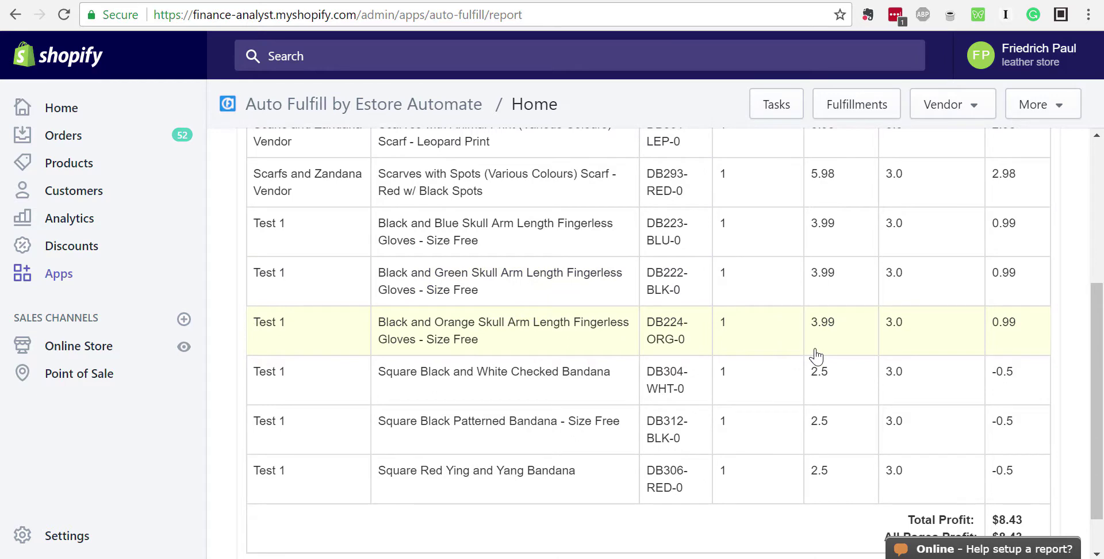
scroll(816, 356, "down", 2)
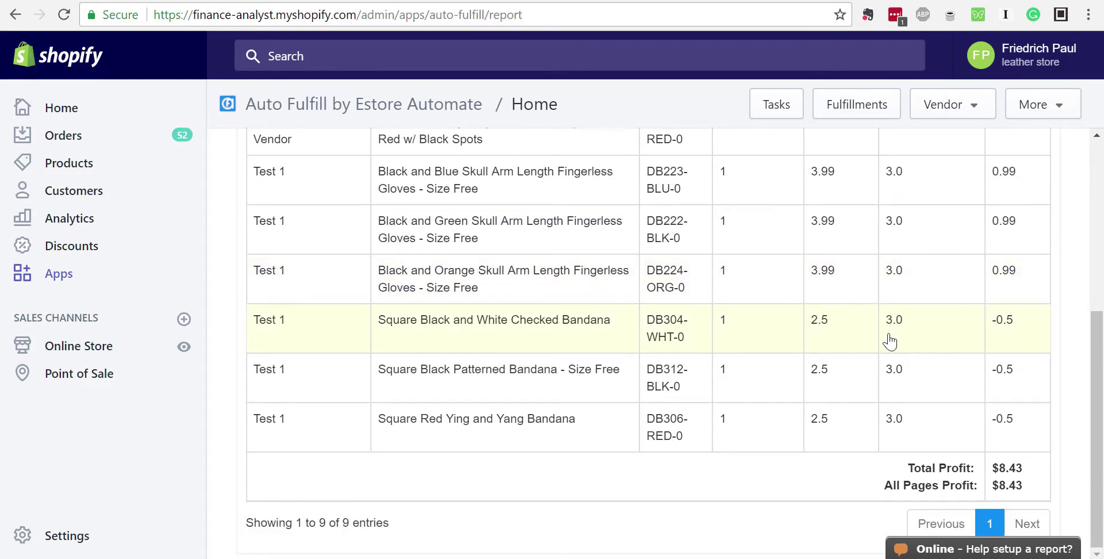
scroll(899, 328, "up", 2)
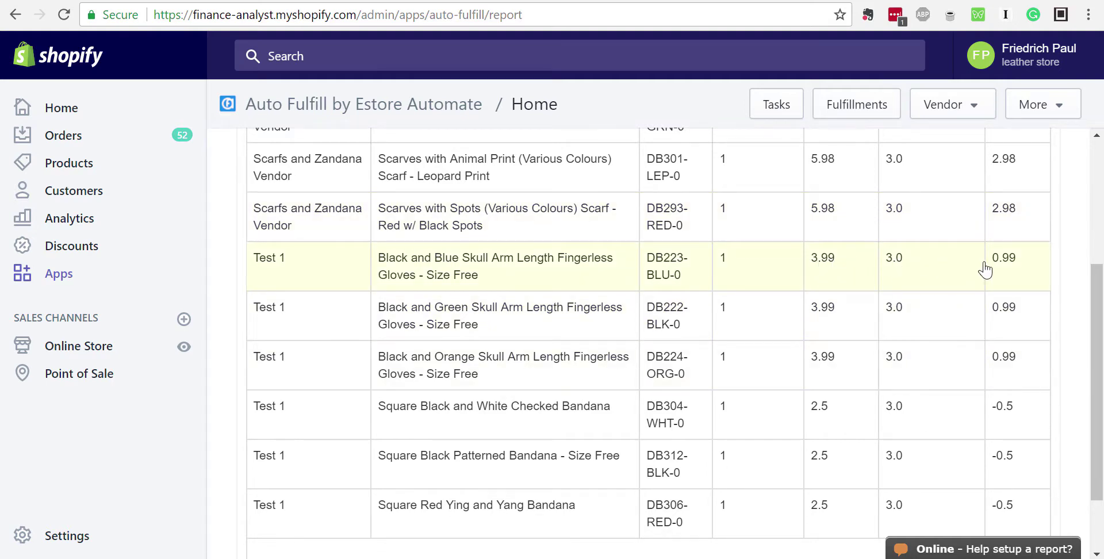
scroll(1006, 267, "down", 2)
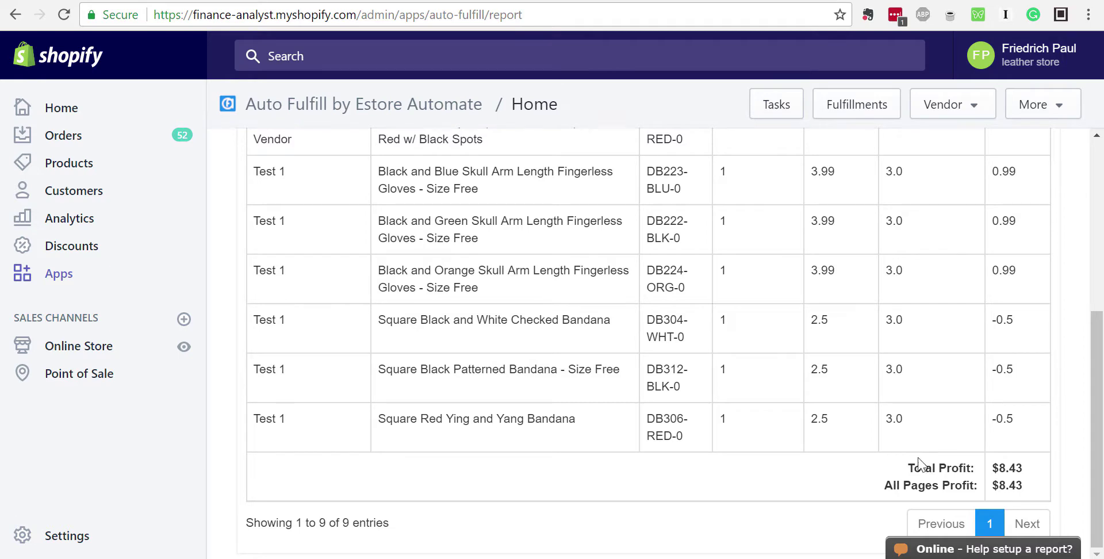
left_click_drag(912, 466, 1026, 467)
left_click(944, 486)
left_click_drag(897, 485, 1021, 485)
left_click(1021, 485)
scroll(843, 408, "up", 5)
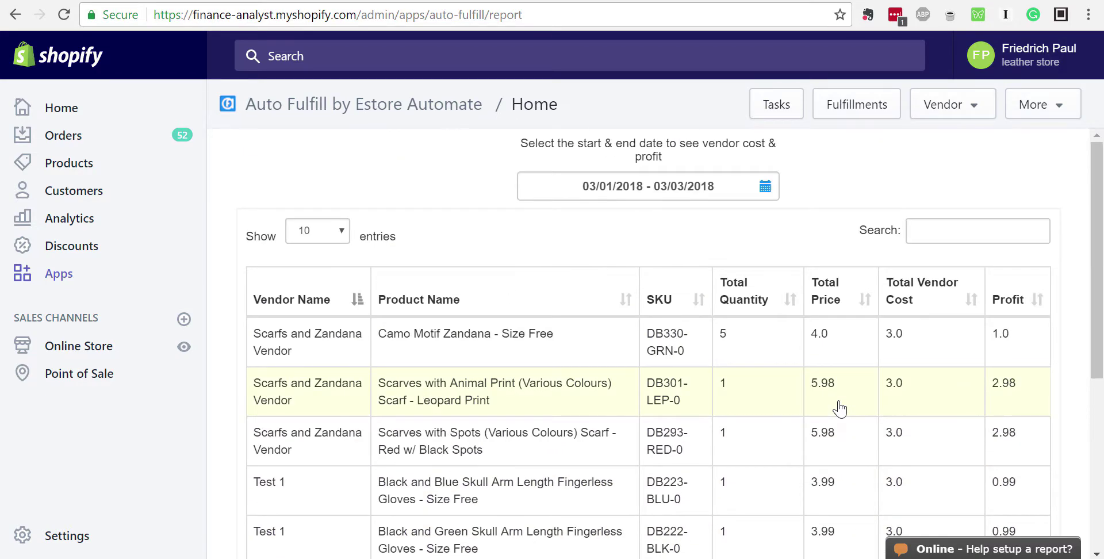
Show 50 entries per page in the vendor report
left_click(344, 236)
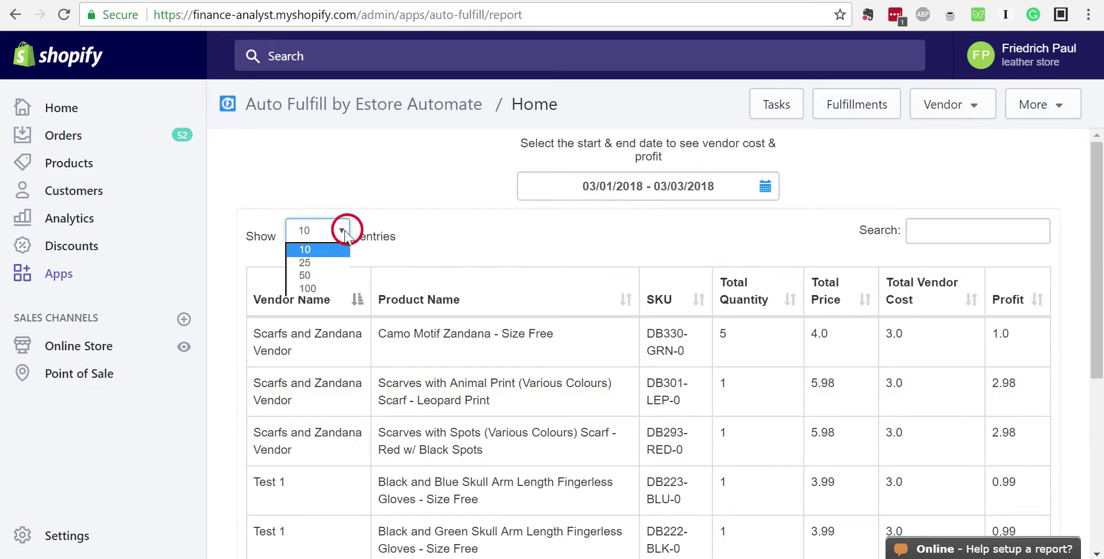
left_click(317, 275)
scroll(602, 372, "down", 3)
scroll(604, 377, "up", 3)
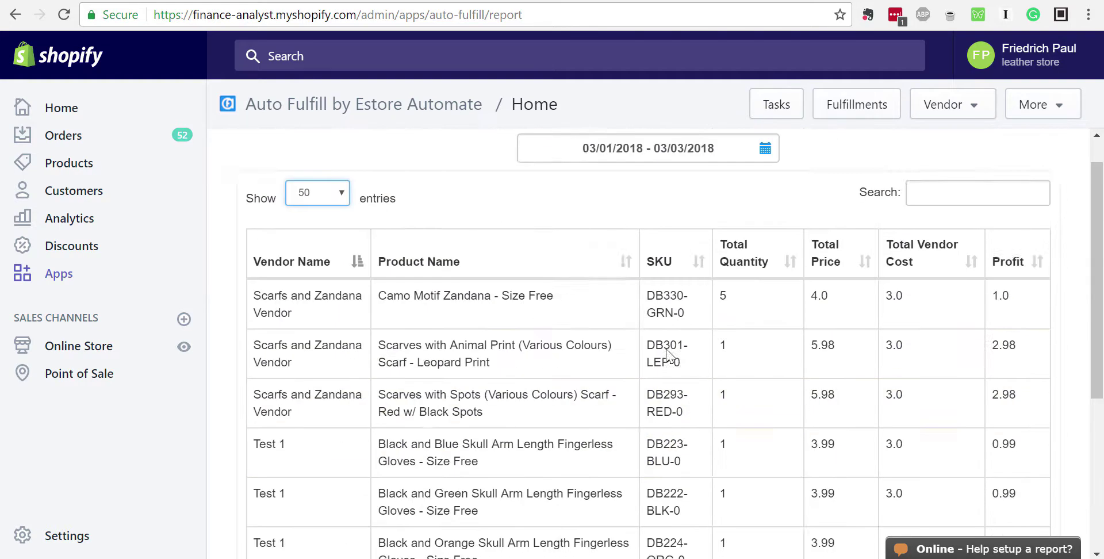
Filter the report by typing 'carfs' in the Search box for Scarfs vendor rows
left_click(976, 232)
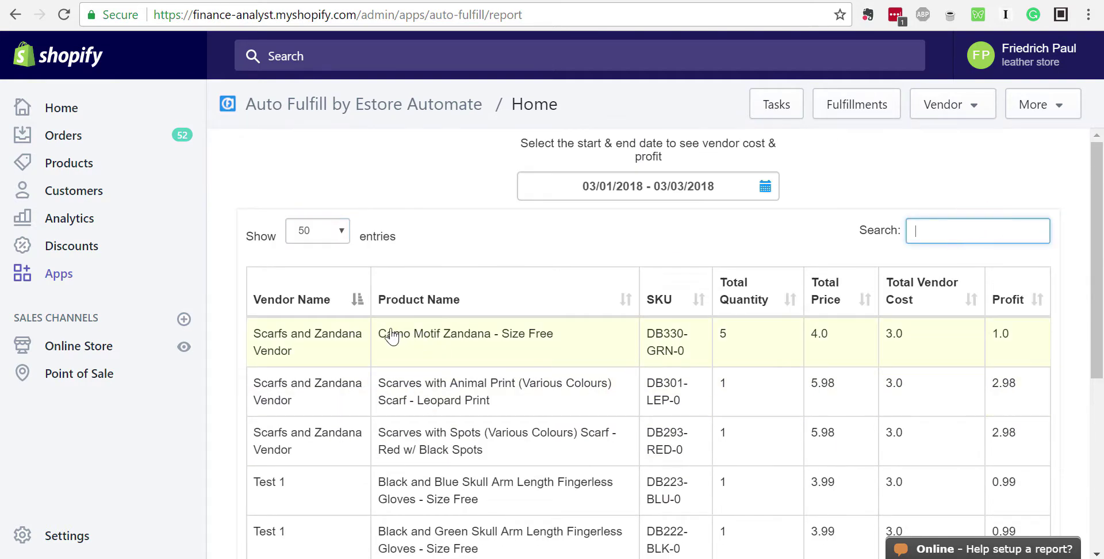
scroll(448, 345, "down", 1)
scroll(452, 347, "down", 3)
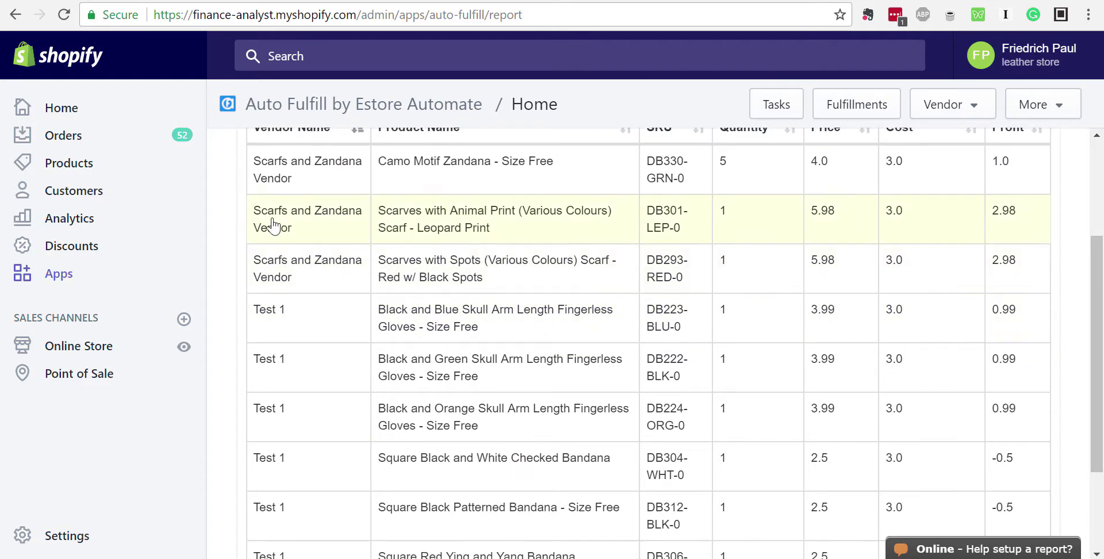
scroll(310, 288, "up", 2)
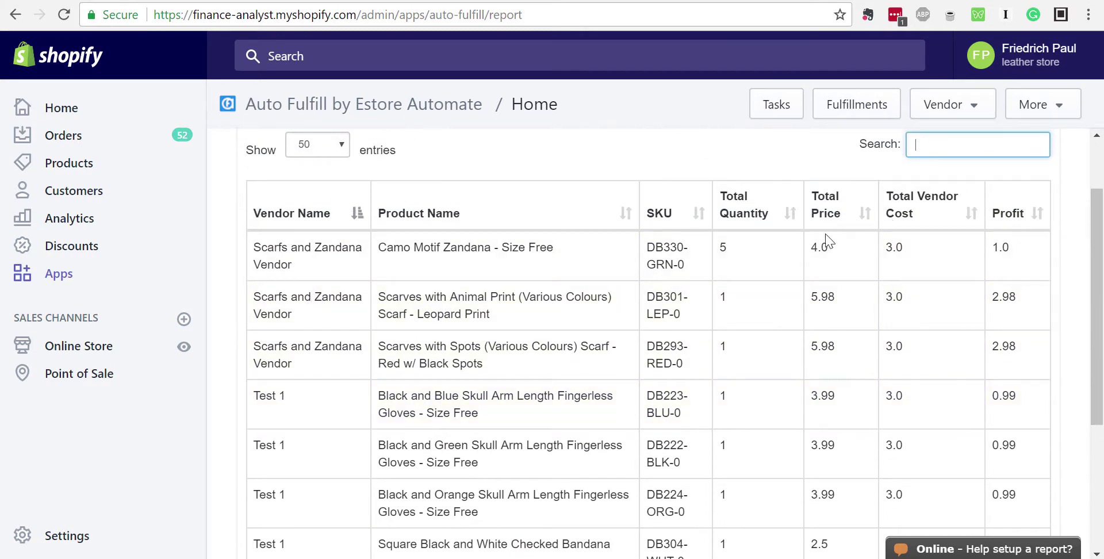
type("carfd")
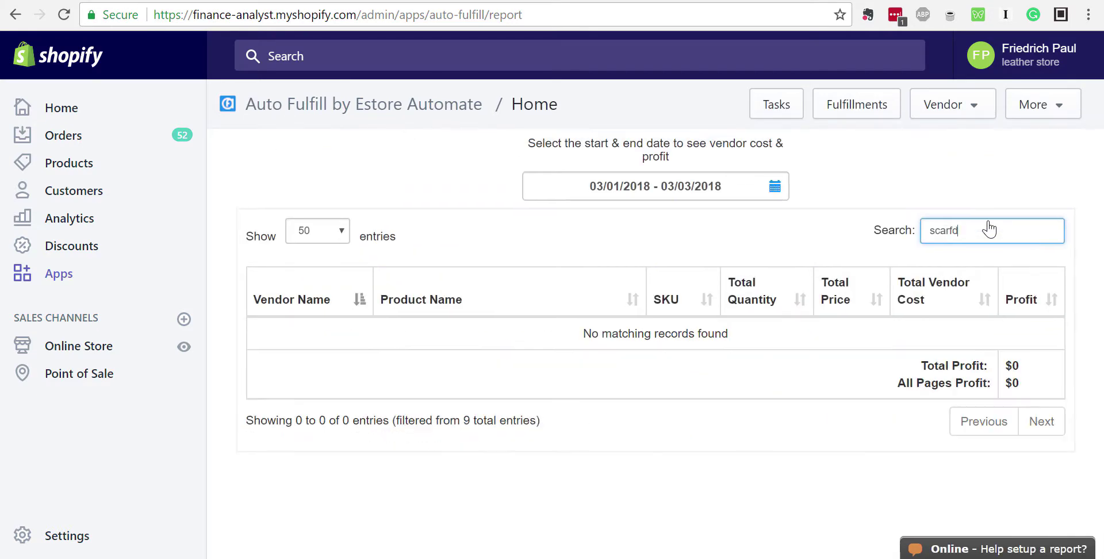
key("BackSpace")
type("s an")
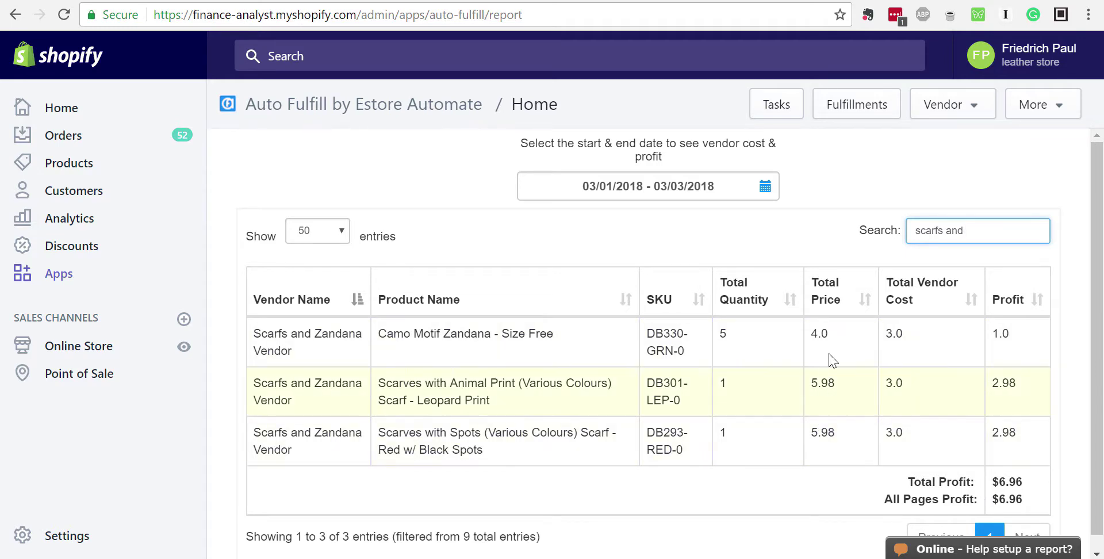
Clear the Search box so all SKU entries are listed again
triple_click(975, 230)
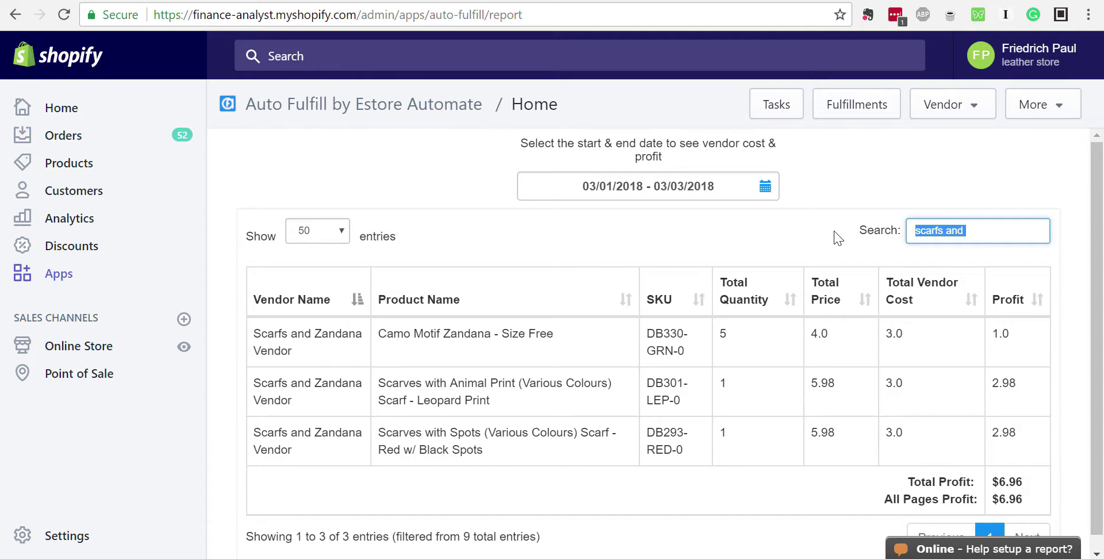
key("BackSpace")
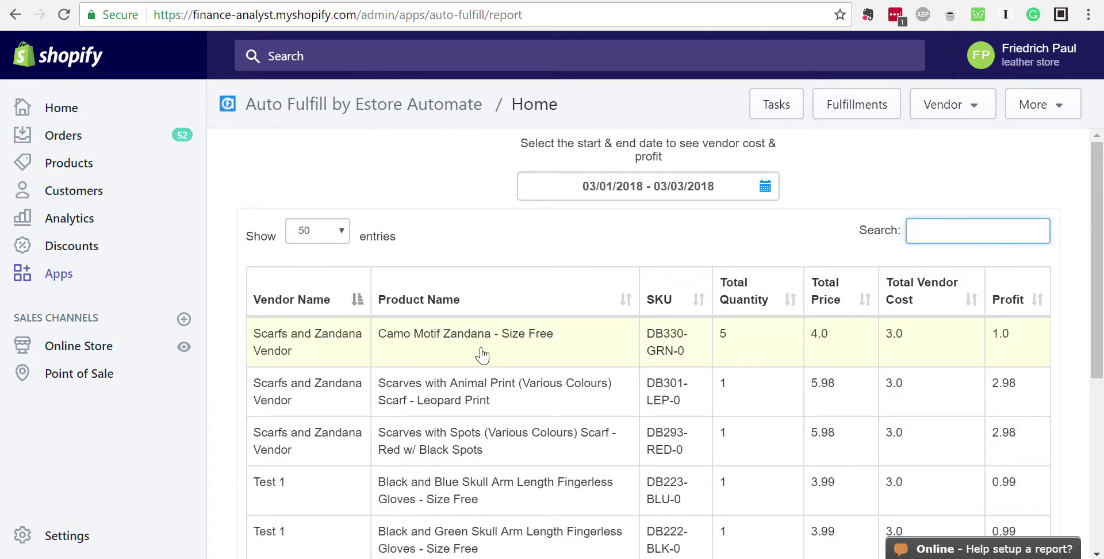
scroll(479, 356, "down", 3)
scroll(479, 357, "down", 4)
scroll(479, 358, "up", 7)
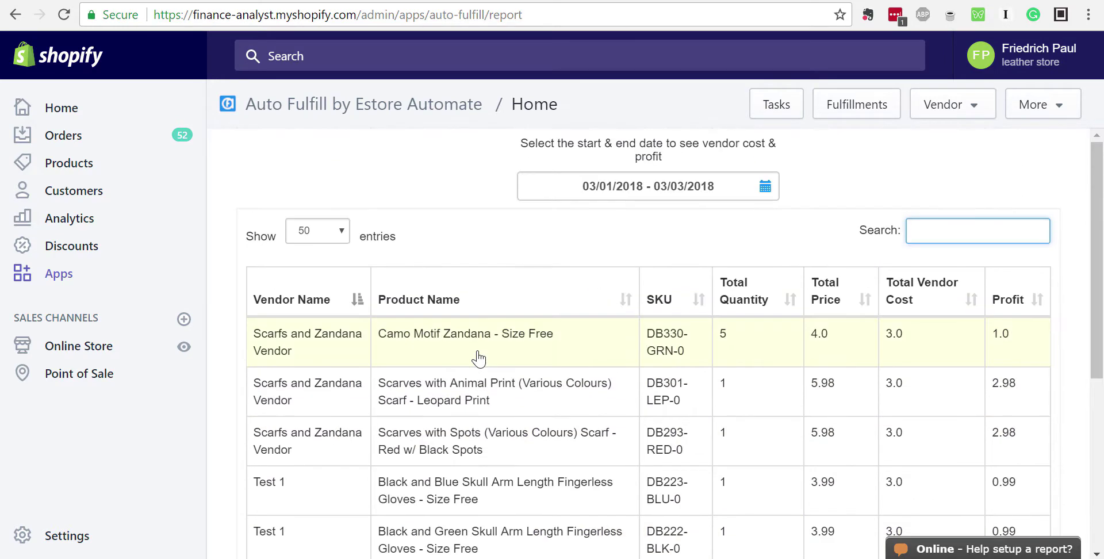
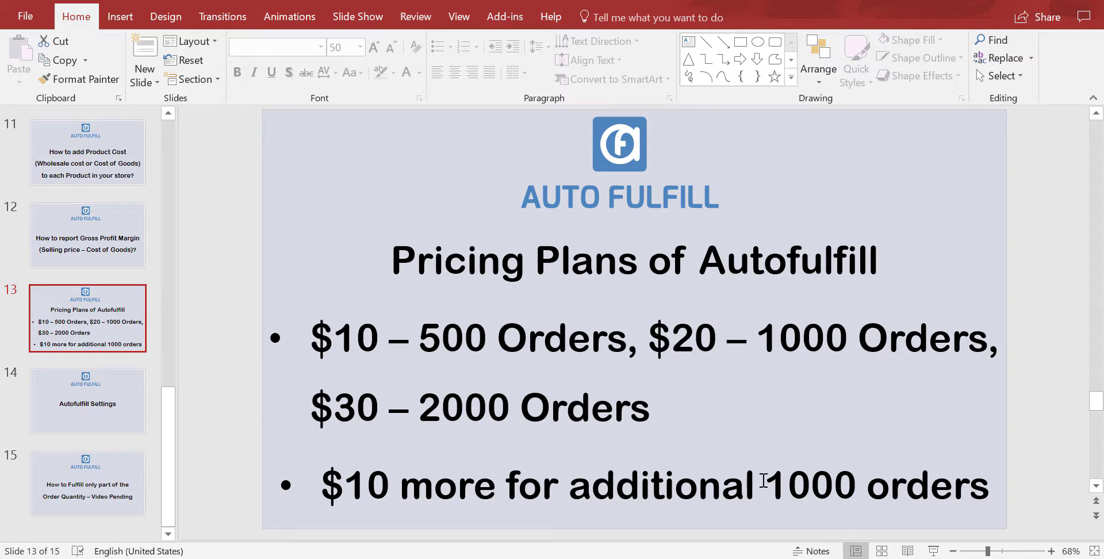
Advance PowerPoint to slide 14, Autofulfill Settings, then return to the Shopify admin
scroll(576, 412, "down", 1)
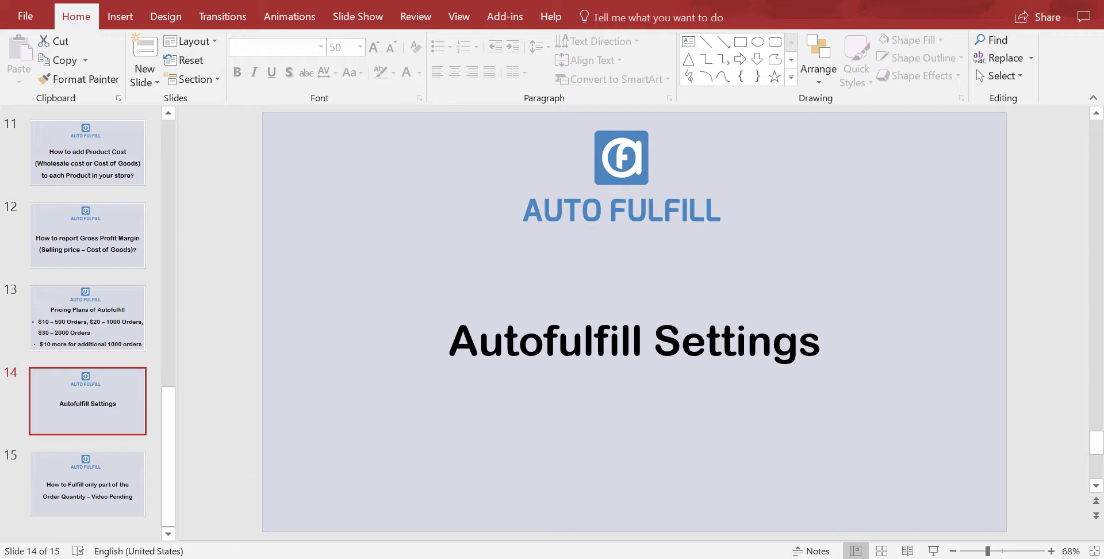
left_click(254, 558)
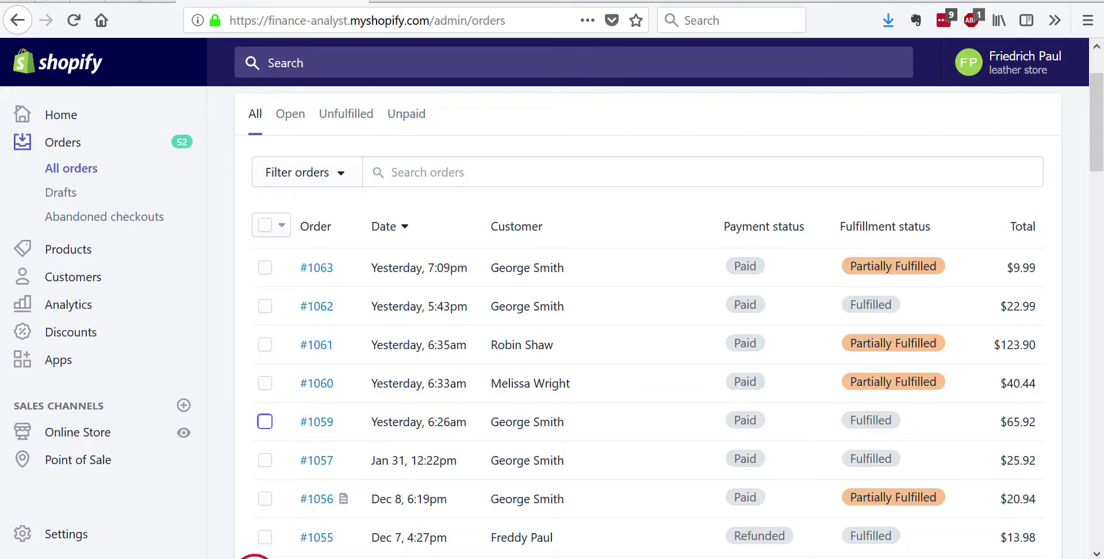
Edit the Scarfs and Zandana Vendor task, keeping its vendor name and products, to reach scheduling
left_click(516, 558)
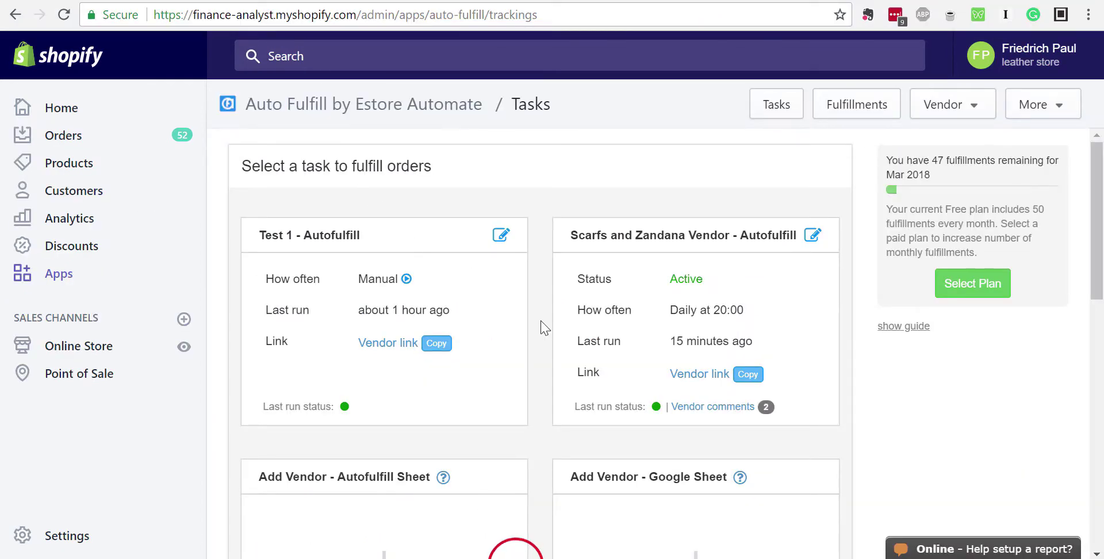
left_click(811, 243)
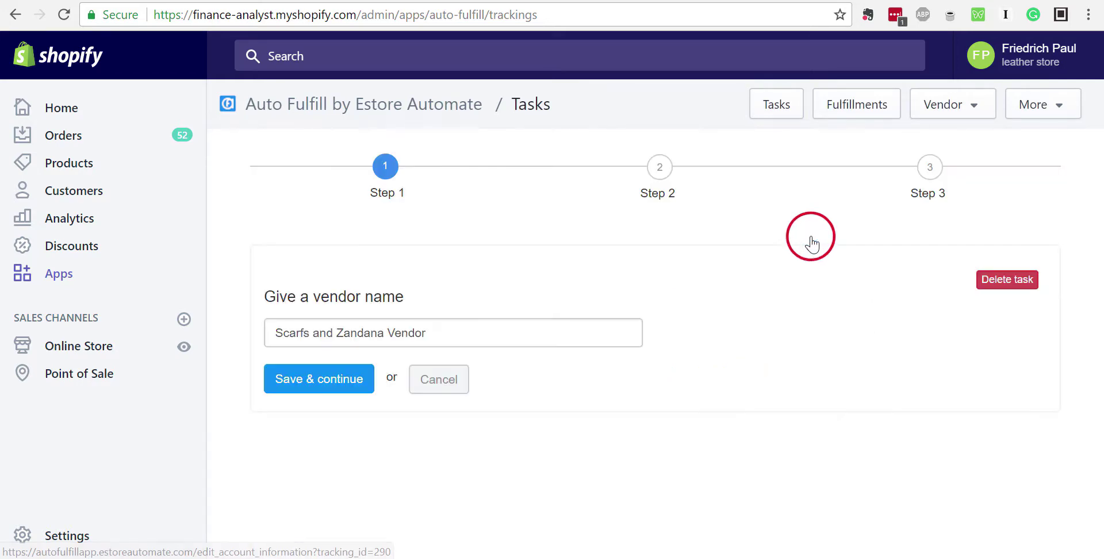
left_click(339, 388)
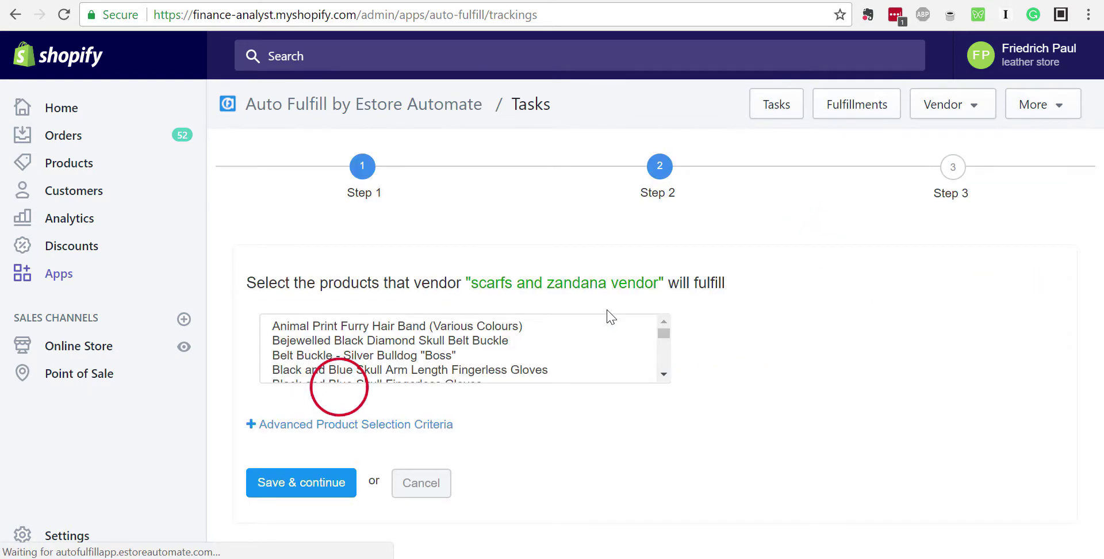
scroll(483, 405, "down", 3)
scroll(712, 283, "down", 2)
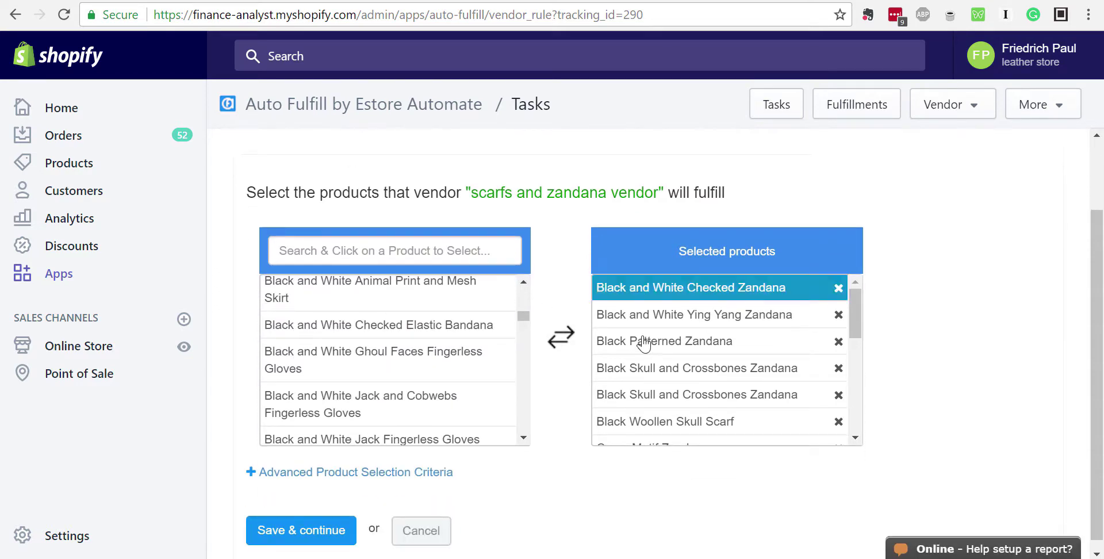
left_click(324, 506)
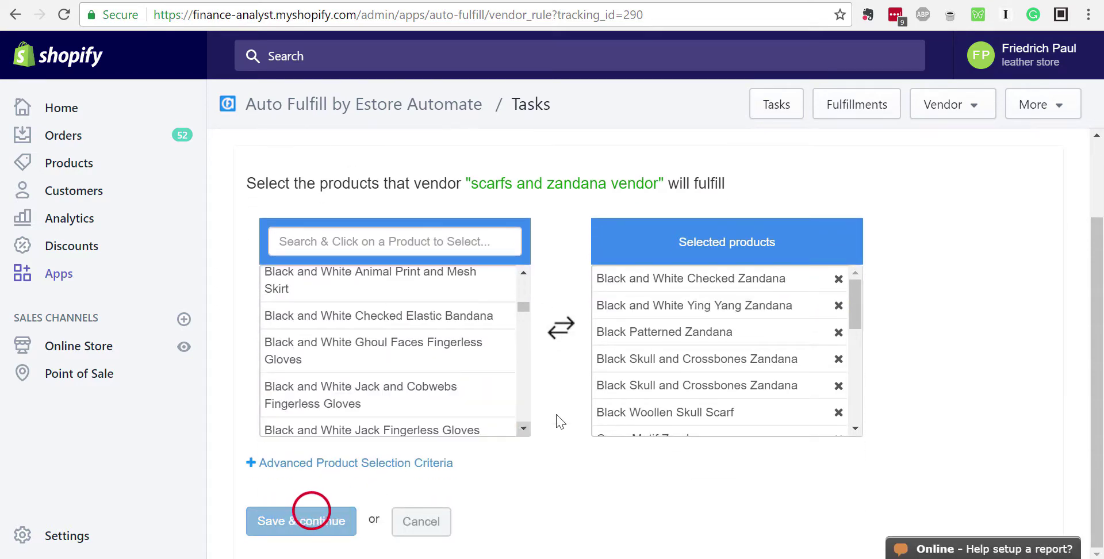
scroll(644, 328, "down", 8)
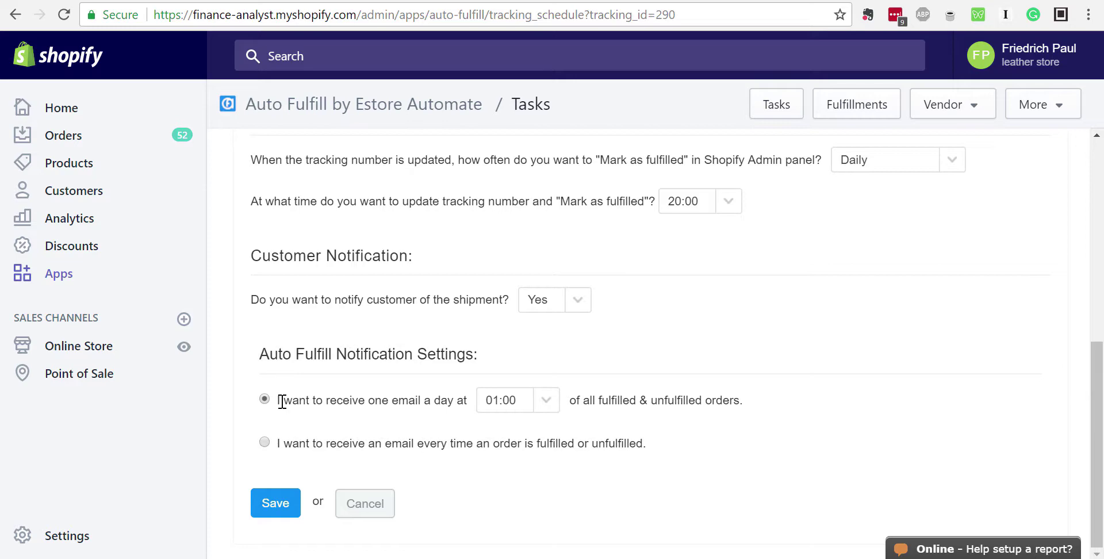
Review the daily summary email time, leaving it at 01:00, and highlight its wording
left_click(546, 406)
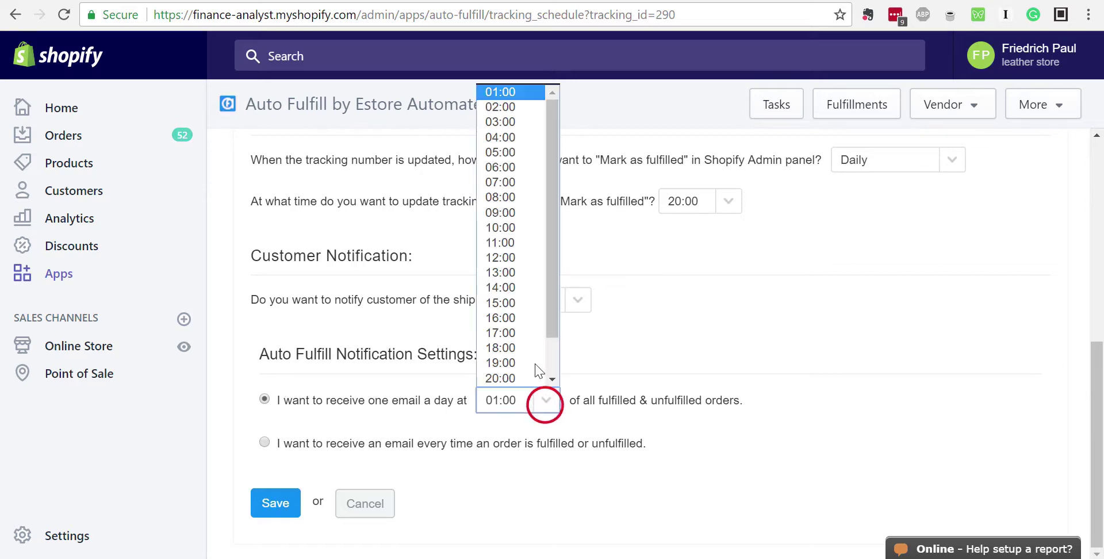
left_click(585, 399)
left_click_drag(585, 399, 774, 406)
left_click(749, 402)
left_click(278, 401)
left_click(749, 401)
left_click(770, 402)
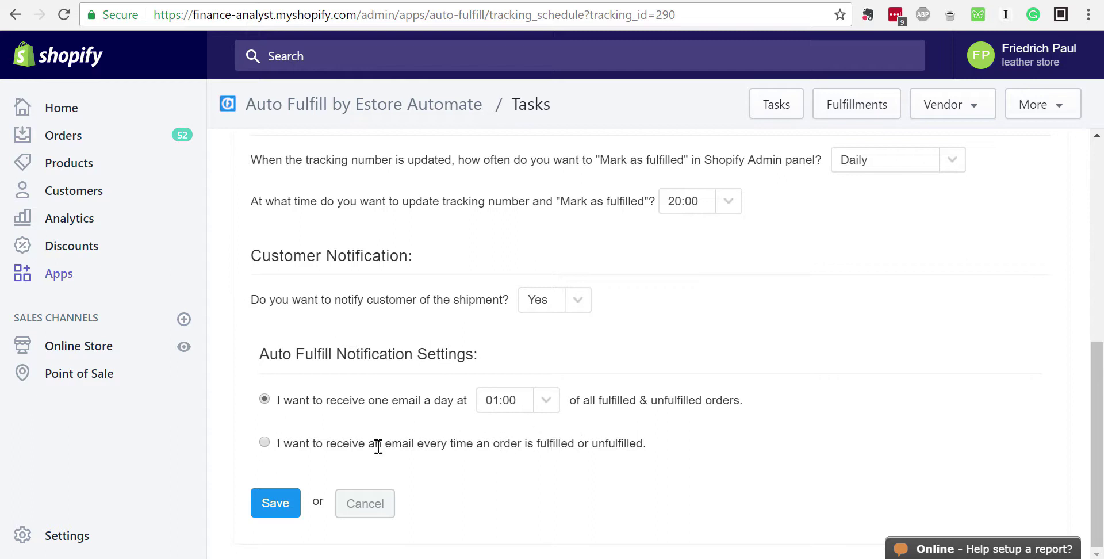
Compare per-order emails with the 01:00 daily summary, keep the daily option, then view Settings
left_click(264, 443)
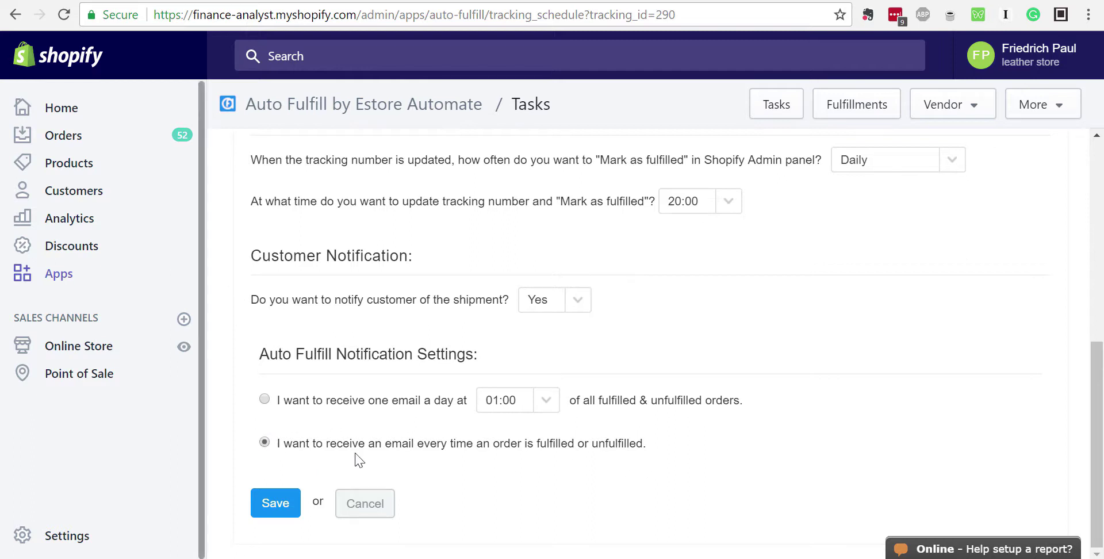
left_click(263, 399)
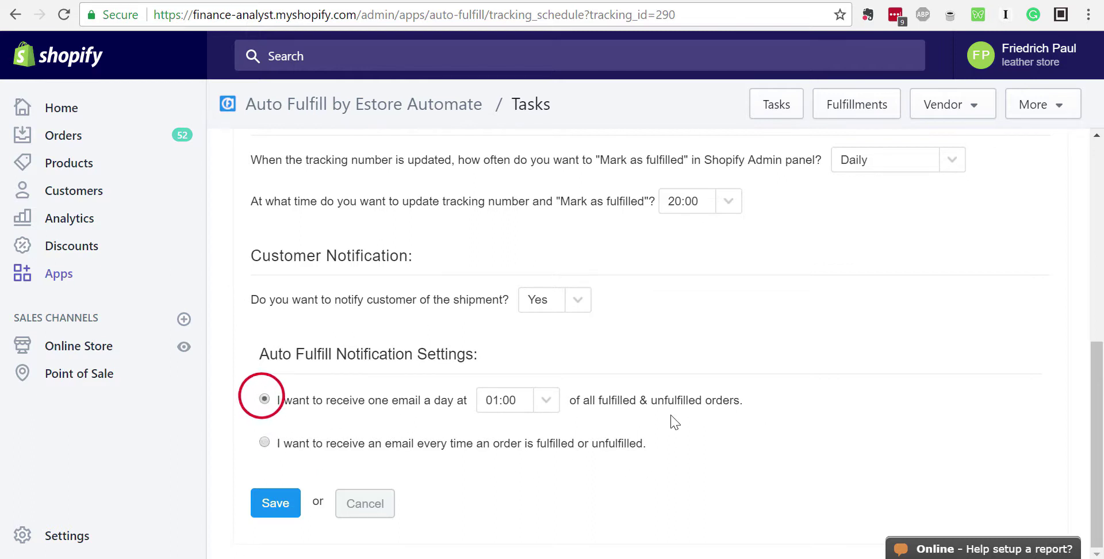
left_click(264, 443)
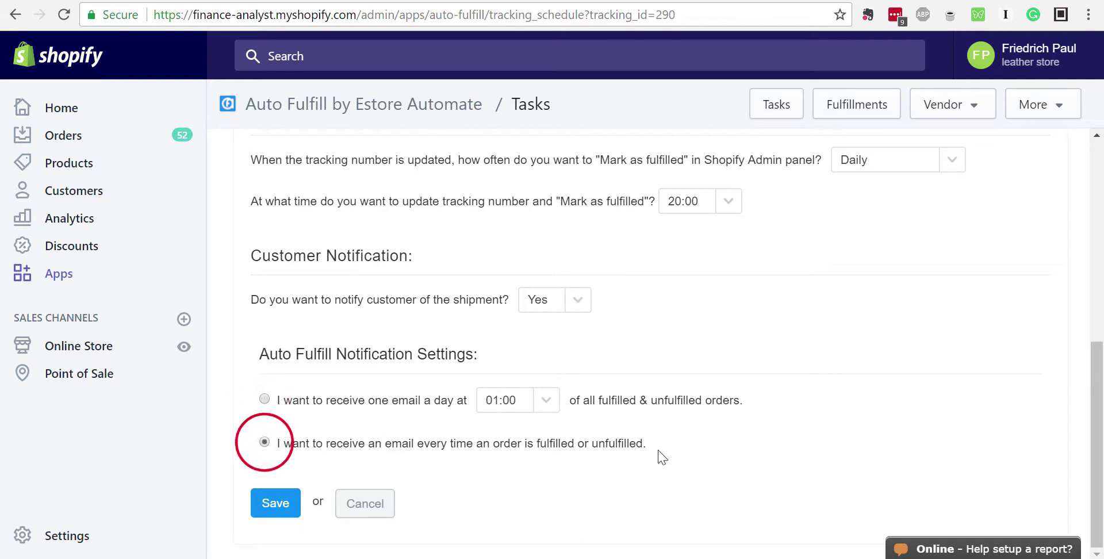
left_click(264, 399)
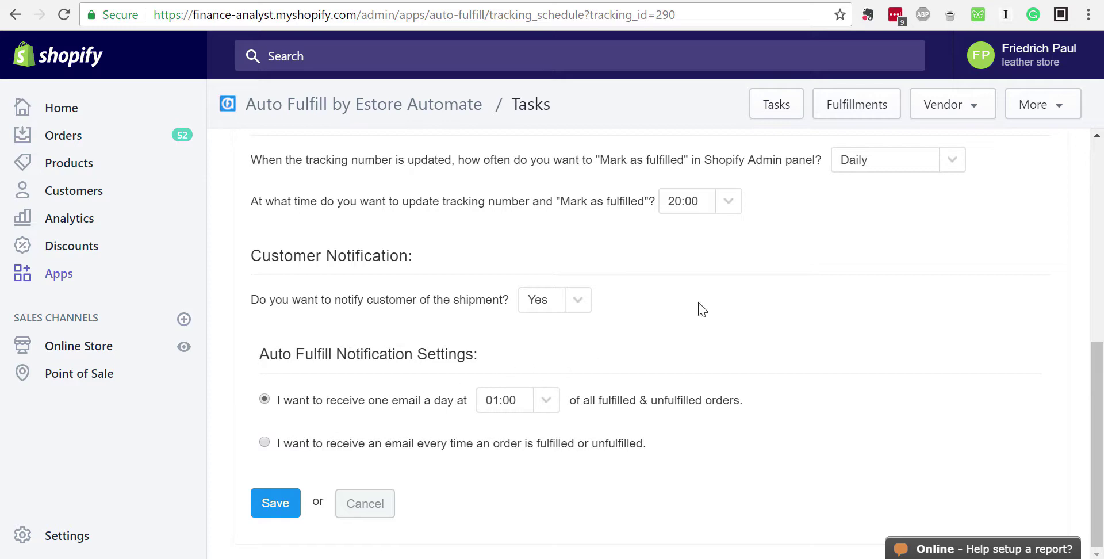
left_click(1032, 105)
left_click(1005, 154)
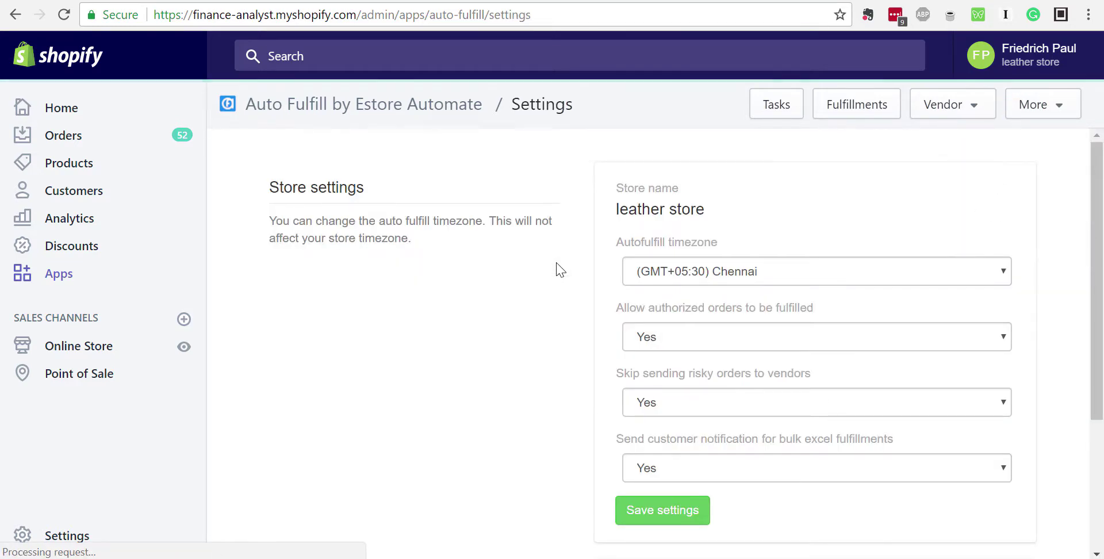
scroll(525, 280, "down", 1)
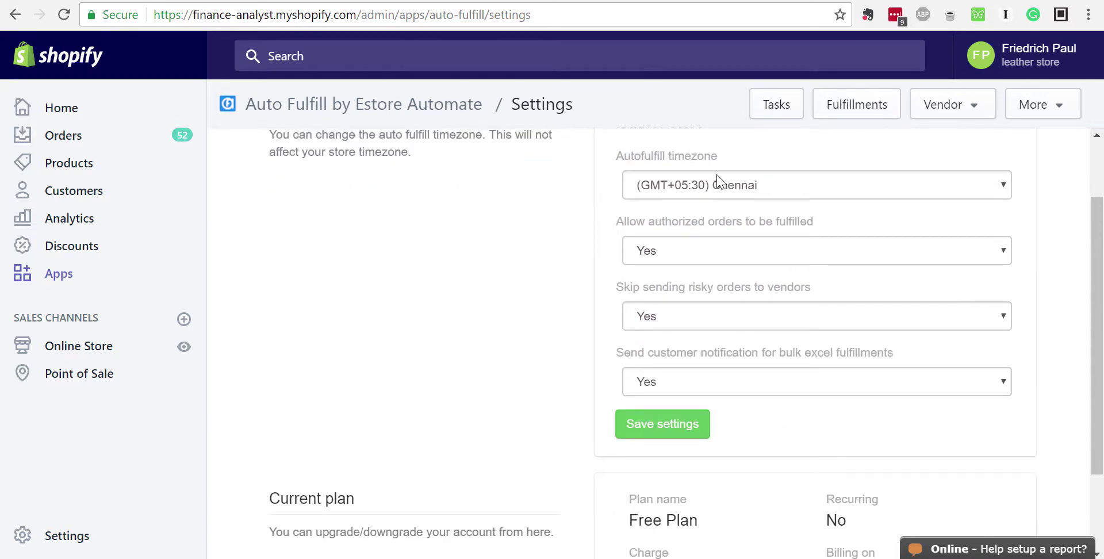
left_click(759, 190)
left_click(759, 189)
left_click(500, 218)
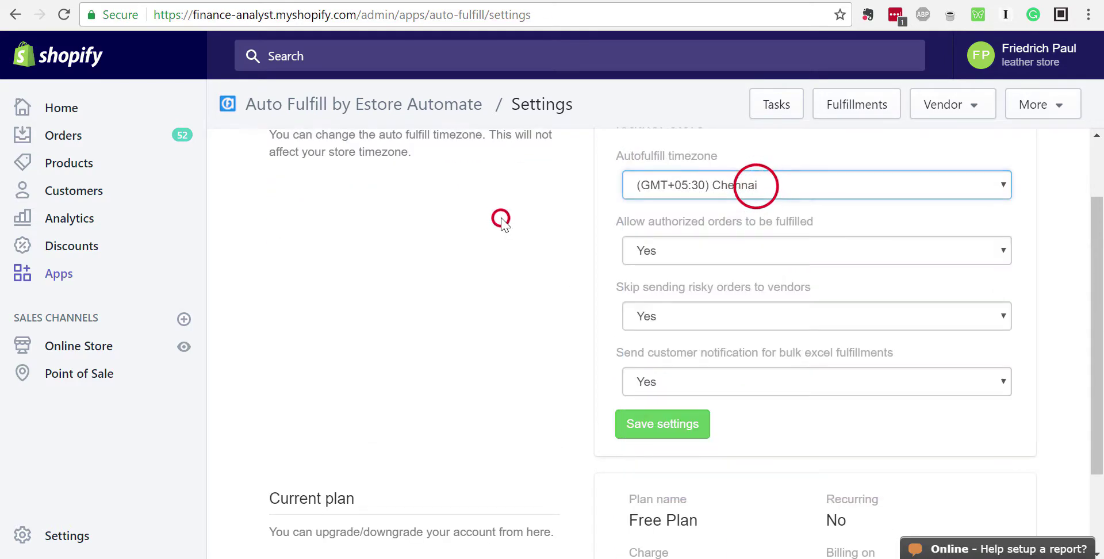
scroll(502, 224, "down", 1)
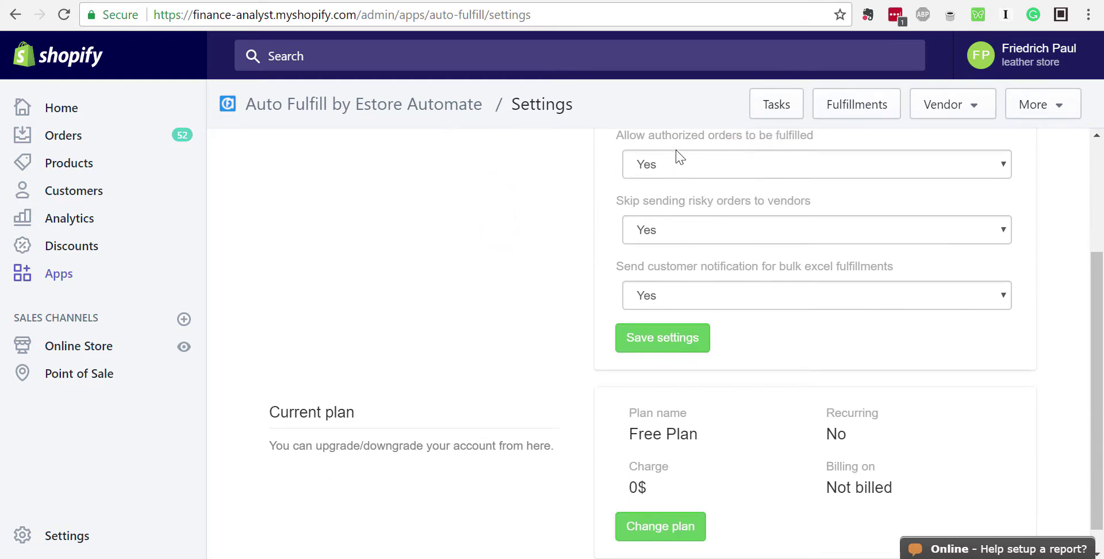
left_click(785, 165)
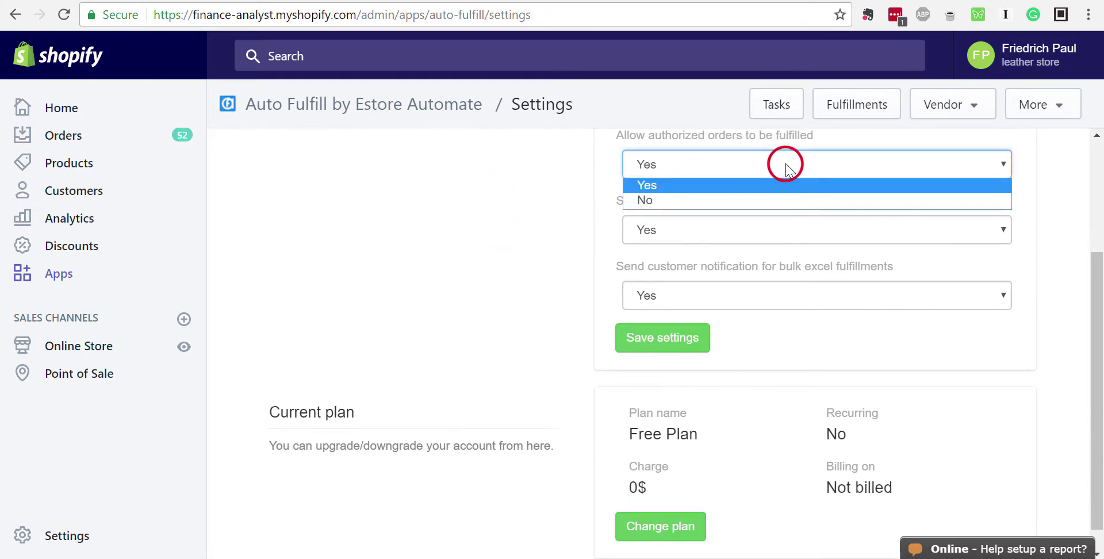
left_click(785, 165)
left_click(476, 209)
scroll(476, 212, "up", 1)
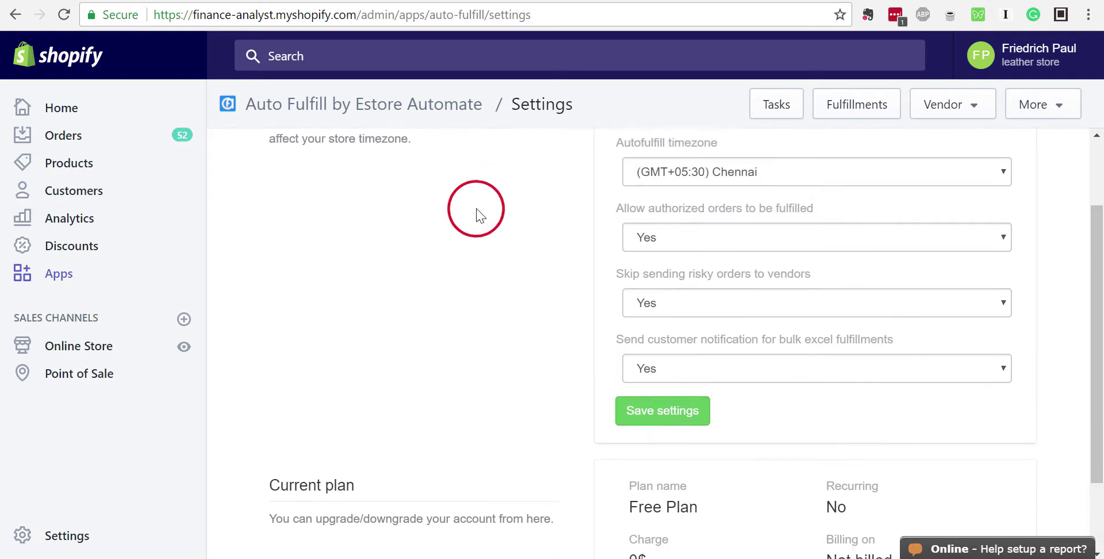
scroll(479, 215, "down", 1)
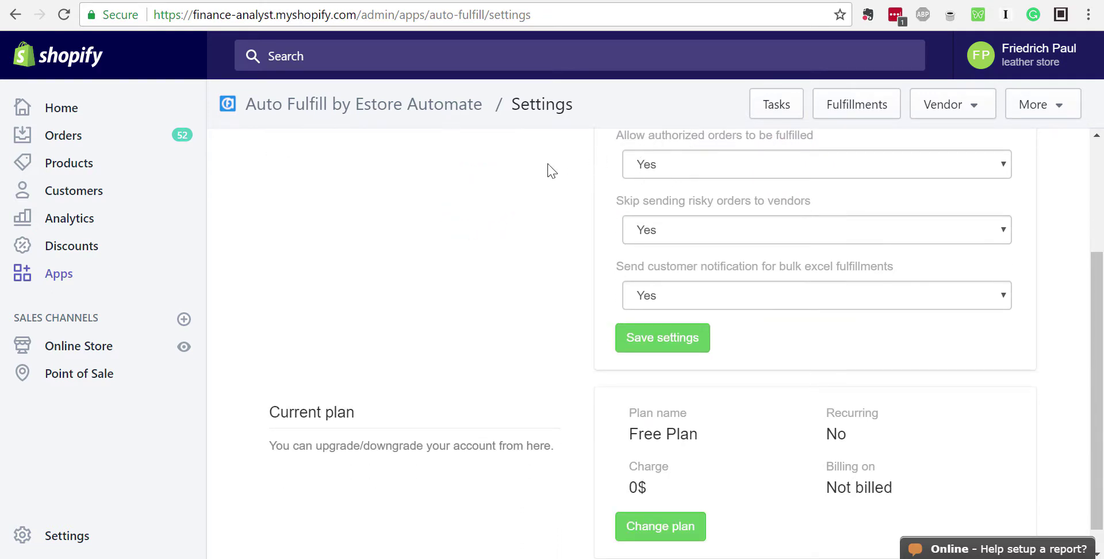
left_click(656, 167)
left_click(513, 191)
left_click_drag(617, 201, 816, 203)
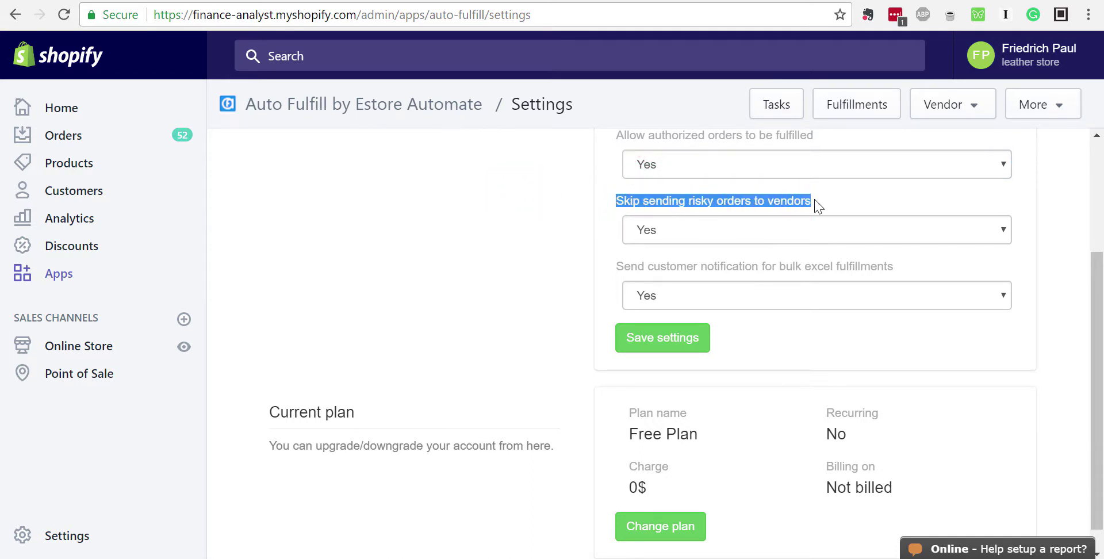
left_click(817, 202)
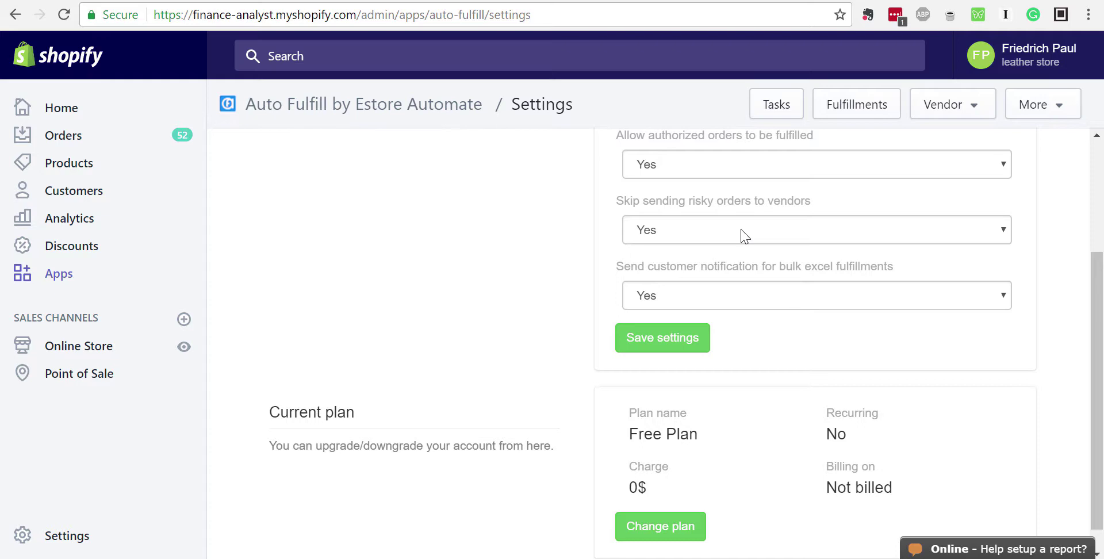
left_click(694, 228)
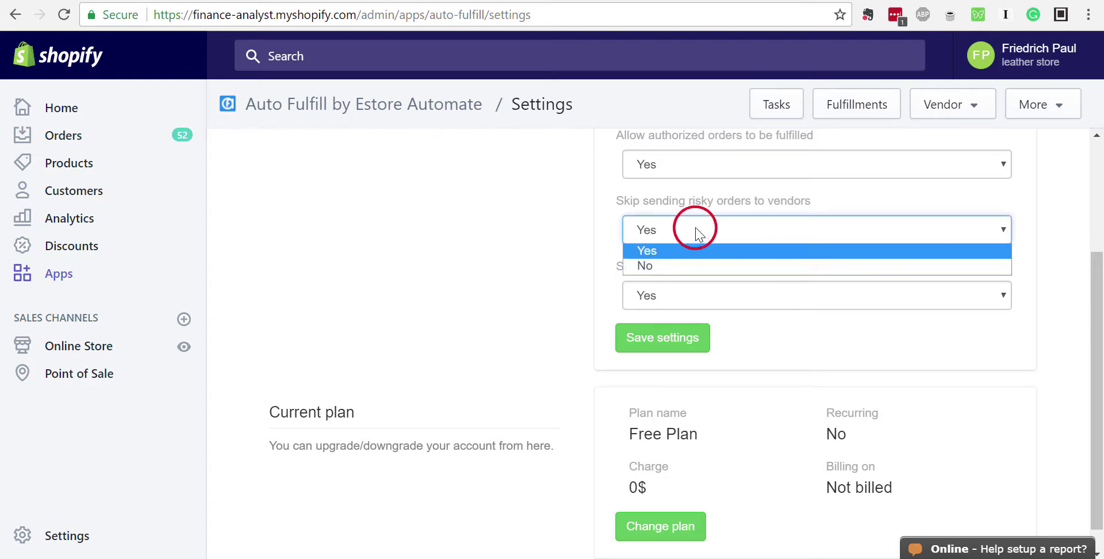
left_click(696, 227)
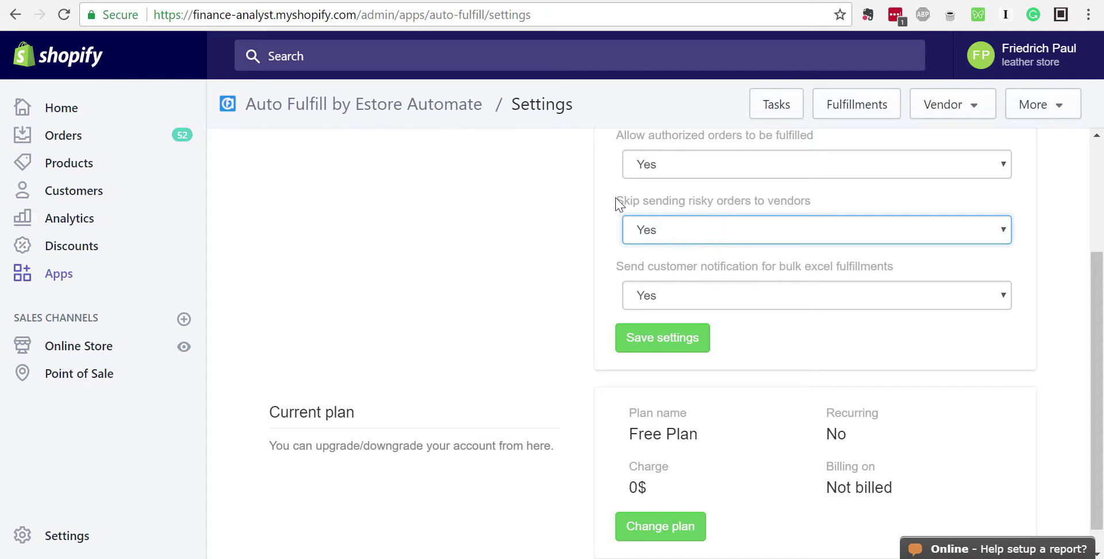
left_click_drag(618, 198, 810, 199)
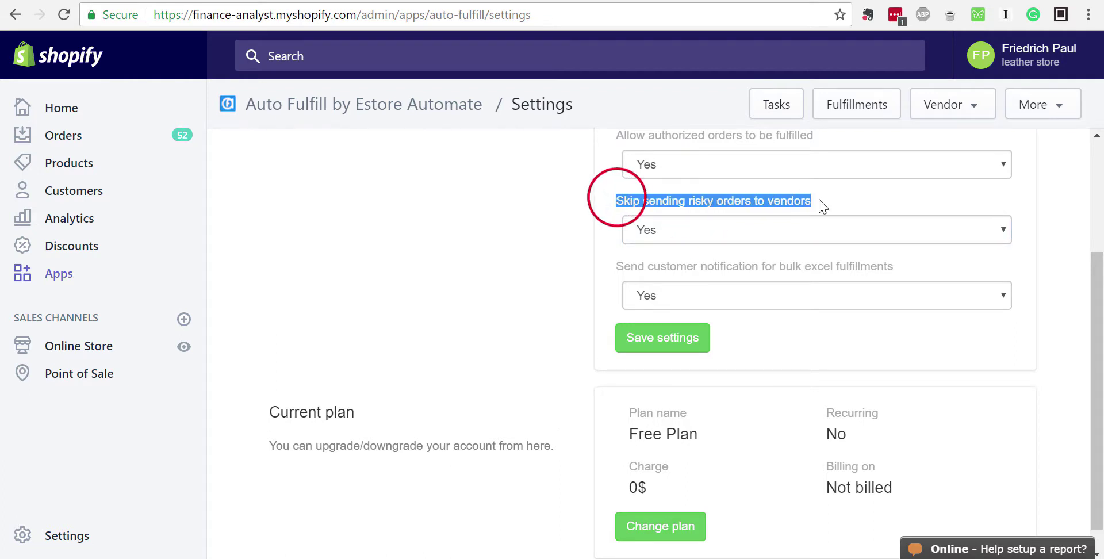
left_click(818, 199)
left_click(732, 231)
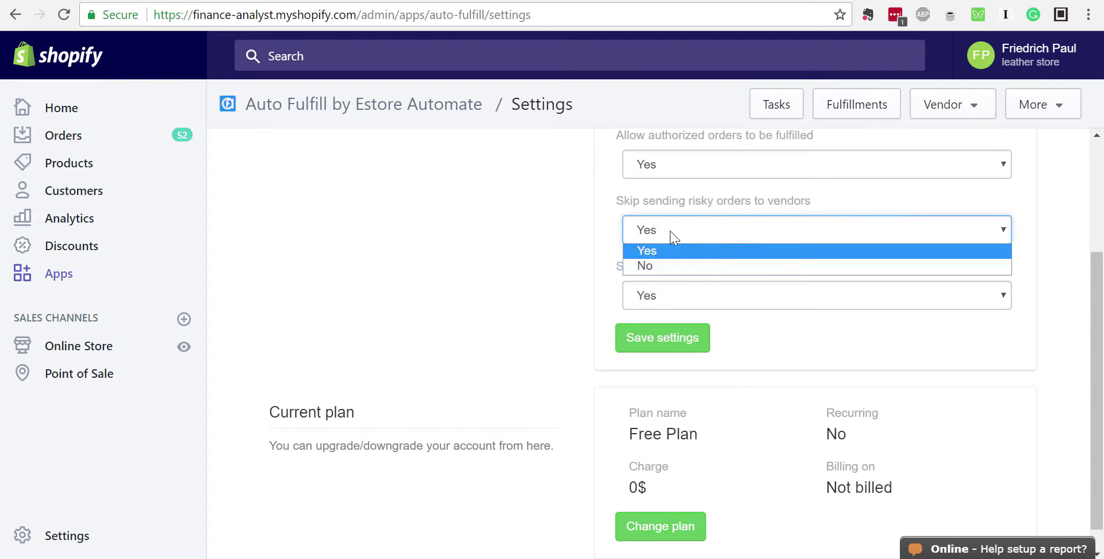
left_click(490, 223)
left_click(697, 239)
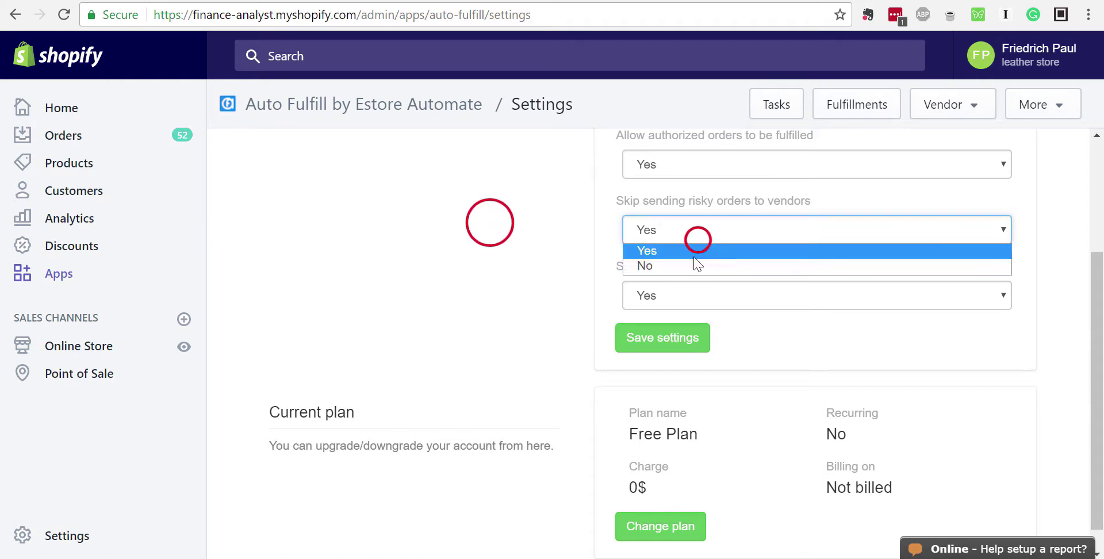
left_click(489, 238)
left_click(683, 229)
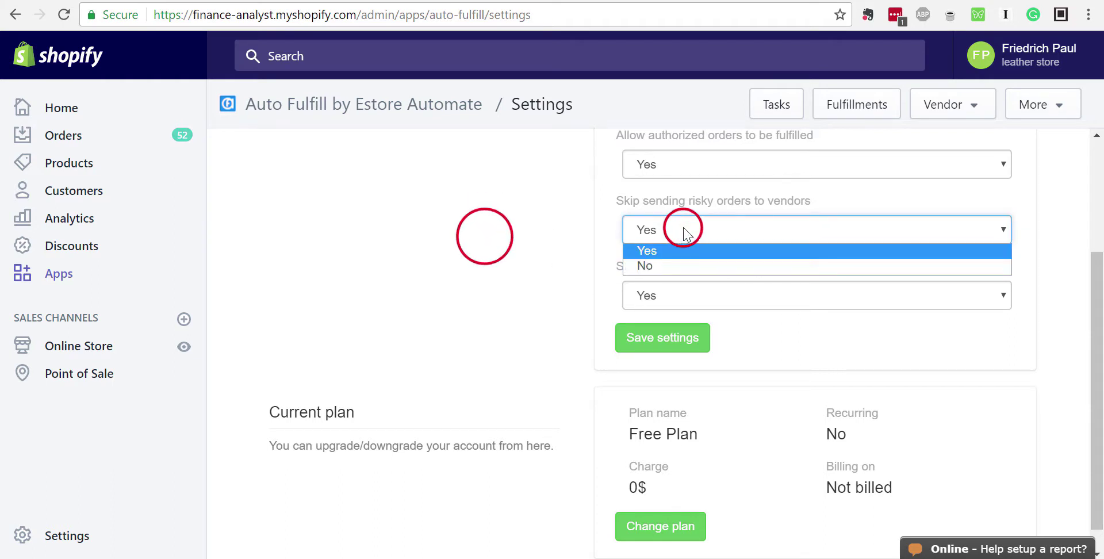
left_click(431, 232)
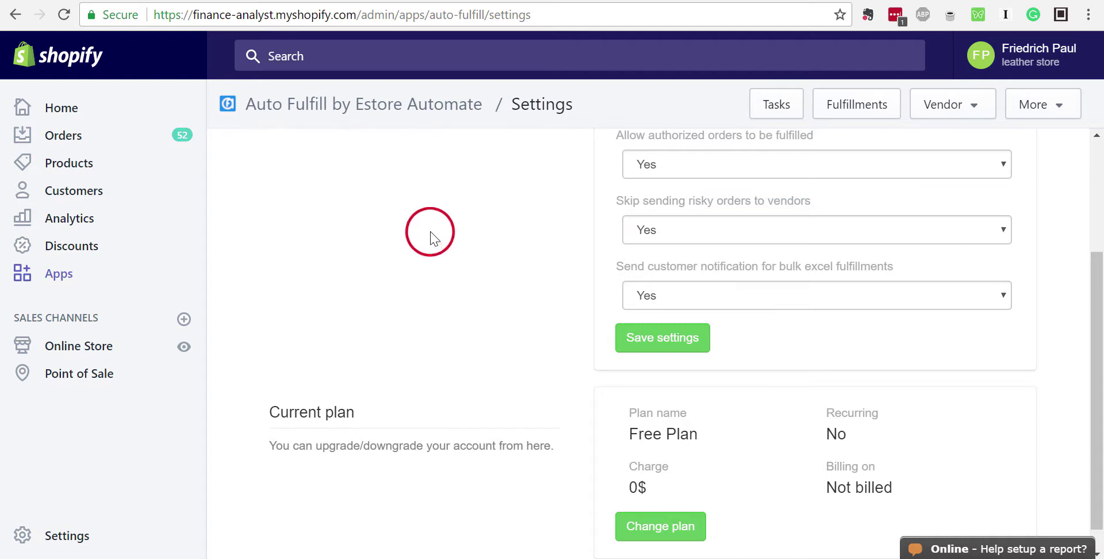
scroll(435, 238, "down", 1)
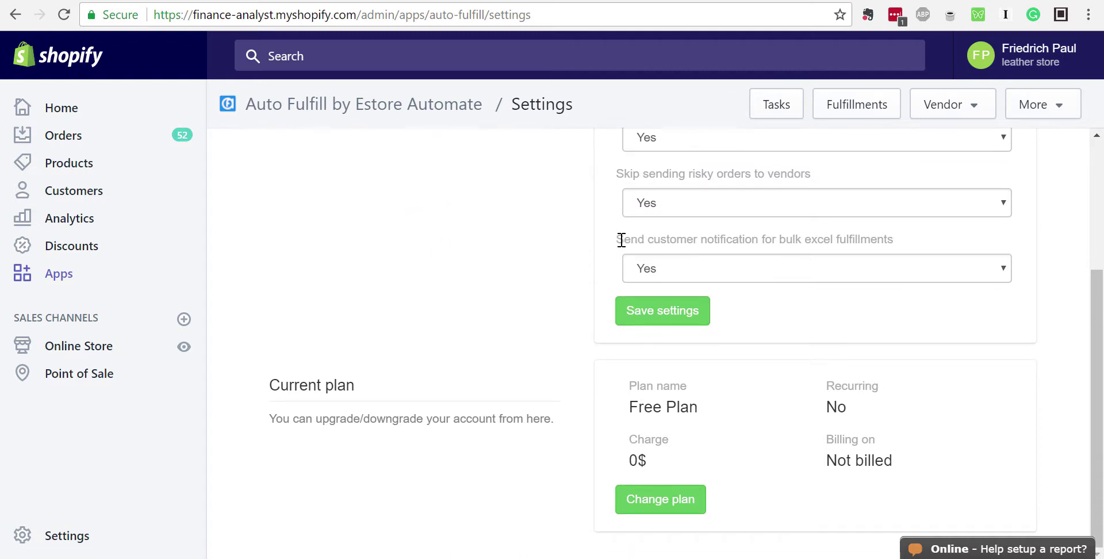
left_click_drag(618, 239, 908, 246)
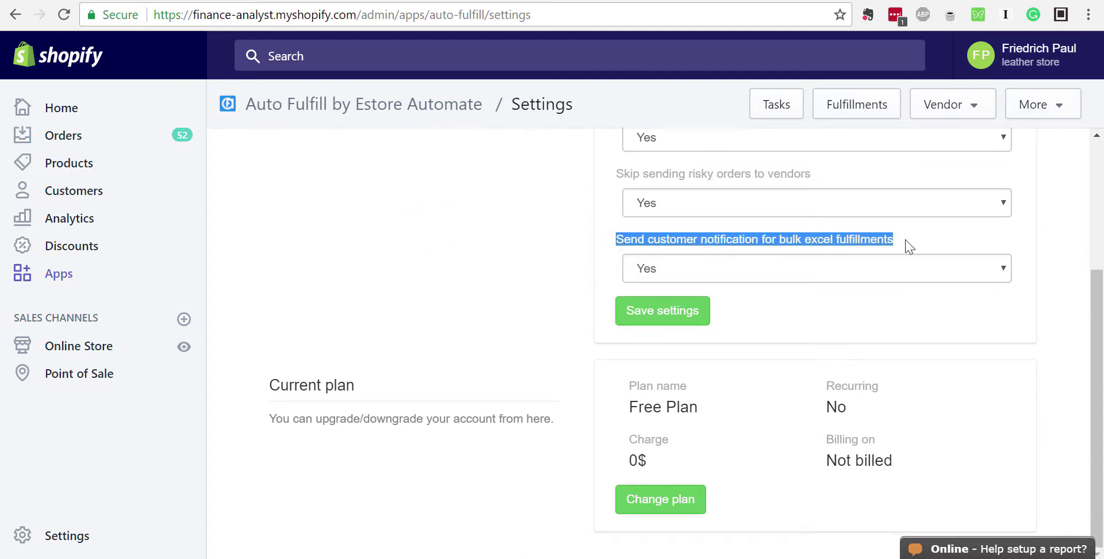
left_click(909, 246)
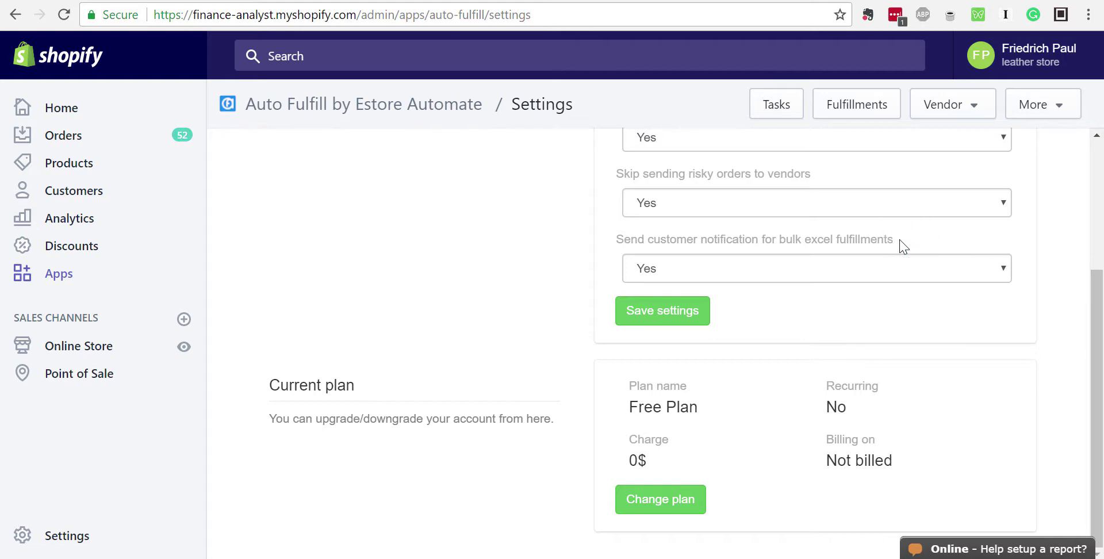
left_click(263, 1)
left_click(259, 1)
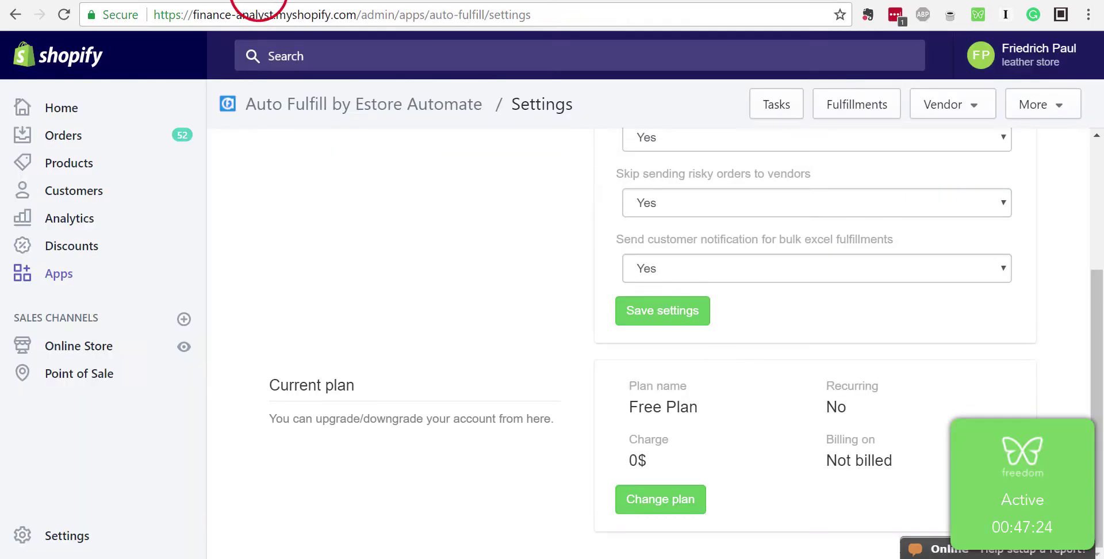
scroll(470, 285, "up", 4)
left_click(776, 104)
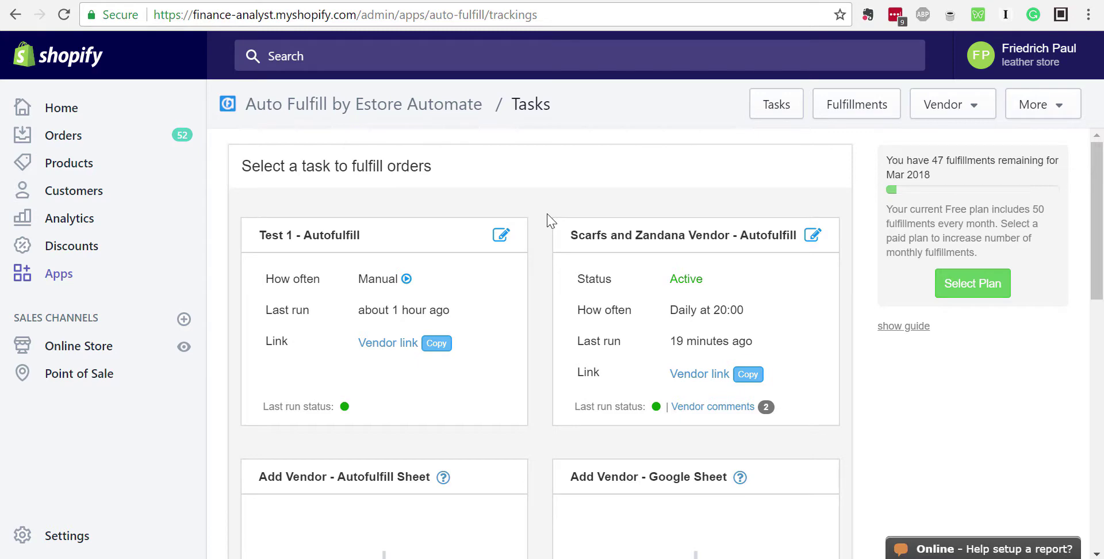
Reopen the Scarfs and Zandana Vendor task's schedule step and inspect the Yes/No customer notification choices
scroll(551, 220, "down", 3)
scroll(550, 220, "up", 3)
left_click(813, 236)
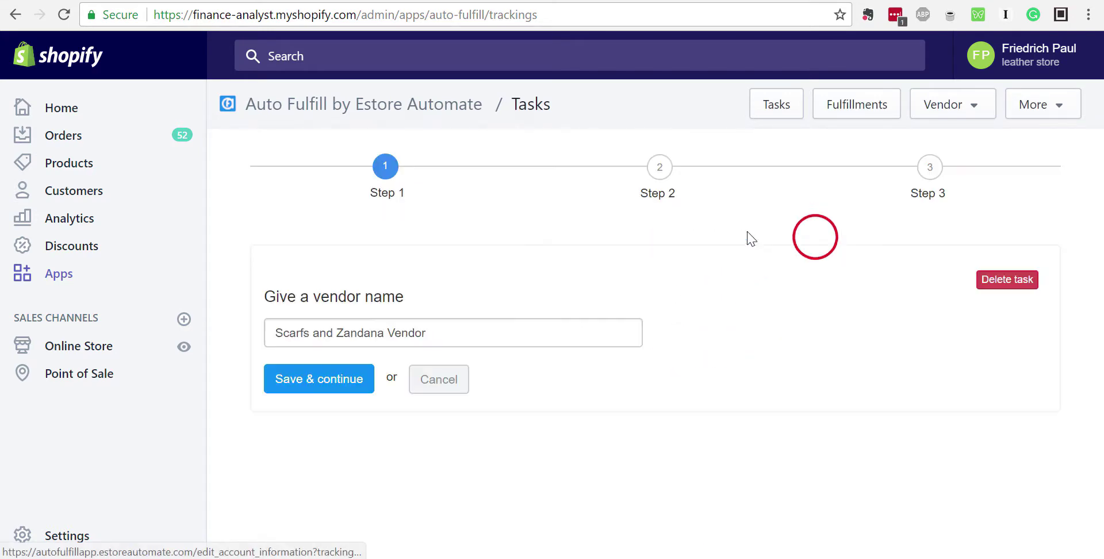
left_click(333, 378)
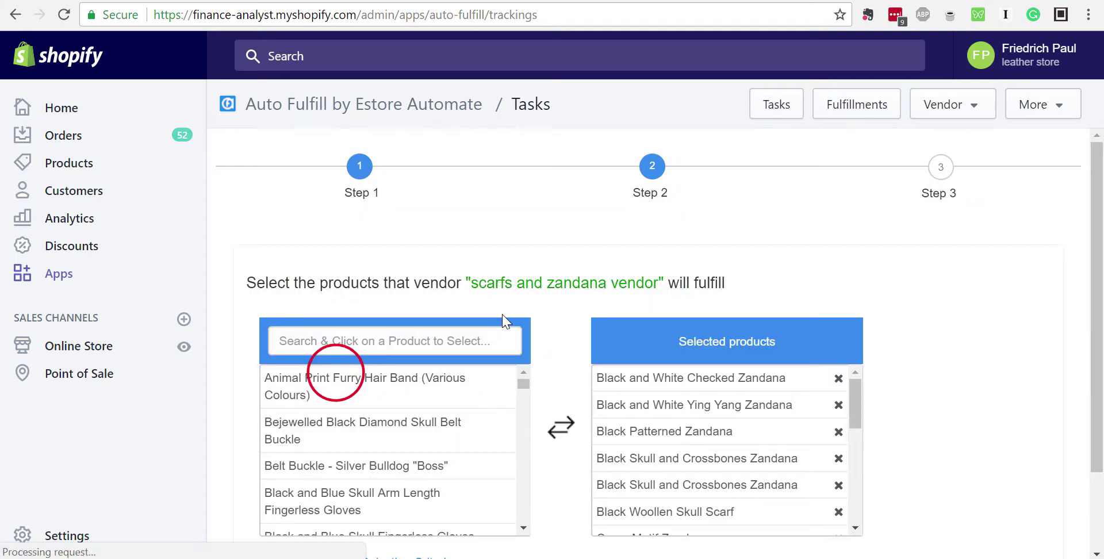
scroll(503, 321, "down", 1)
scroll(503, 321, "down", 1)
left_click(297, 511)
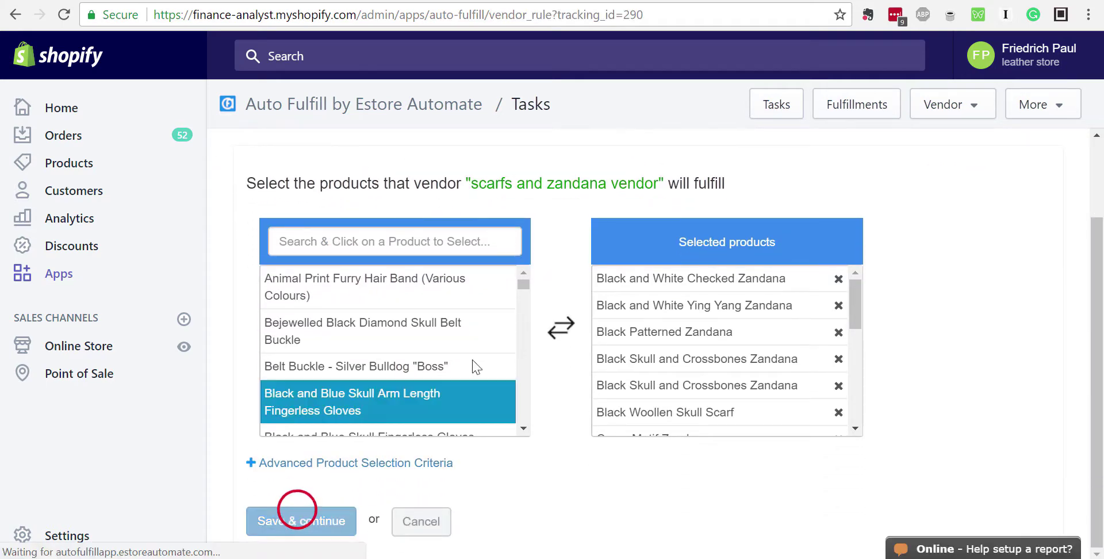
scroll(557, 304, "down", 5)
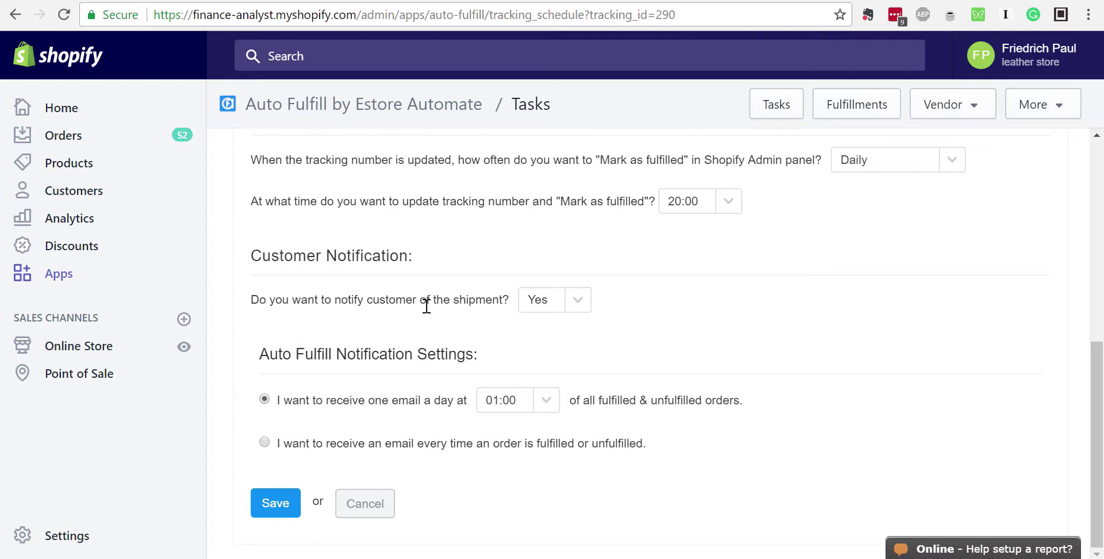
left_click(579, 302)
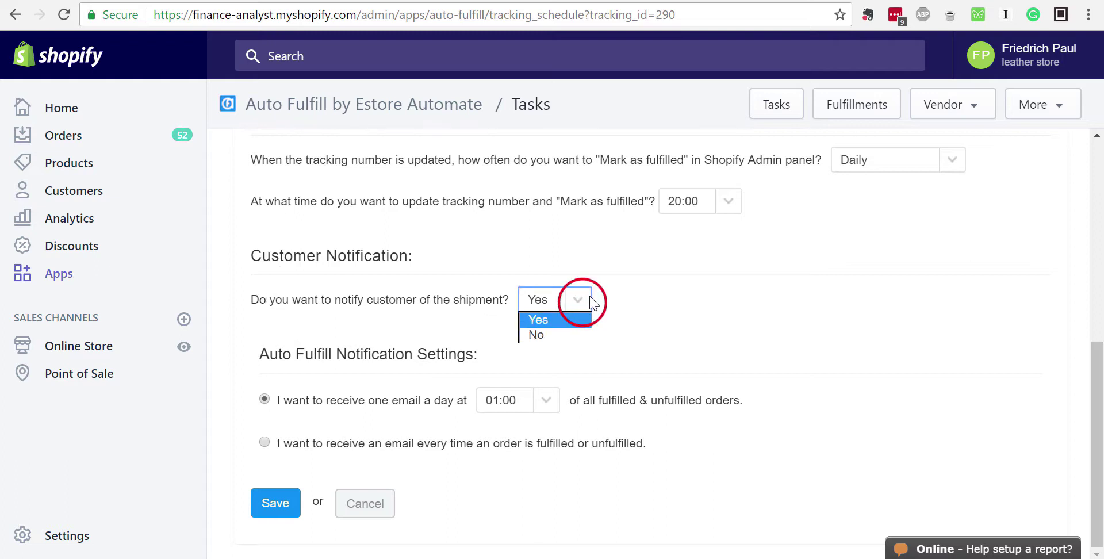
left_click(582, 308)
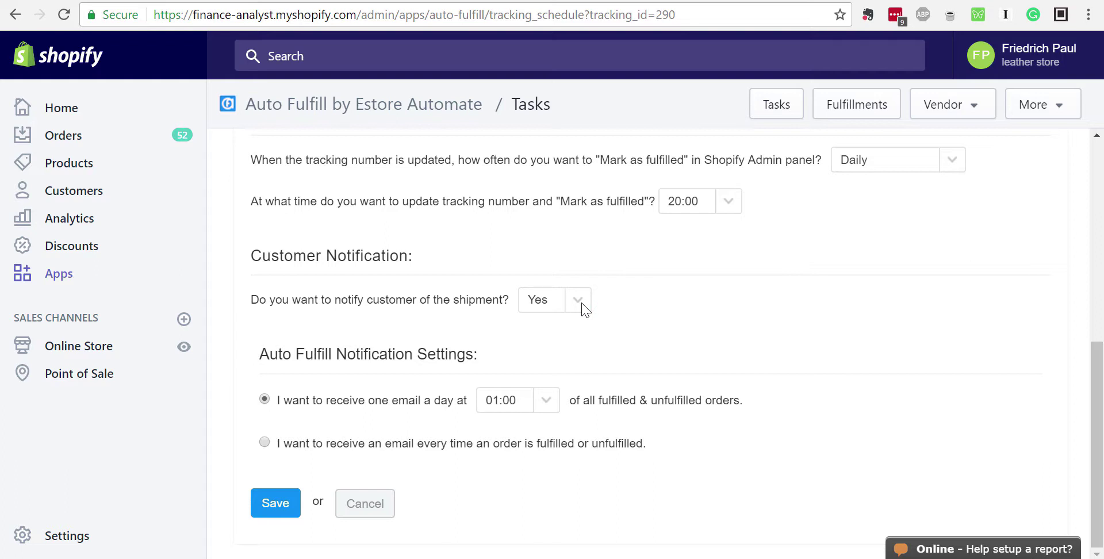
left_click(580, 300)
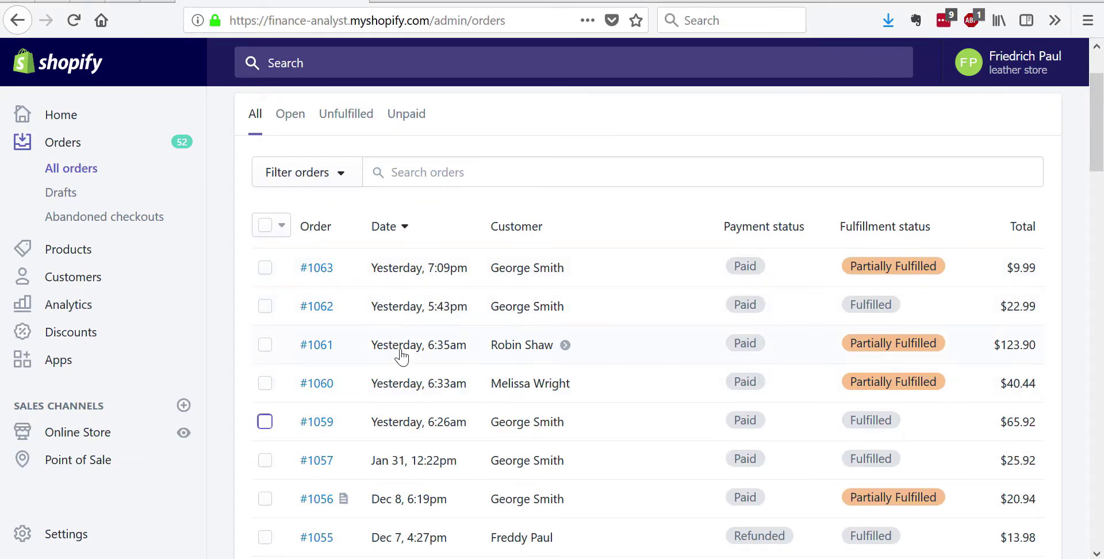
Open order #1061 and start fulfilling its 10 Black Woollen Skull Scarf and 1 Fire Motif Zandana
left_click(401, 351)
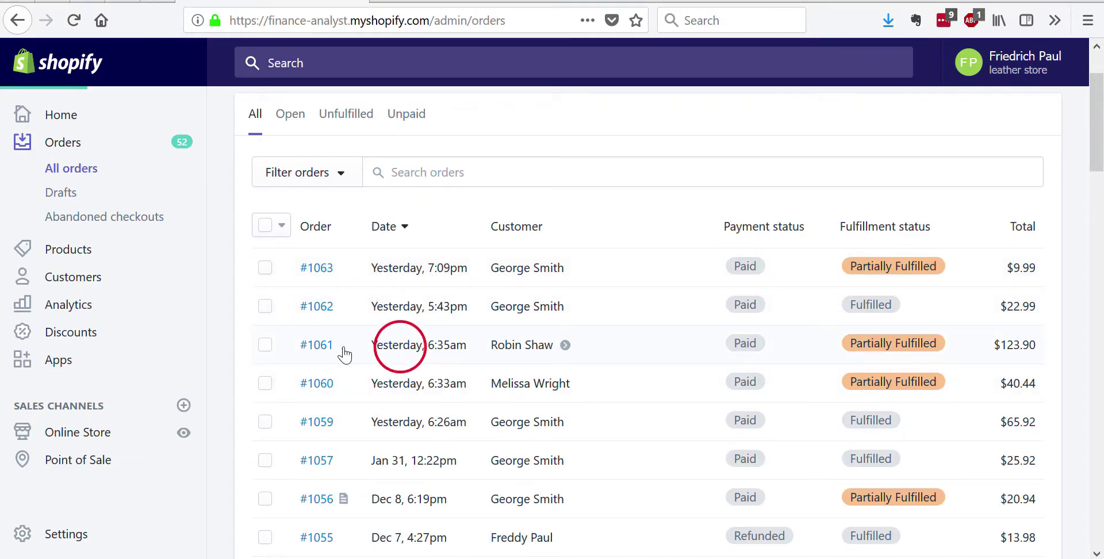
left_click(320, 346)
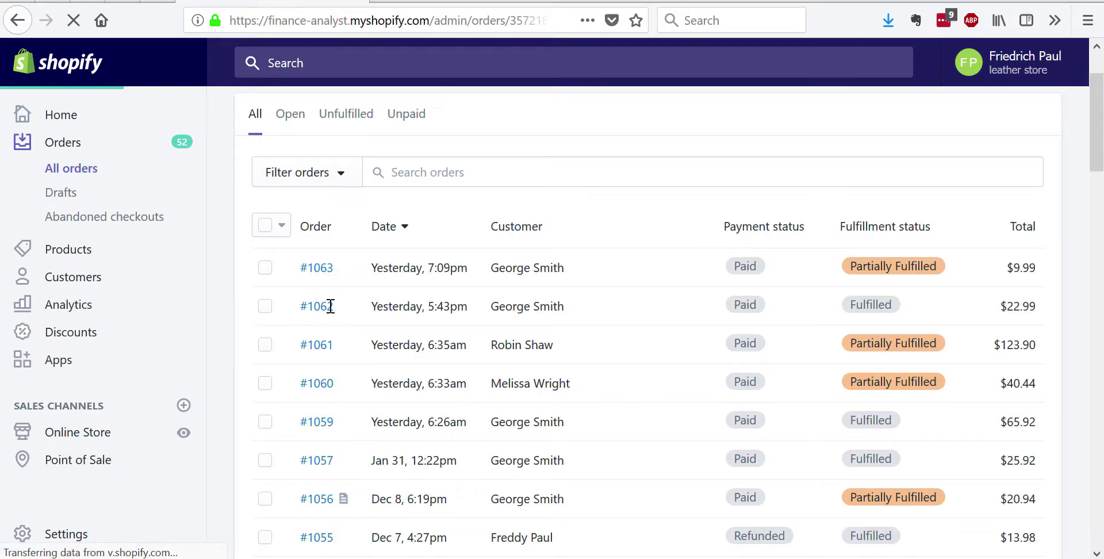
scroll(460, 345, "down", 8)
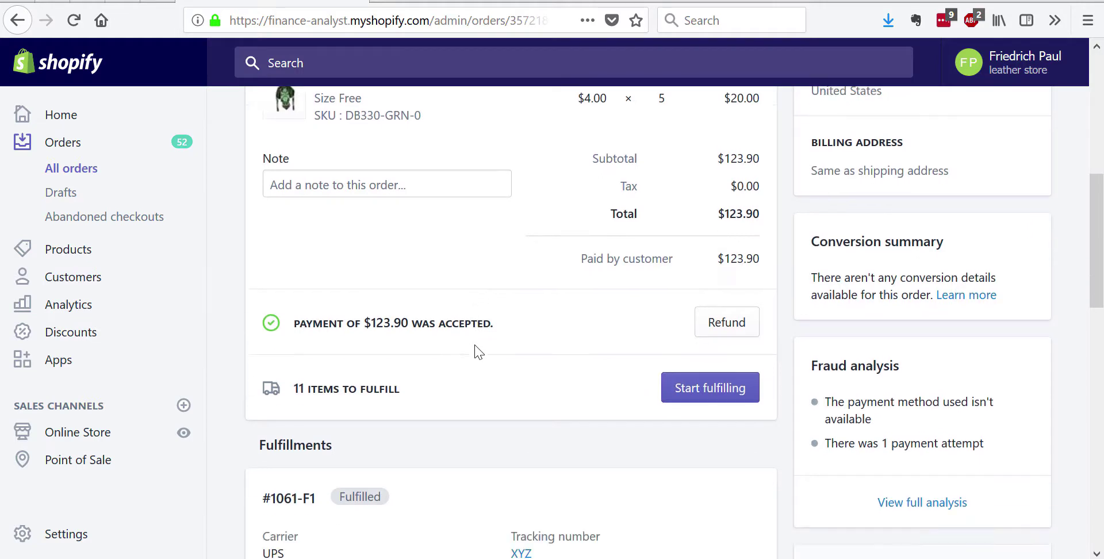
scroll(556, 347, "up", 2)
scroll(560, 347, "down", 4)
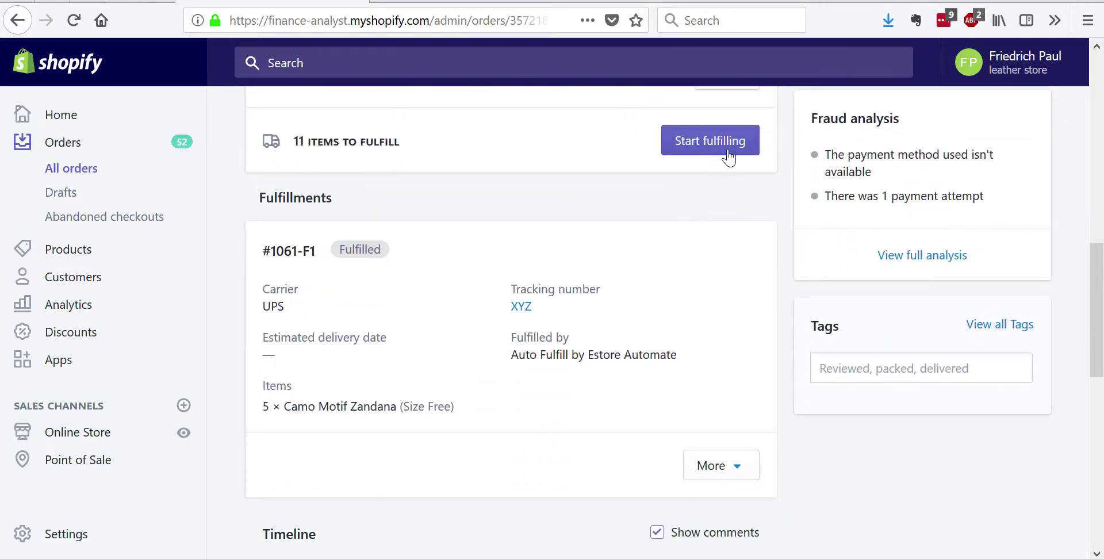
left_click(724, 136)
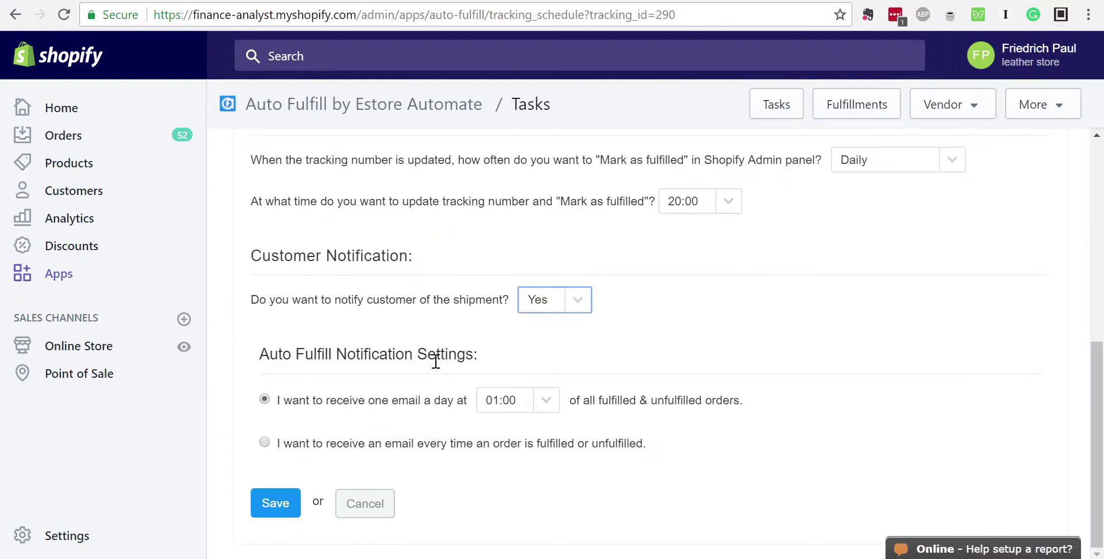
Check the task's customer shipment notification dropdown several times, leaving it set to Yes
left_click(577, 299)
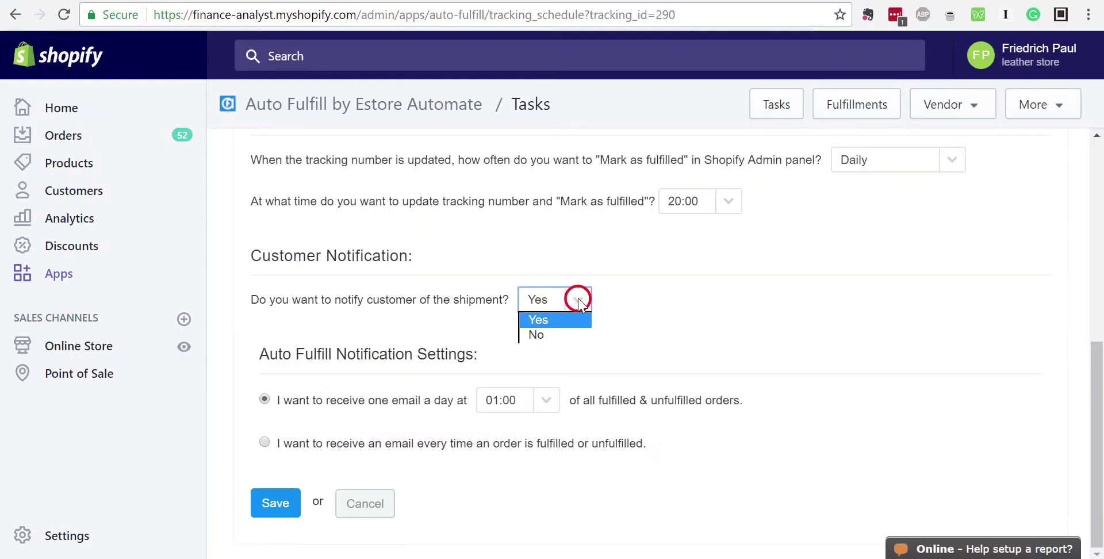
left_click(402, 304)
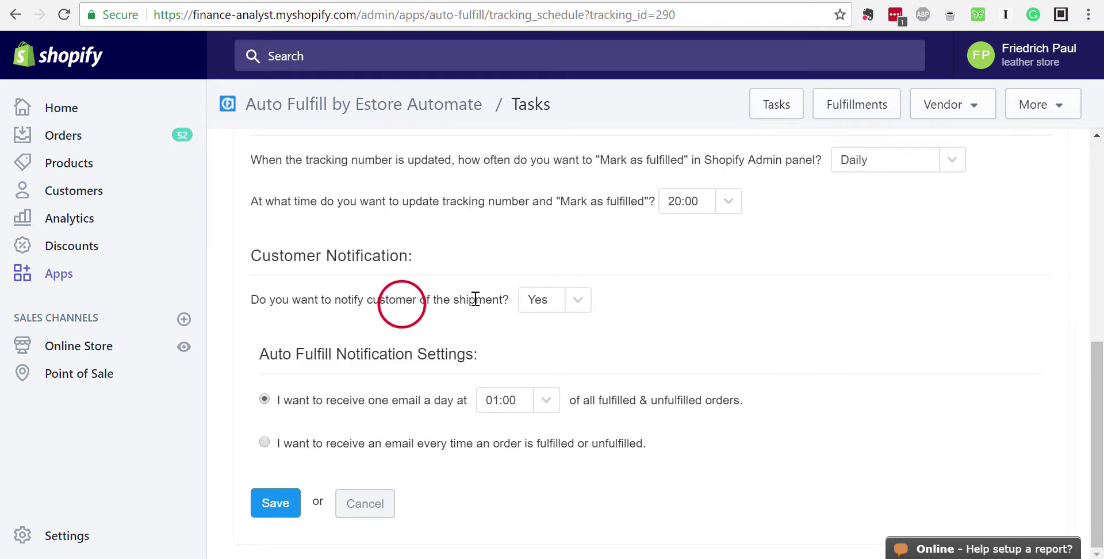
left_click(578, 299)
left_click(398, 314)
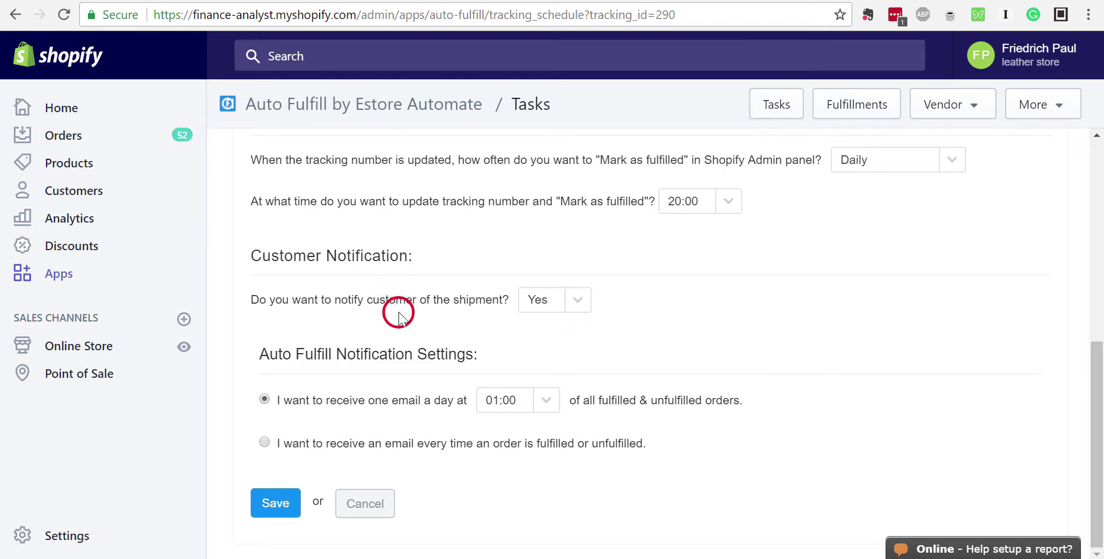
scroll(397, 312, "up", 5)
scroll(399, 316, "down", 5)
left_click(577, 299)
left_click(539, 319)
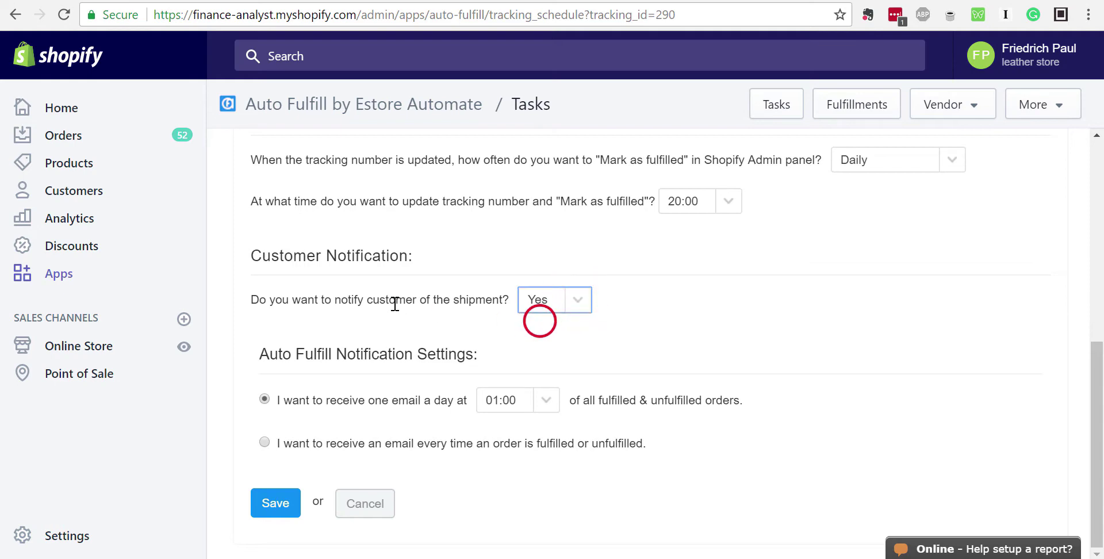
left_click(394, 305)
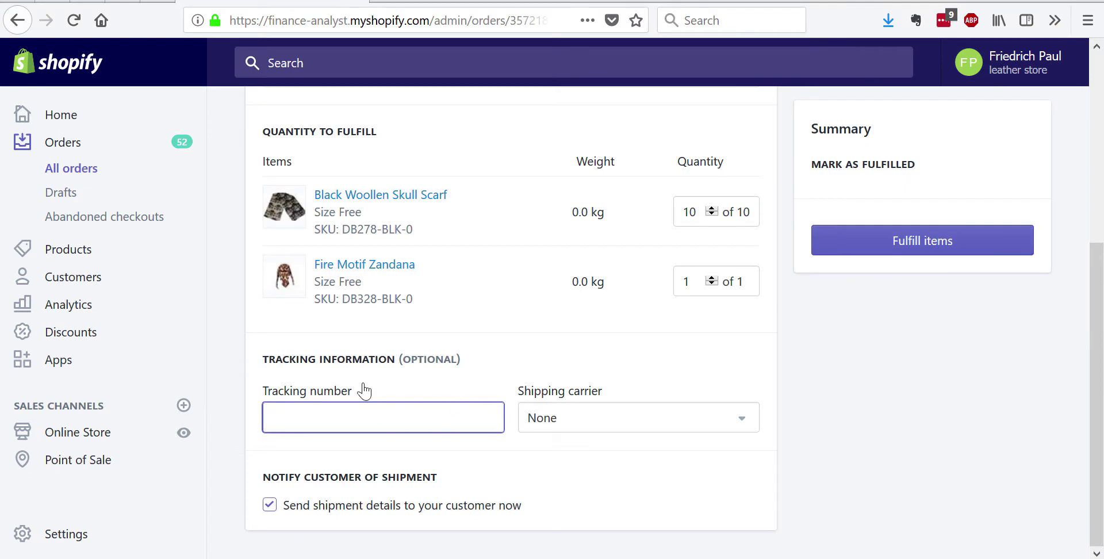